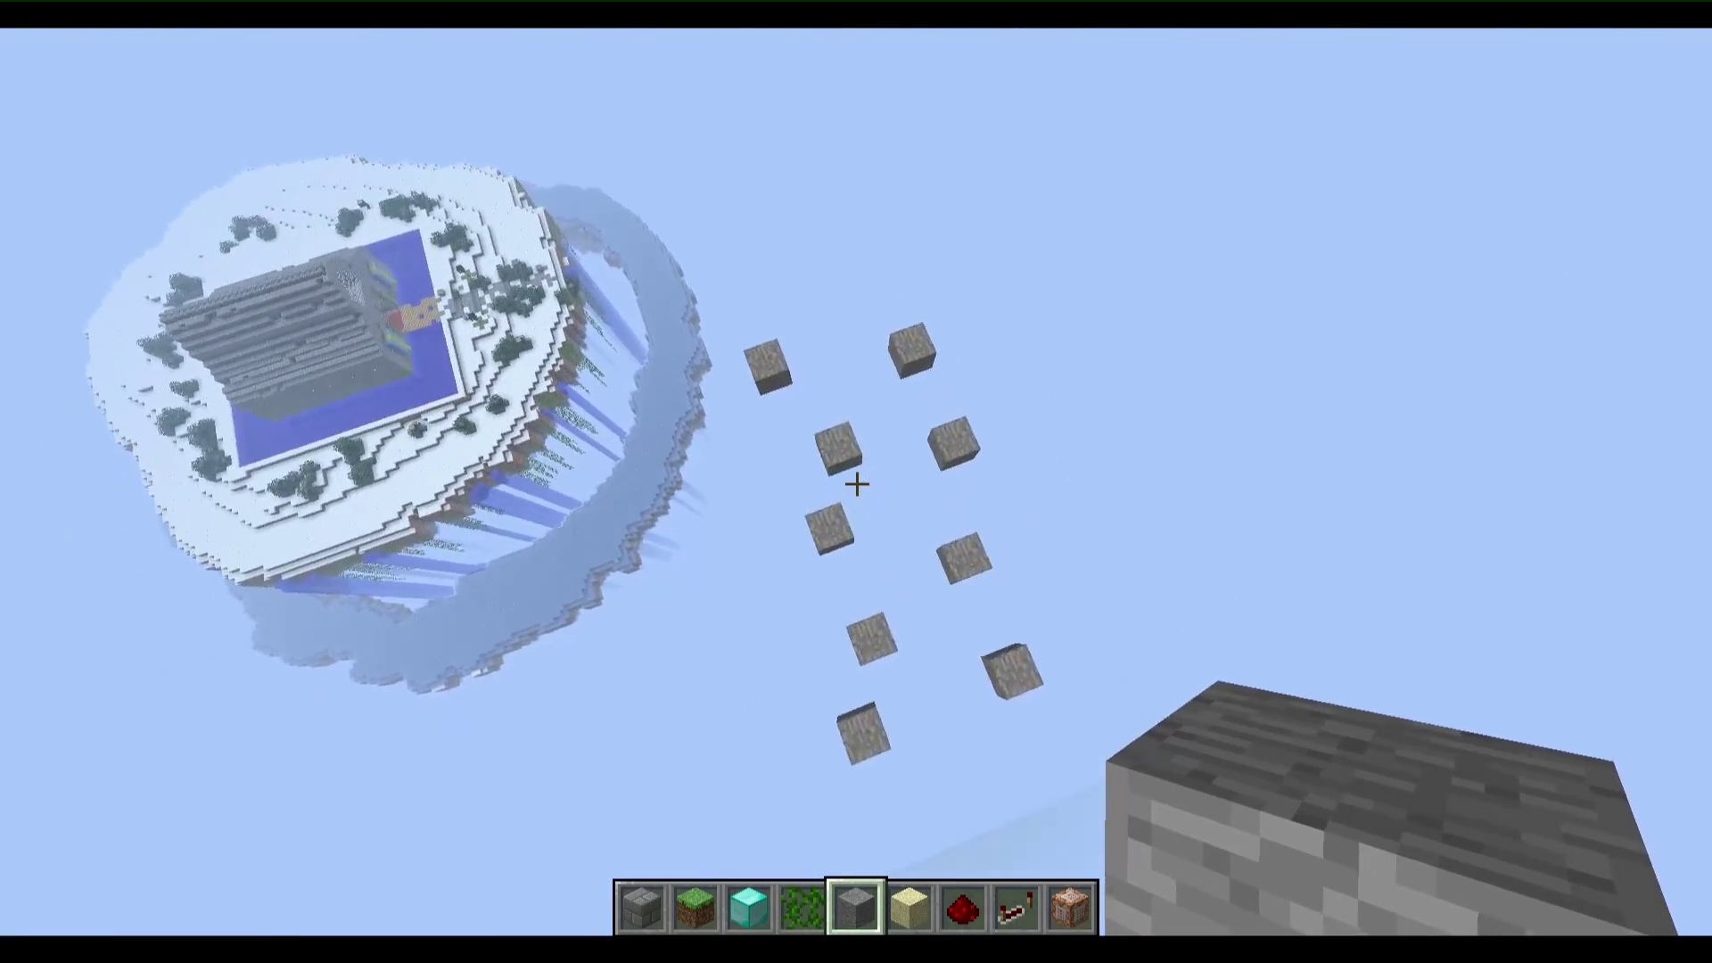
Place a sand block on top of a floating stone block and break it again
key(w)
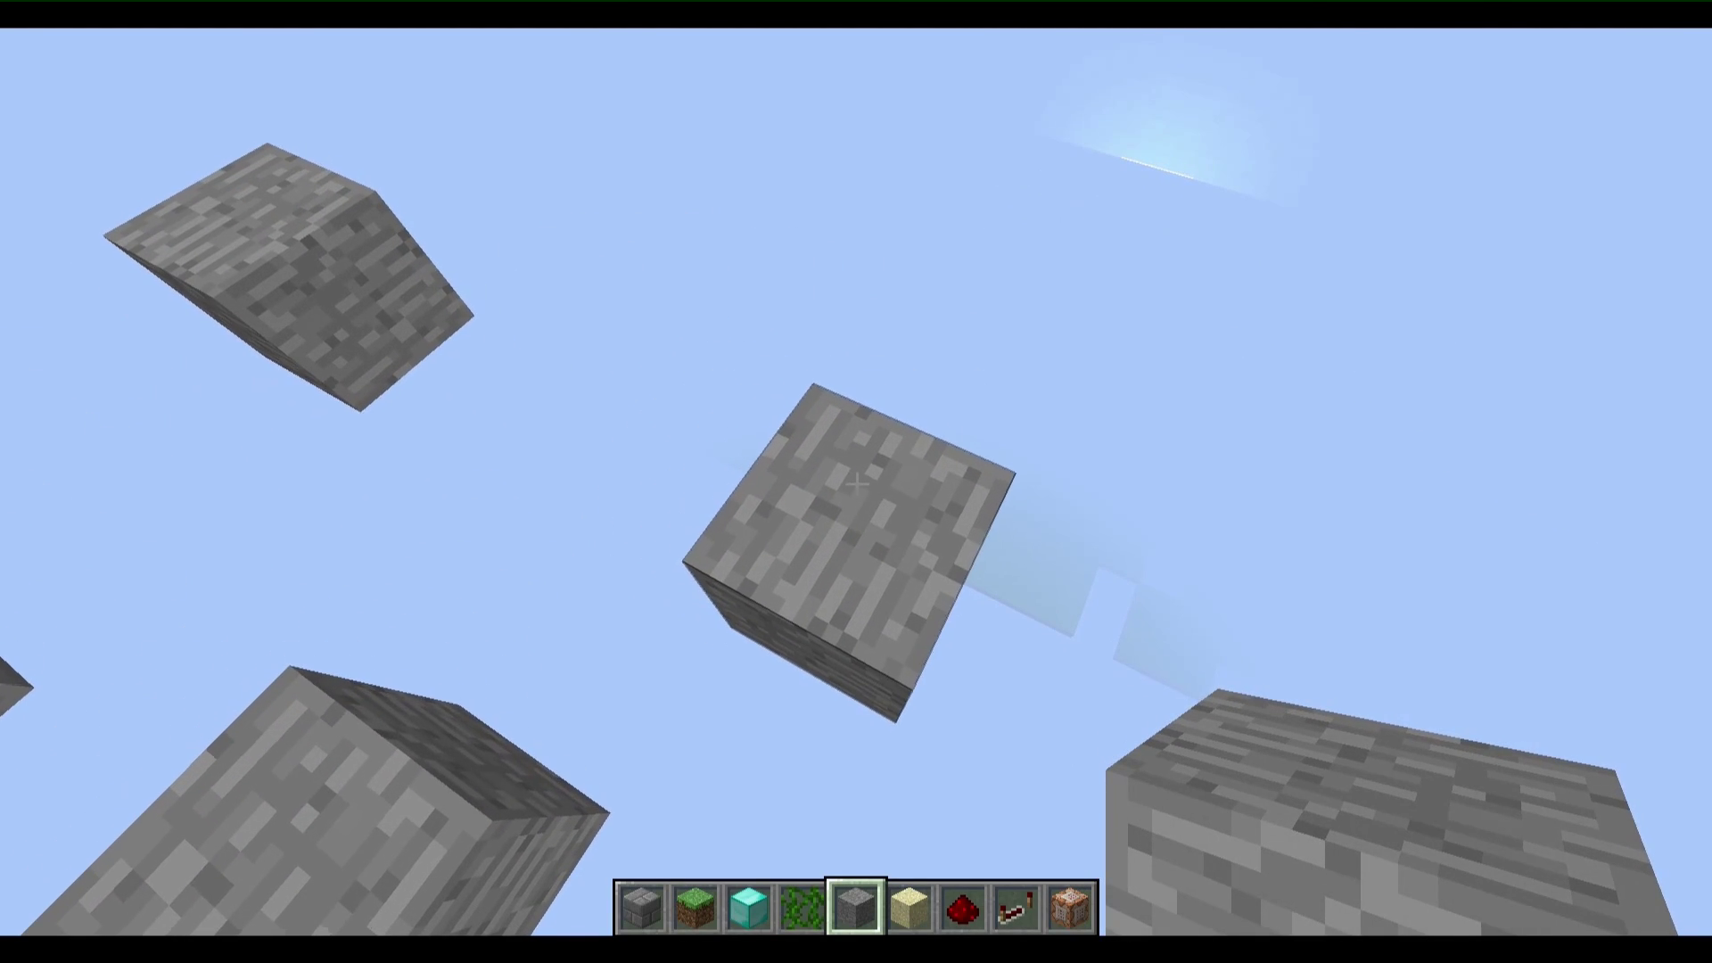
scroll(856, 481, down, 1)
right_click(856, 481)
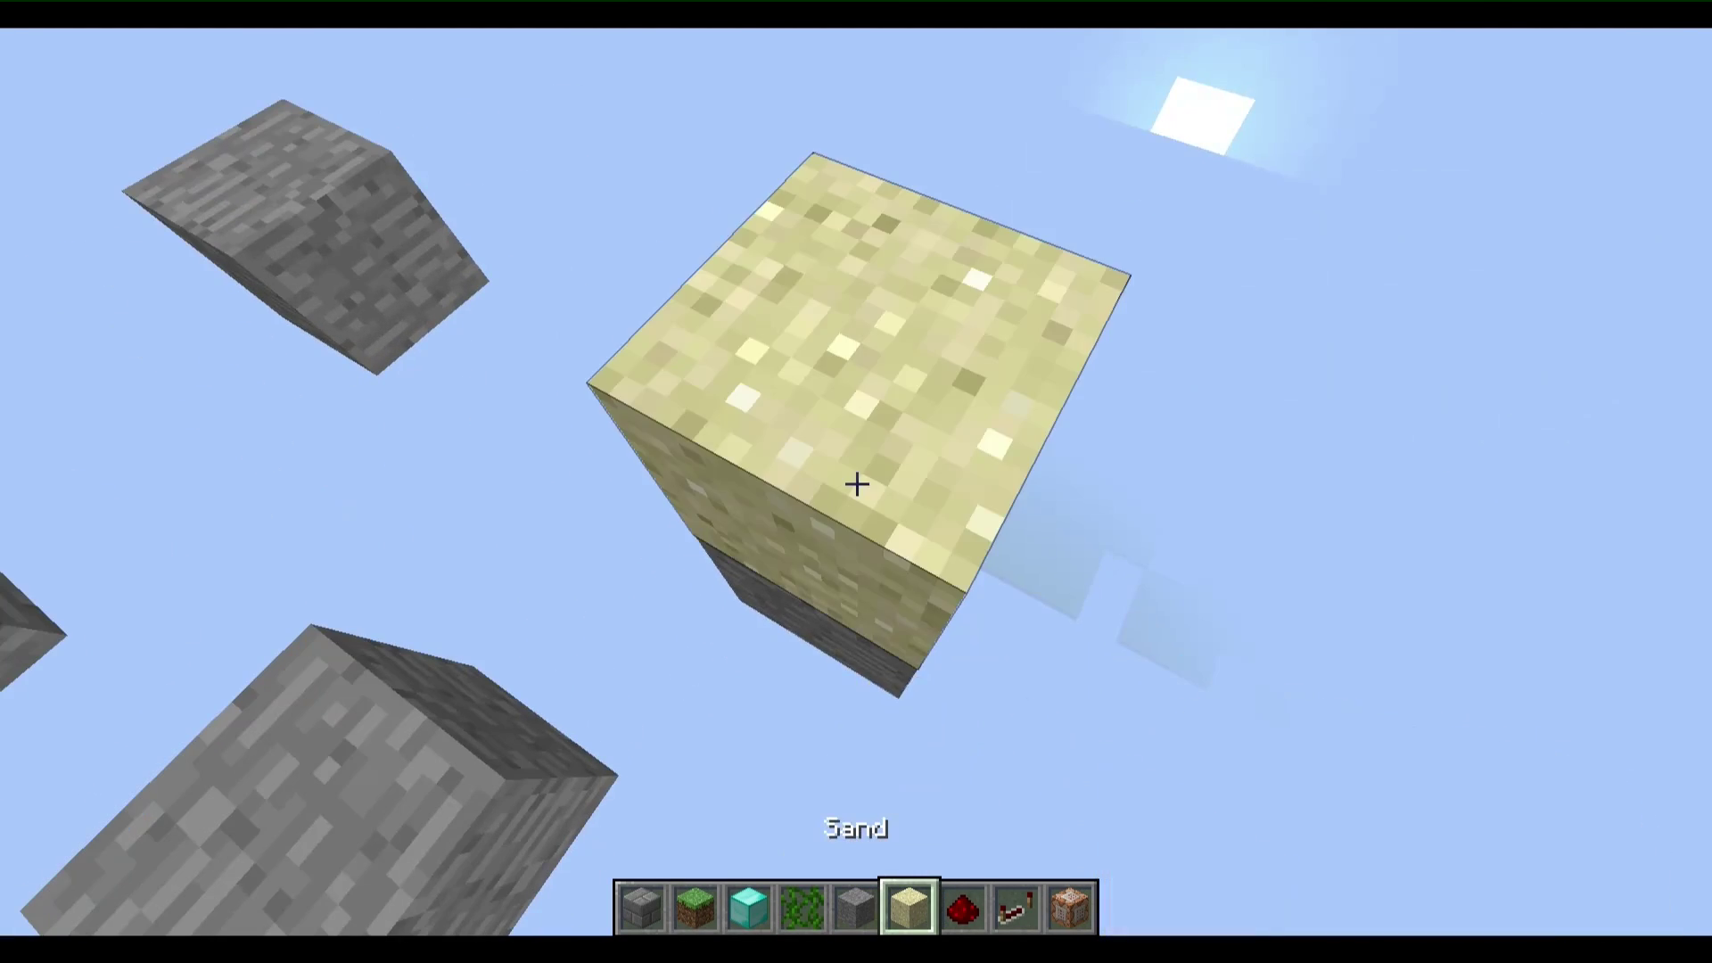
click(856, 484)
scroll(856, 482, up, 1)
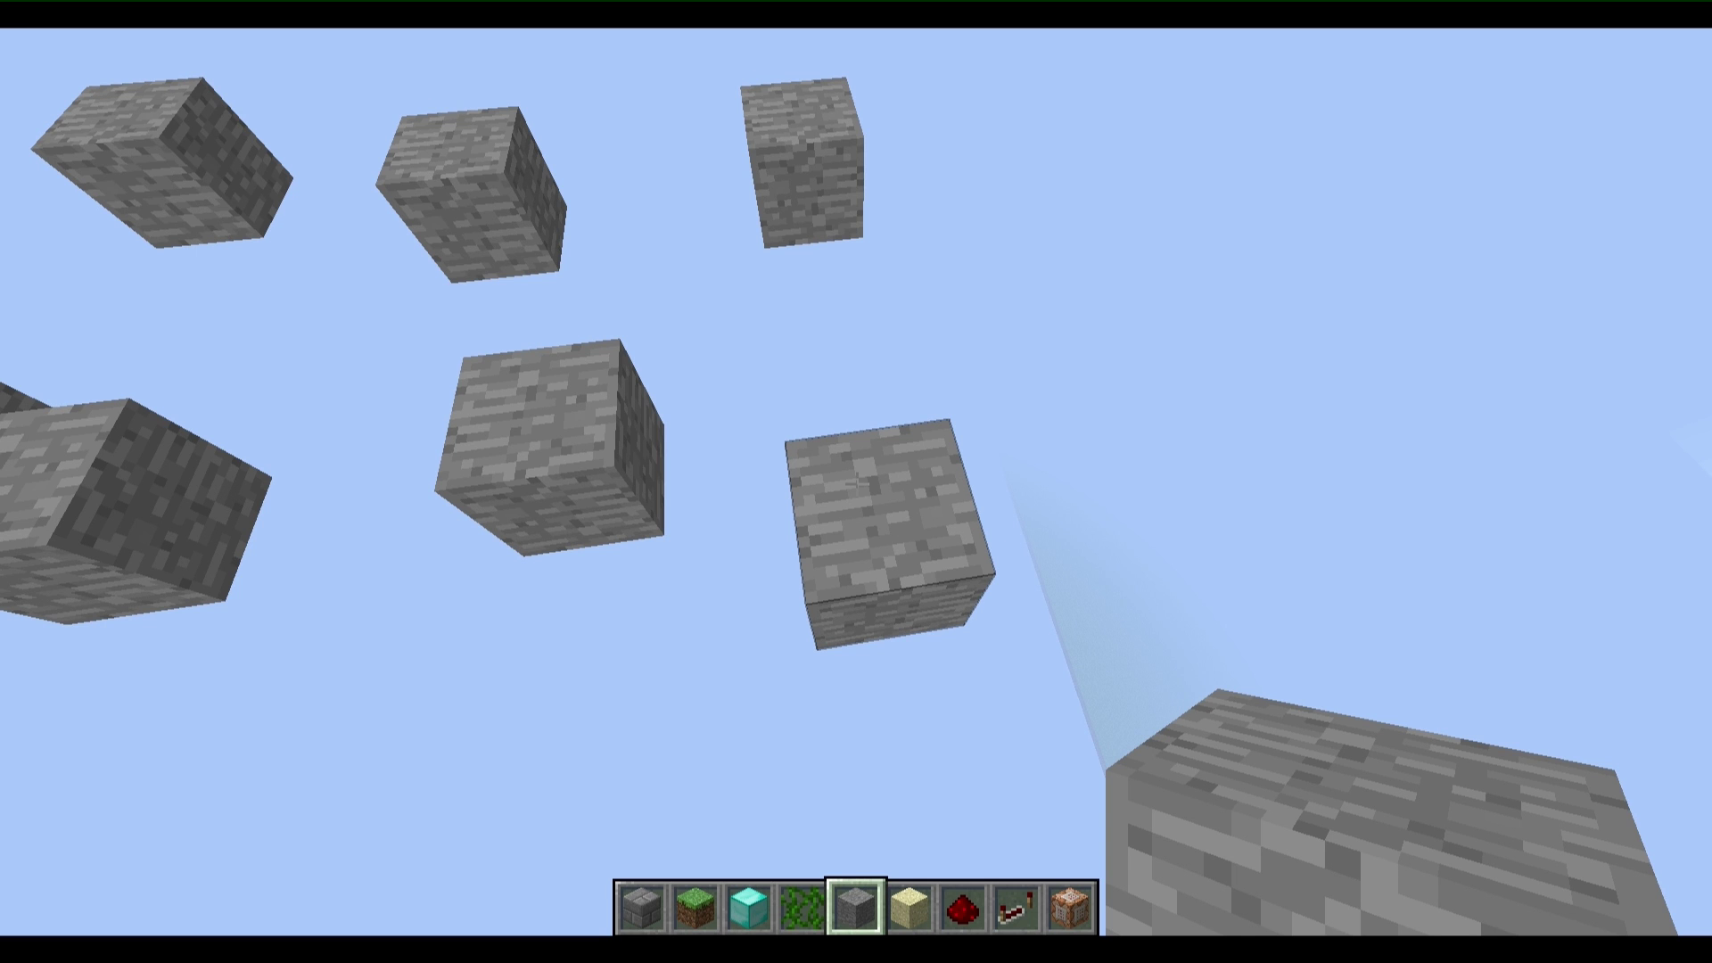
Suspend a stone block one gap above the floating stone block and place a sand block on top of it
right_click(857, 483)
right_click(857, 483)
click(857, 484)
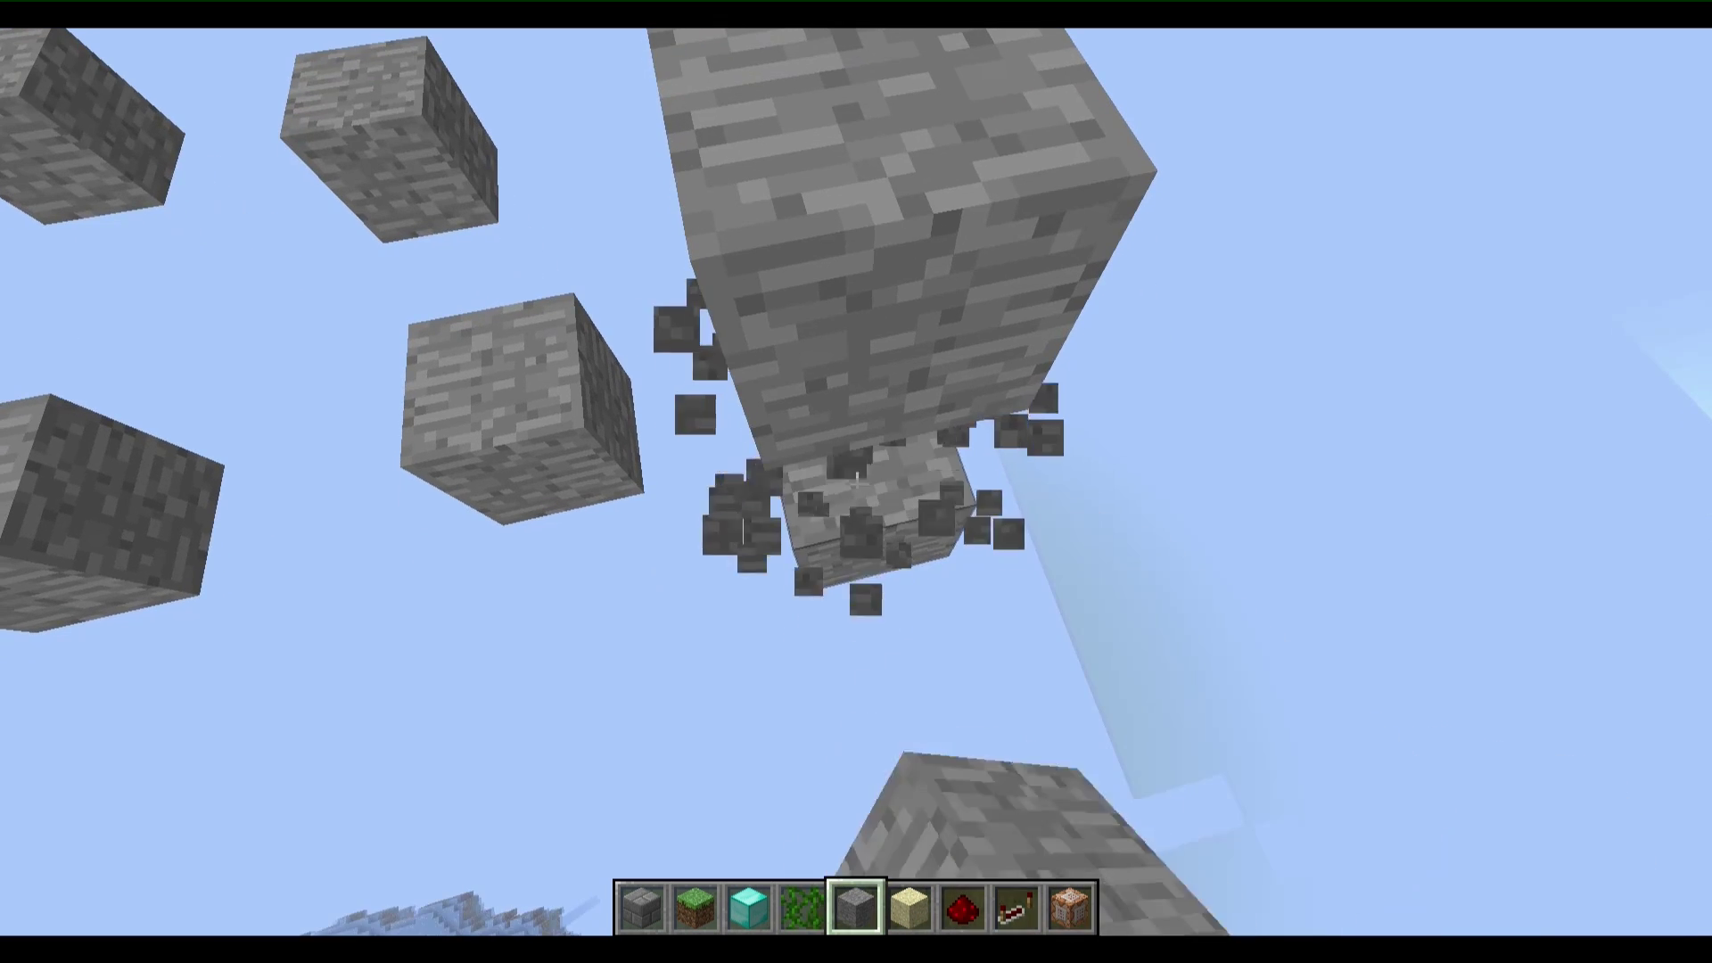
scroll(857, 483, down, 1)
right_click(856, 481)
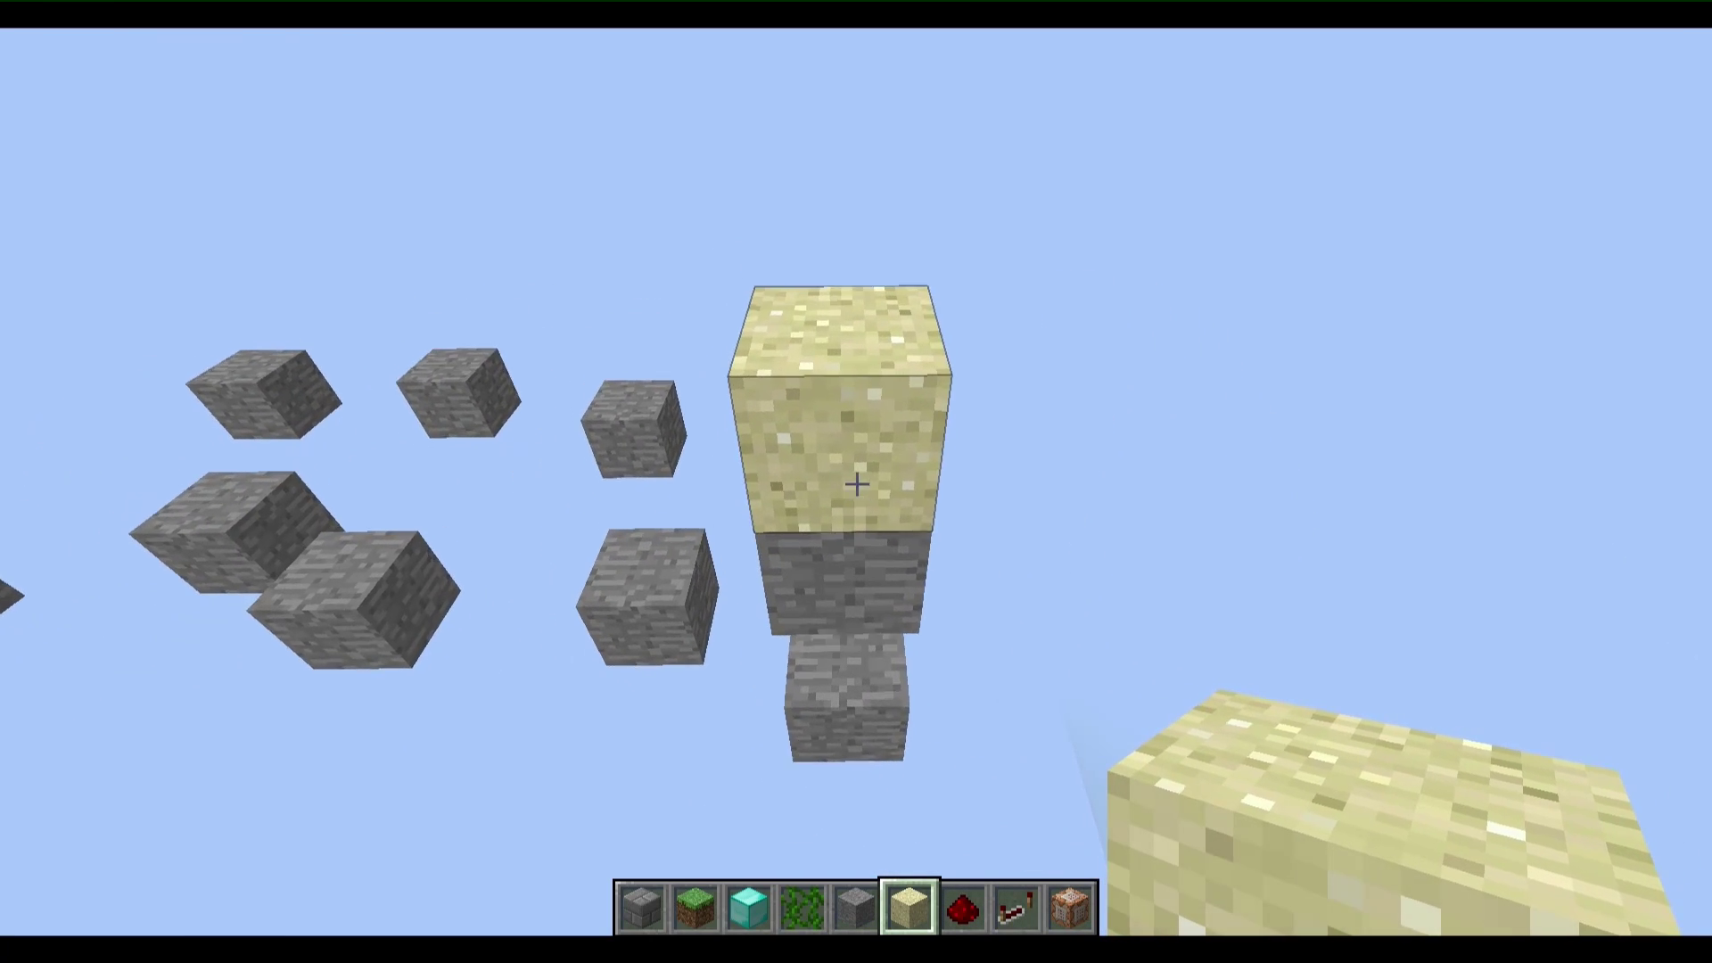
Break the stone block supporting the sand so the sand falls, and pause the game
key(d)
key(shift)
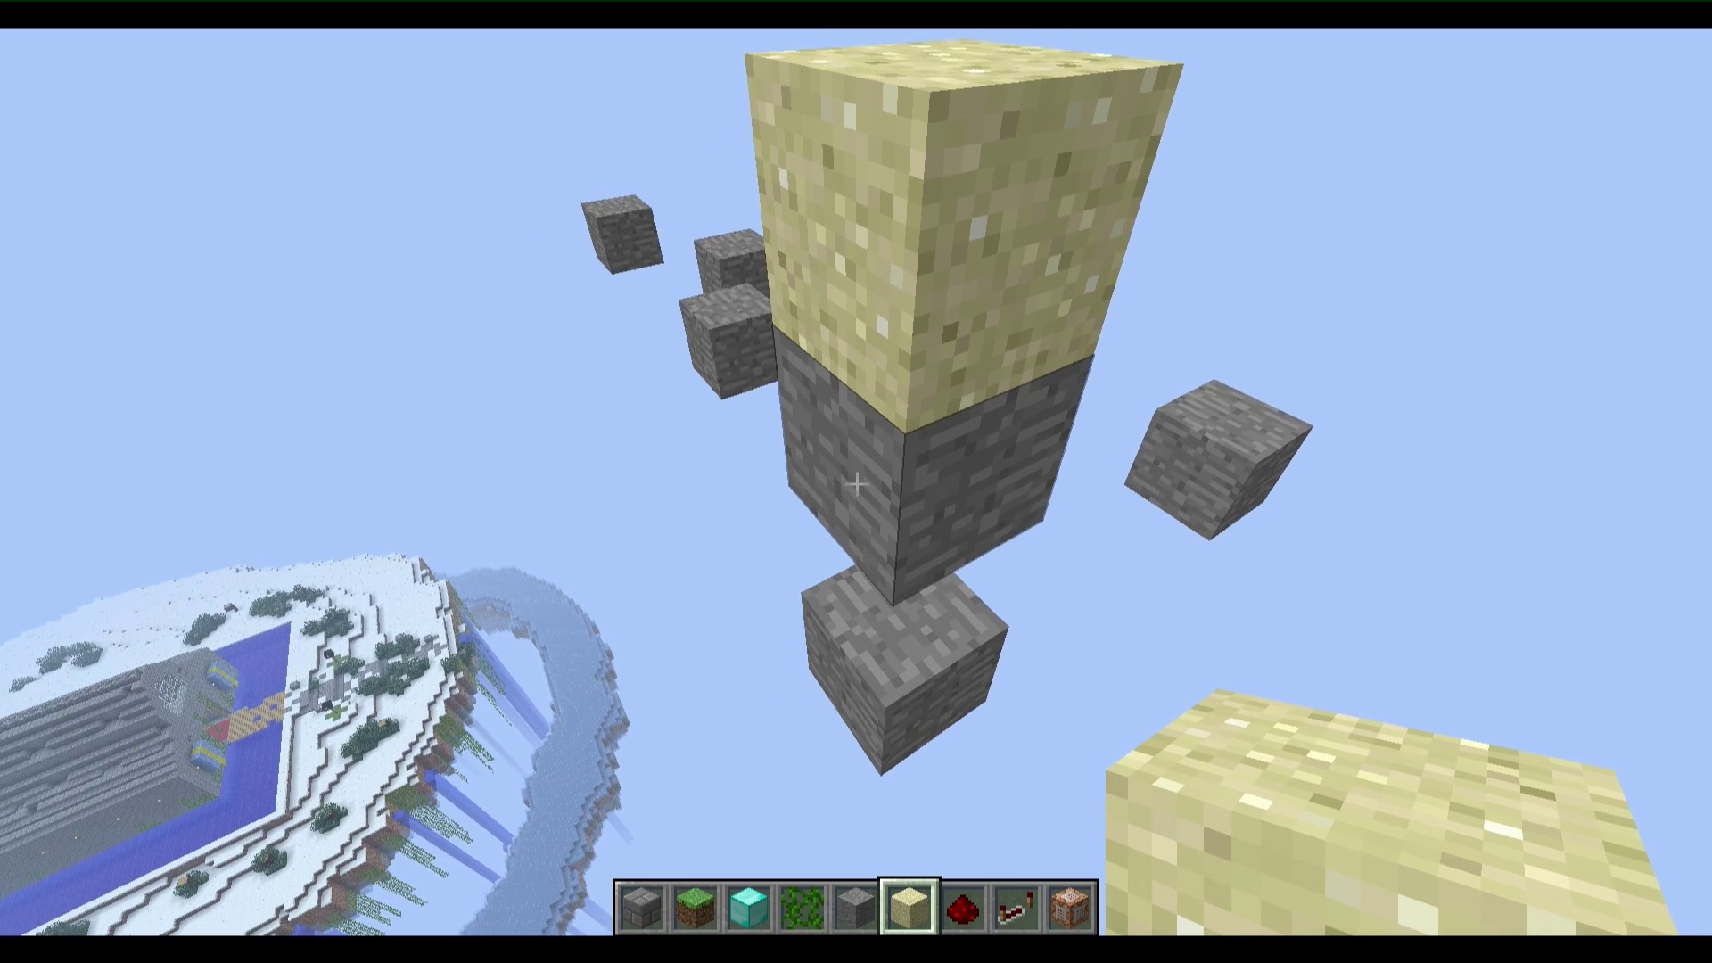
click(856, 485)
key(Escape)
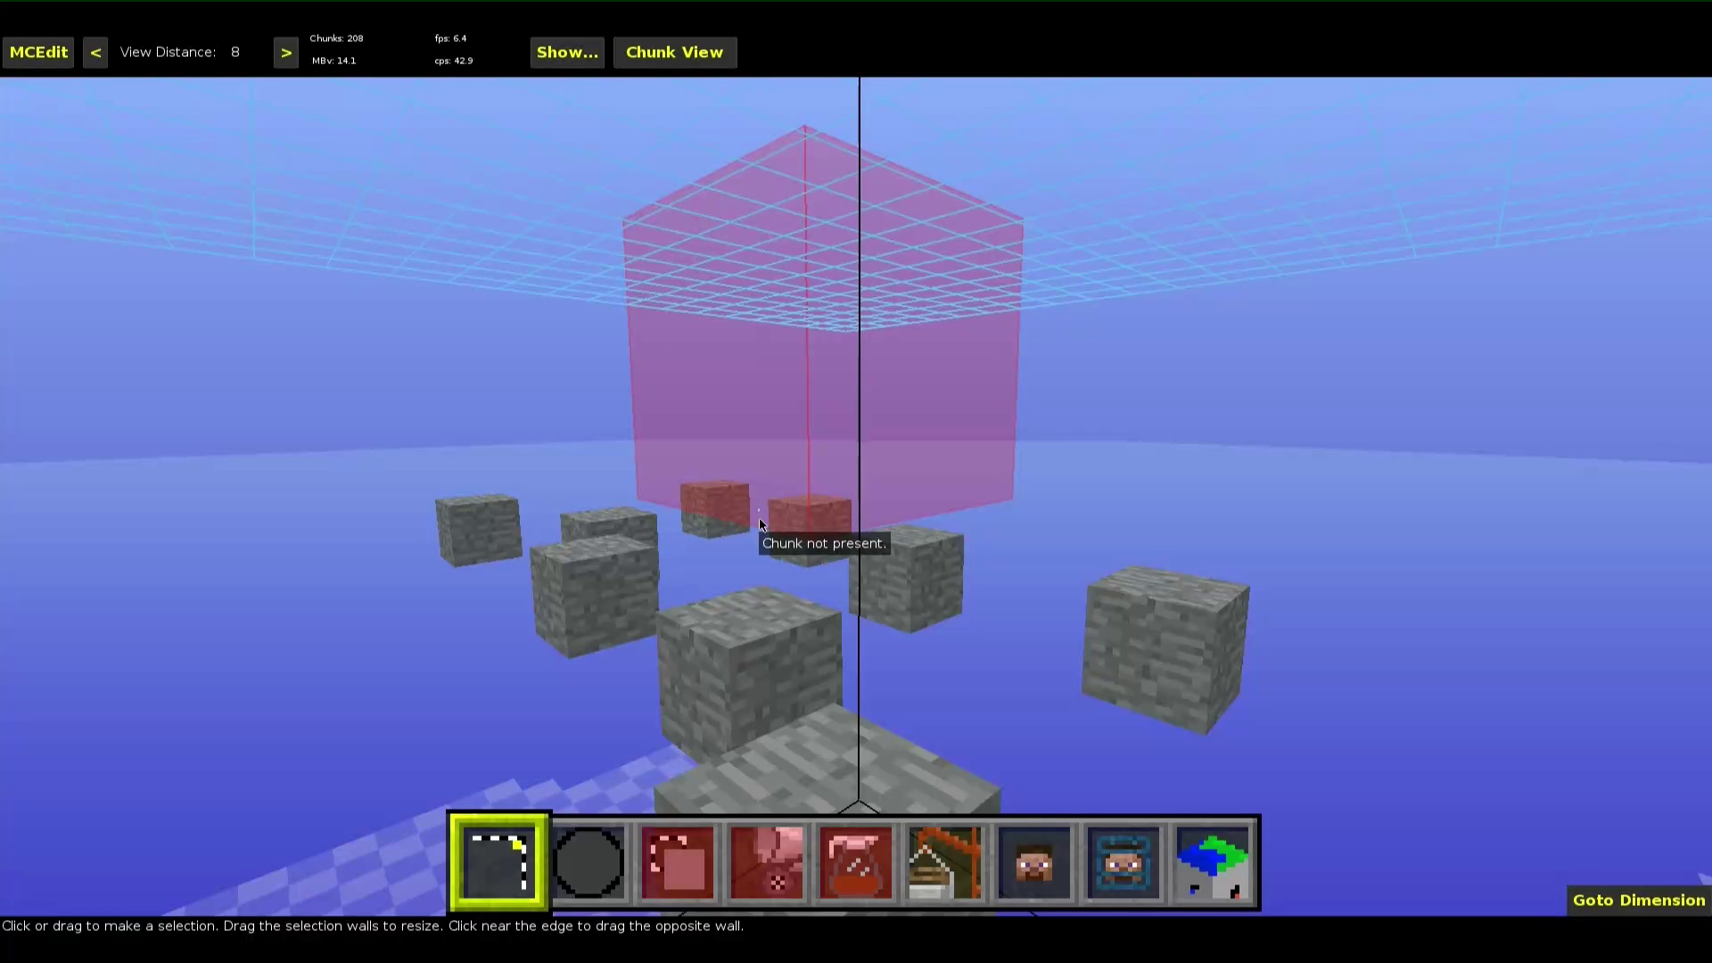
In MCEdit, make a 1W x 1L x 3H selection directly above the stone block, enclosing the falling sand entity
key(s)
key(d)
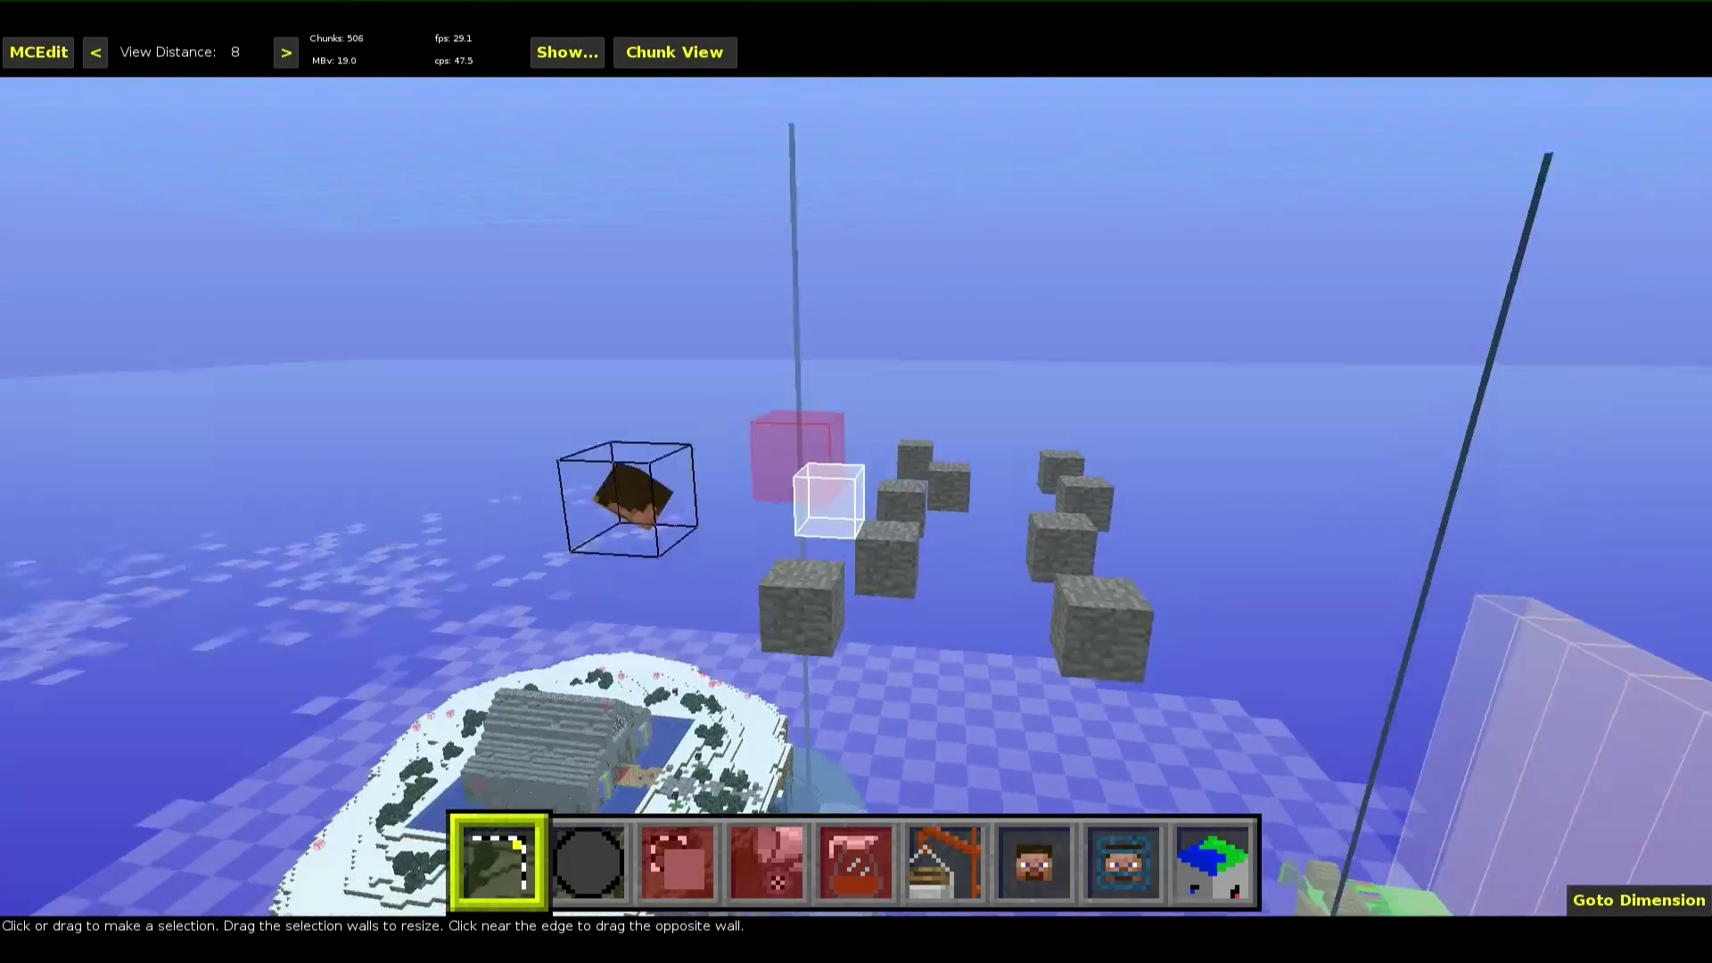
key(w)
right_click(743, 514)
key(s)
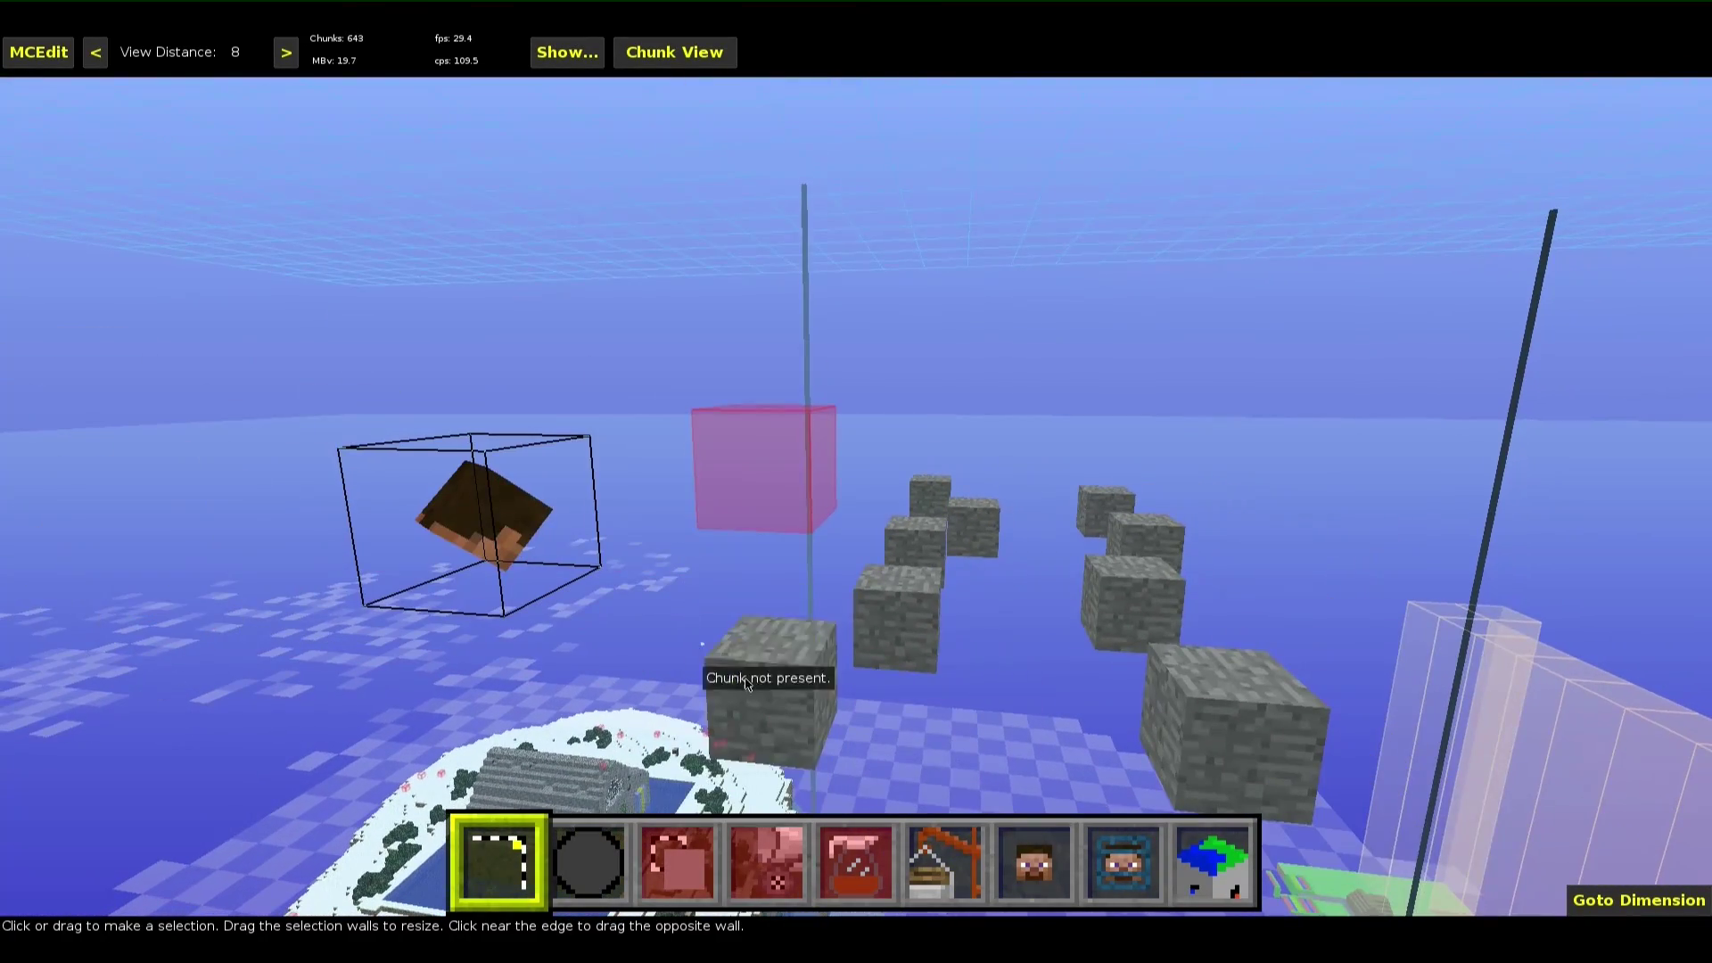
click(765, 679)
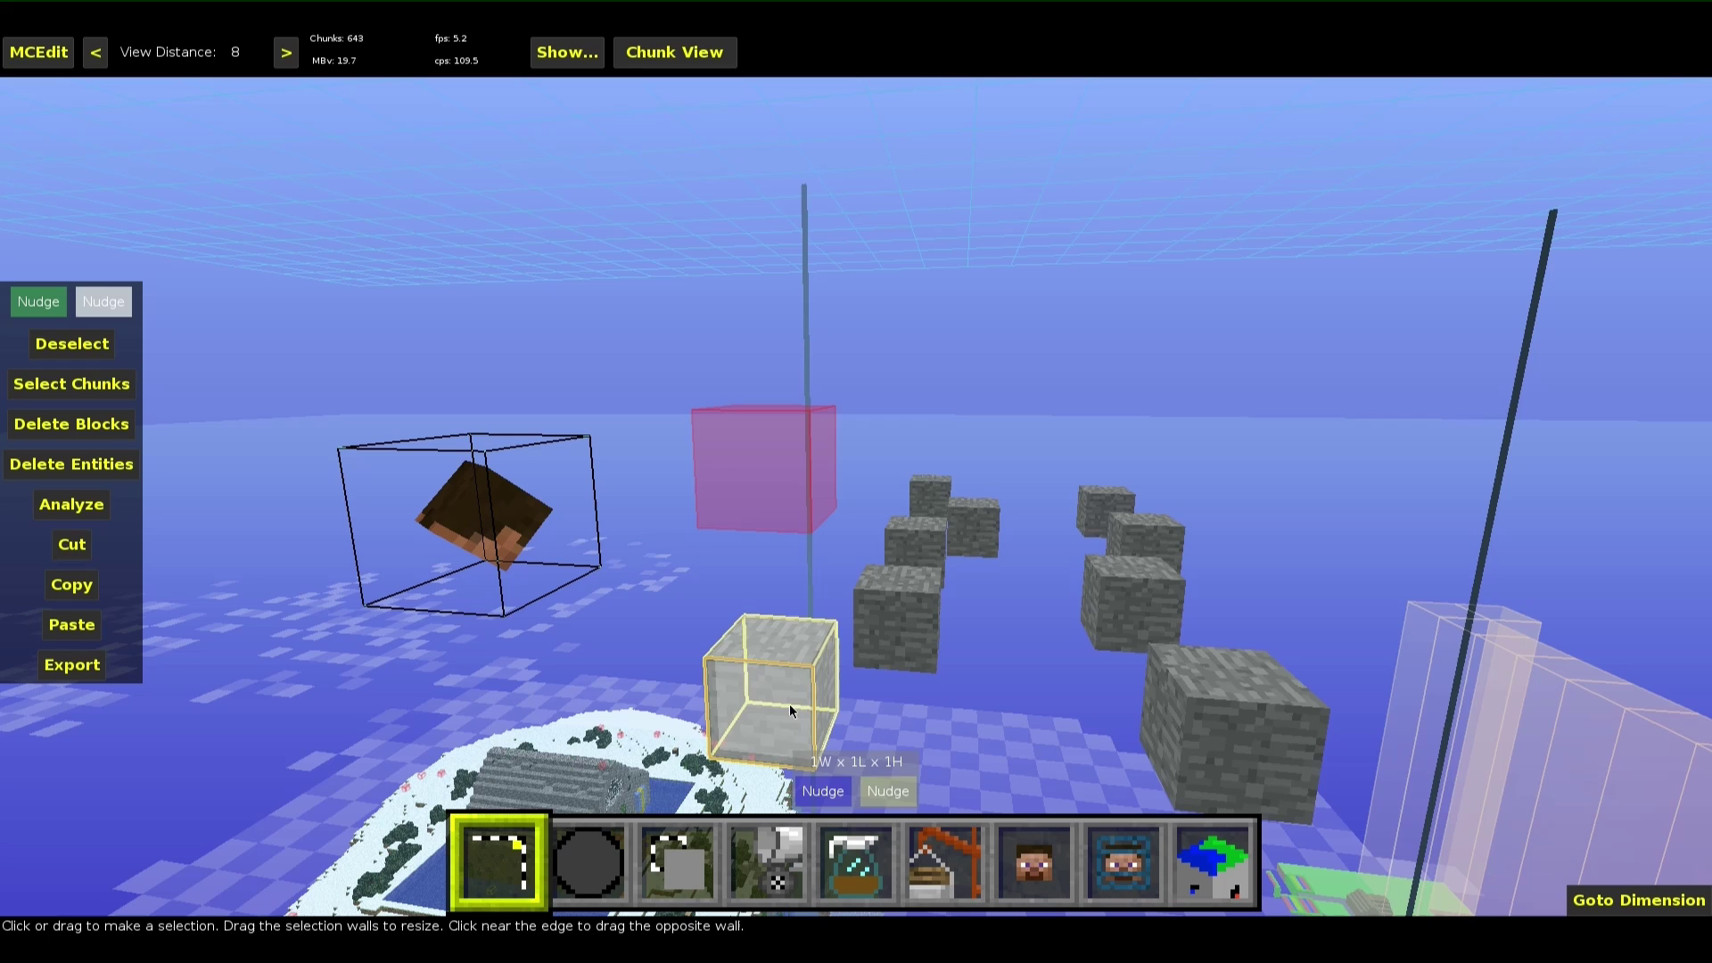
click(876, 784)
key(q)
key(q)
key(q)
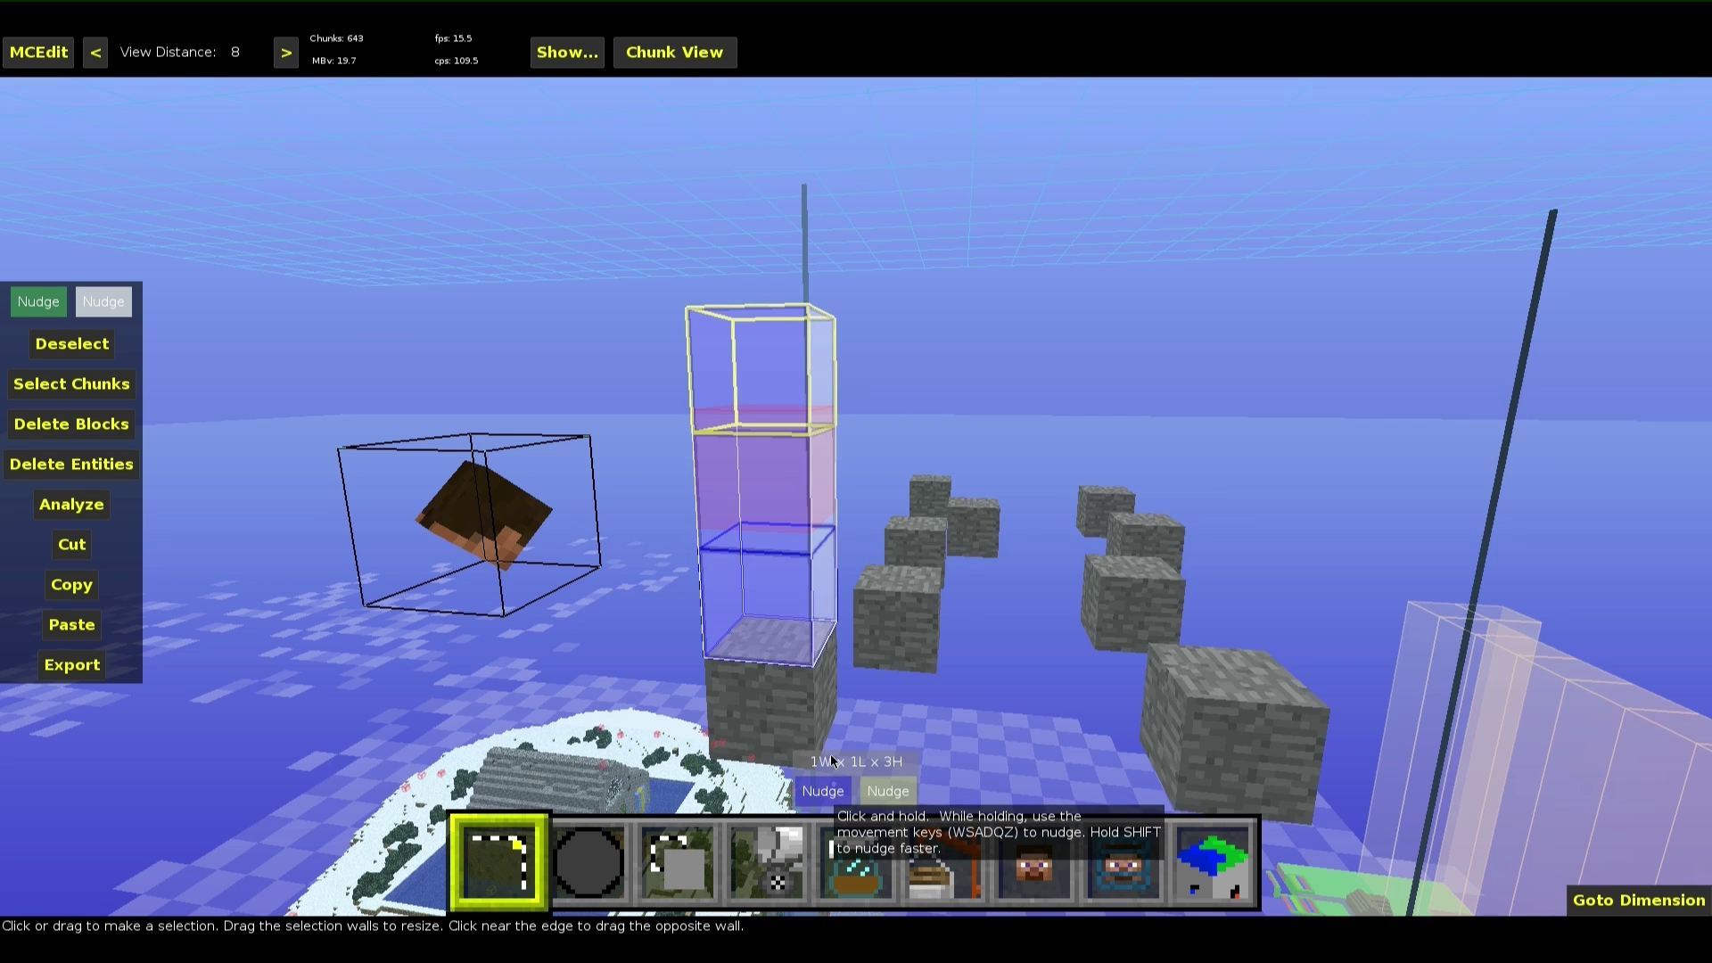
Examine the selection around the falling sand entity from several sides
key(s)
key(a)
right_click(874, 638)
key(d)
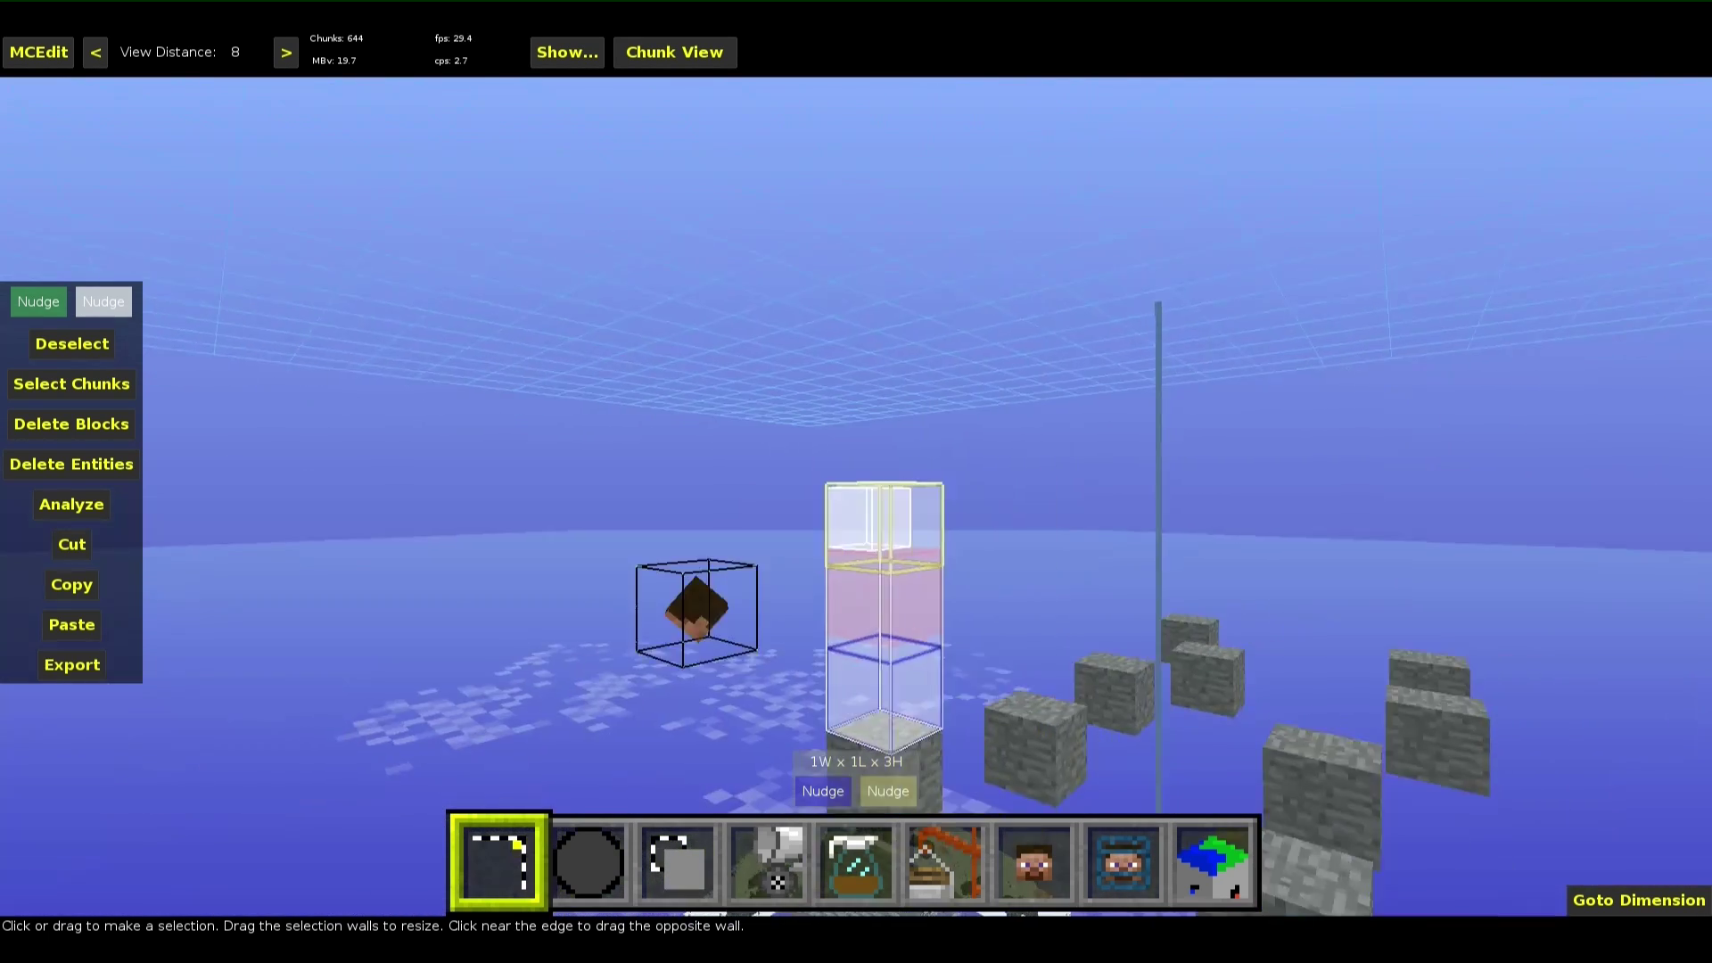
key(w)
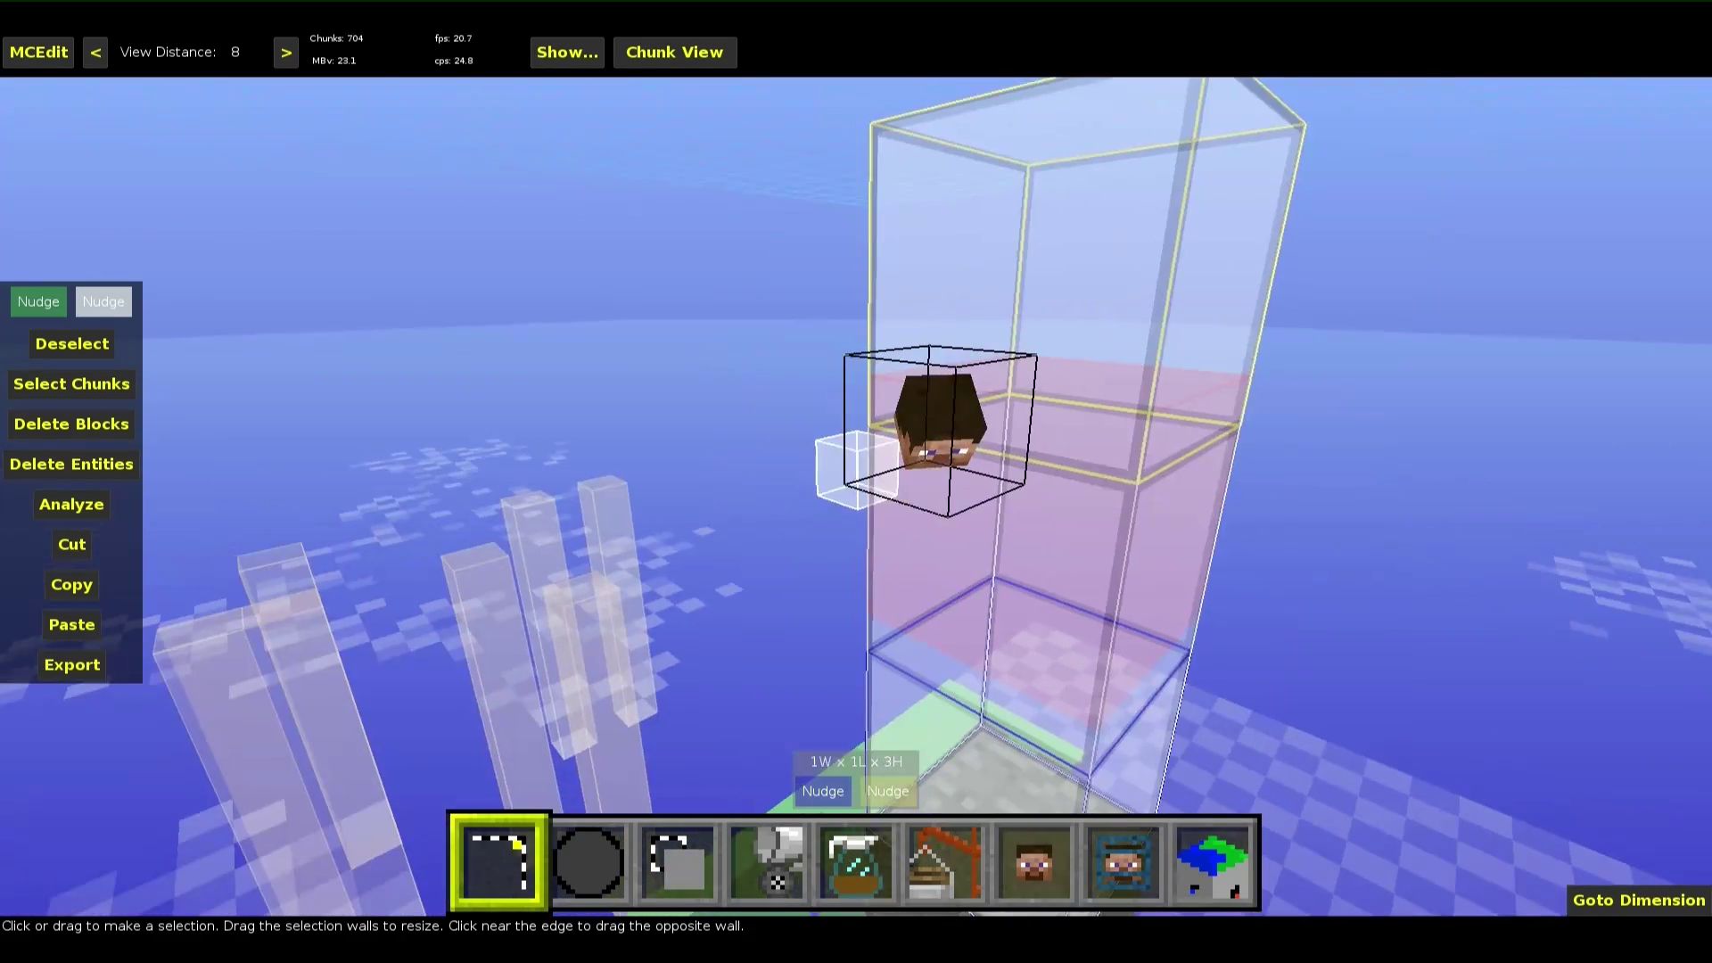
key(d)
key(s)
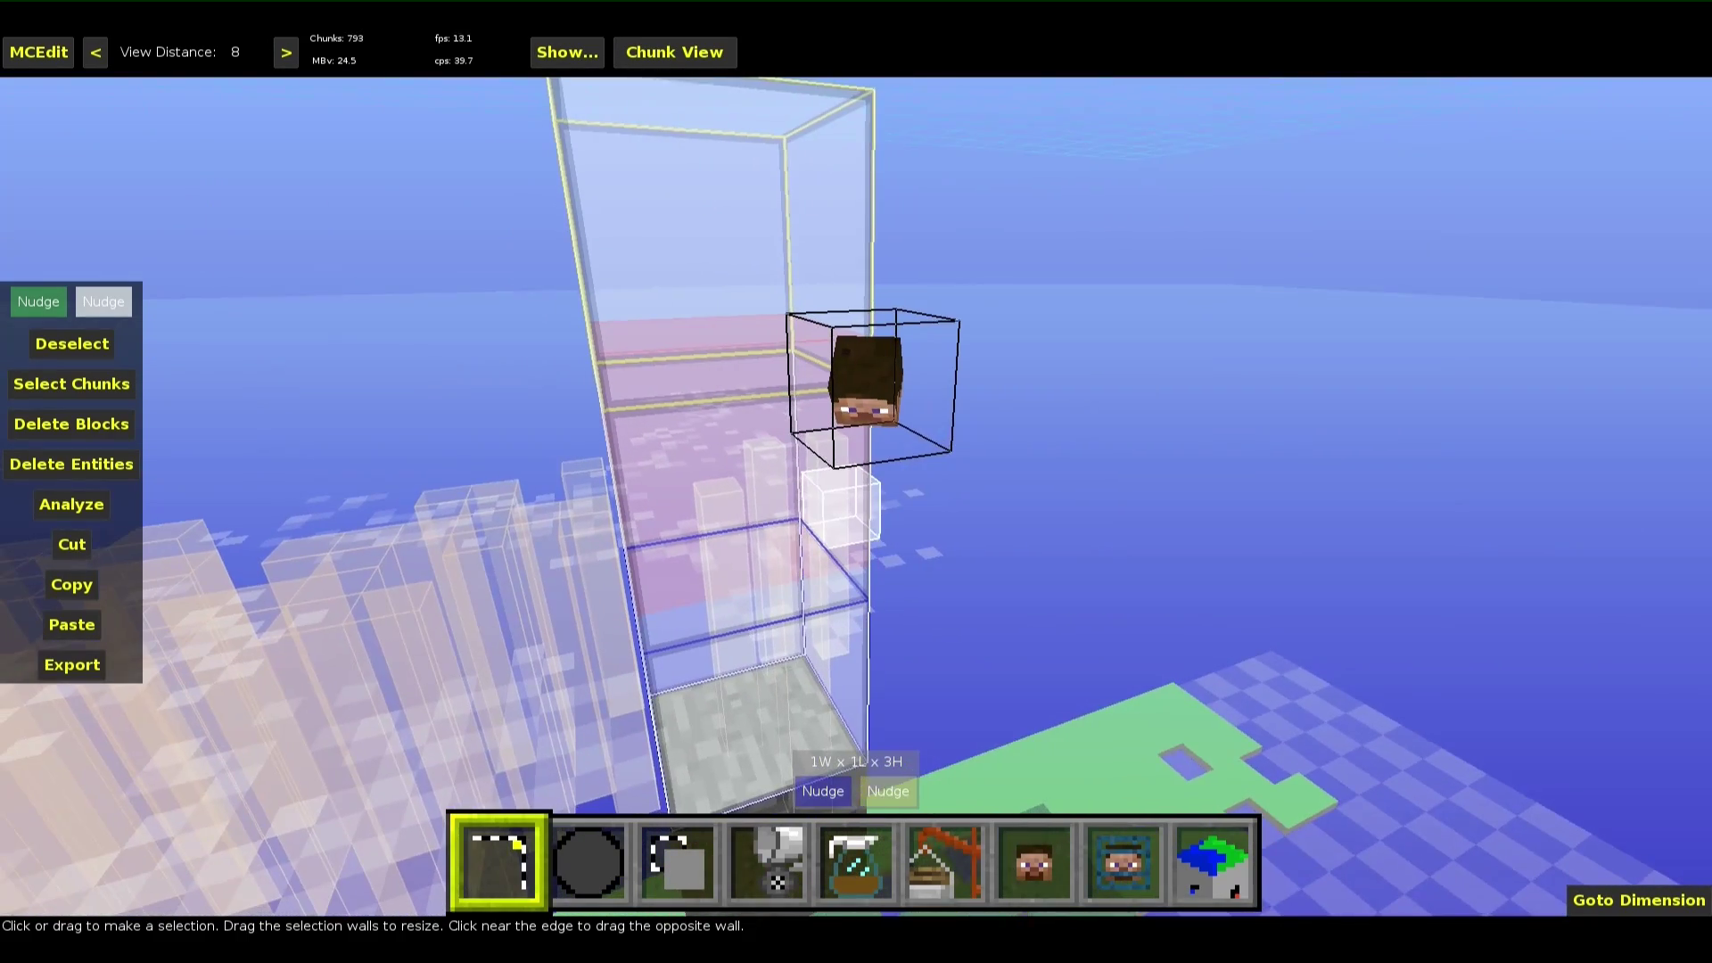
key(s)
key(a)
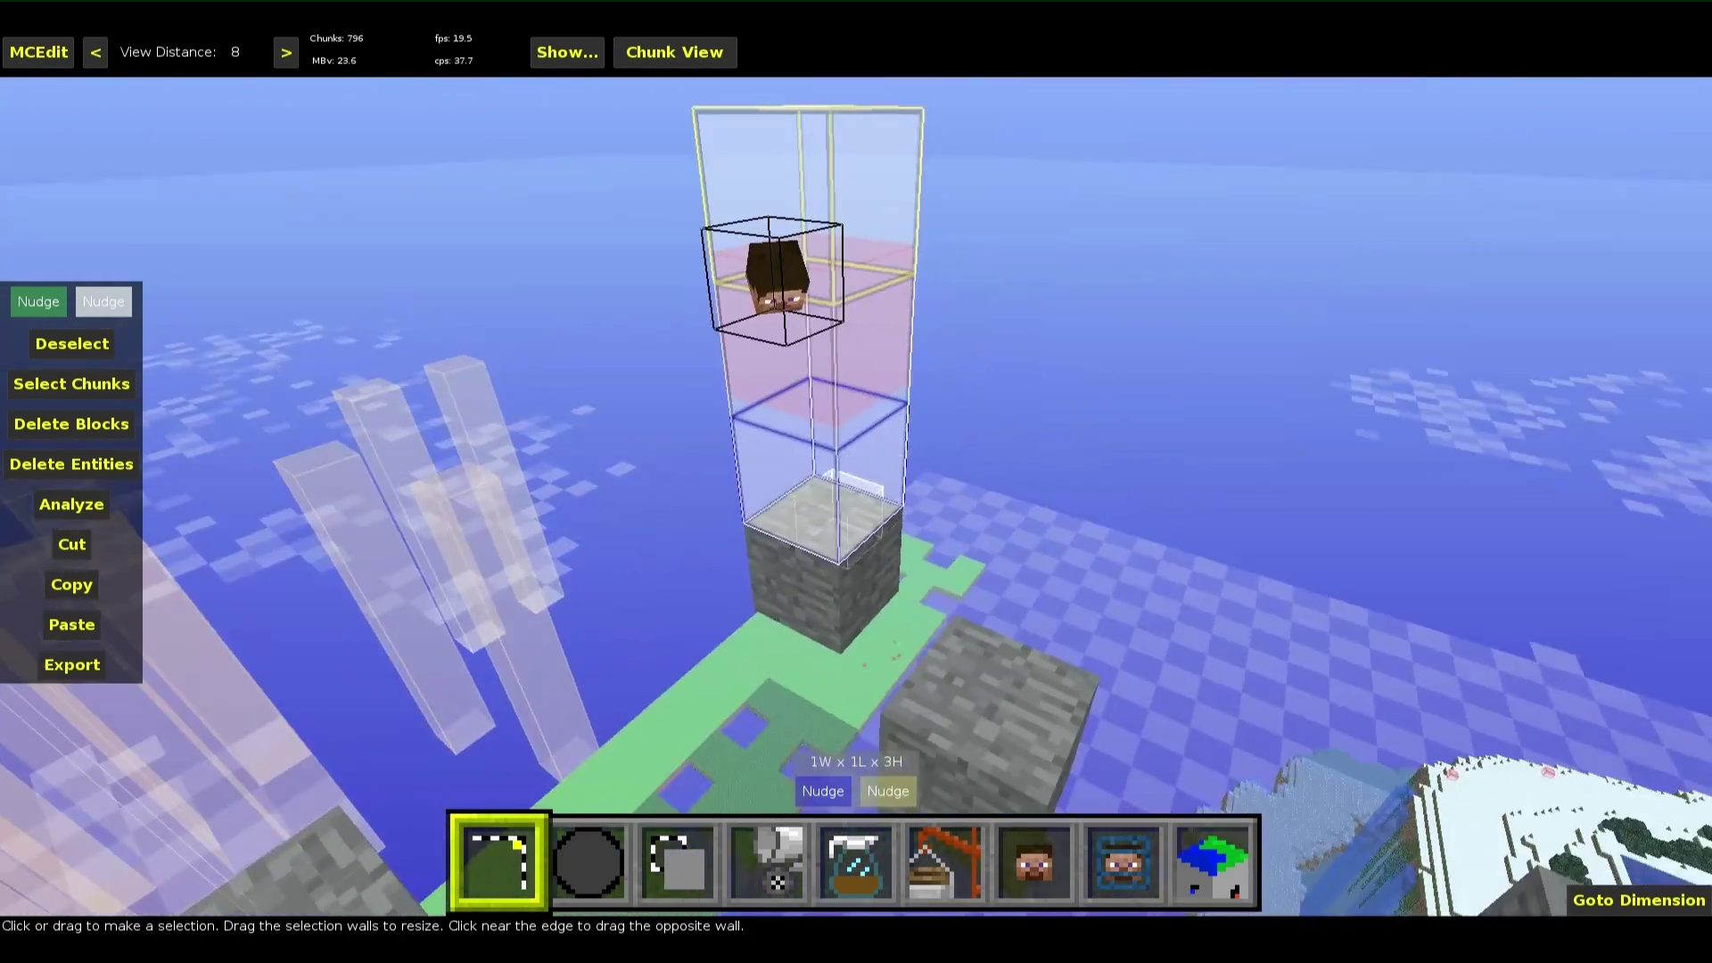
key(a)
key(s)
right_click(955, 660)
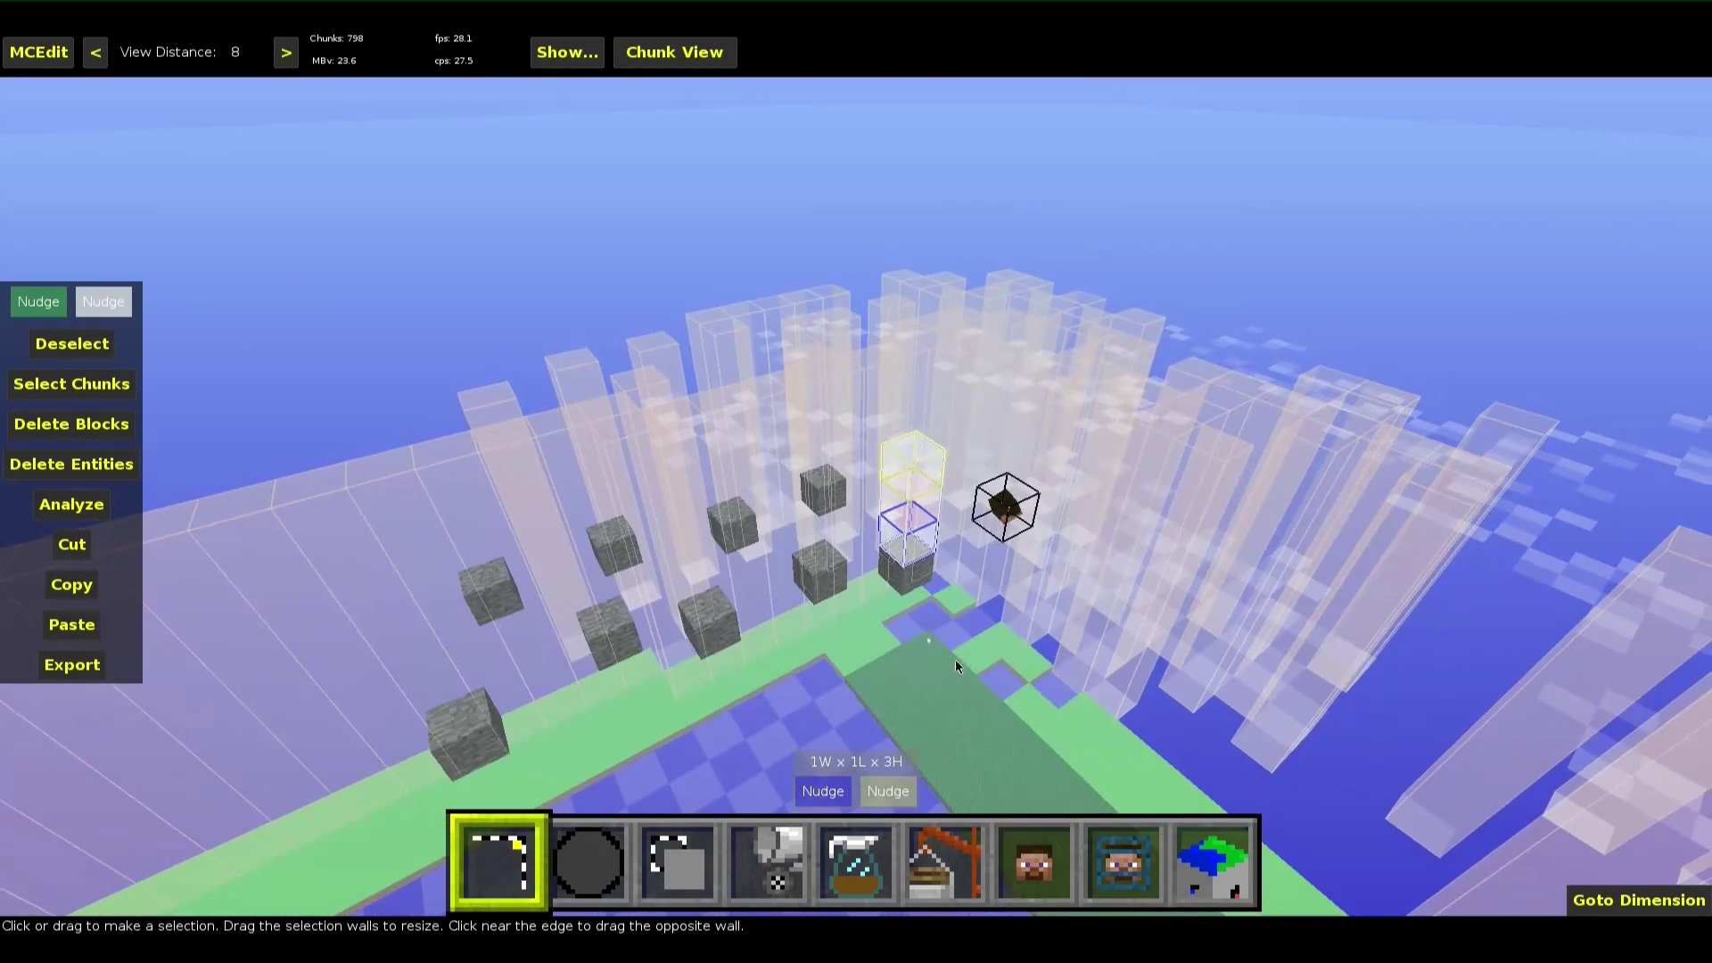
Apply the Change Entities filter to the selection with VelocityY -1 and FallingBlock Id 42
click(844, 860)
click(239, 397)
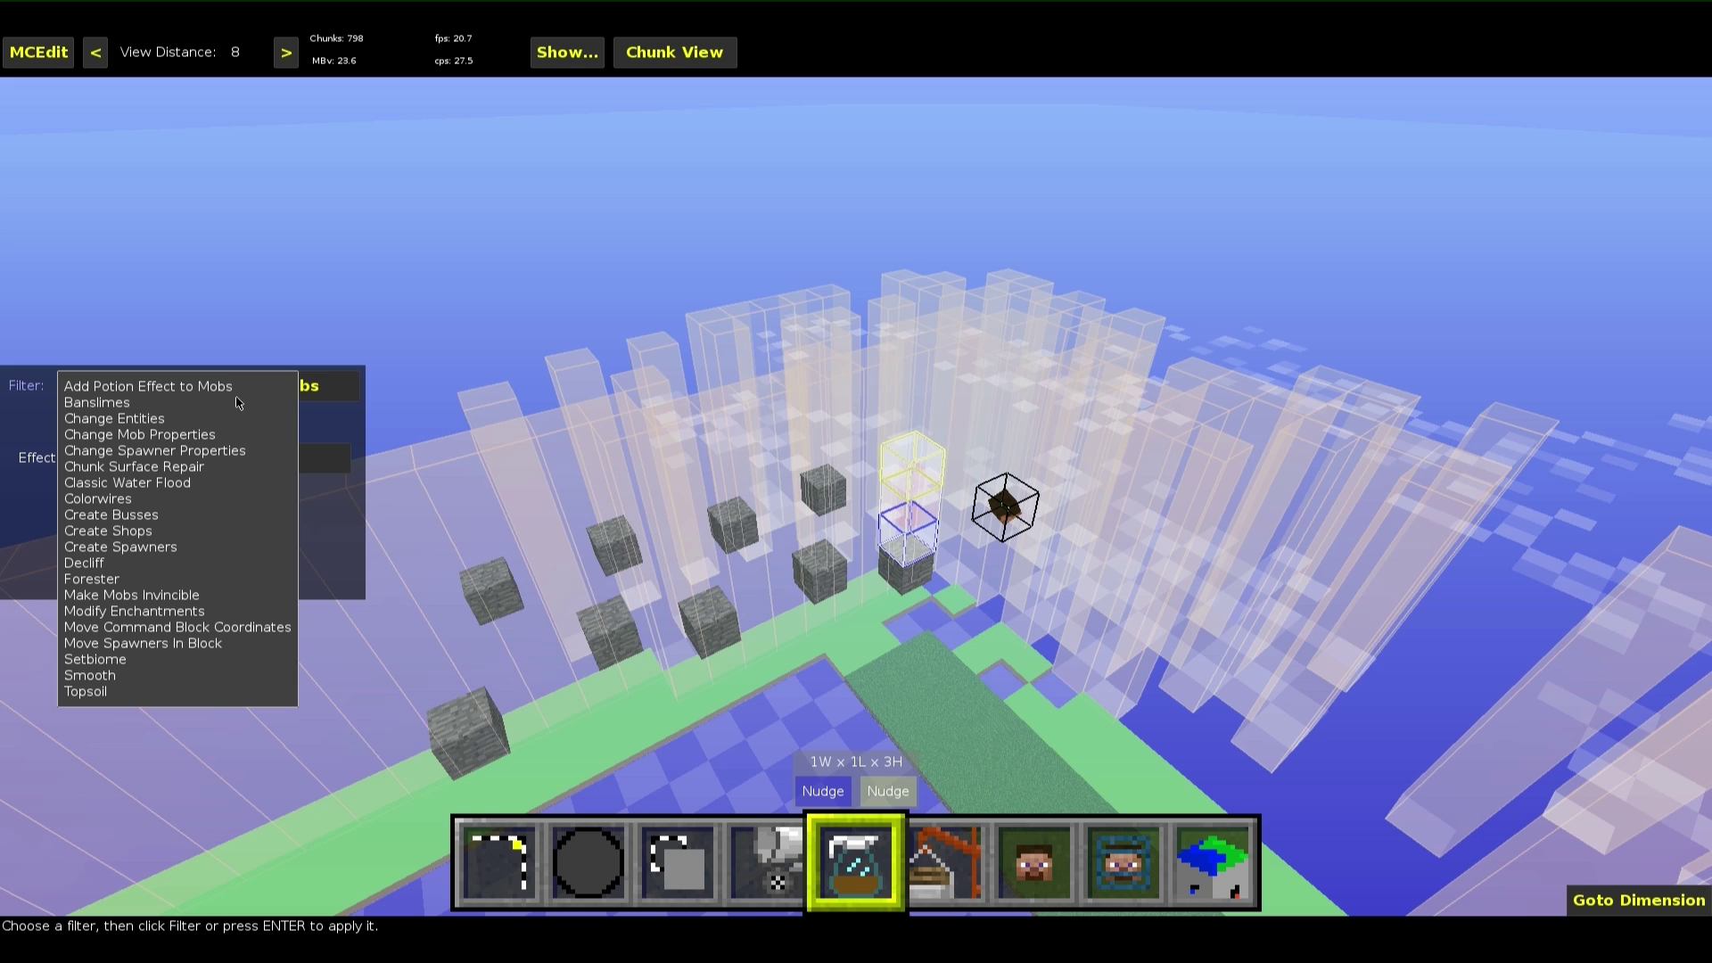
click(181, 420)
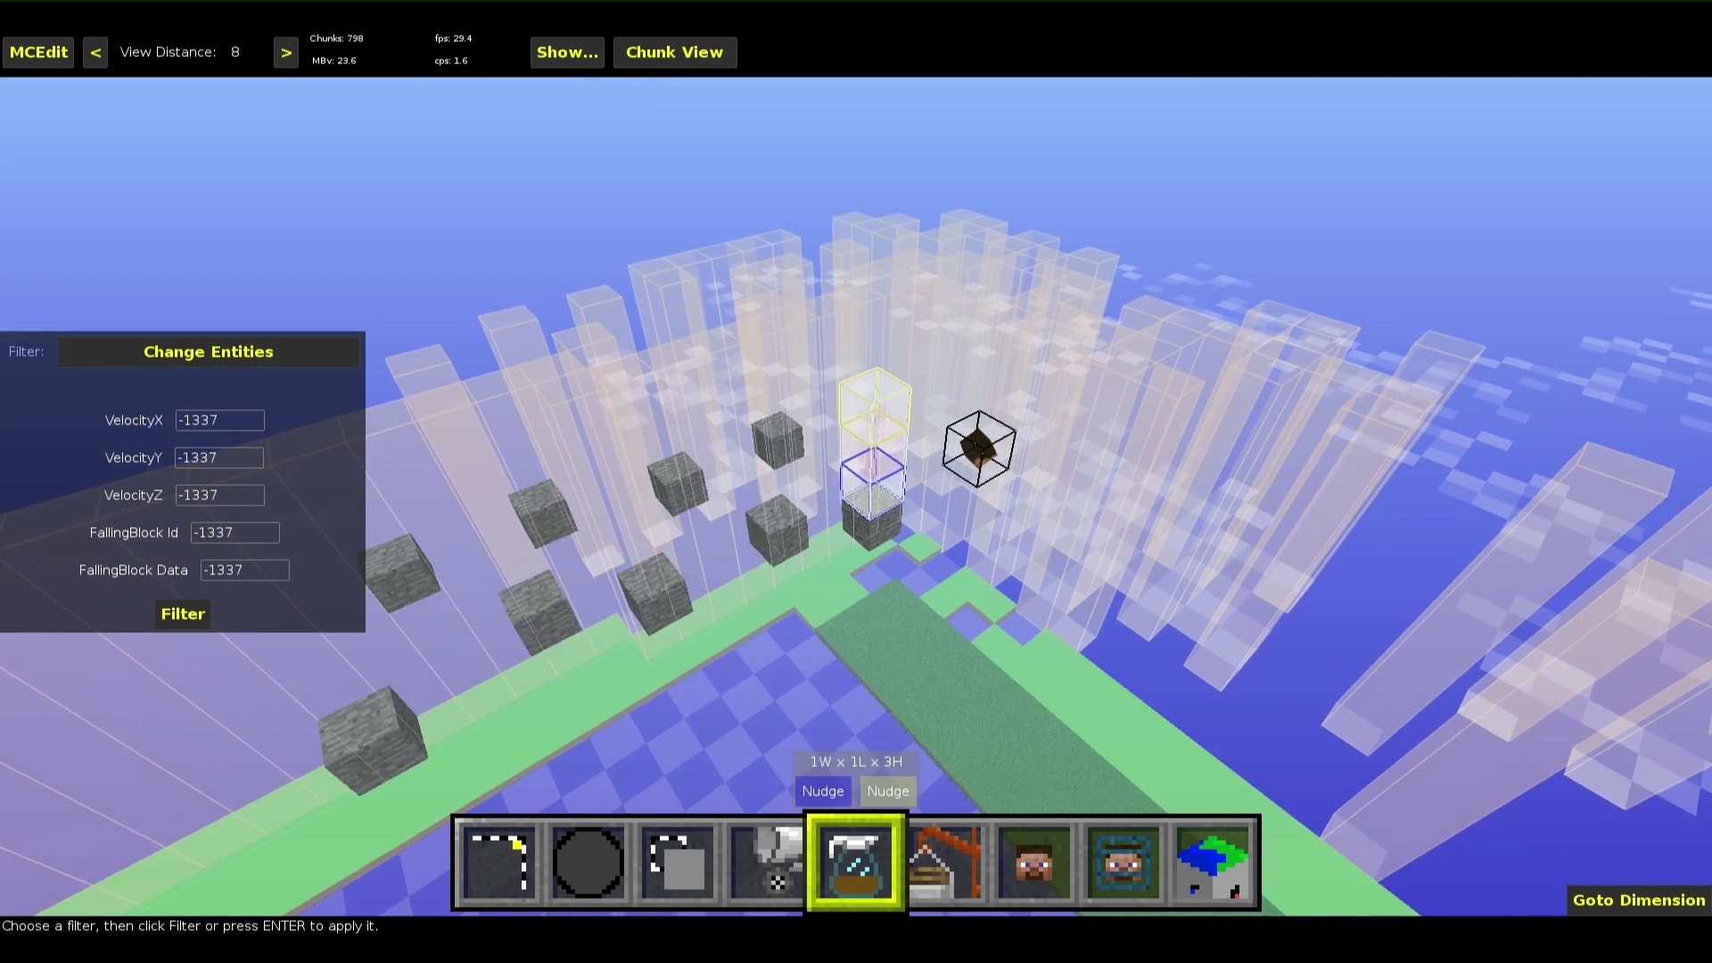
key(w)
right_click(721, 576)
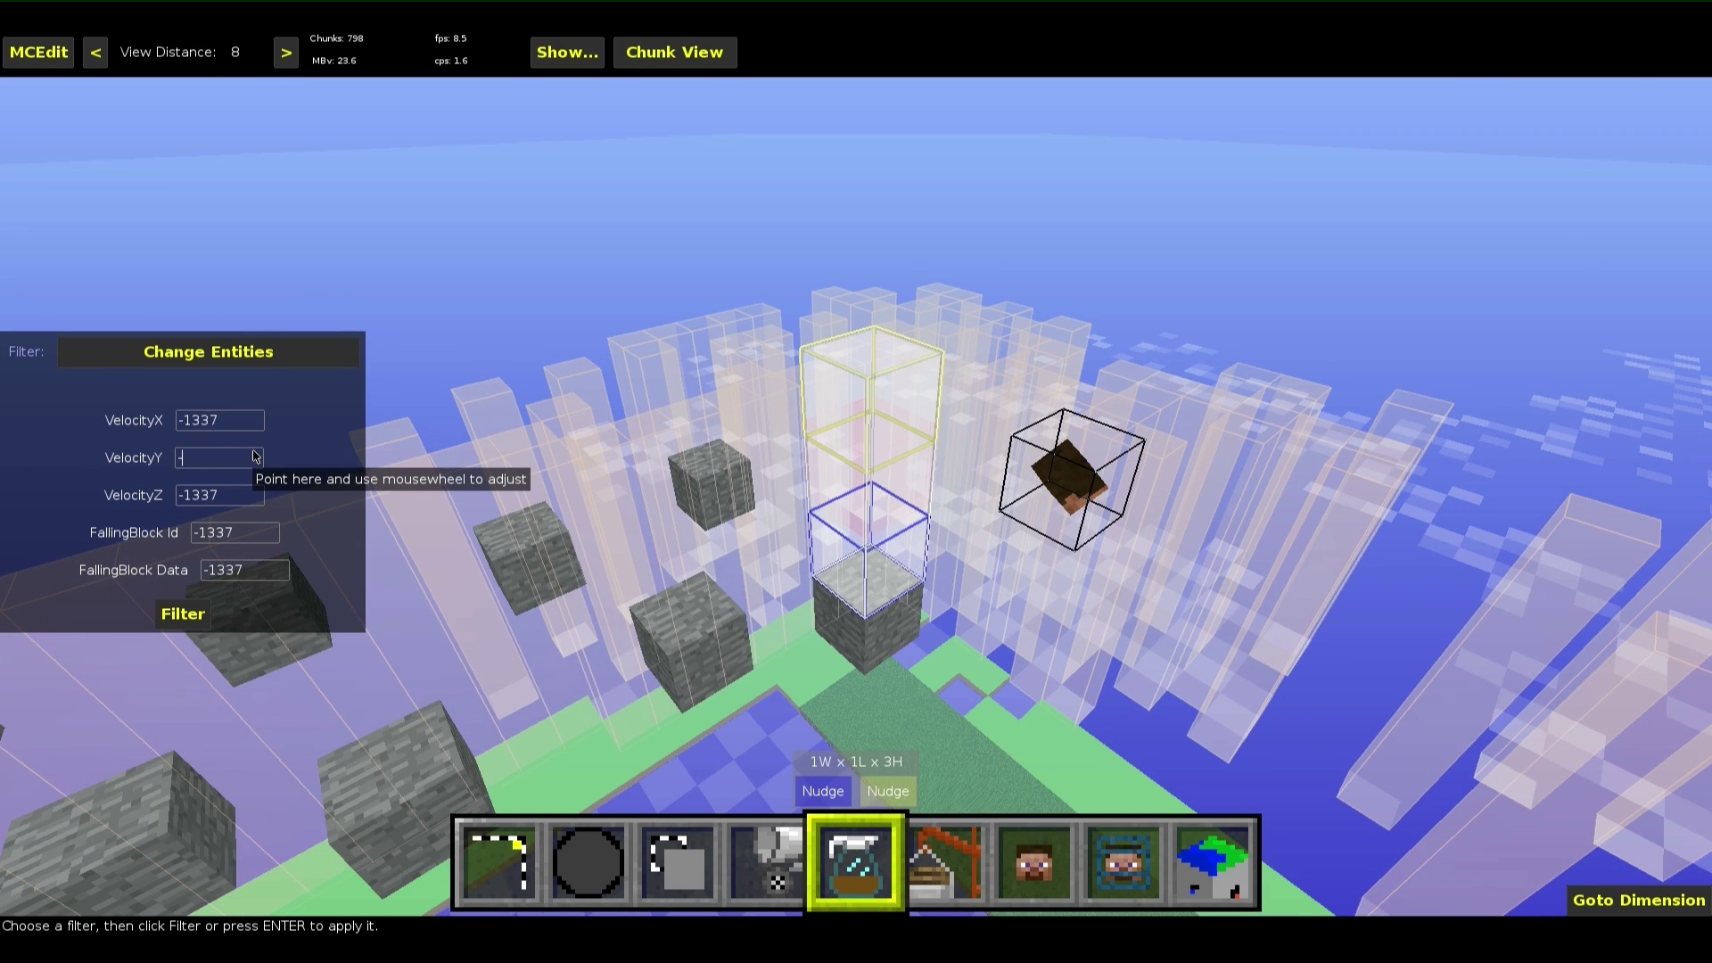
right_click(403, 491)
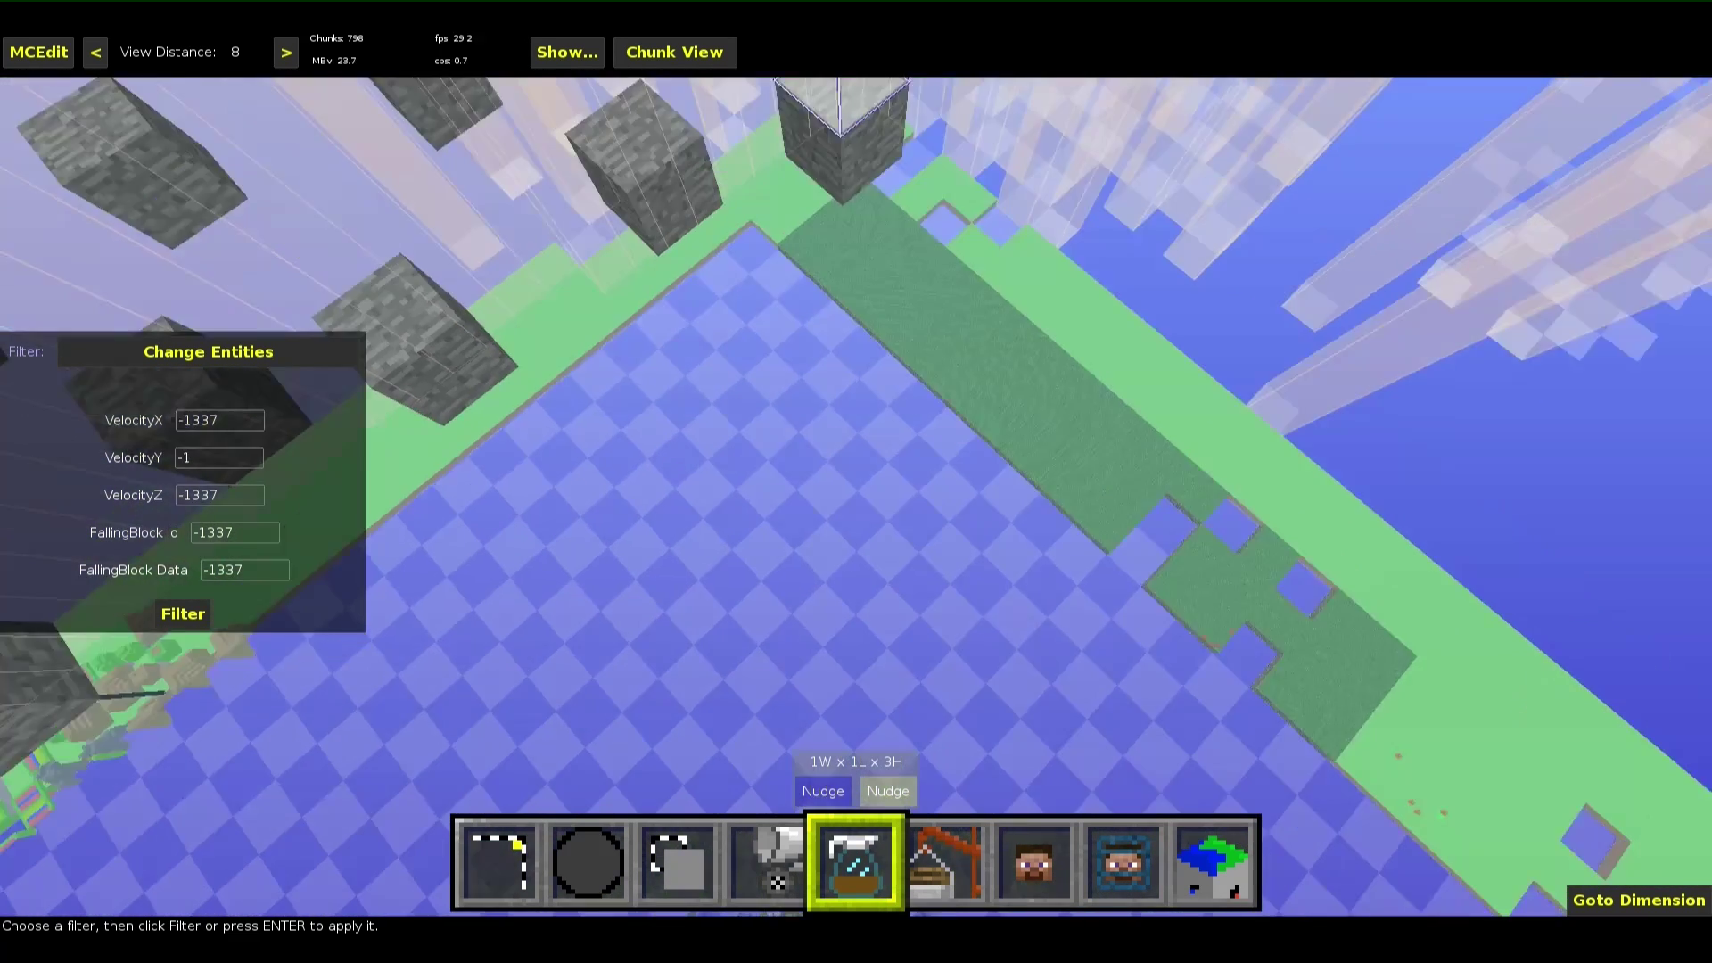
right_drag(403, 642, 551, 532)
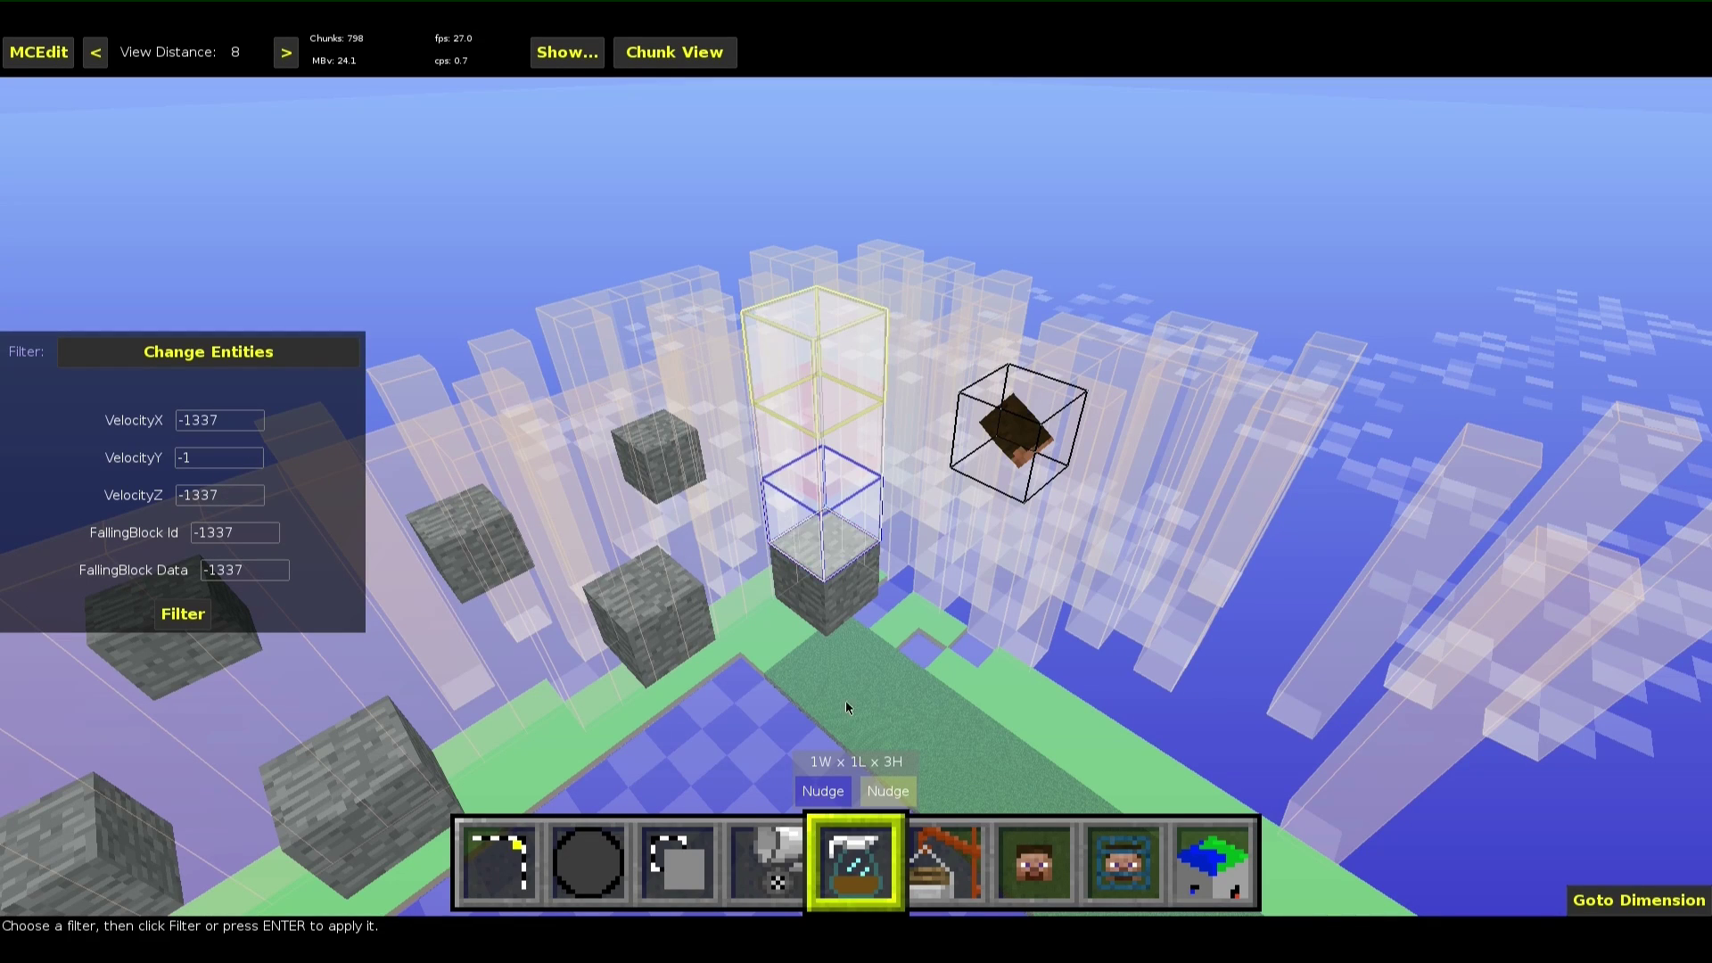
right_drag(551, 531, 784, 633)
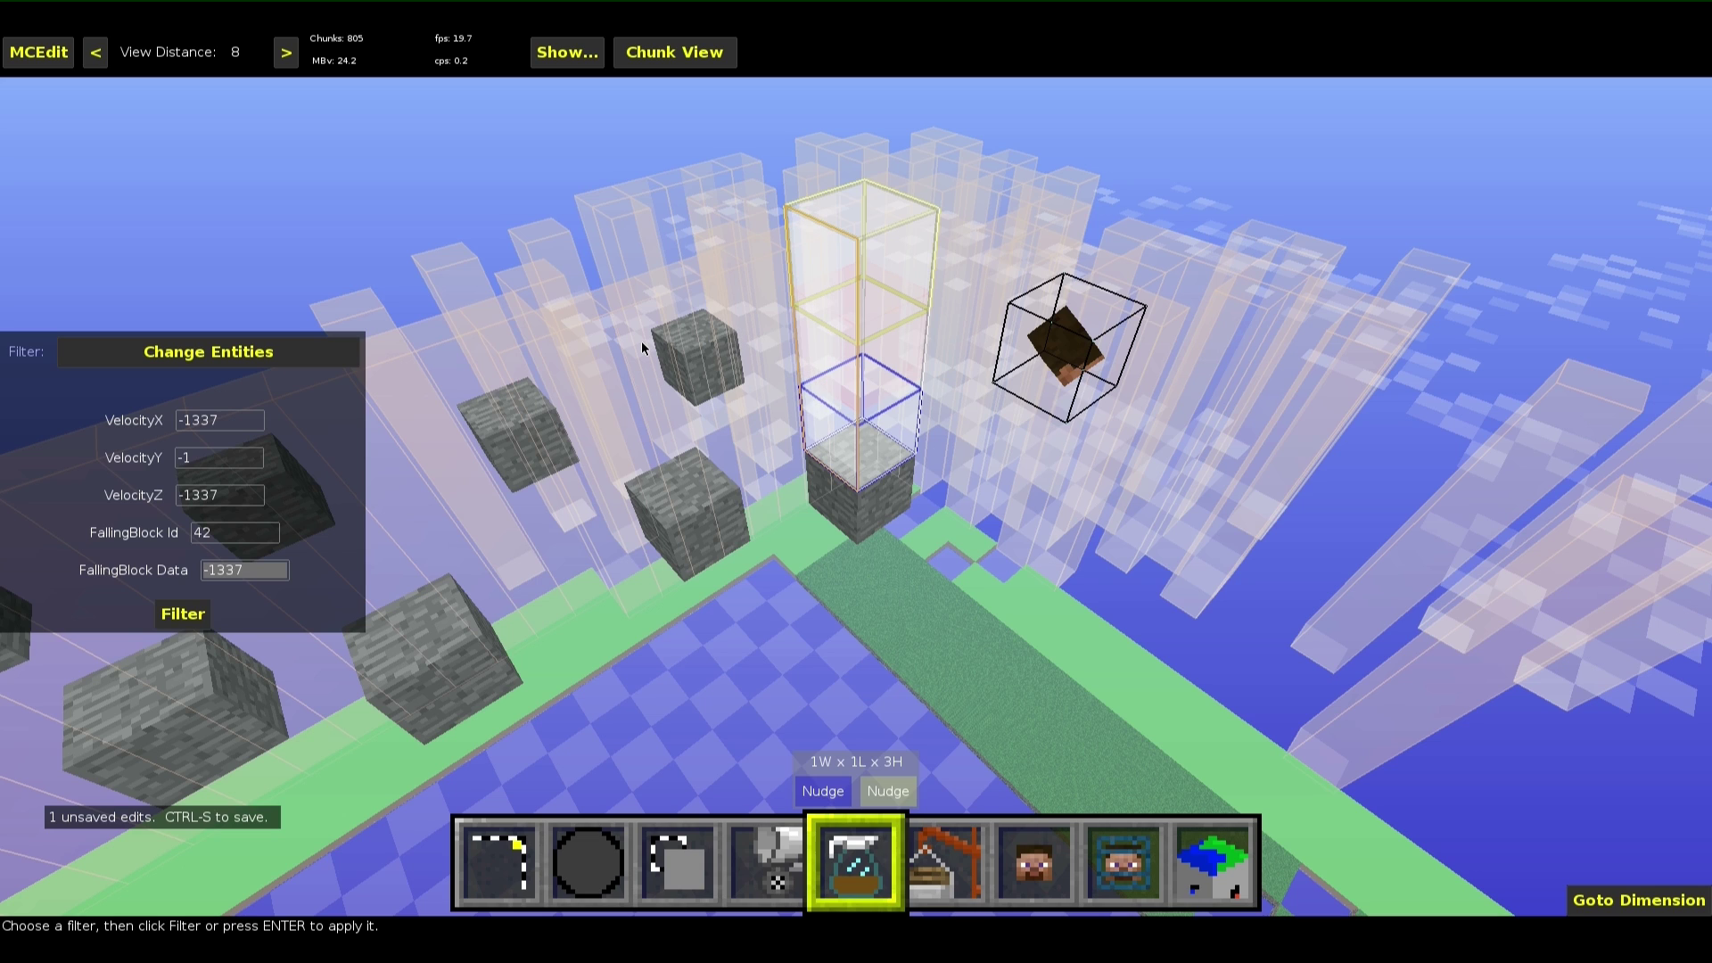
Leave the filter tool and copy the three-block-high selection containing the modified falling block
click(271, 356)
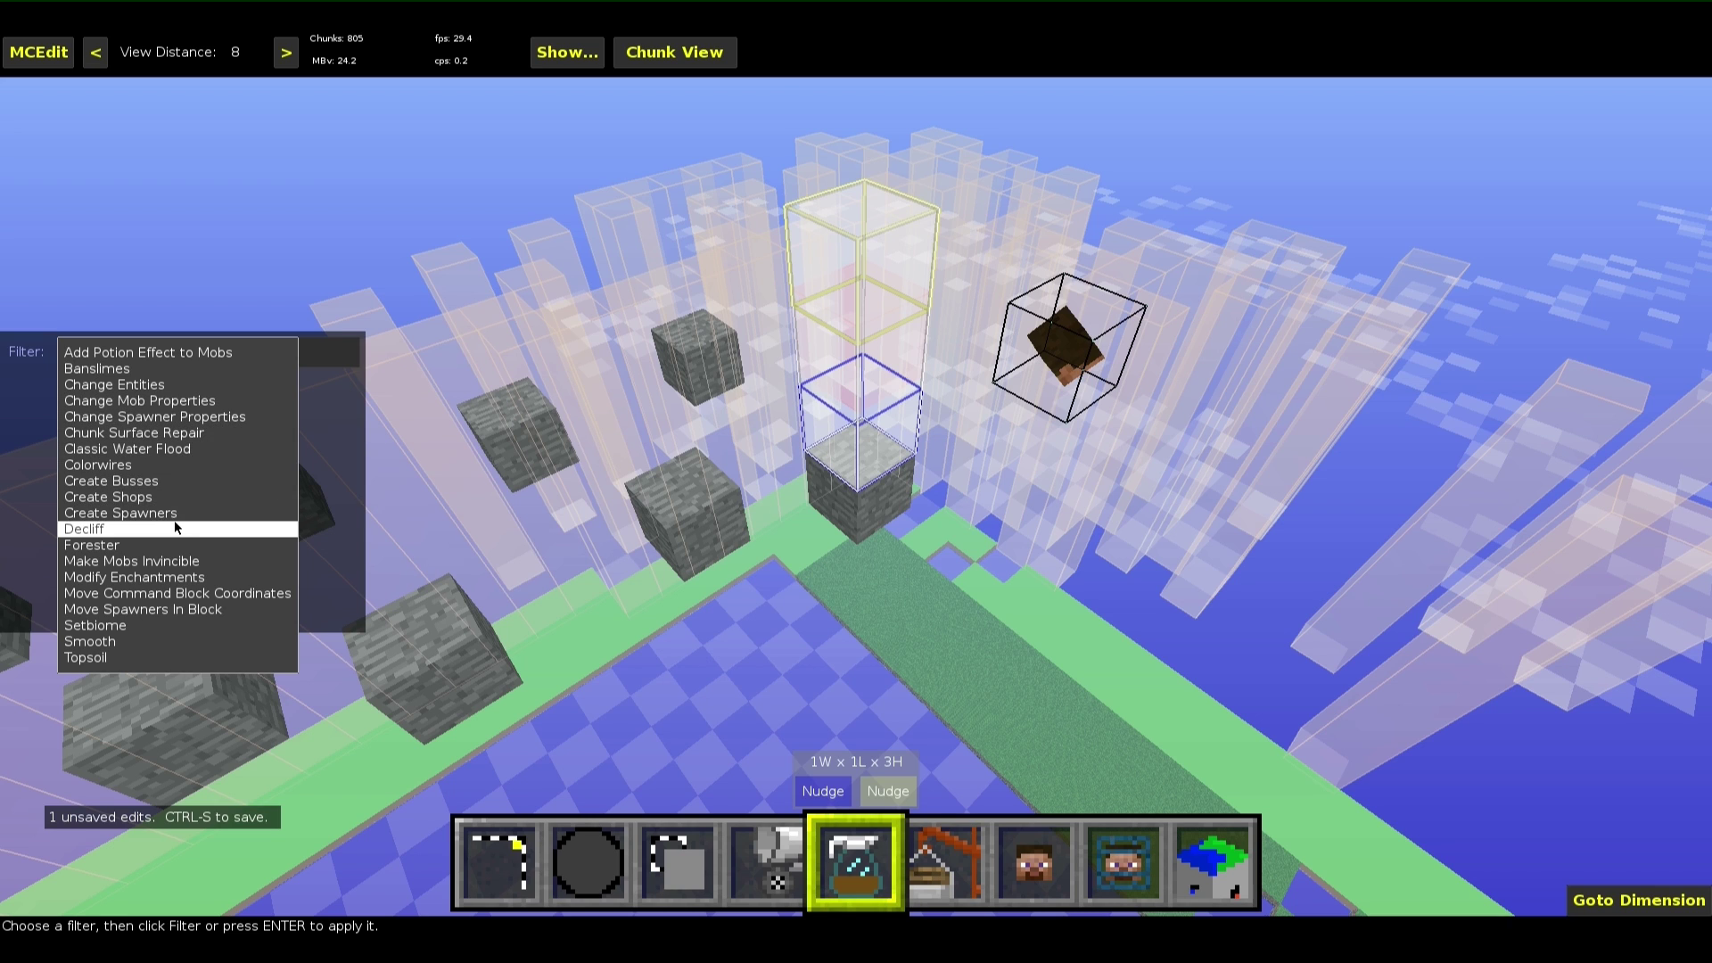
click(506, 846)
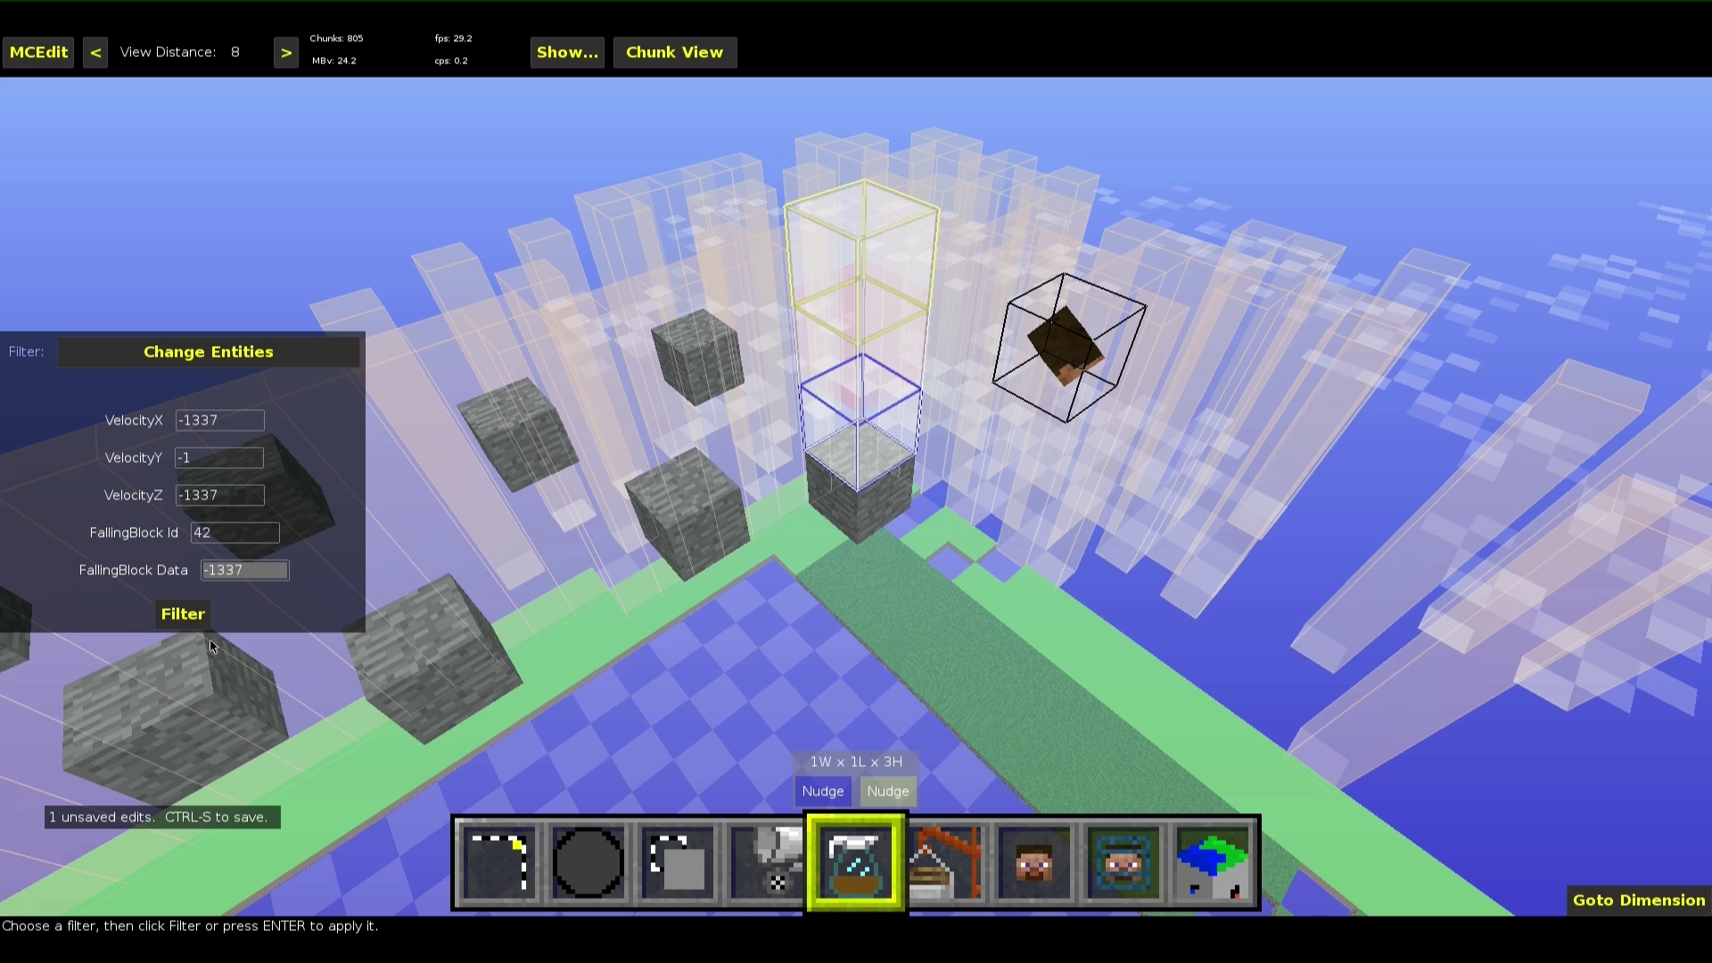
click(533, 886)
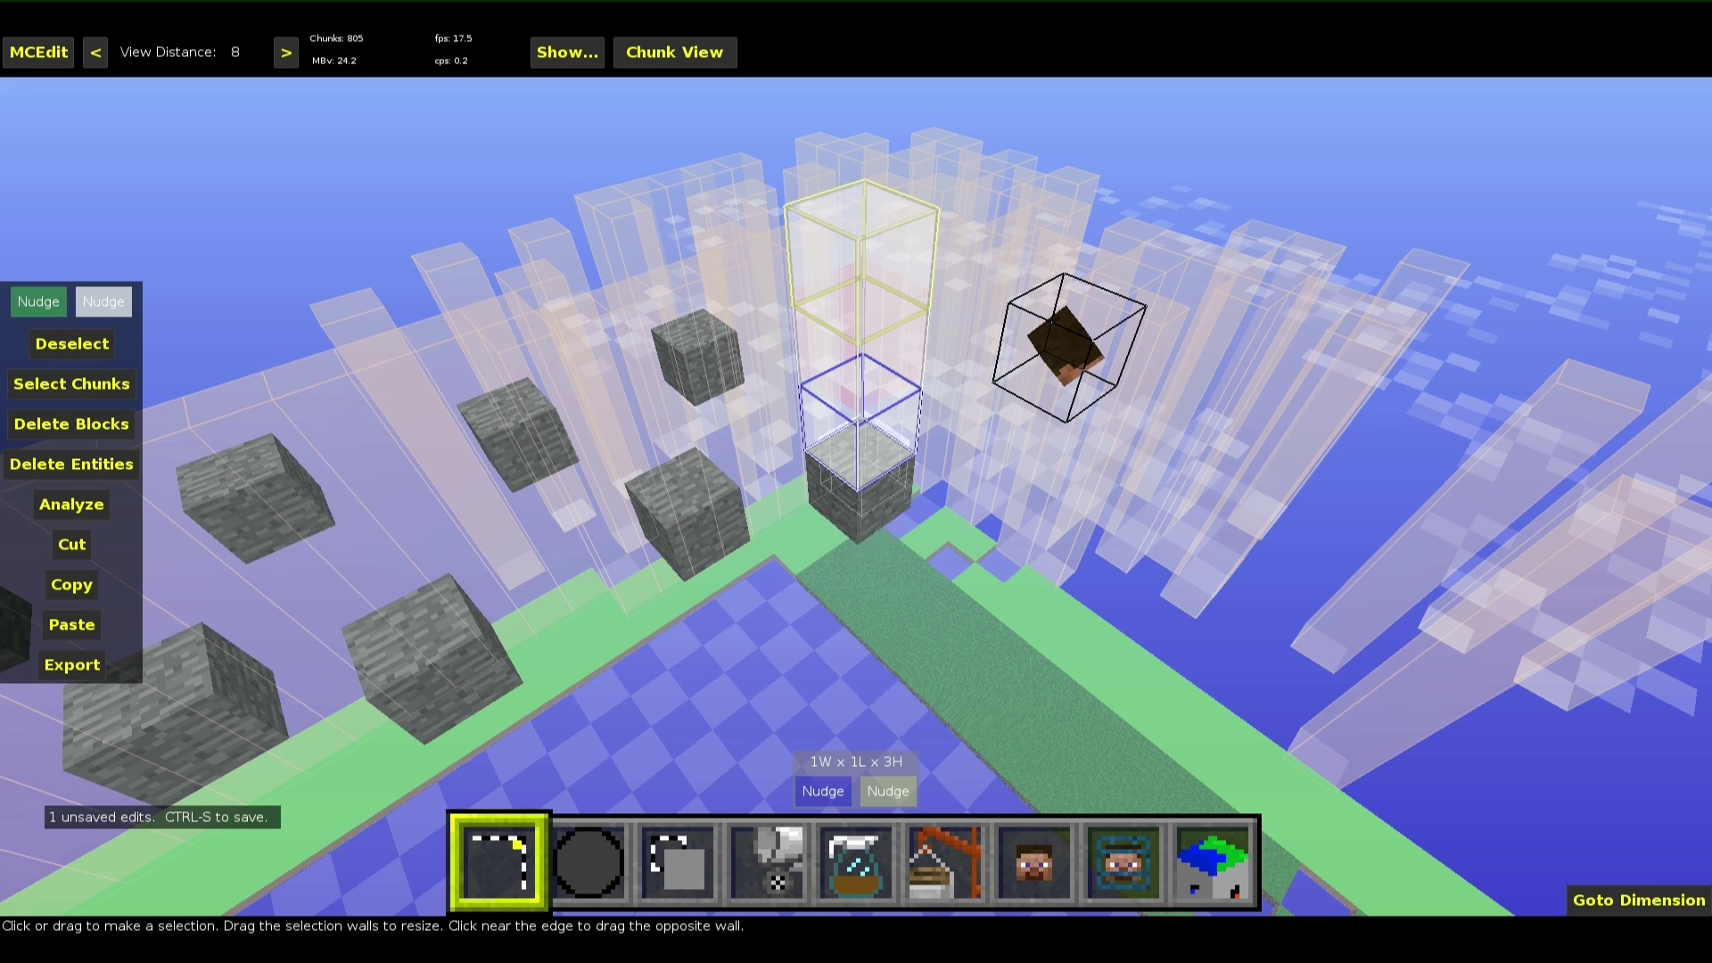
right_drag(899, 563, 820, 535)
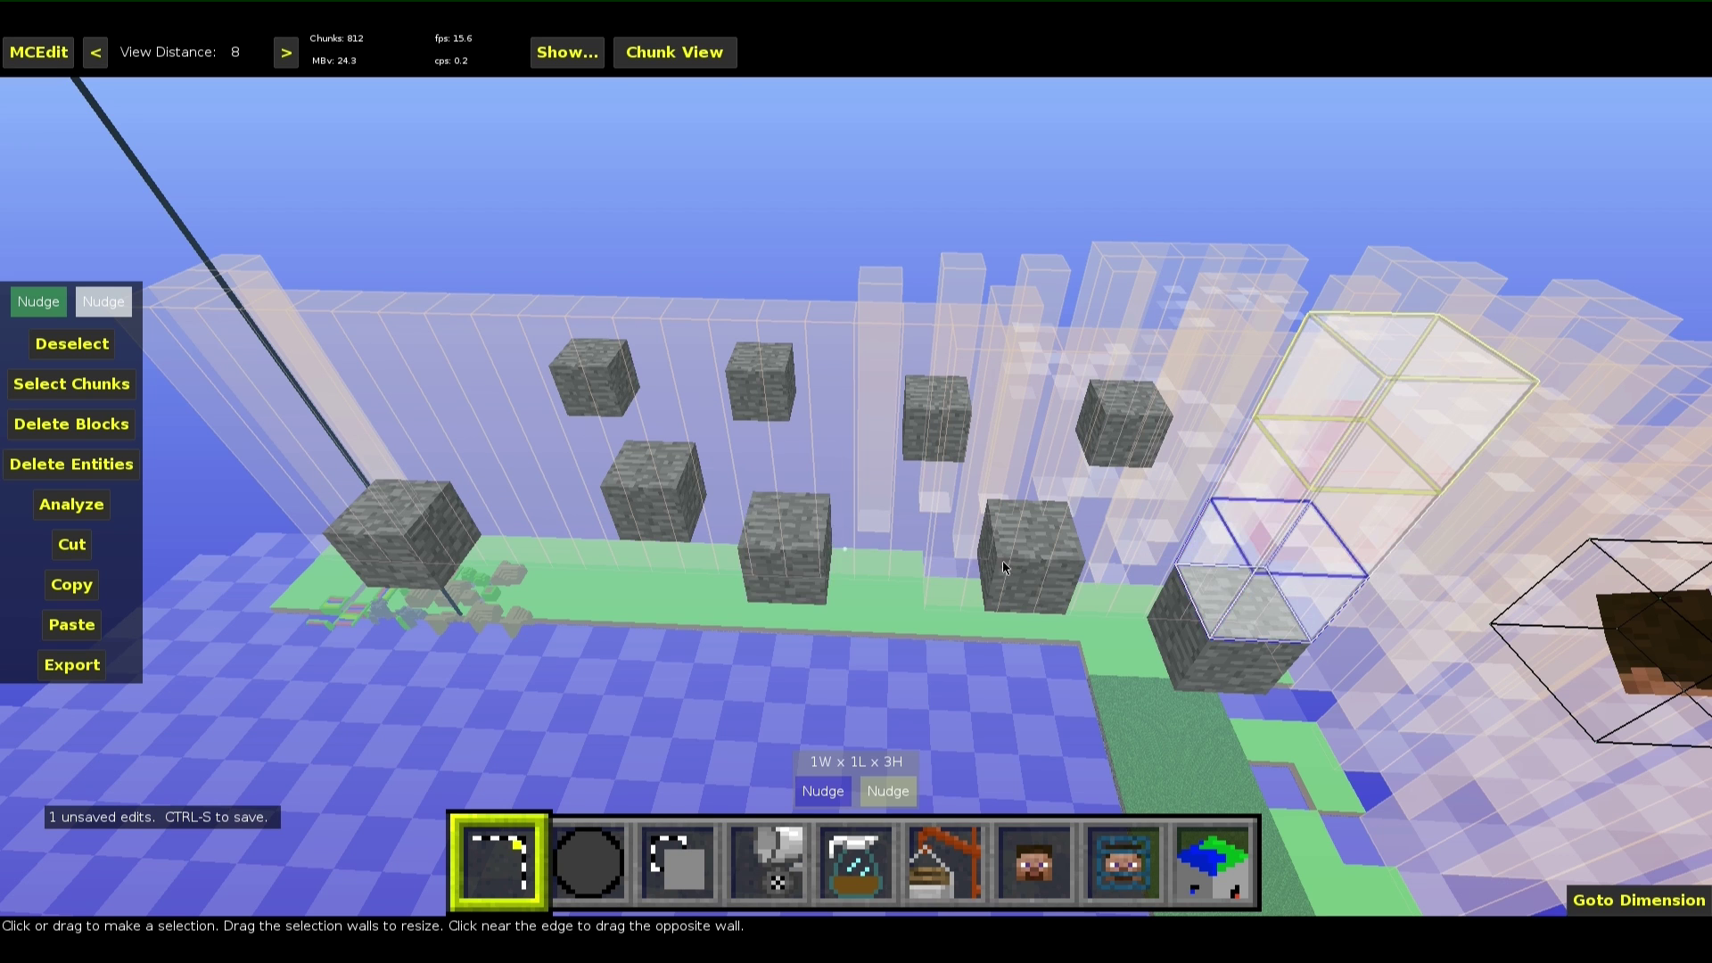
right_drag(1009, 561, 1052, 576)
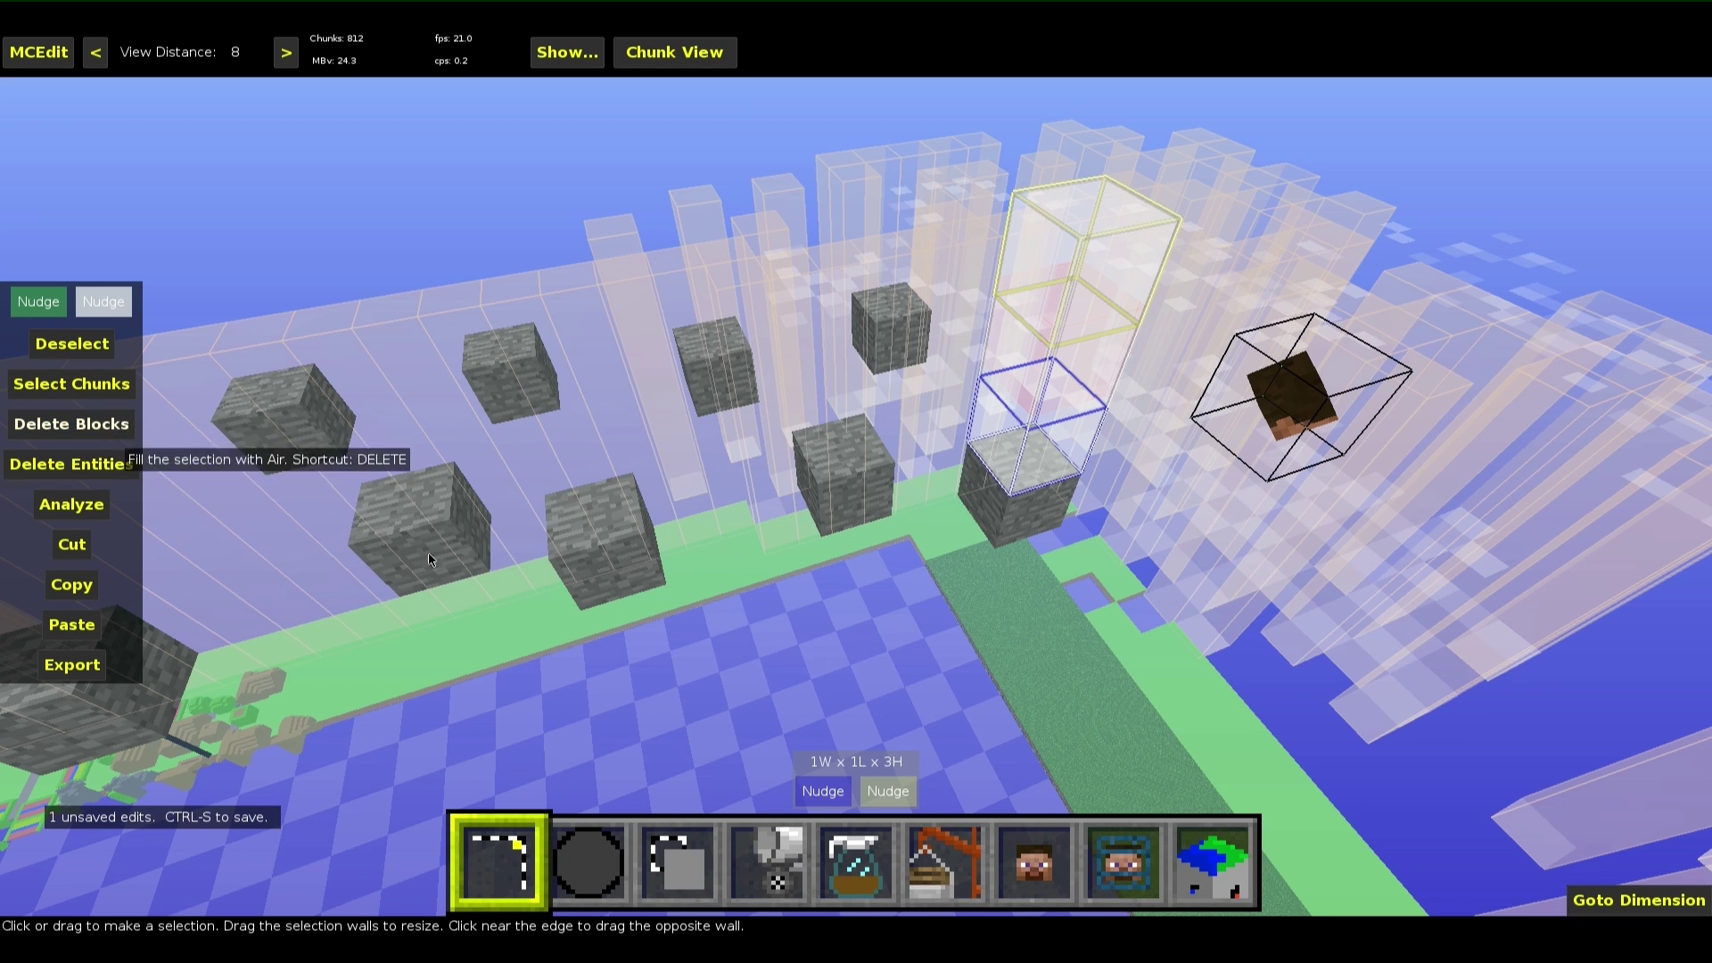
key(ctrl+c)
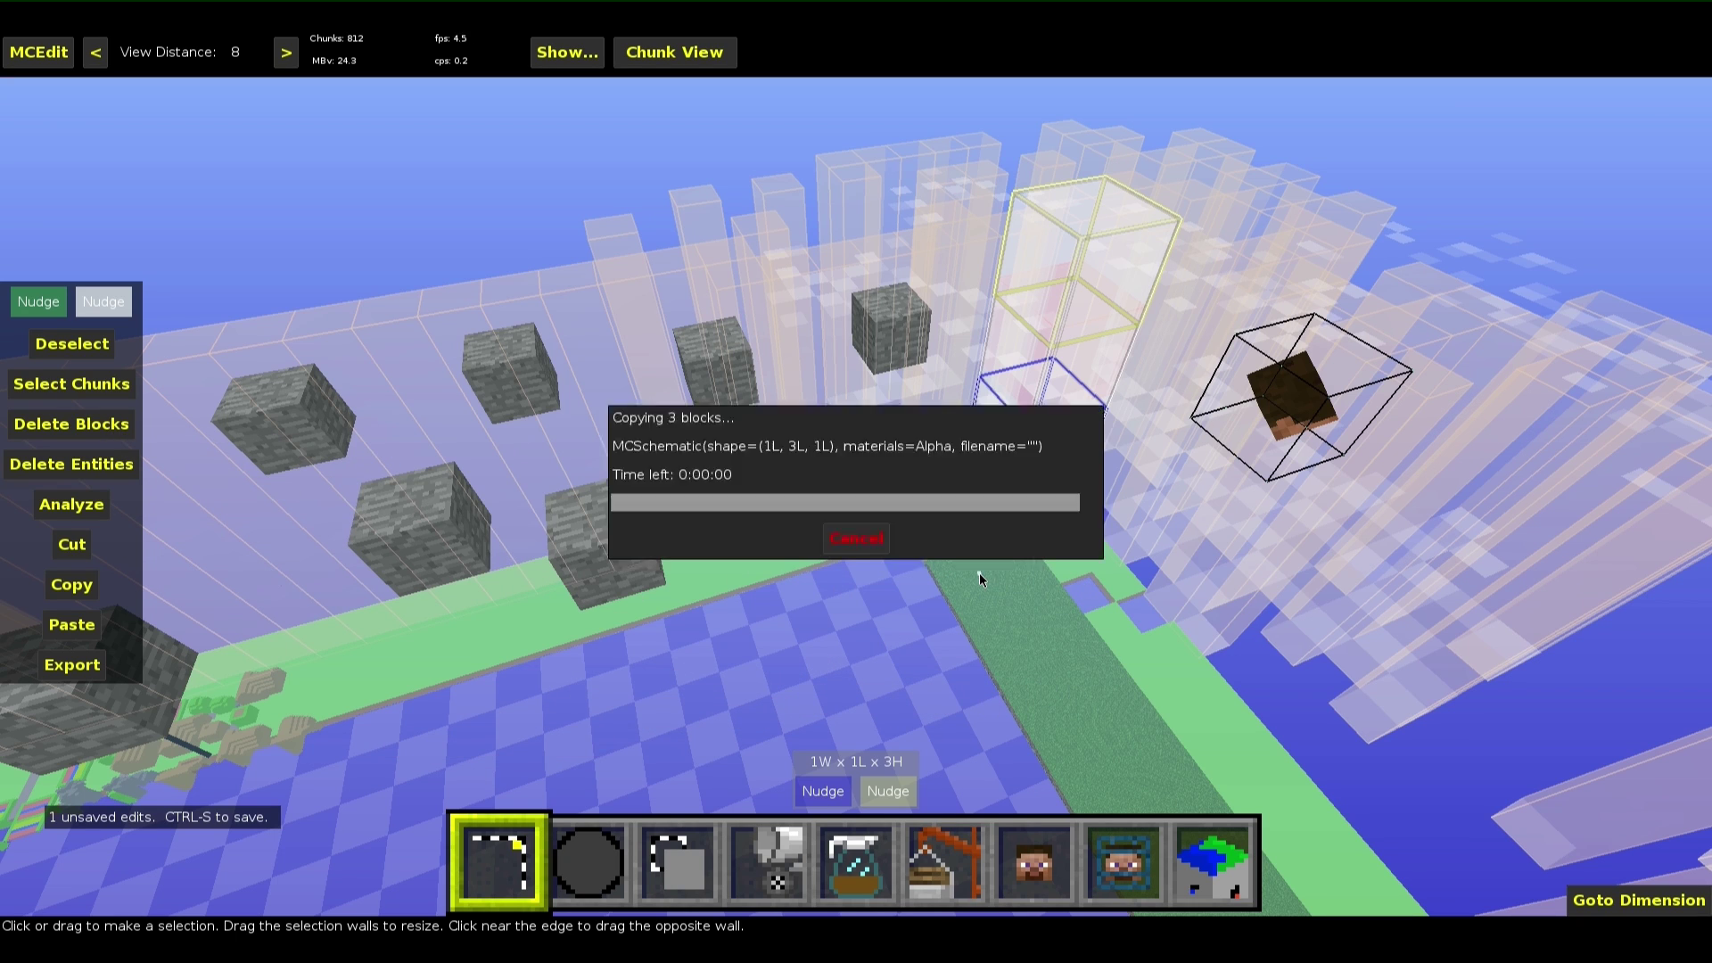
Paste the copied falling-block column onto the four stone blocks nearest the original and import each copy
key(ctrl+v)
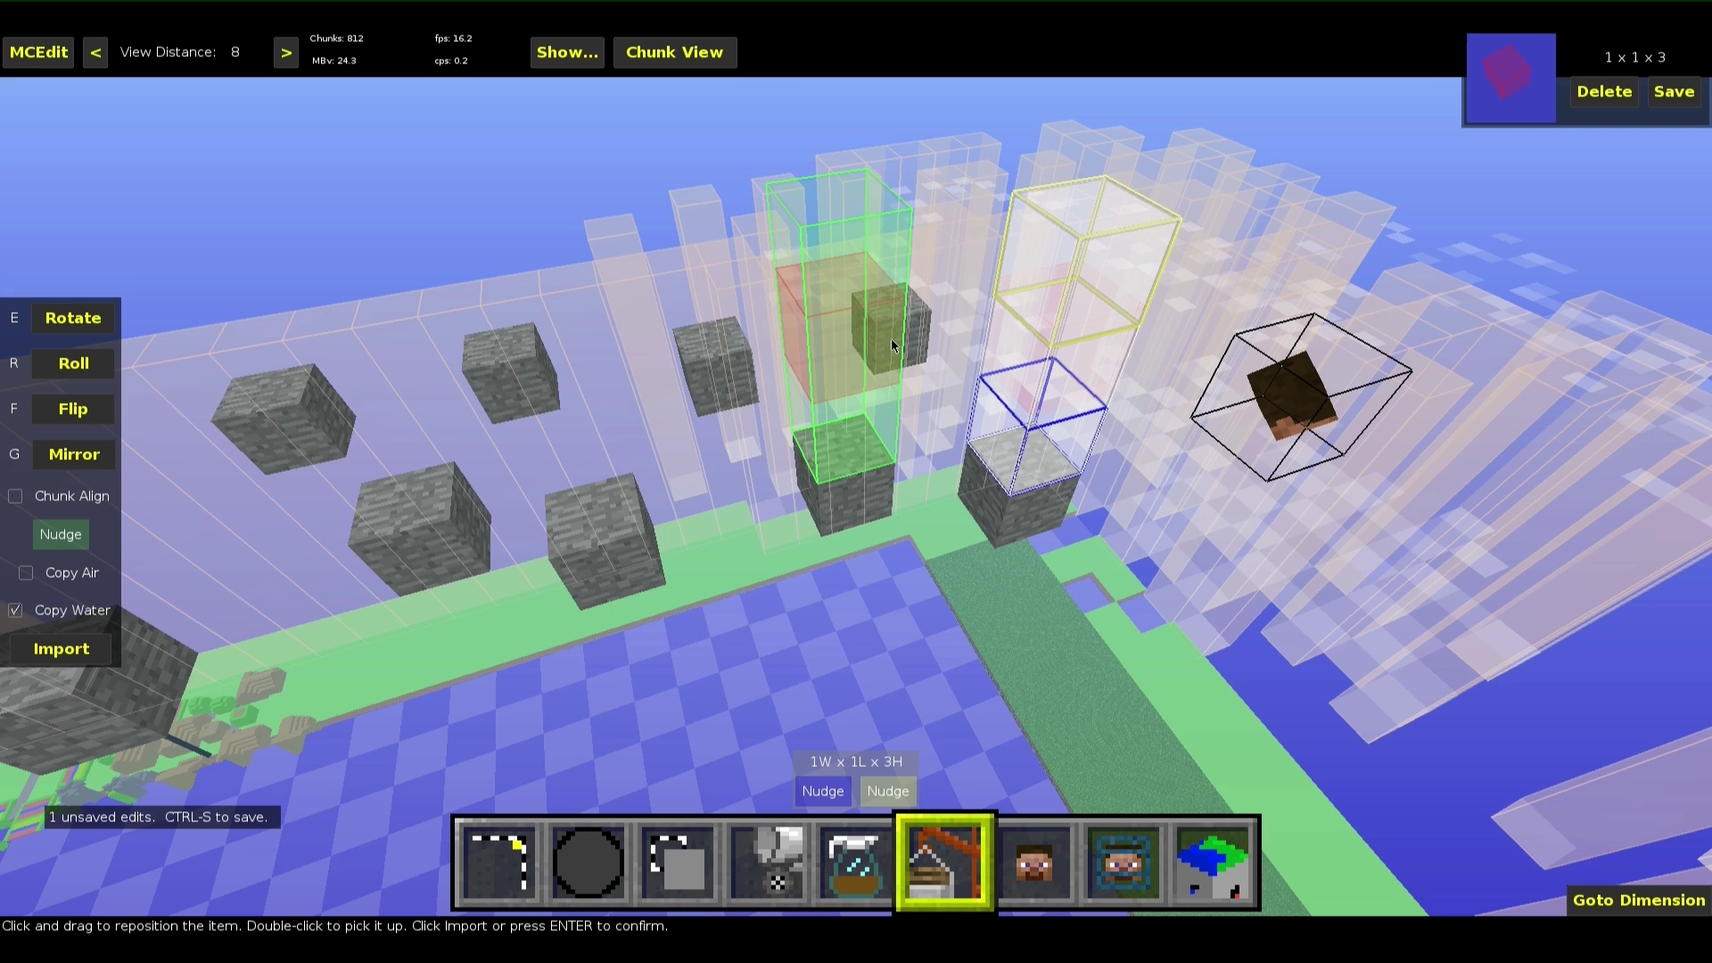
key(Return)
key(ctrl+v)
click(917, 301)
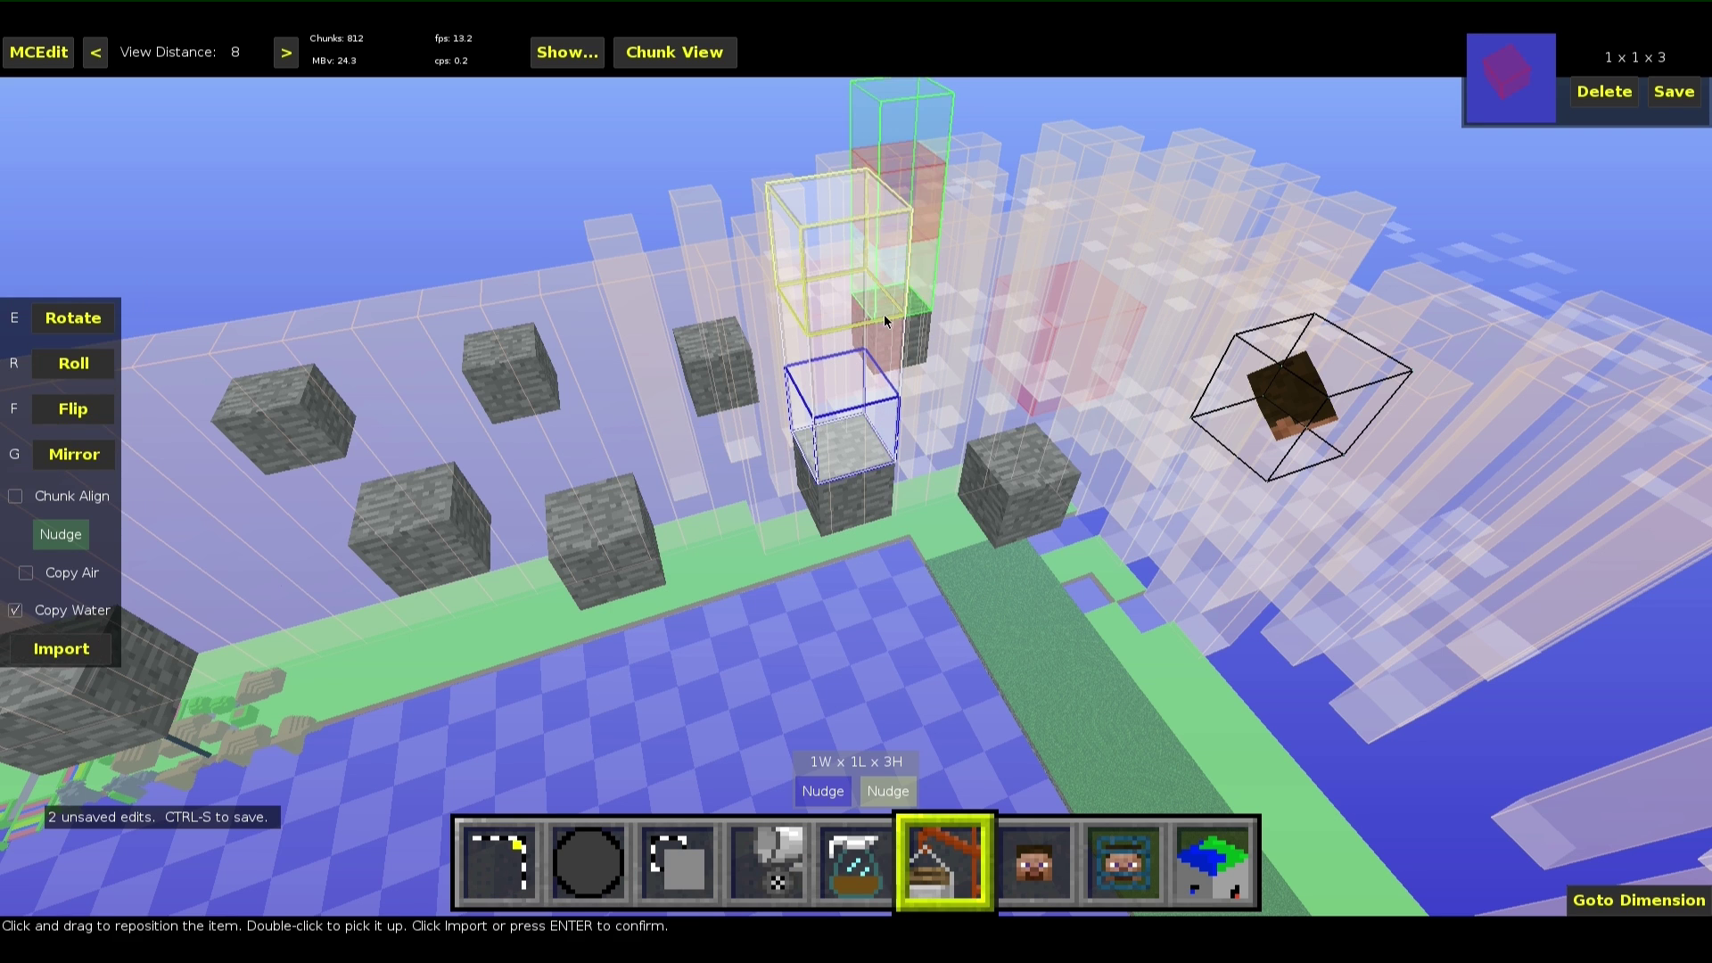
key(Return)
key(ctrl+v)
click(713, 341)
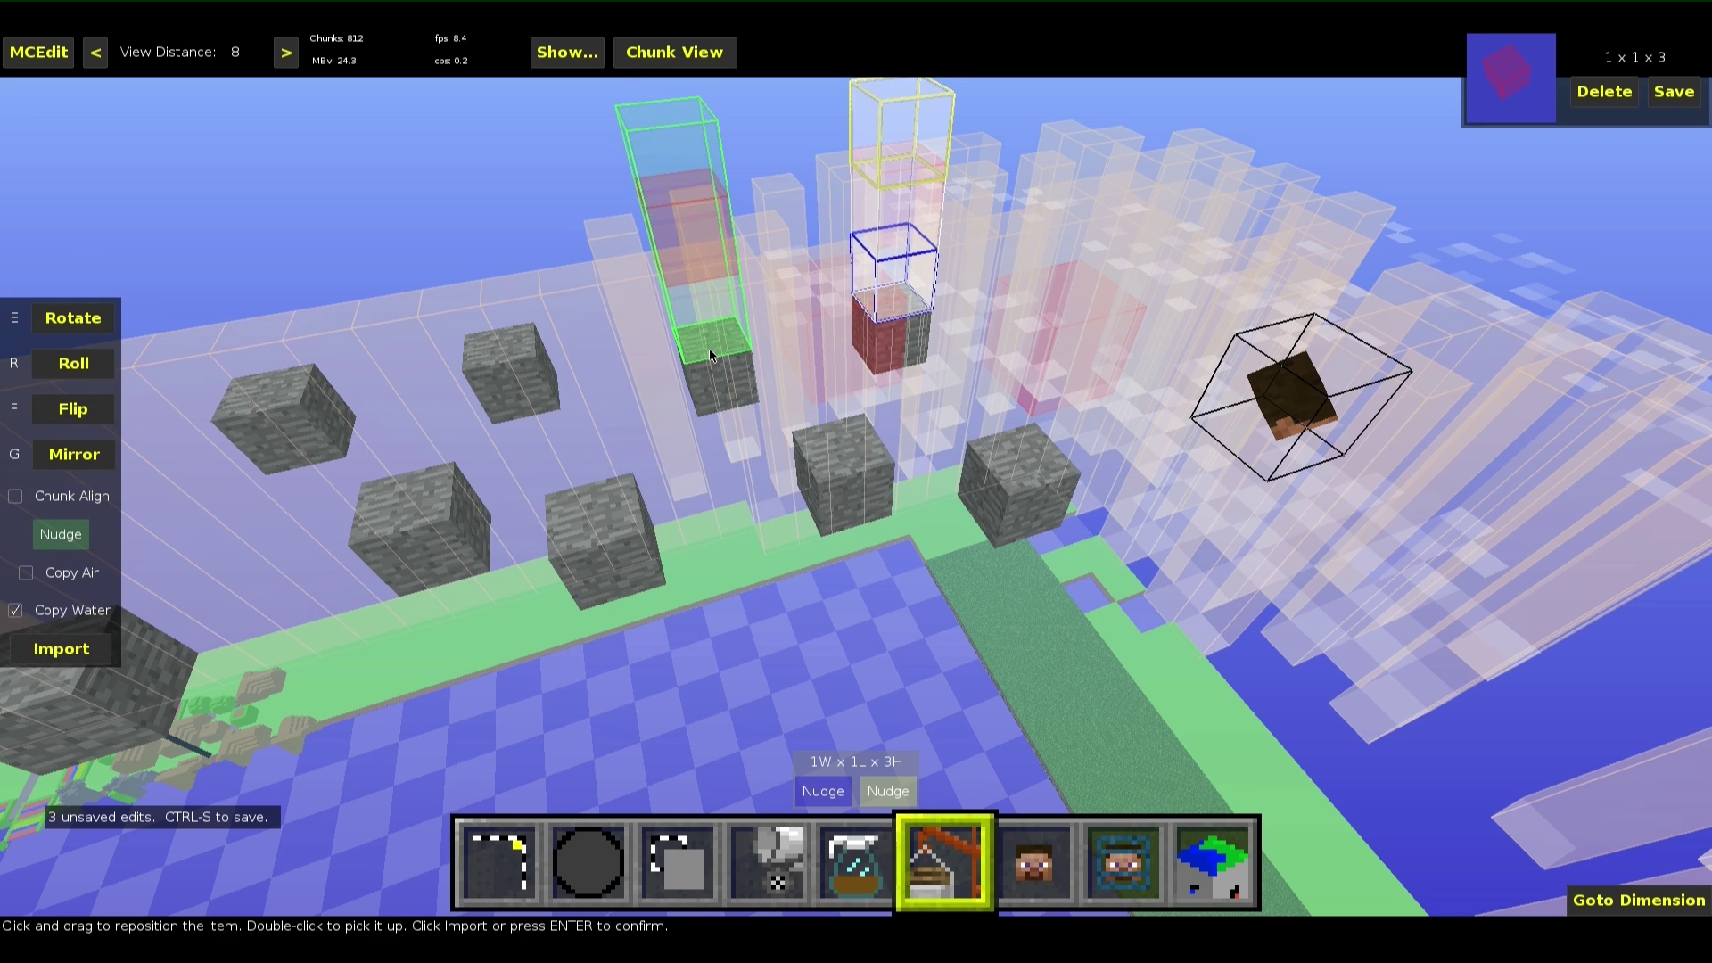
key(Return)
key(ctrl+v)
click(590, 521)
key(Return)
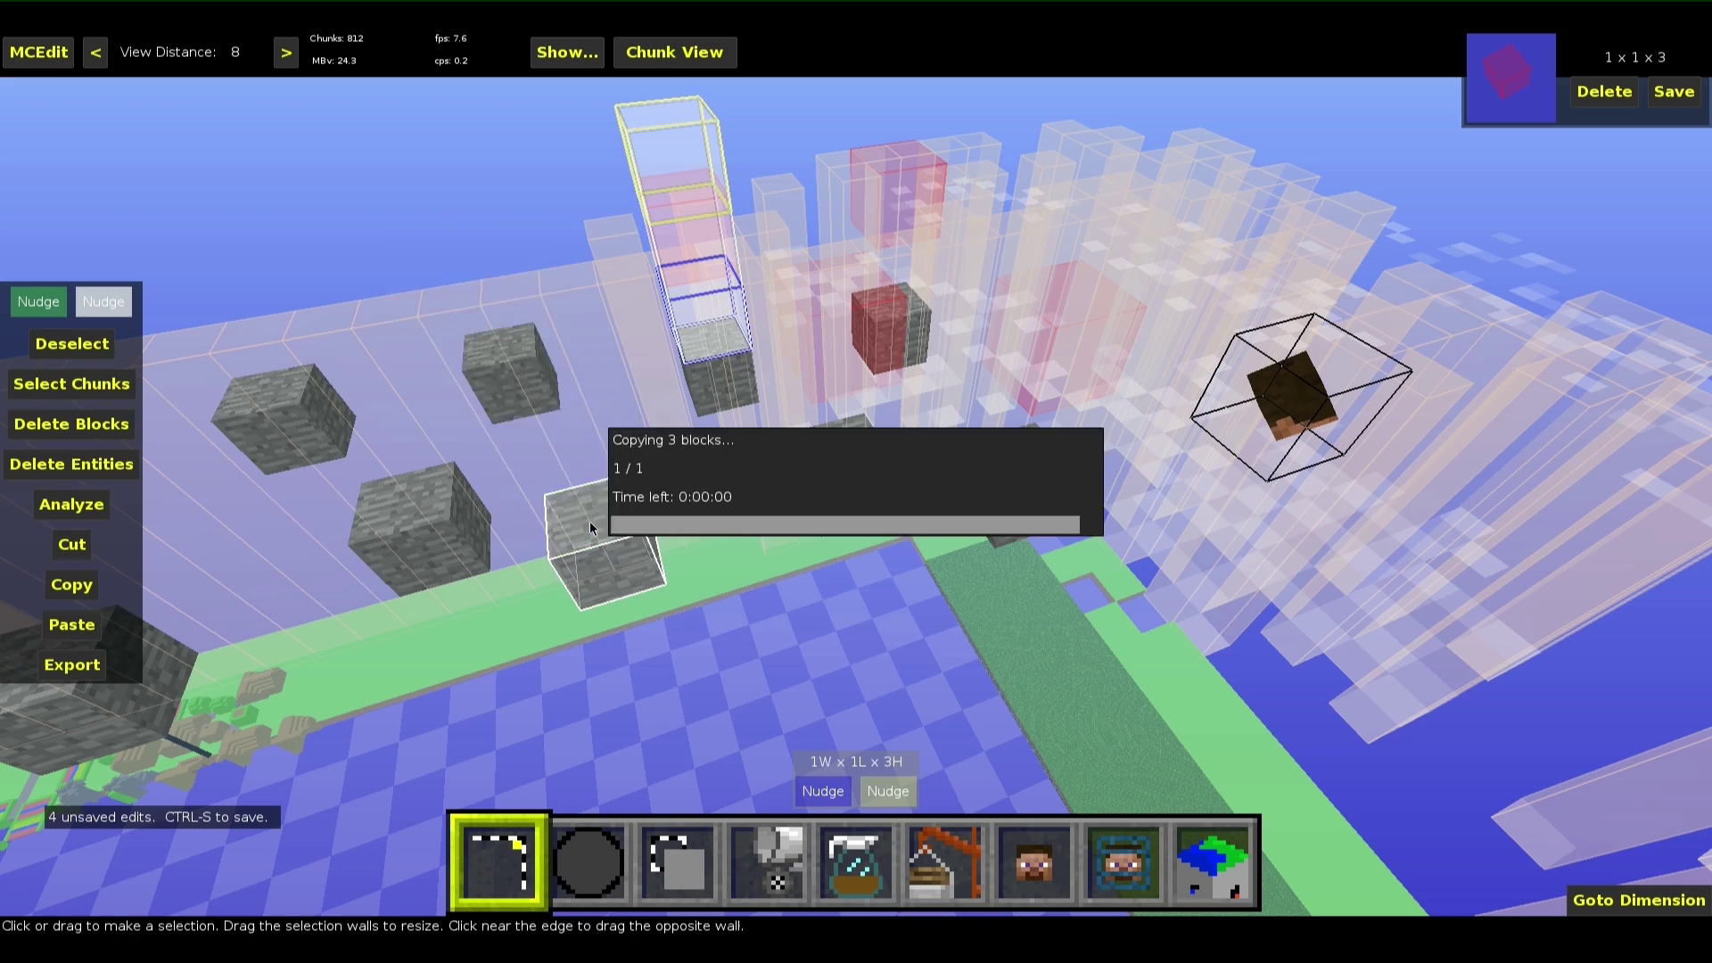
Paste and import the falling-block column onto three more stone blocks at the far end of the path
key(a)
key(ctrl+v)
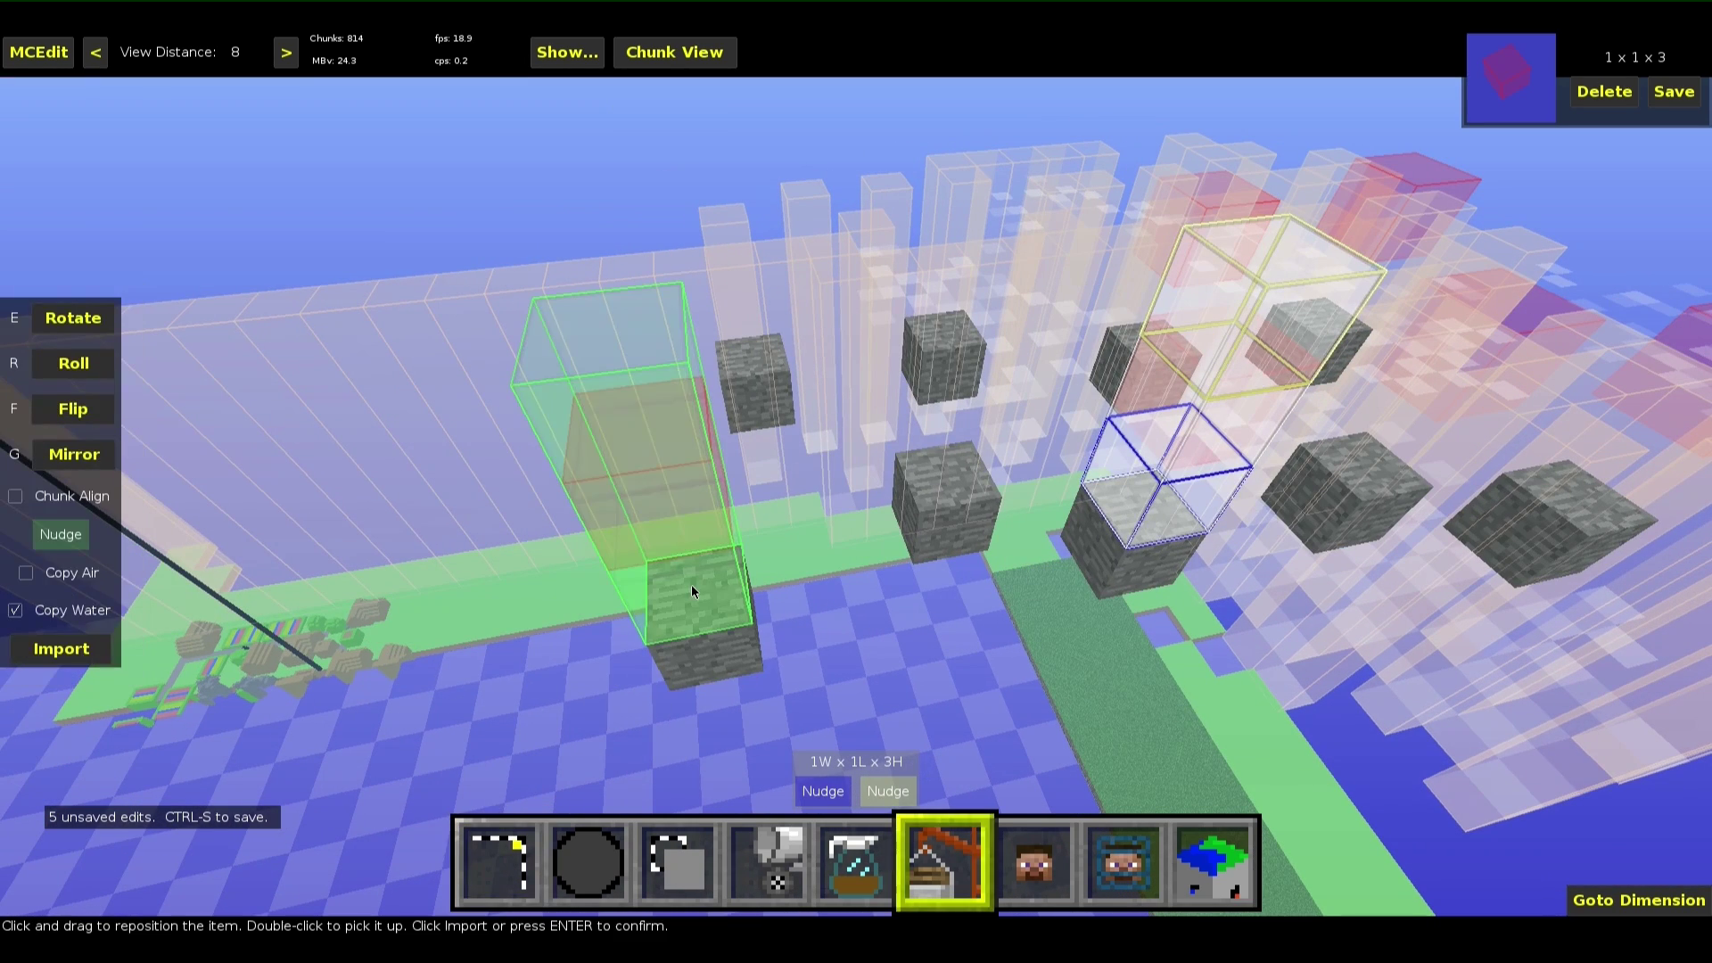
click(691, 585)
key(Return)
key(ctrl+v)
click(945, 488)
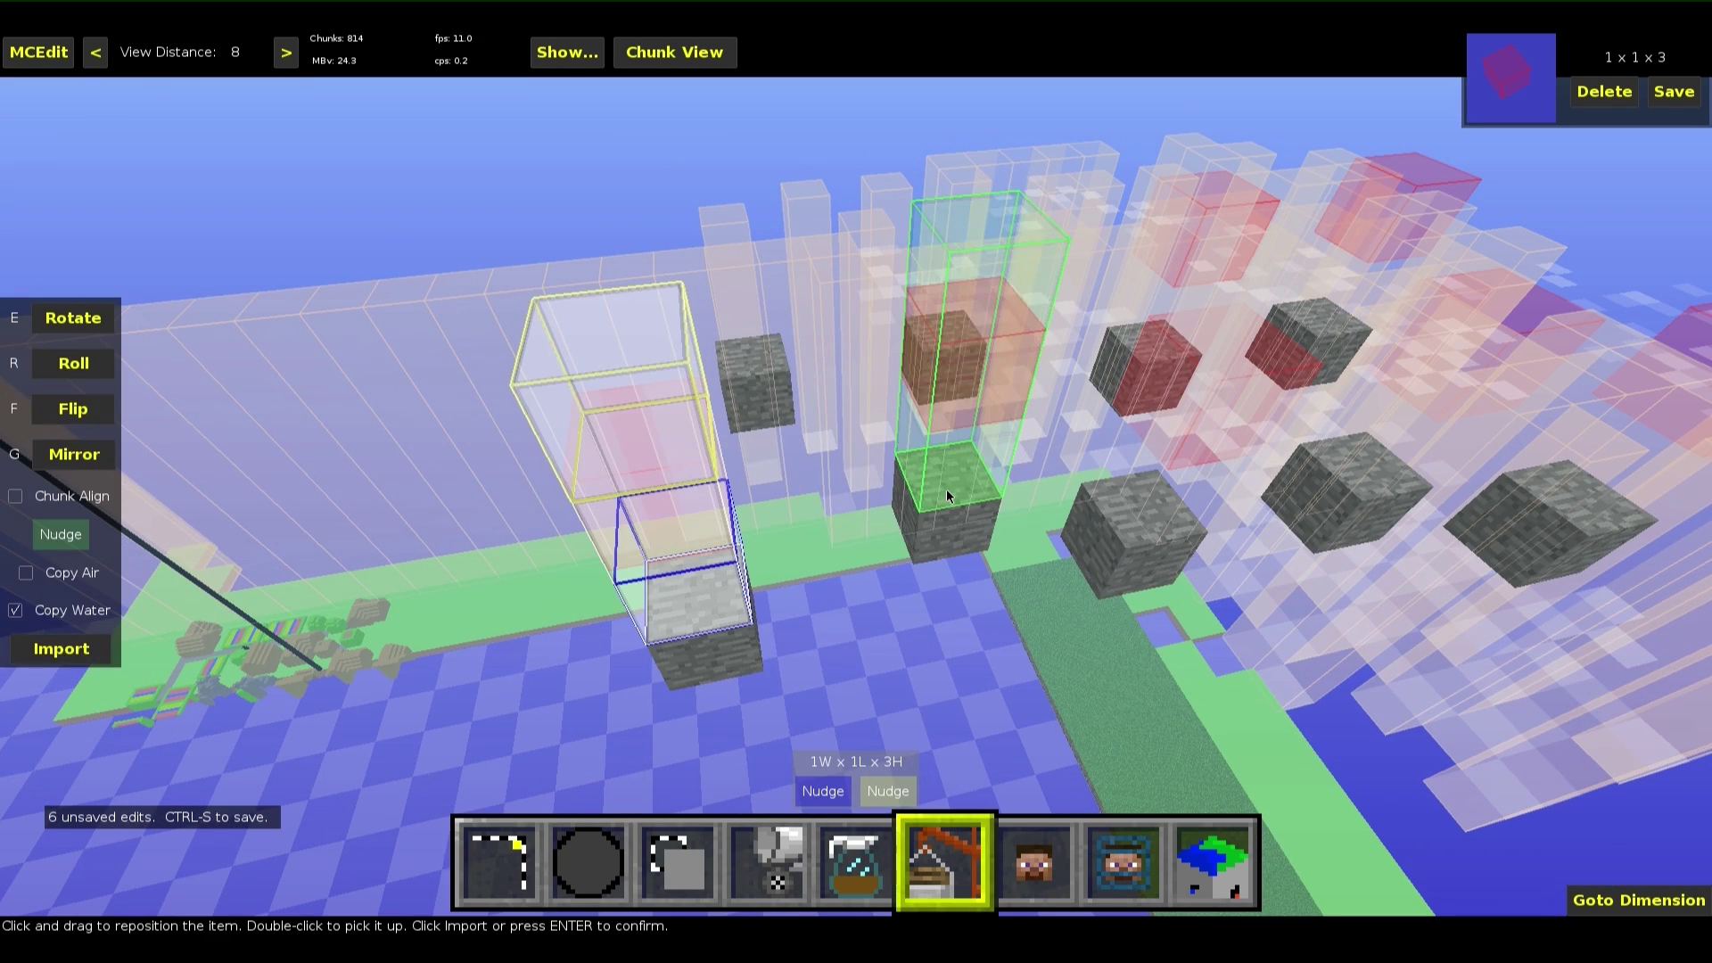
key(Return)
key(ctrl+v)
click(752, 366)
key(Return)
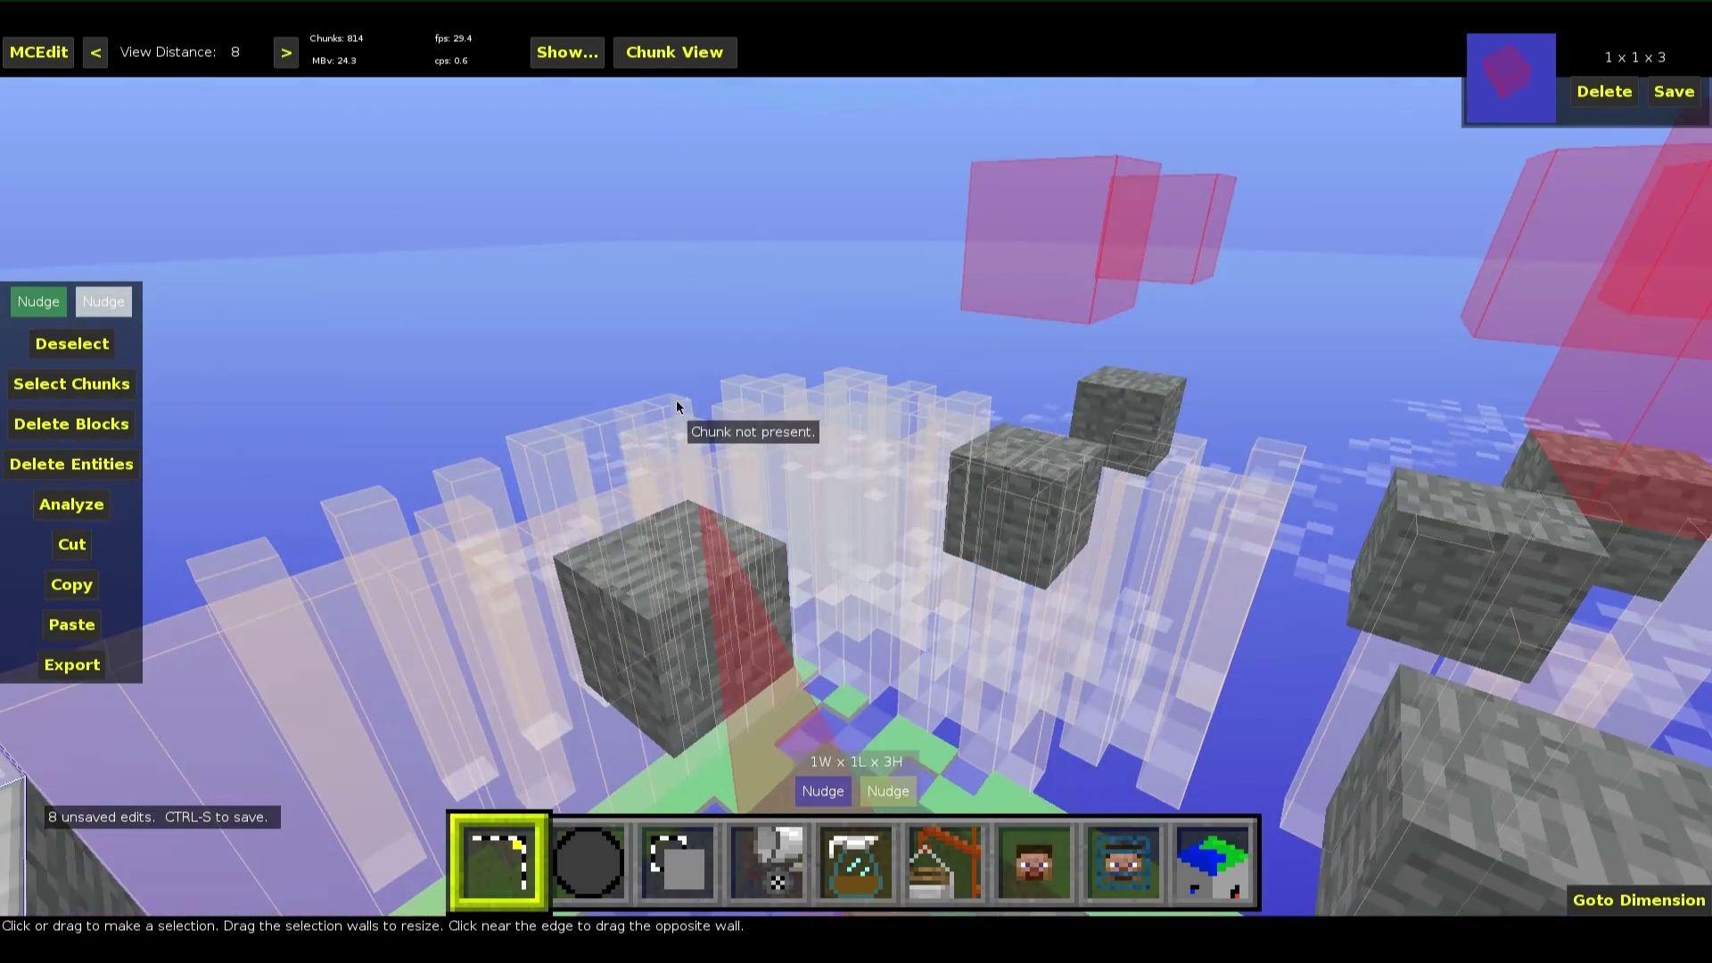
Paste the falling-block column onto the remaining uncovered stone block of the path and import it
key(ctrl+v)
click(617, 560)
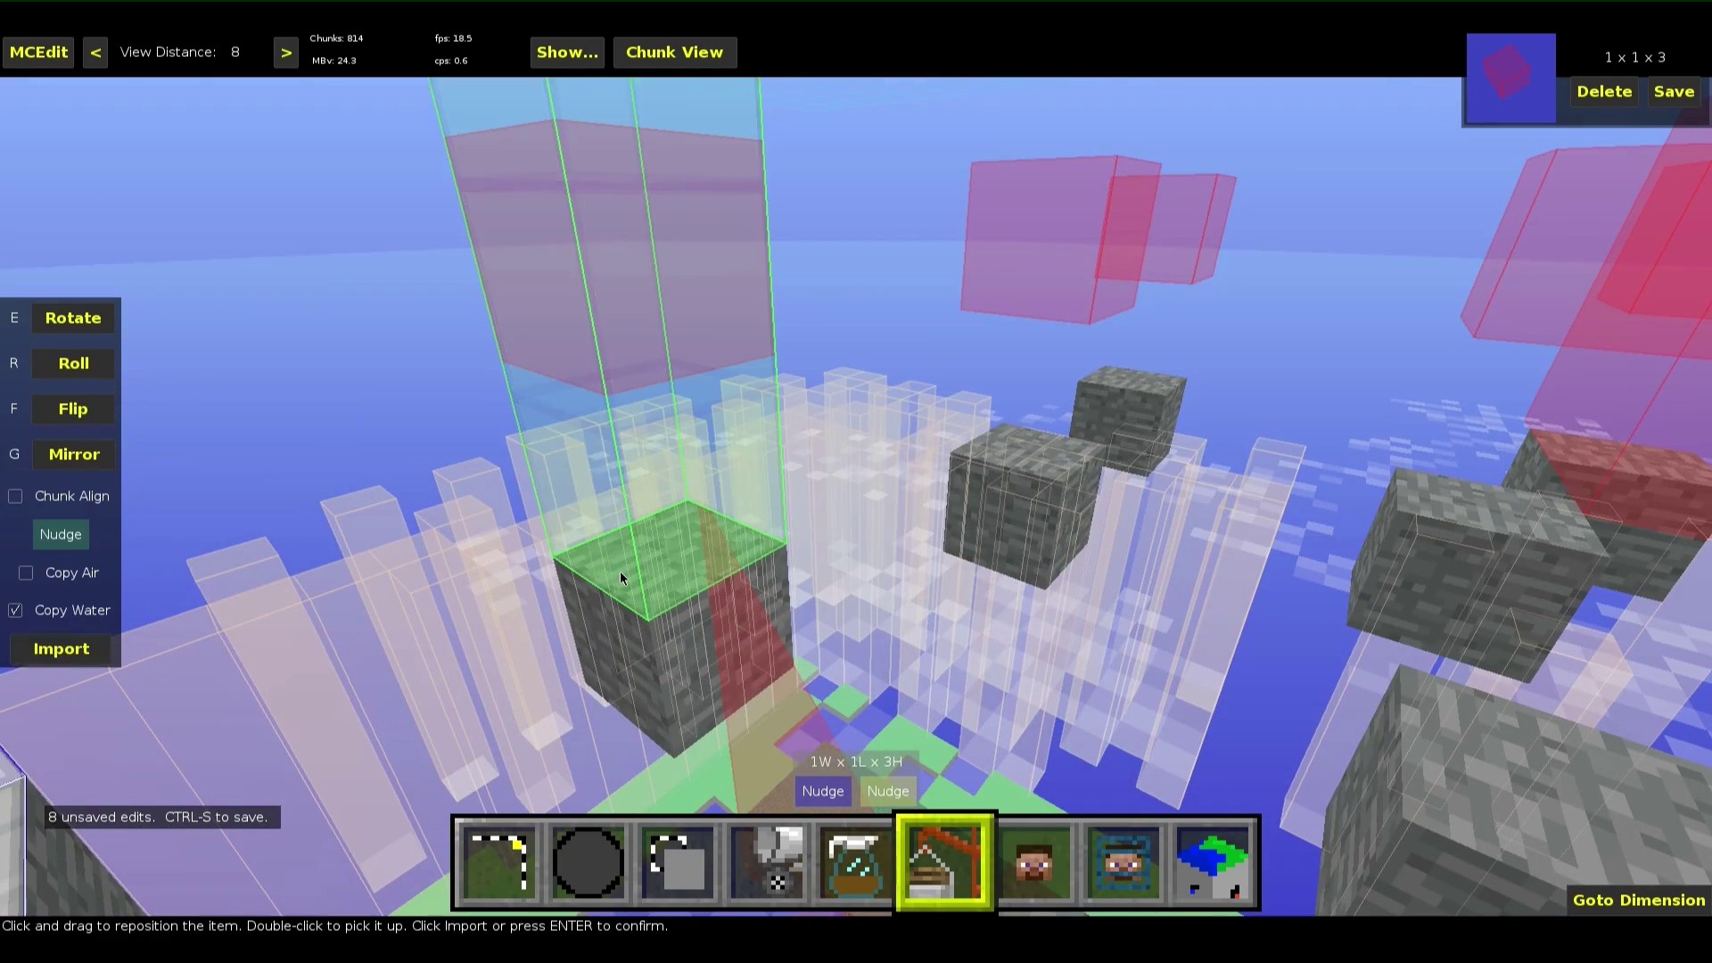
key(Return)
key(s)
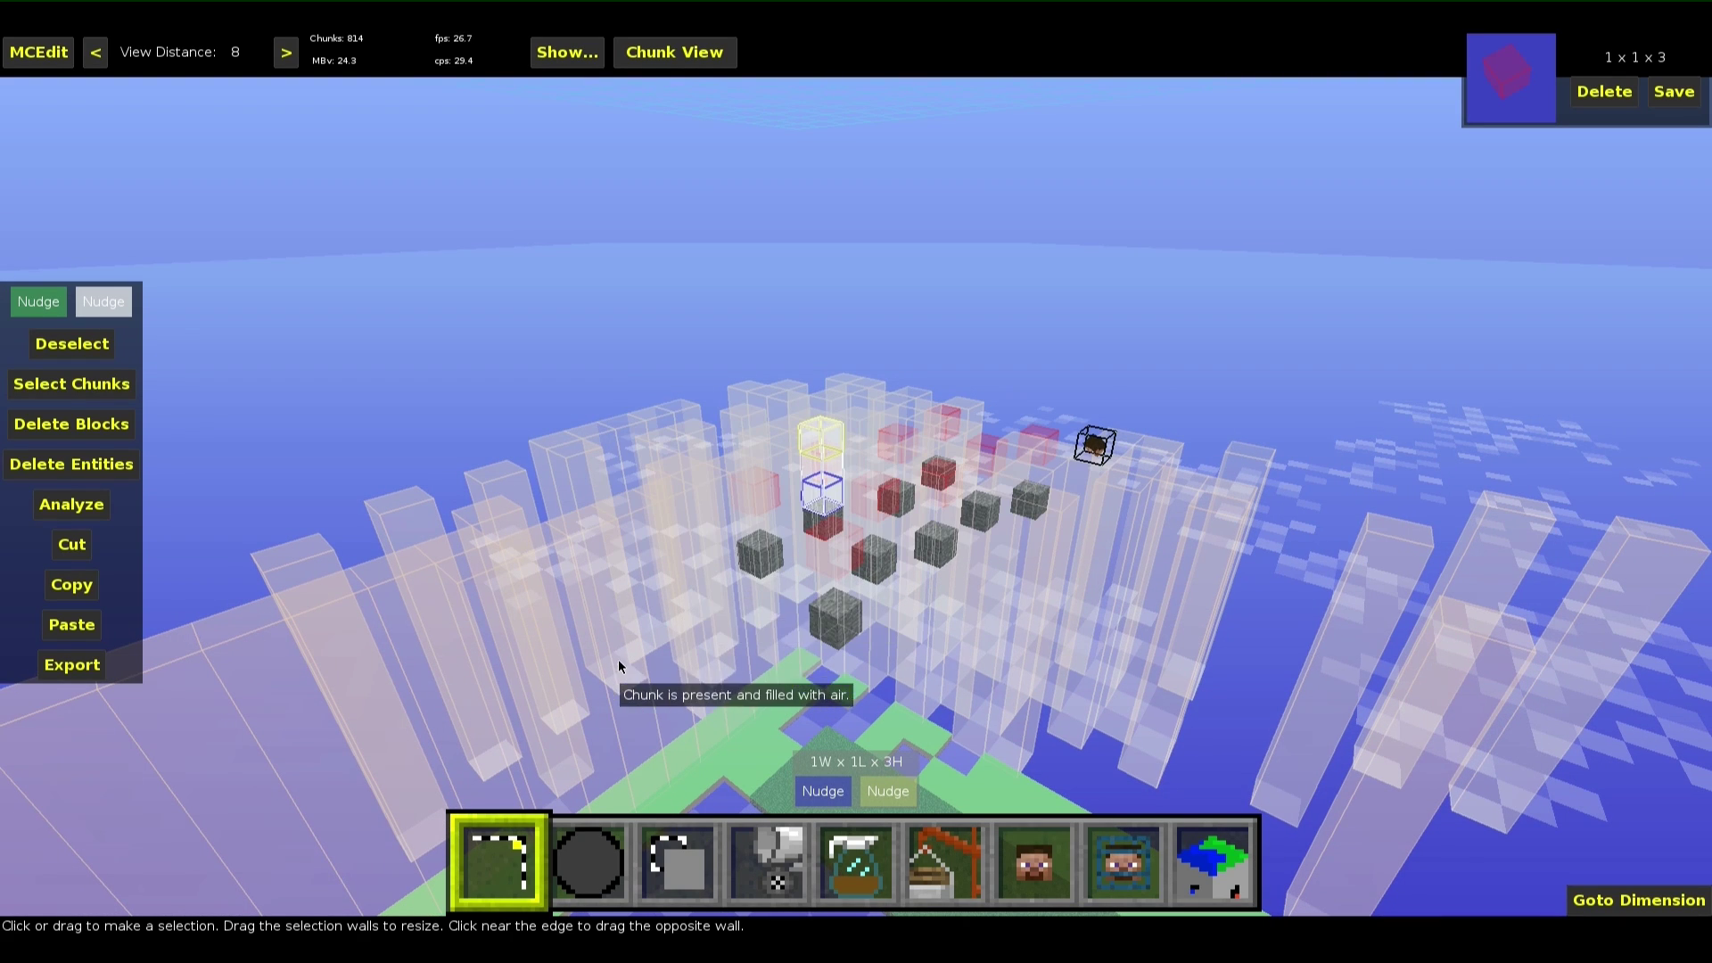
Clear the current selection around the single falling-block column
key(d)
click(83, 348)
right_click(712, 543)
key(d)
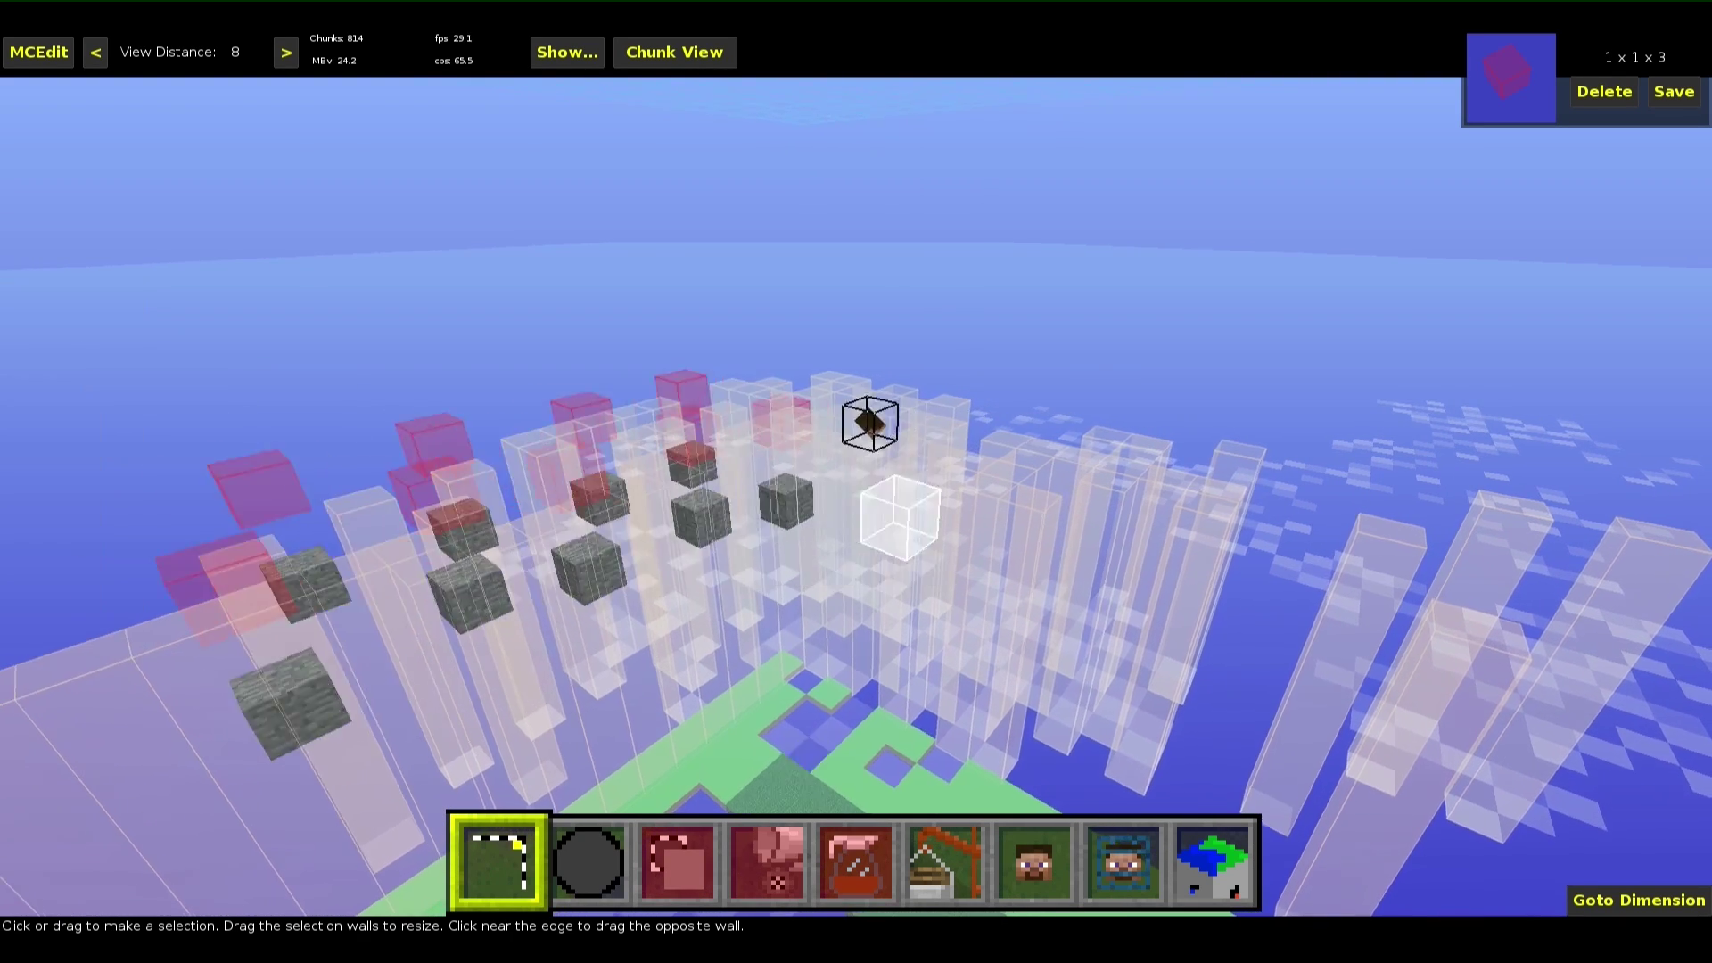
right_click(711, 543)
Select a one-block-high box of 10 × 6 blocks between opposite corners of the floating stone path
click(757, 478)
key(a)
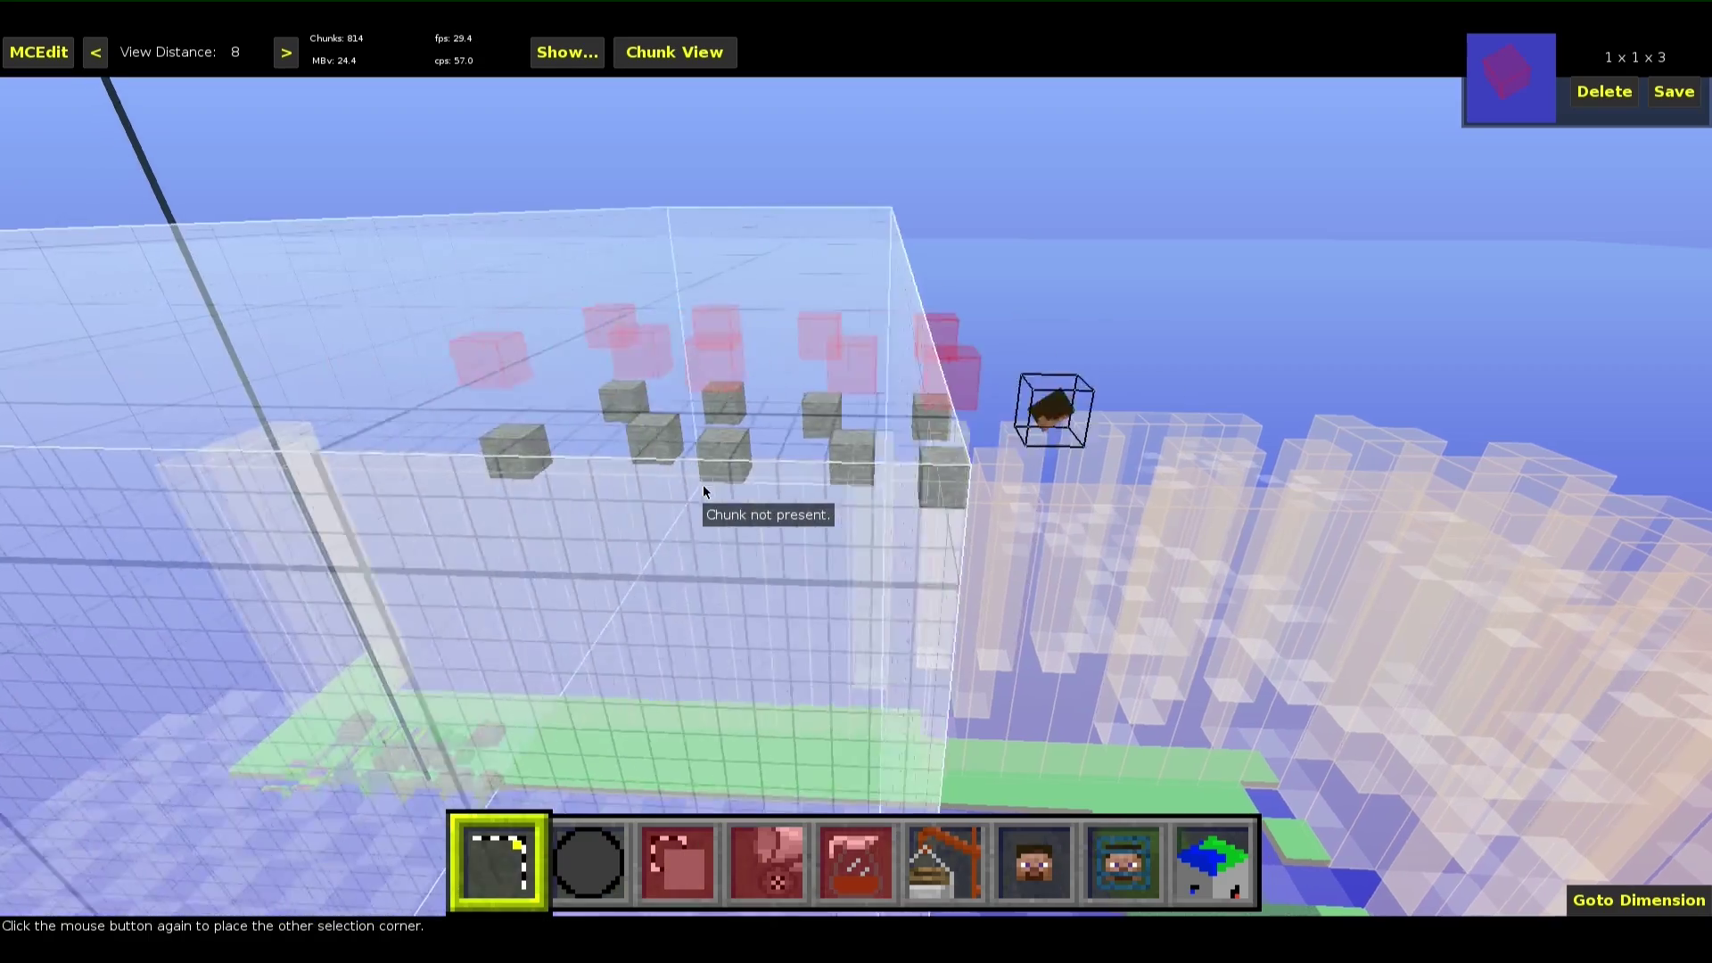
right_click(702, 485)
key(w)
right_click(702, 484)
key(s)
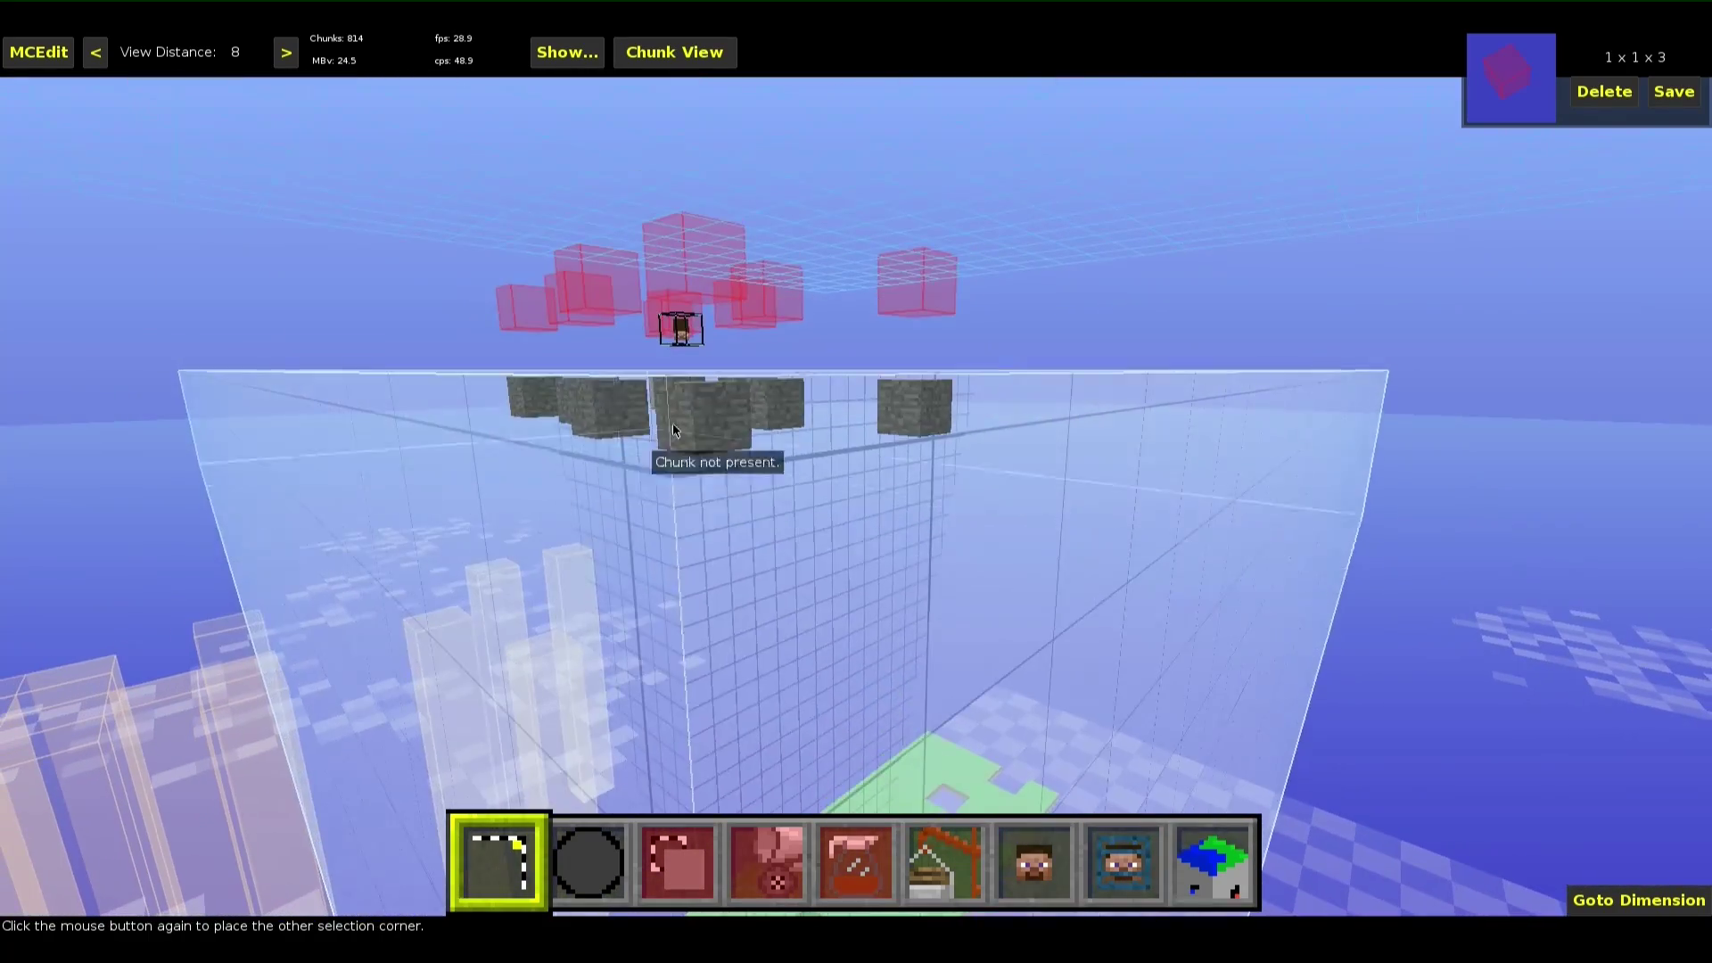
click(683, 431)
right_click(683, 430)
key(s)
right_click(683, 431)
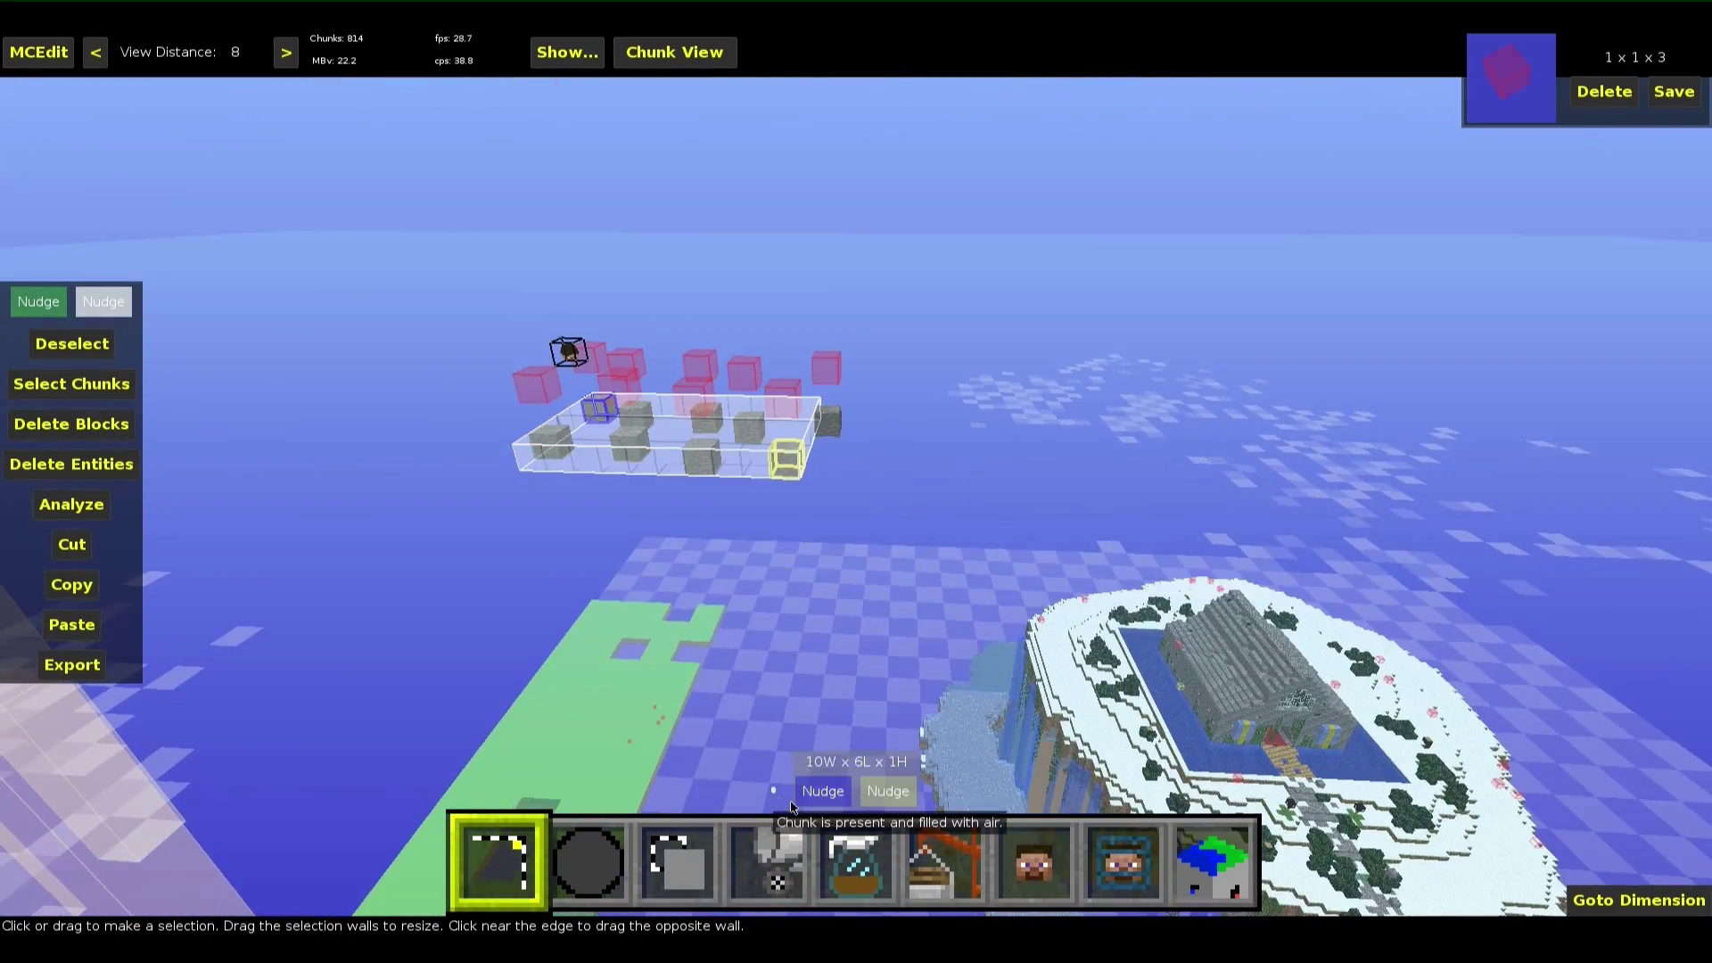
Extend the selection to 11W × 6L × 4H so it encloses every stone block and falling block
click(887, 789)
key(d)
key(a)
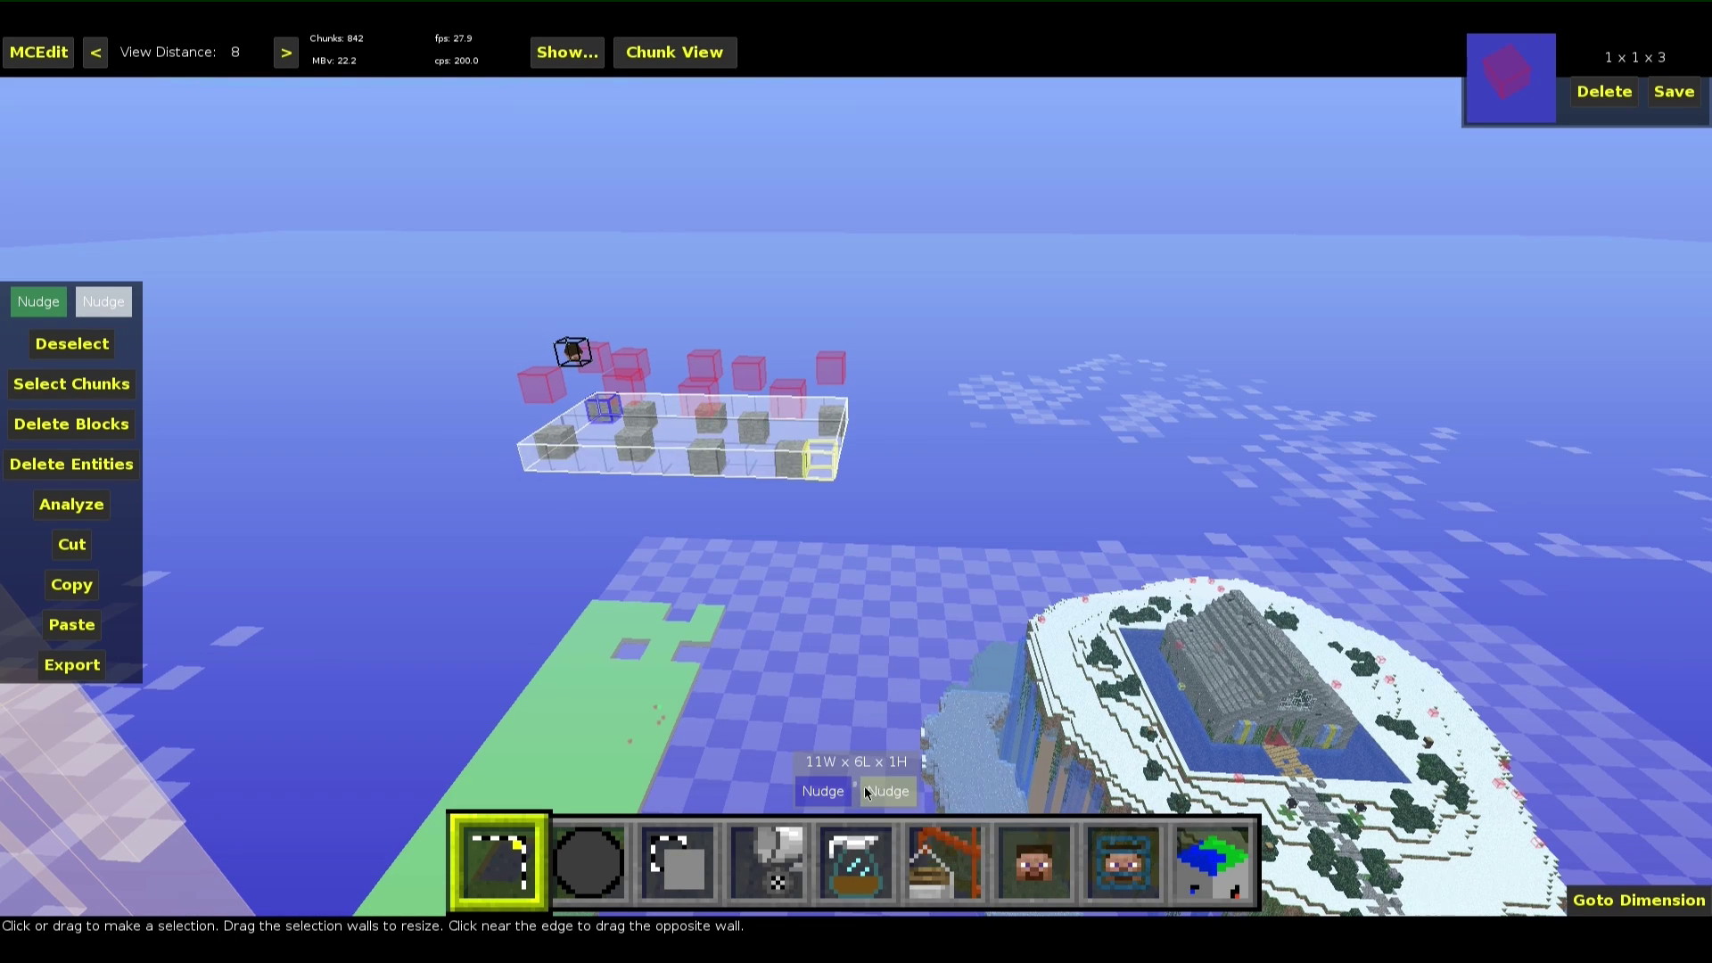
click(864, 790)
click(826, 796)
key(q)
key(q)
key(q)
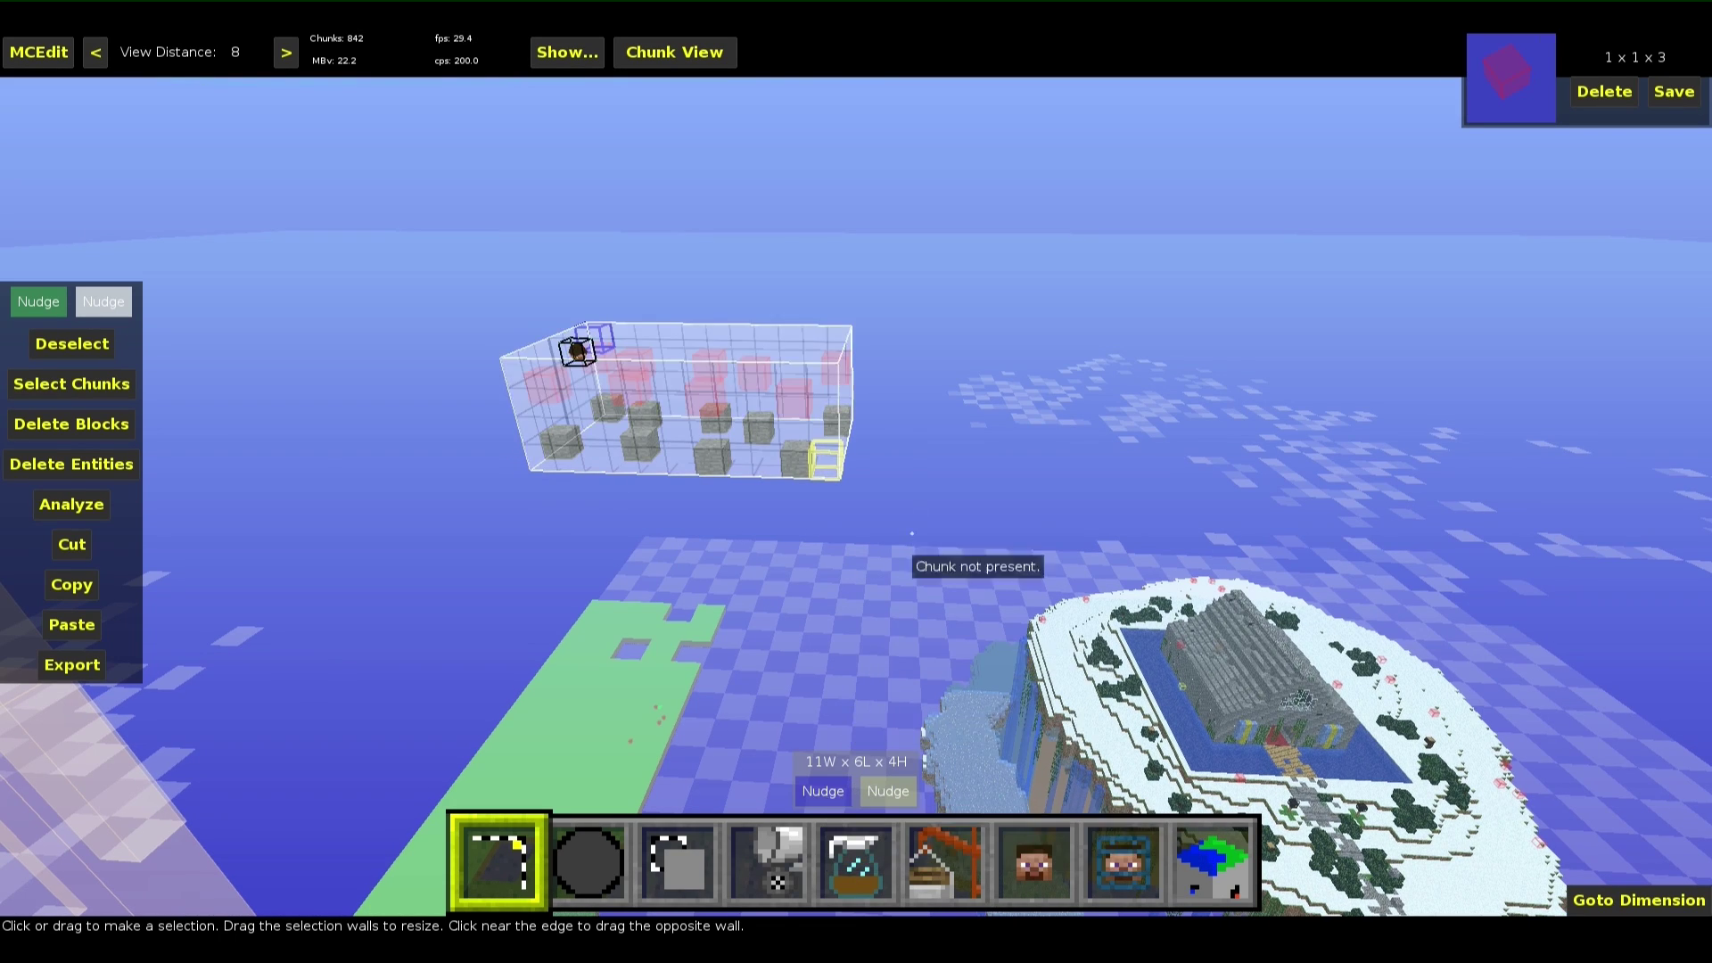
Start cloning the selected path section with the first offset value set to 11
right_click(911, 542)
key(d)
key(d)
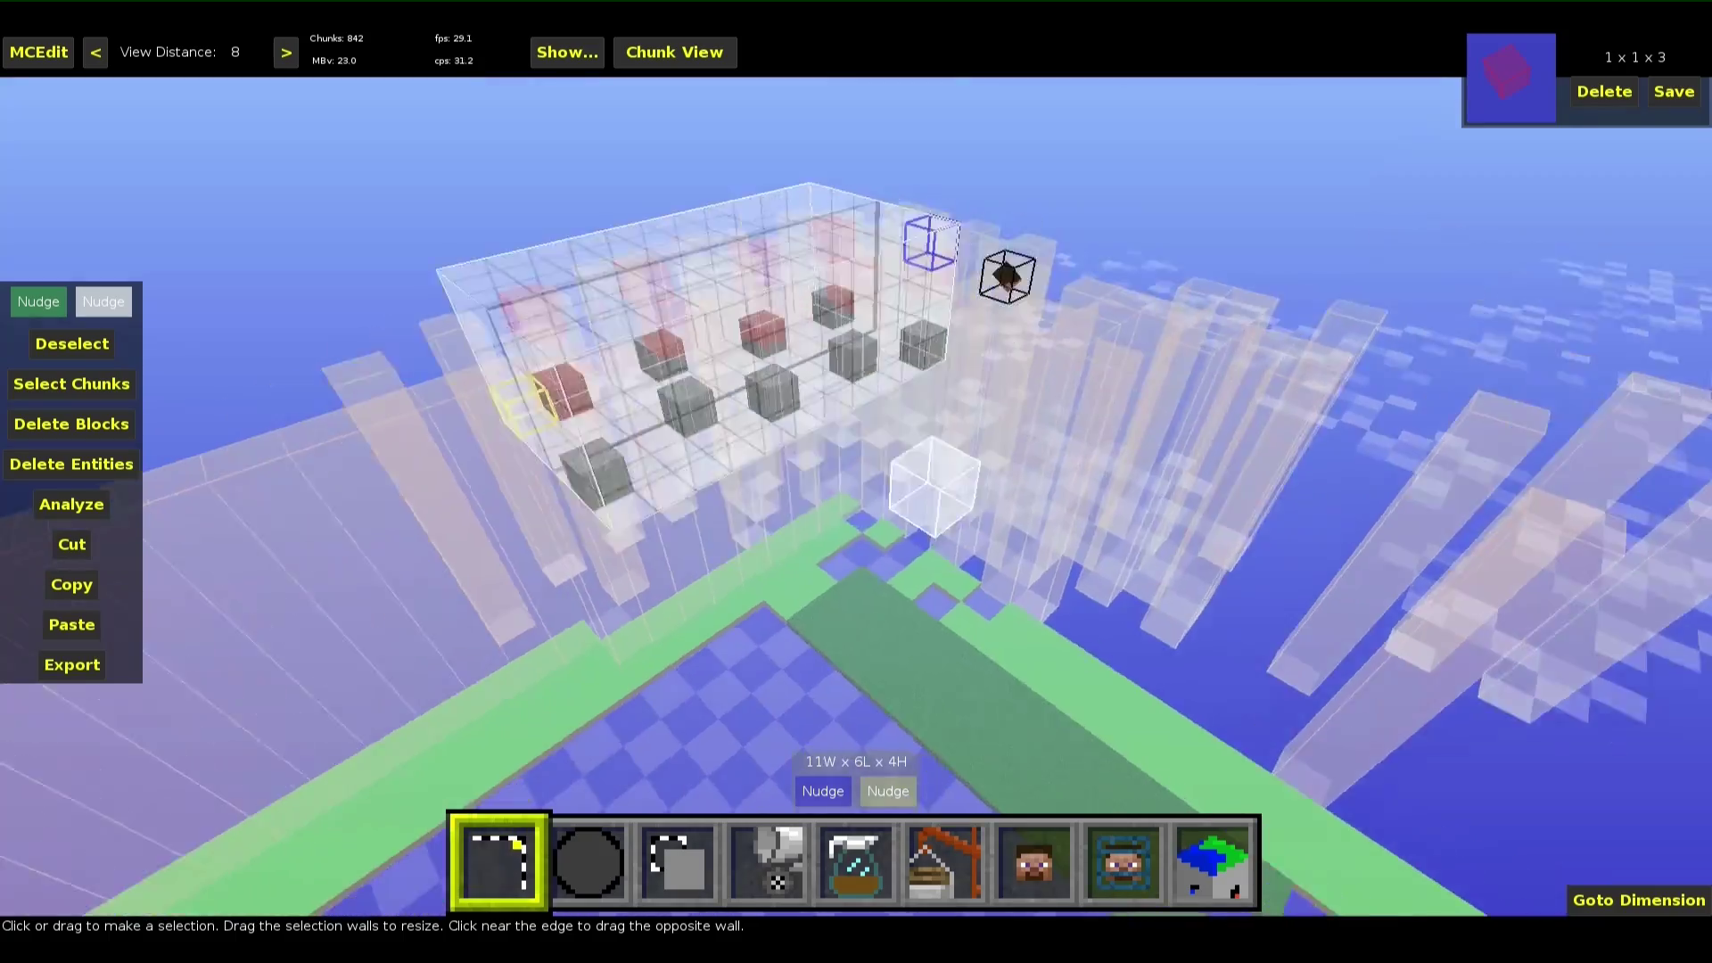
right_click(922, 596)
key(s)
right_click(838, 642)
right_click(967, 533)
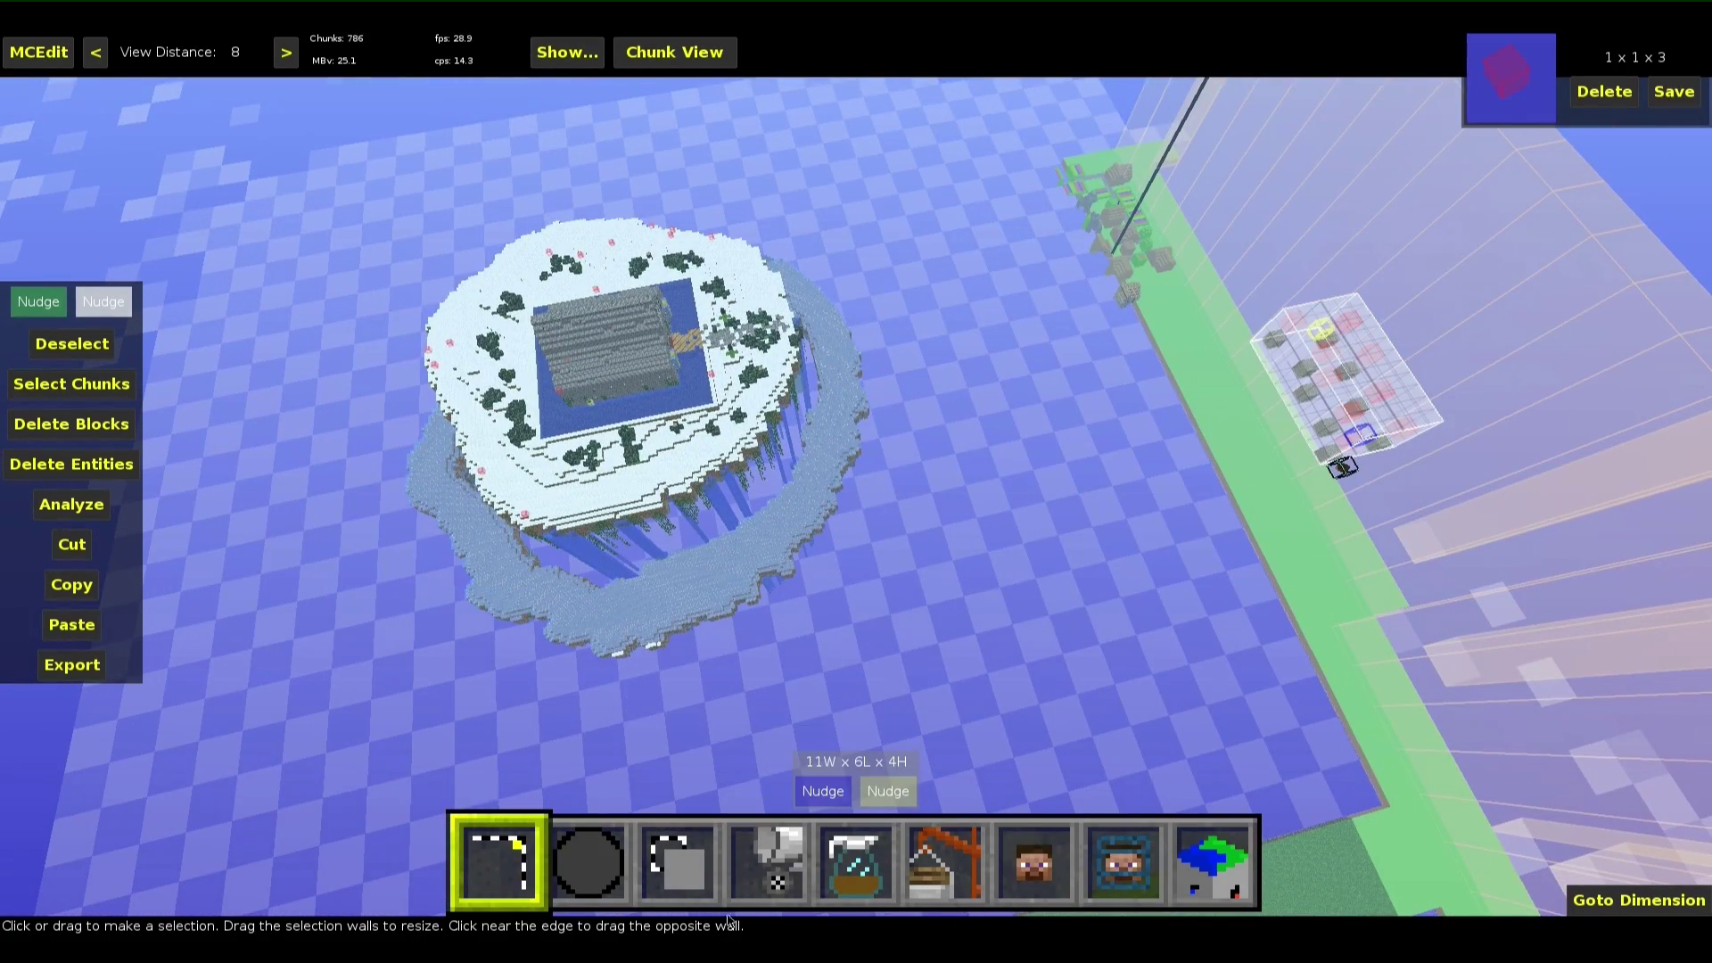
click(683, 863)
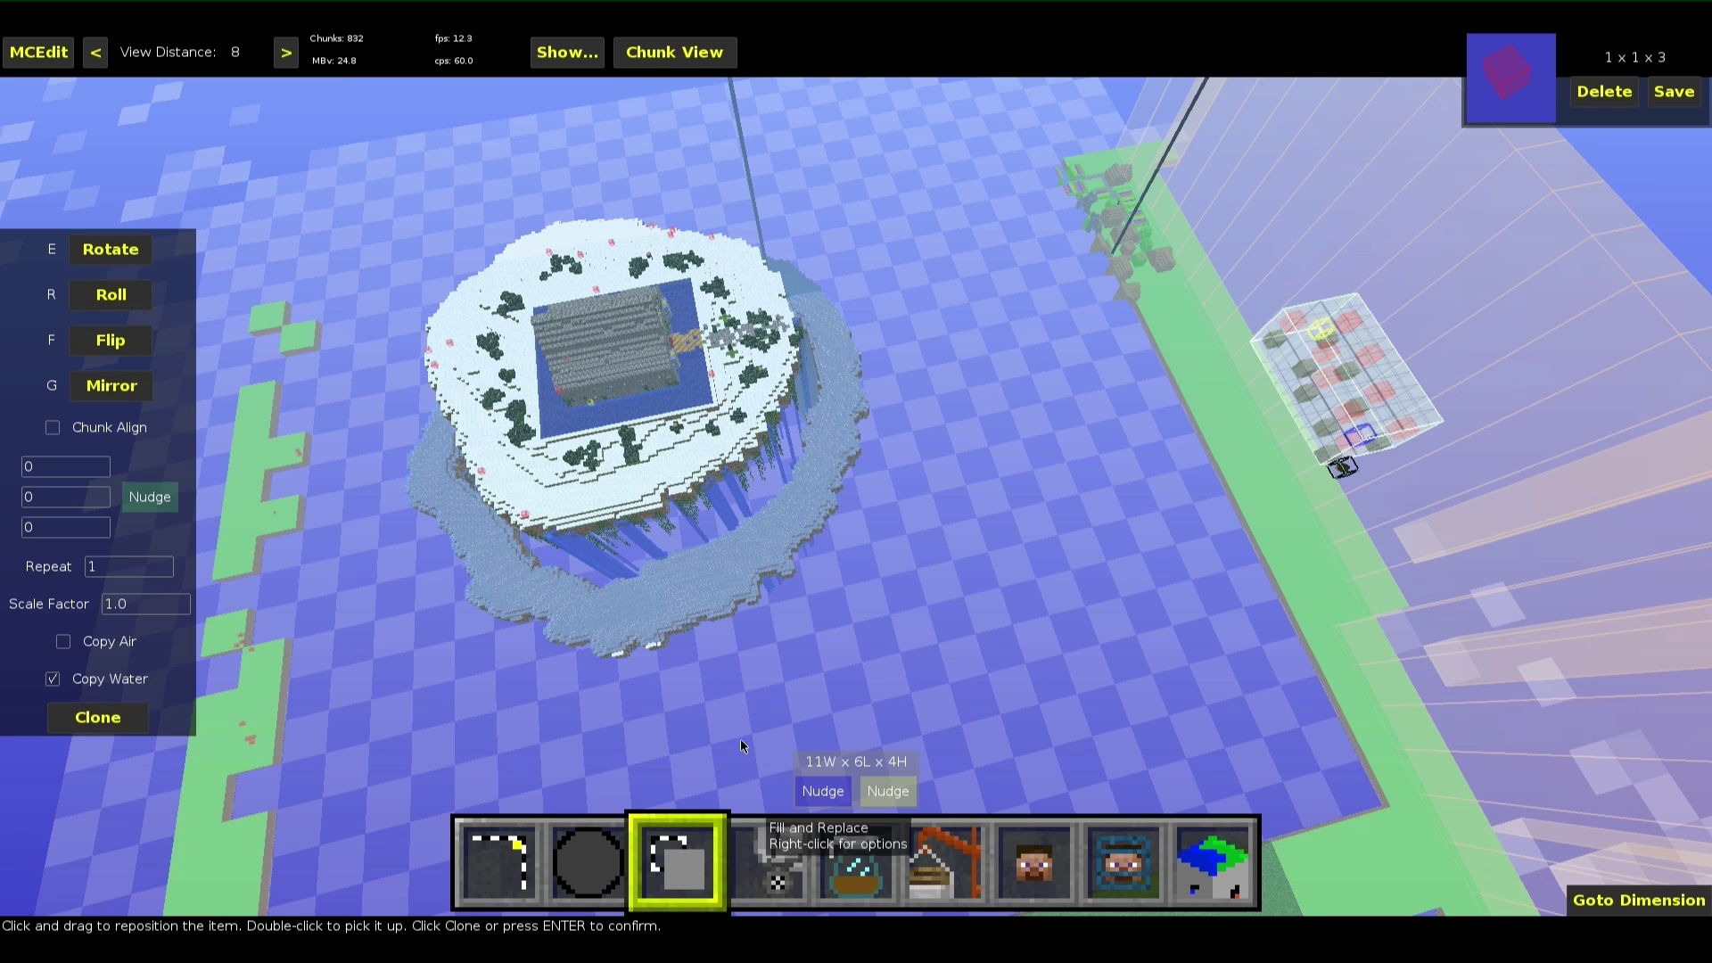
scroll(71, 476, up, 12)
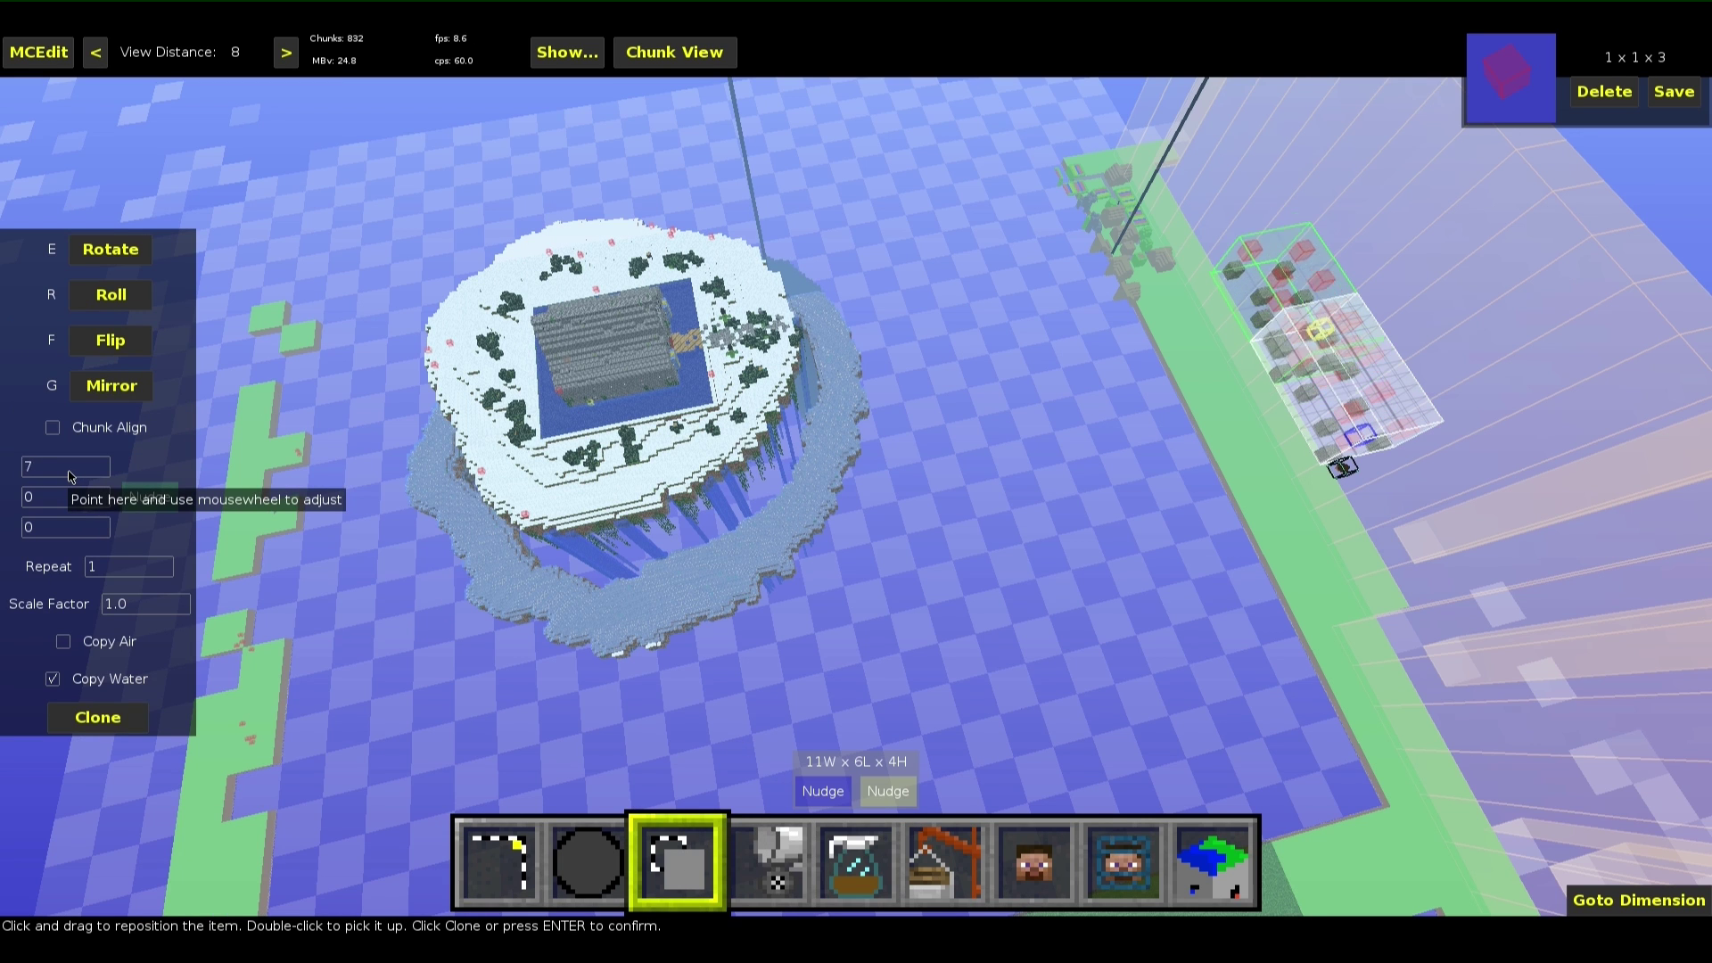
scroll(70, 476, down, 1)
right_click(242, 436)
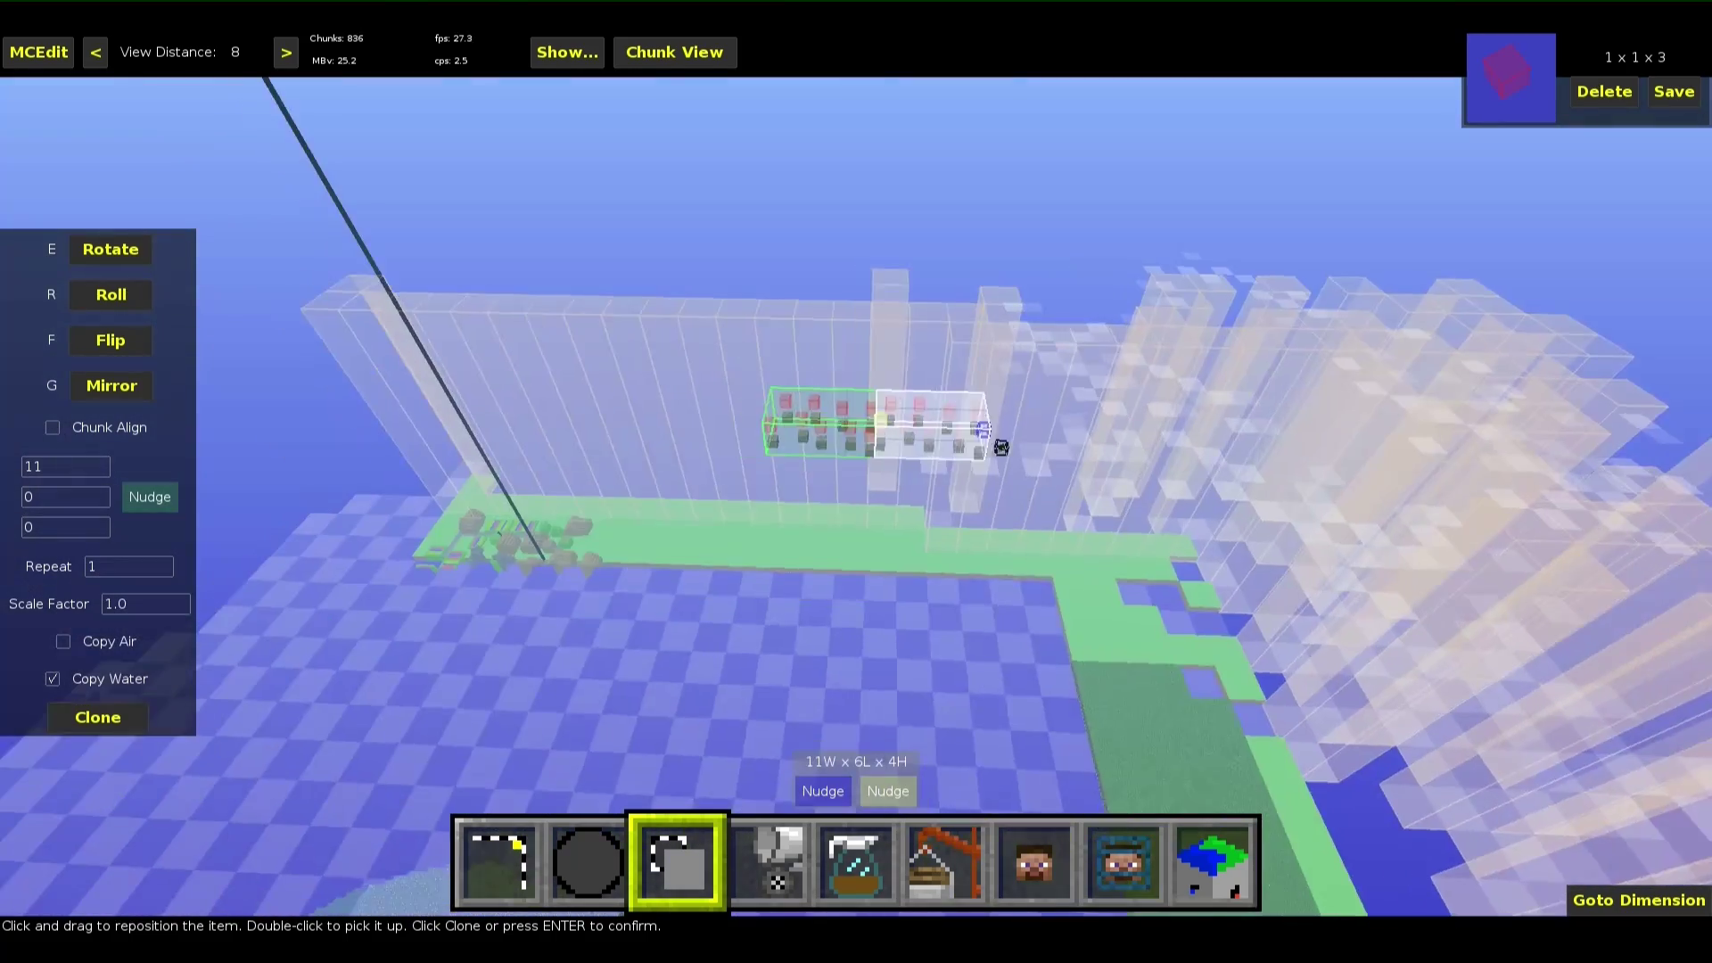
key(a)
right_click(1243, 466)
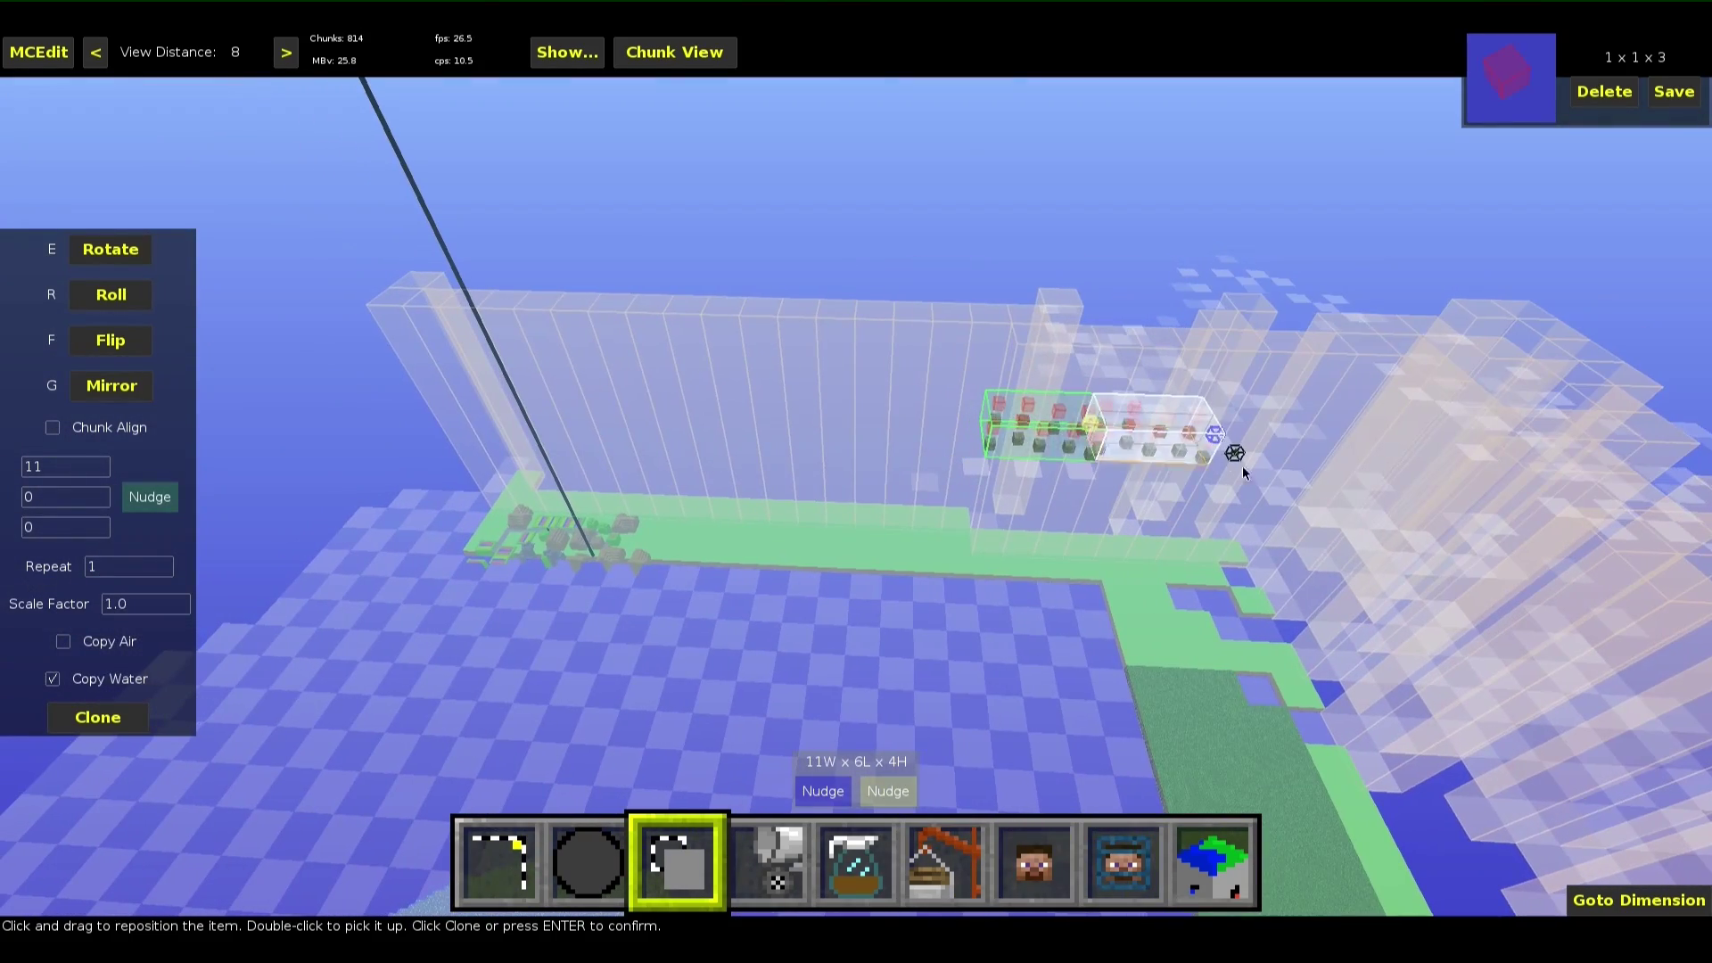
right_click(1170, 453)
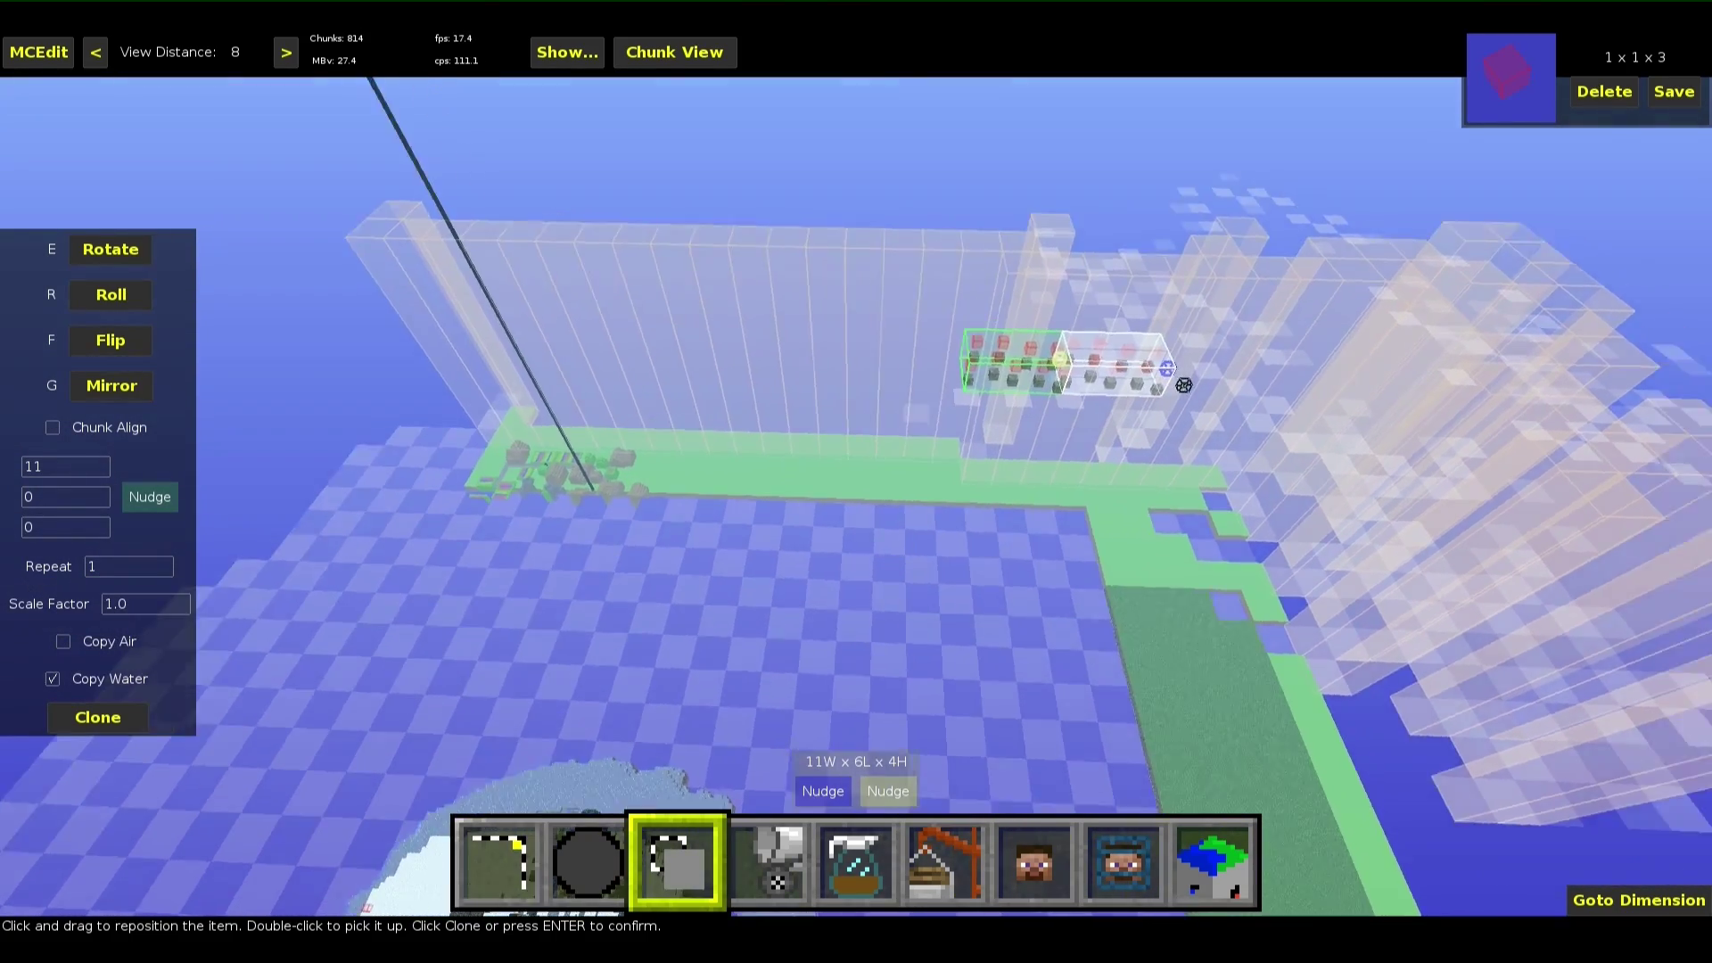
Raise the clone's repeat count to 16 so the path extends along the map's edge
right_click(894, 512)
key(a)
scroll(159, 568, up, 4)
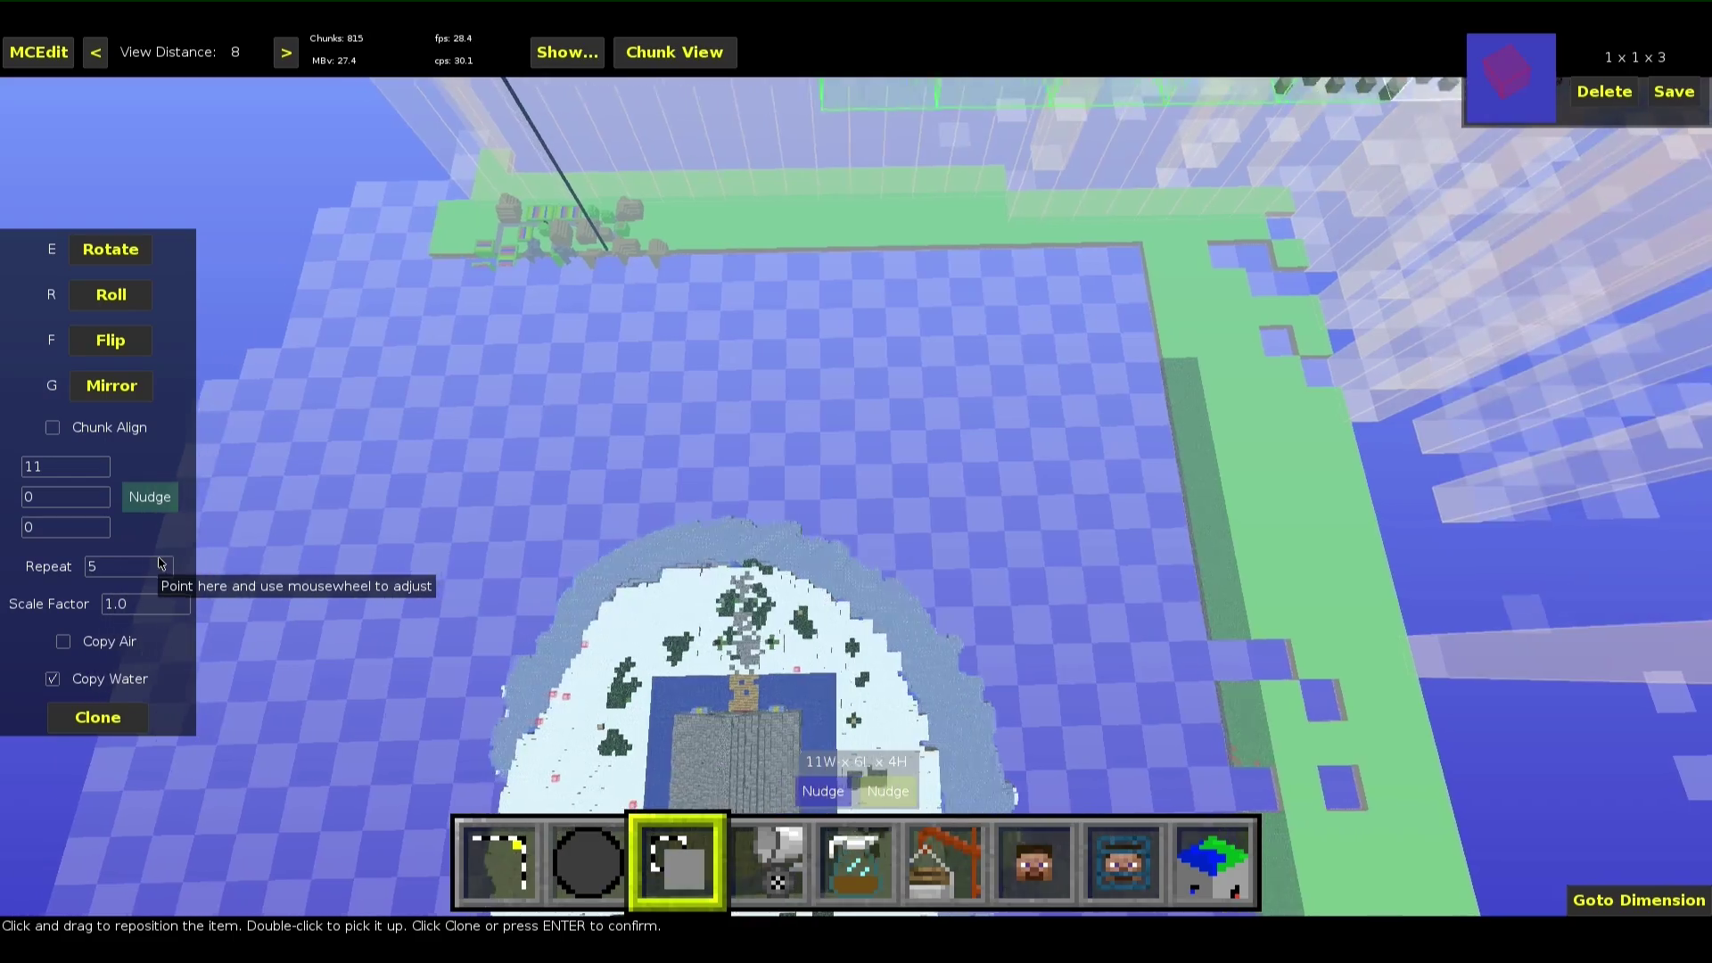
right_click(294, 544)
right_click(294, 544)
key(a)
scroll(144, 569, up, 10)
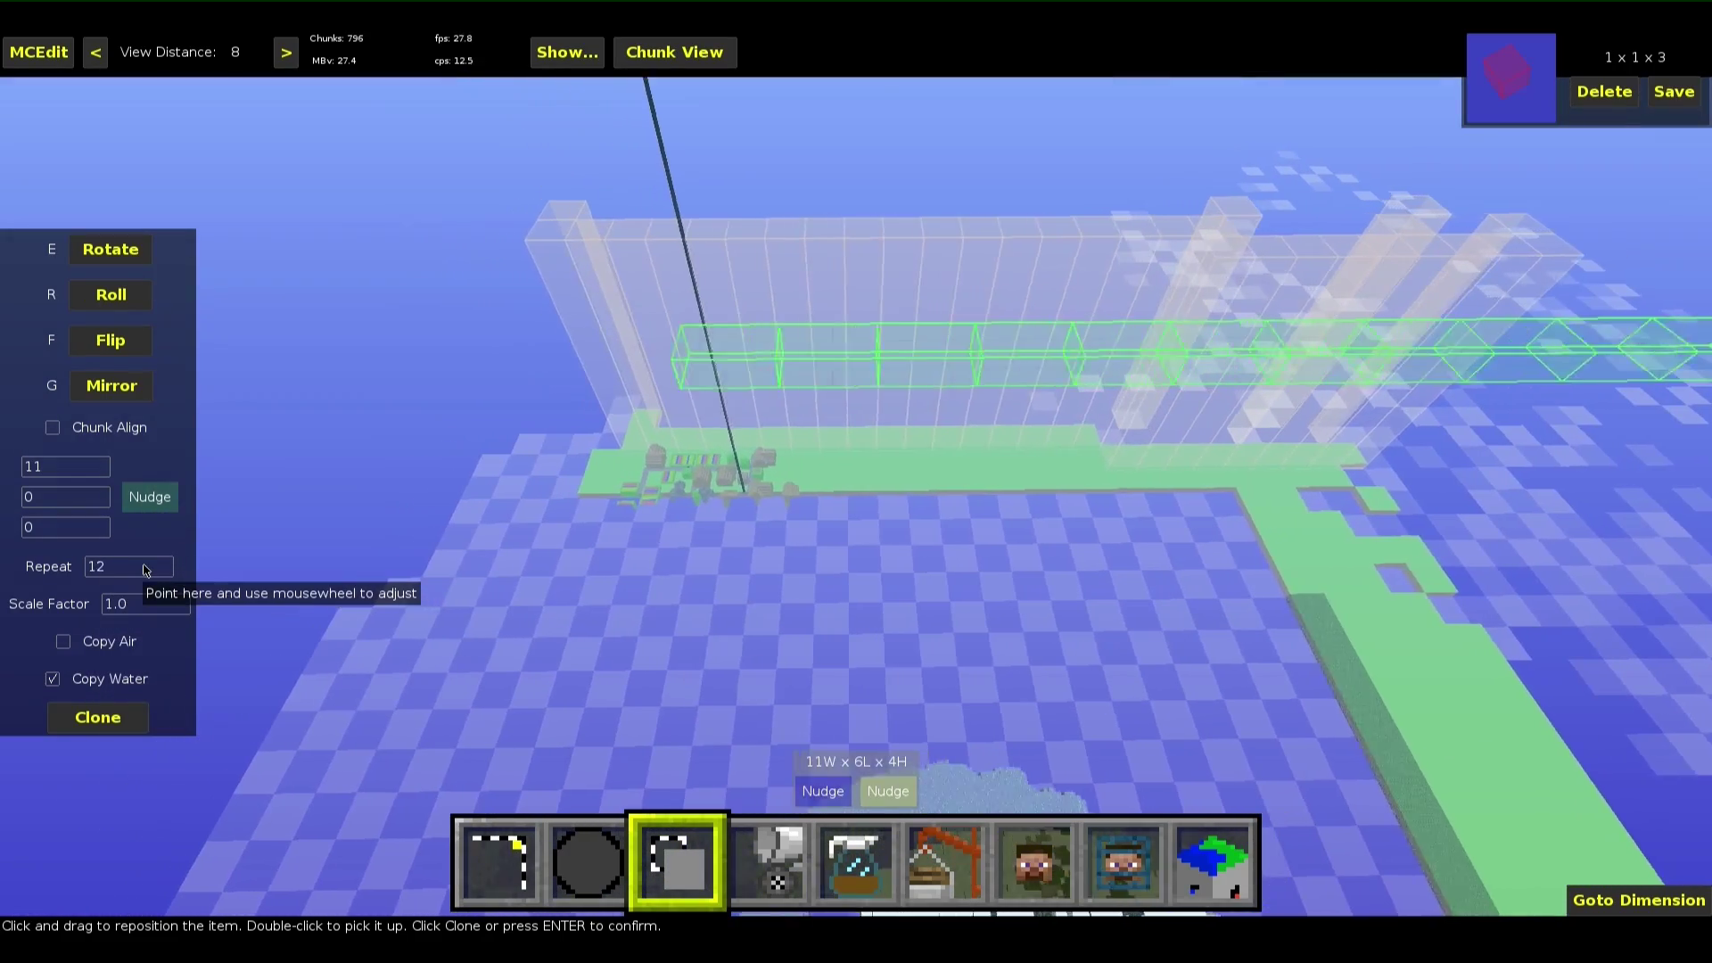
right_click(277, 566)
right_click(277, 566)
key(a)
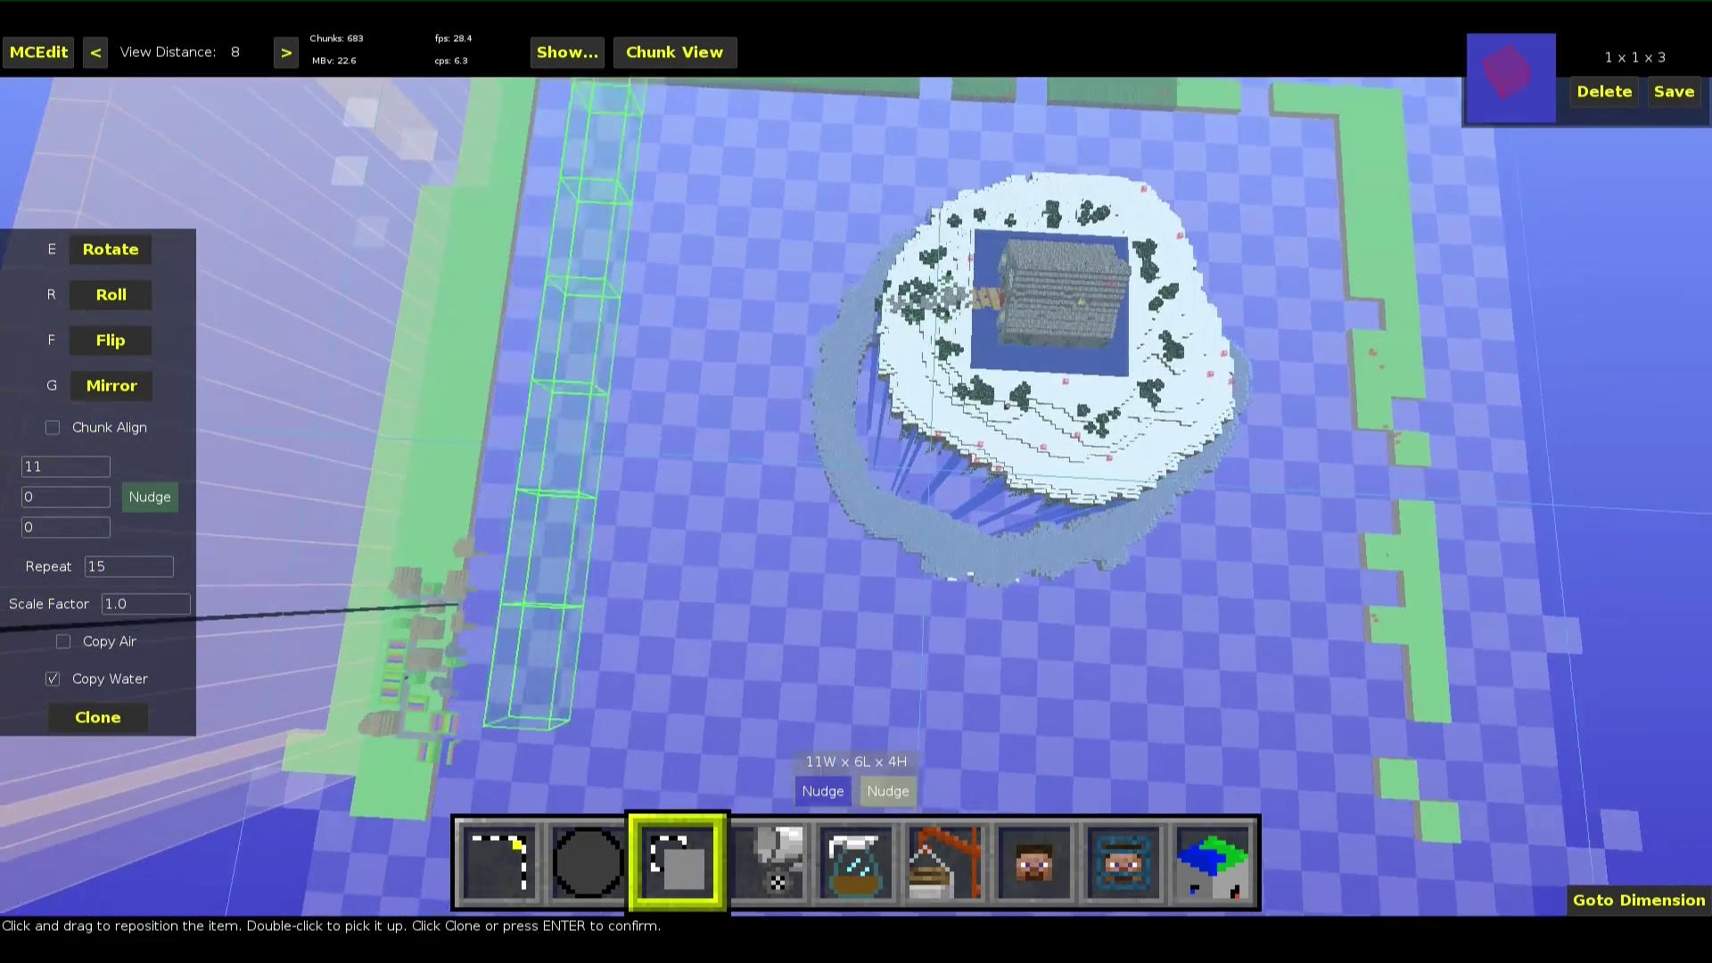
key(s)
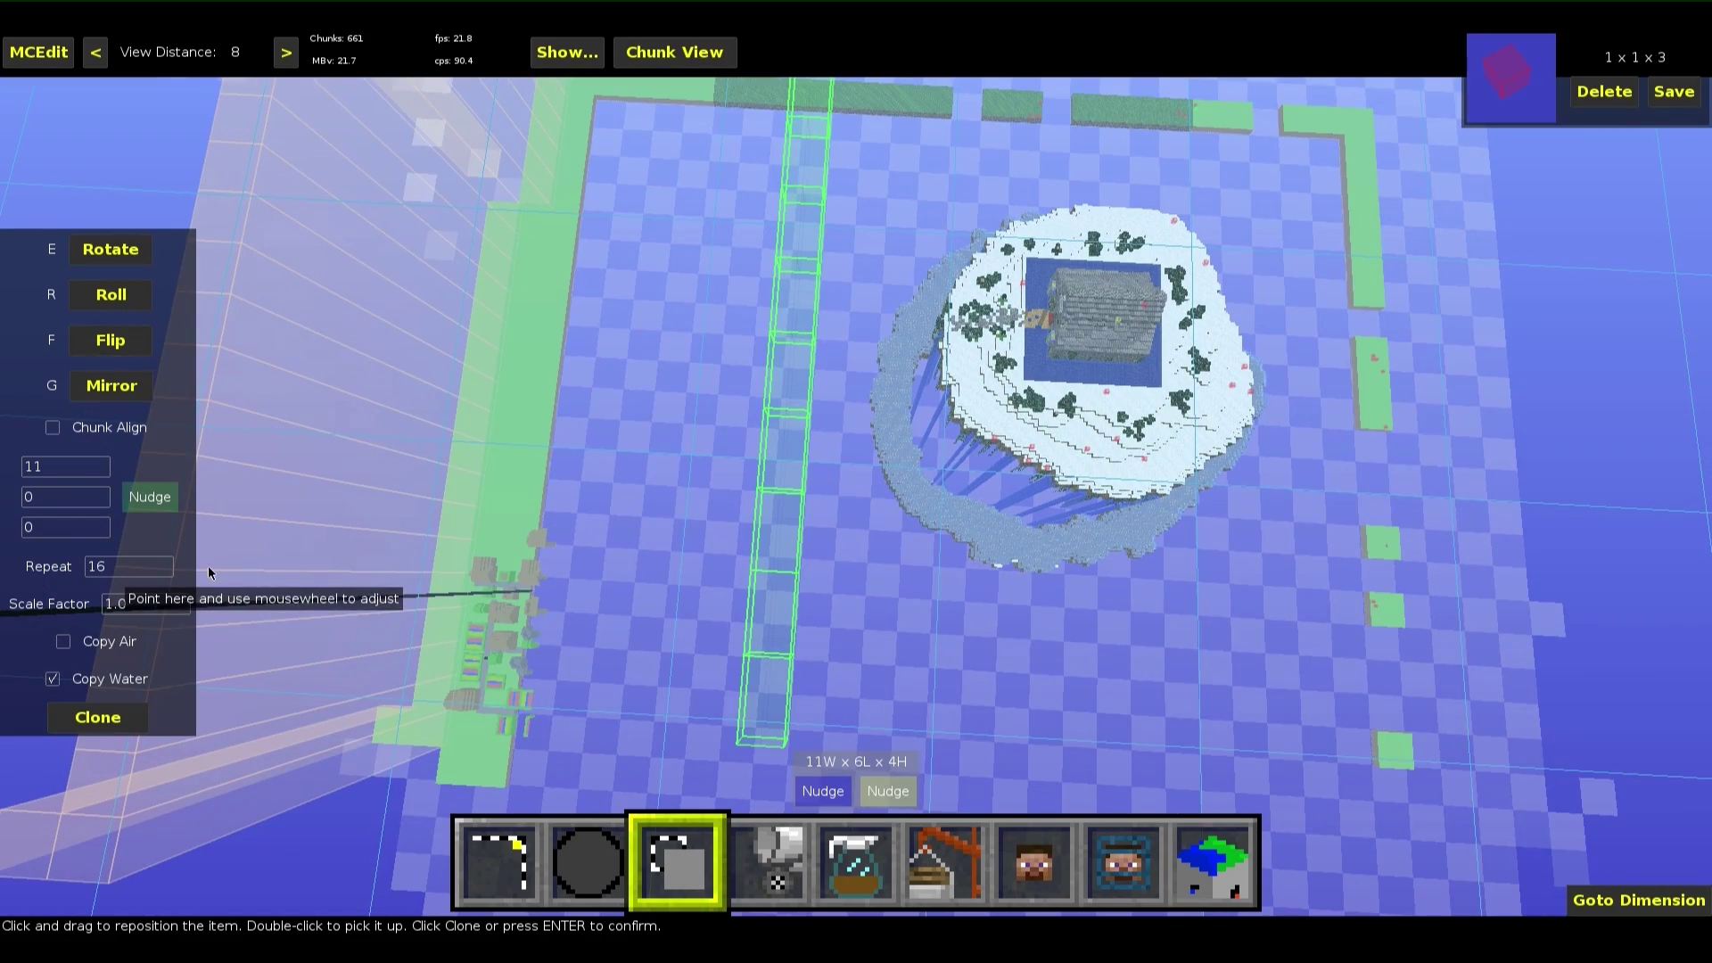
key(k)
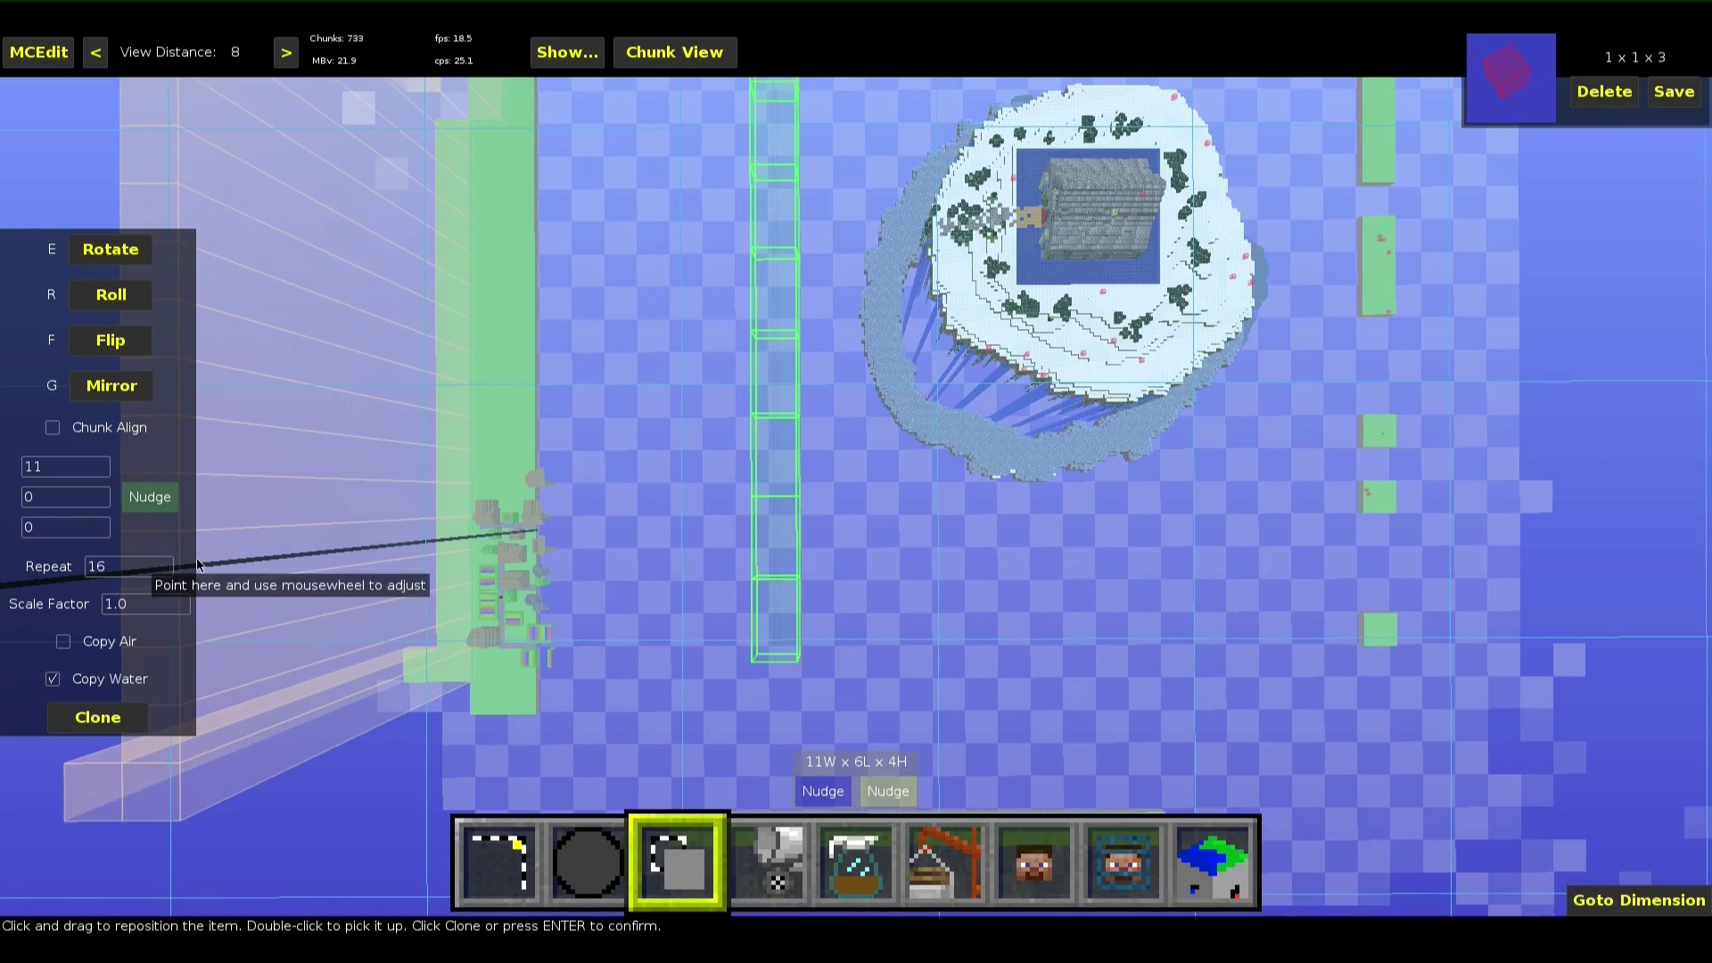
Confirm the clone to create the repeated sections of stone and falling blocks
right_click(579, 502)
key(d)
right_click(579, 502)
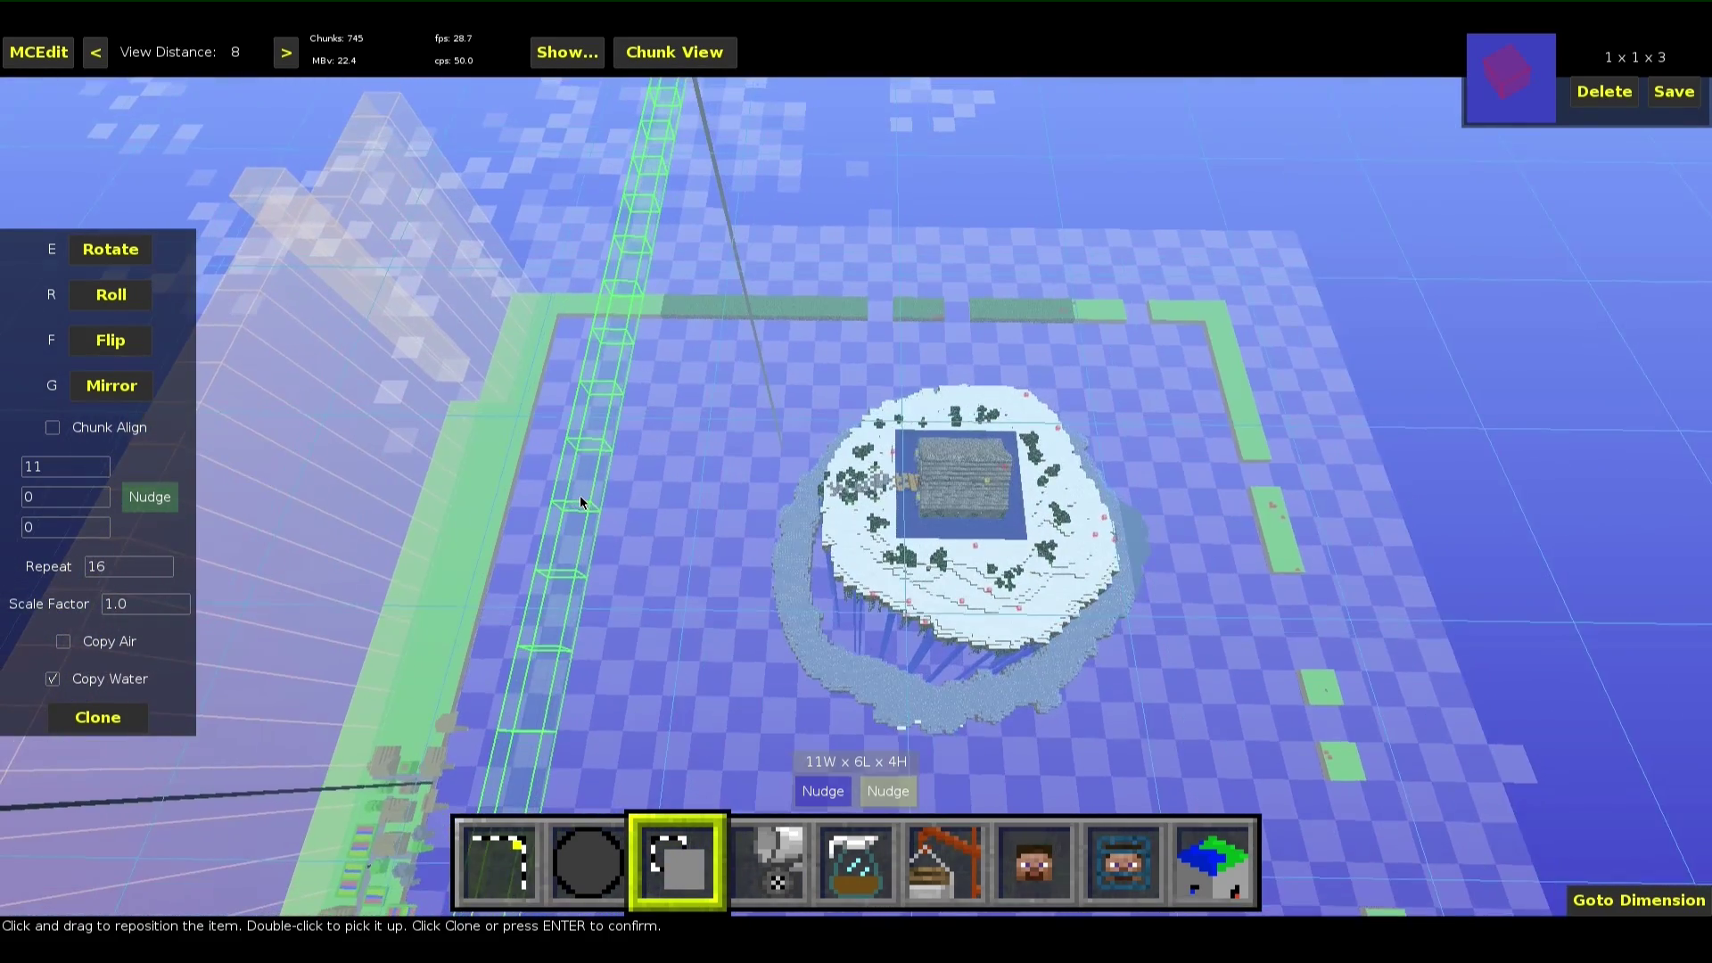
key(Return)
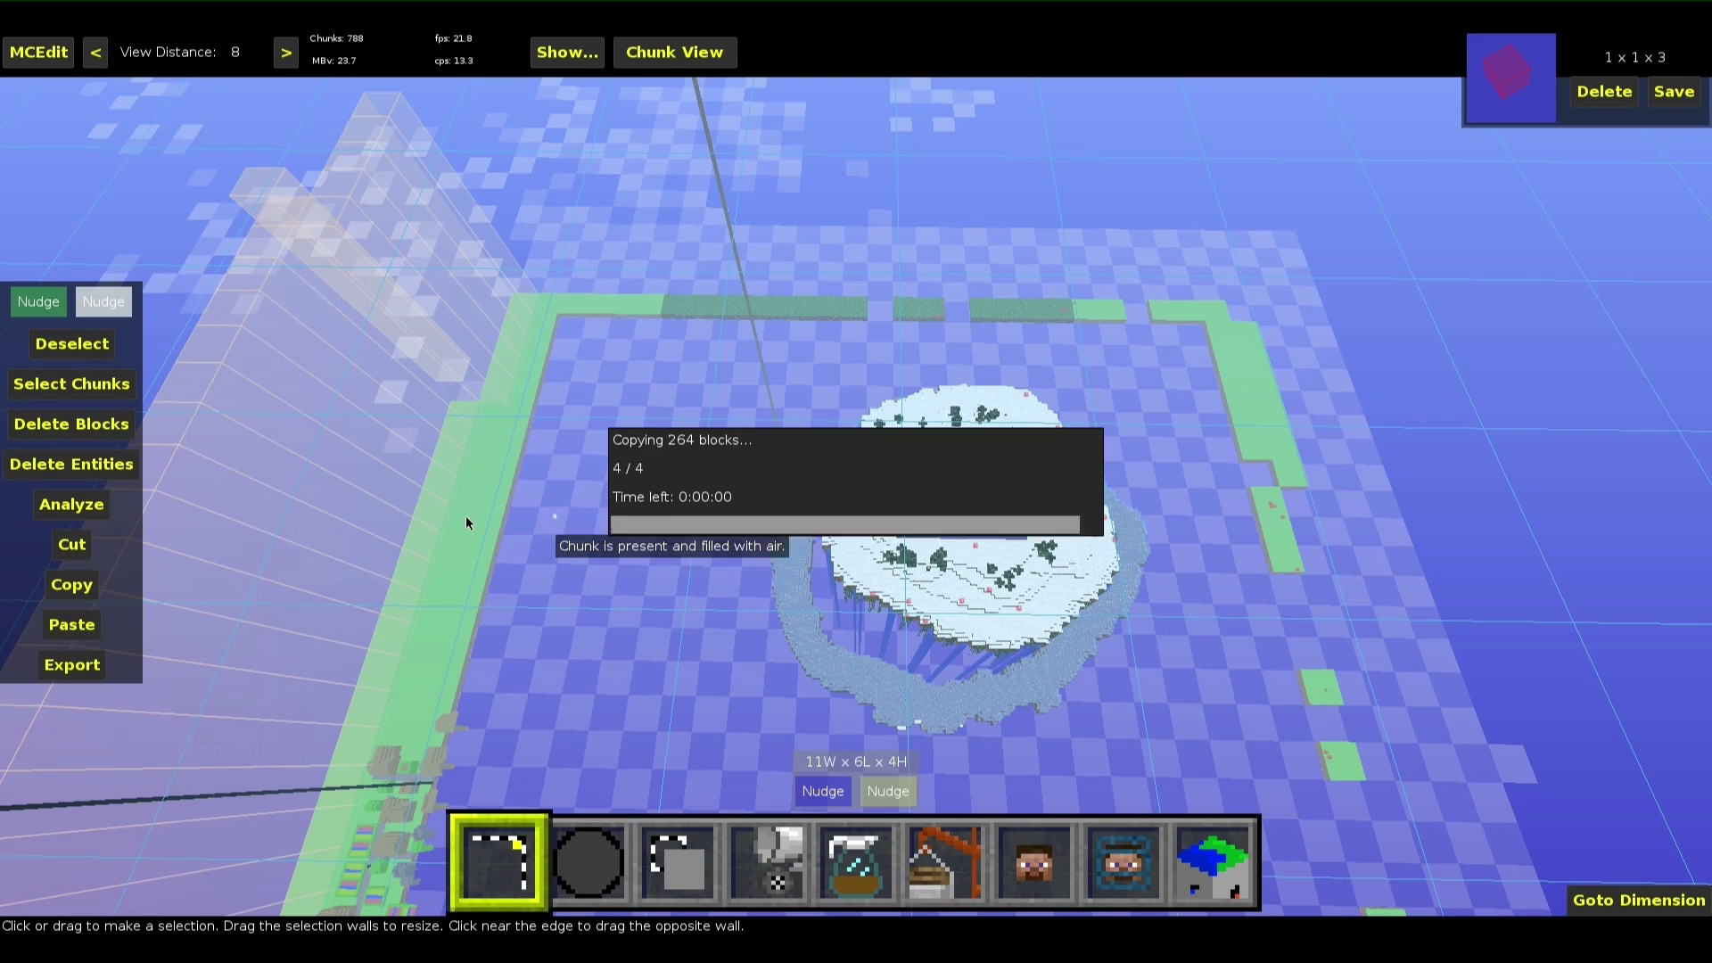
right_click(462, 512)
right_click(463, 513)
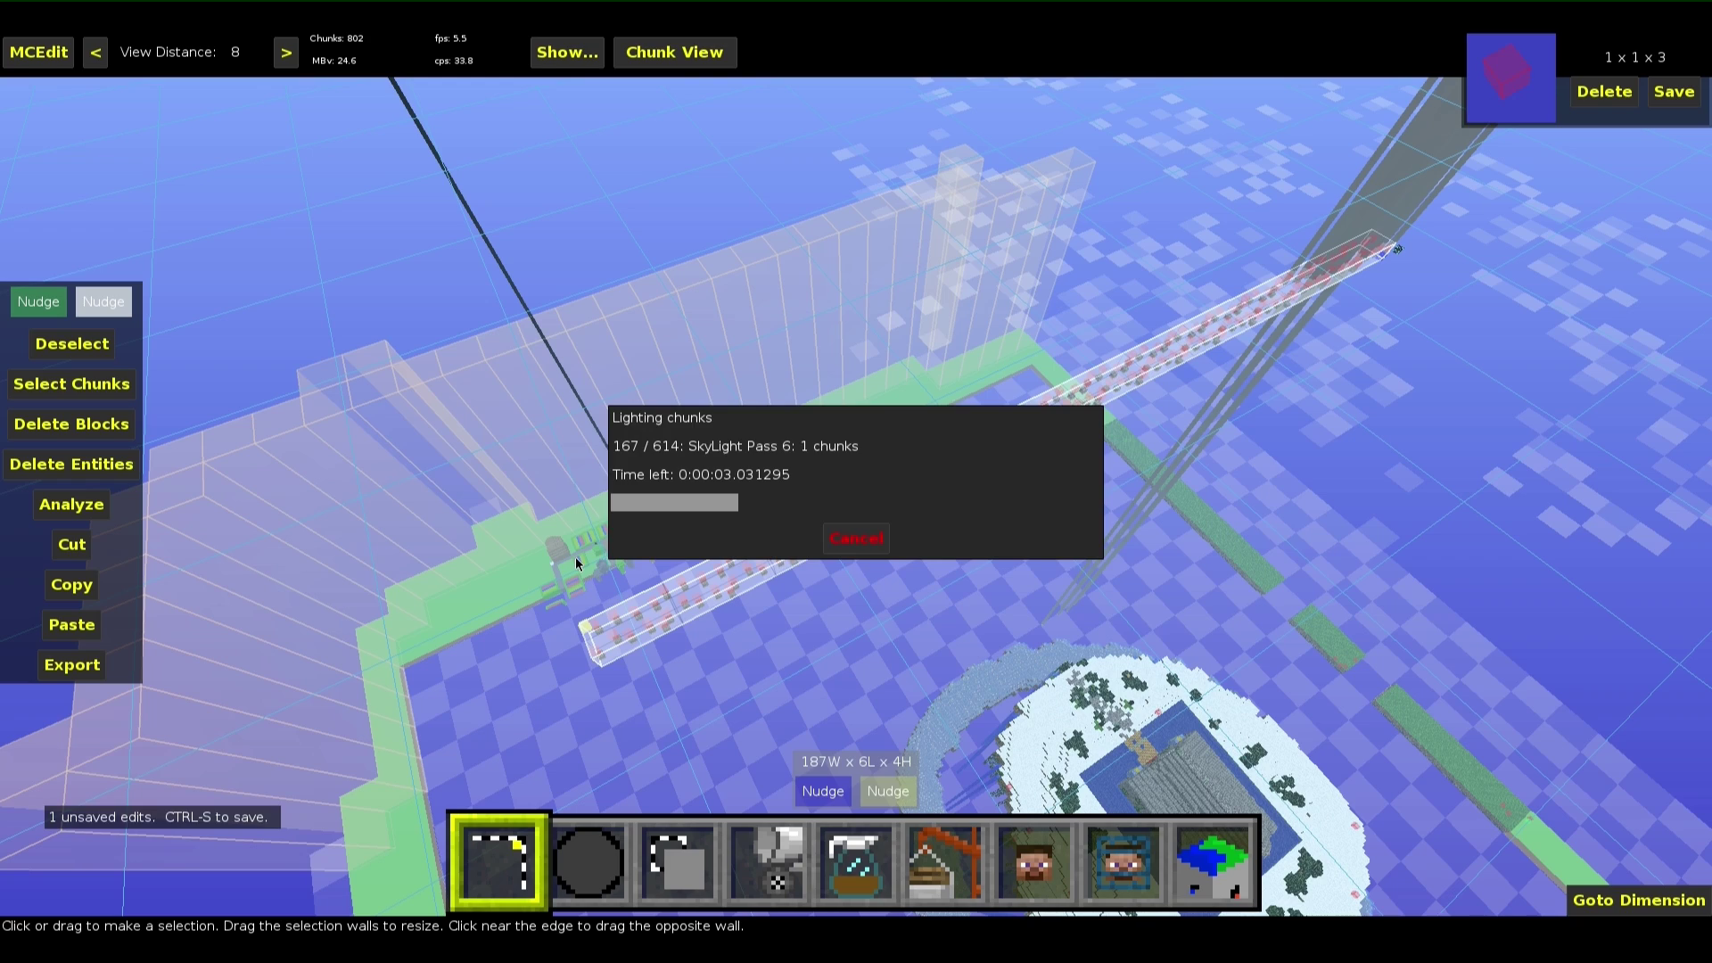
key(a)
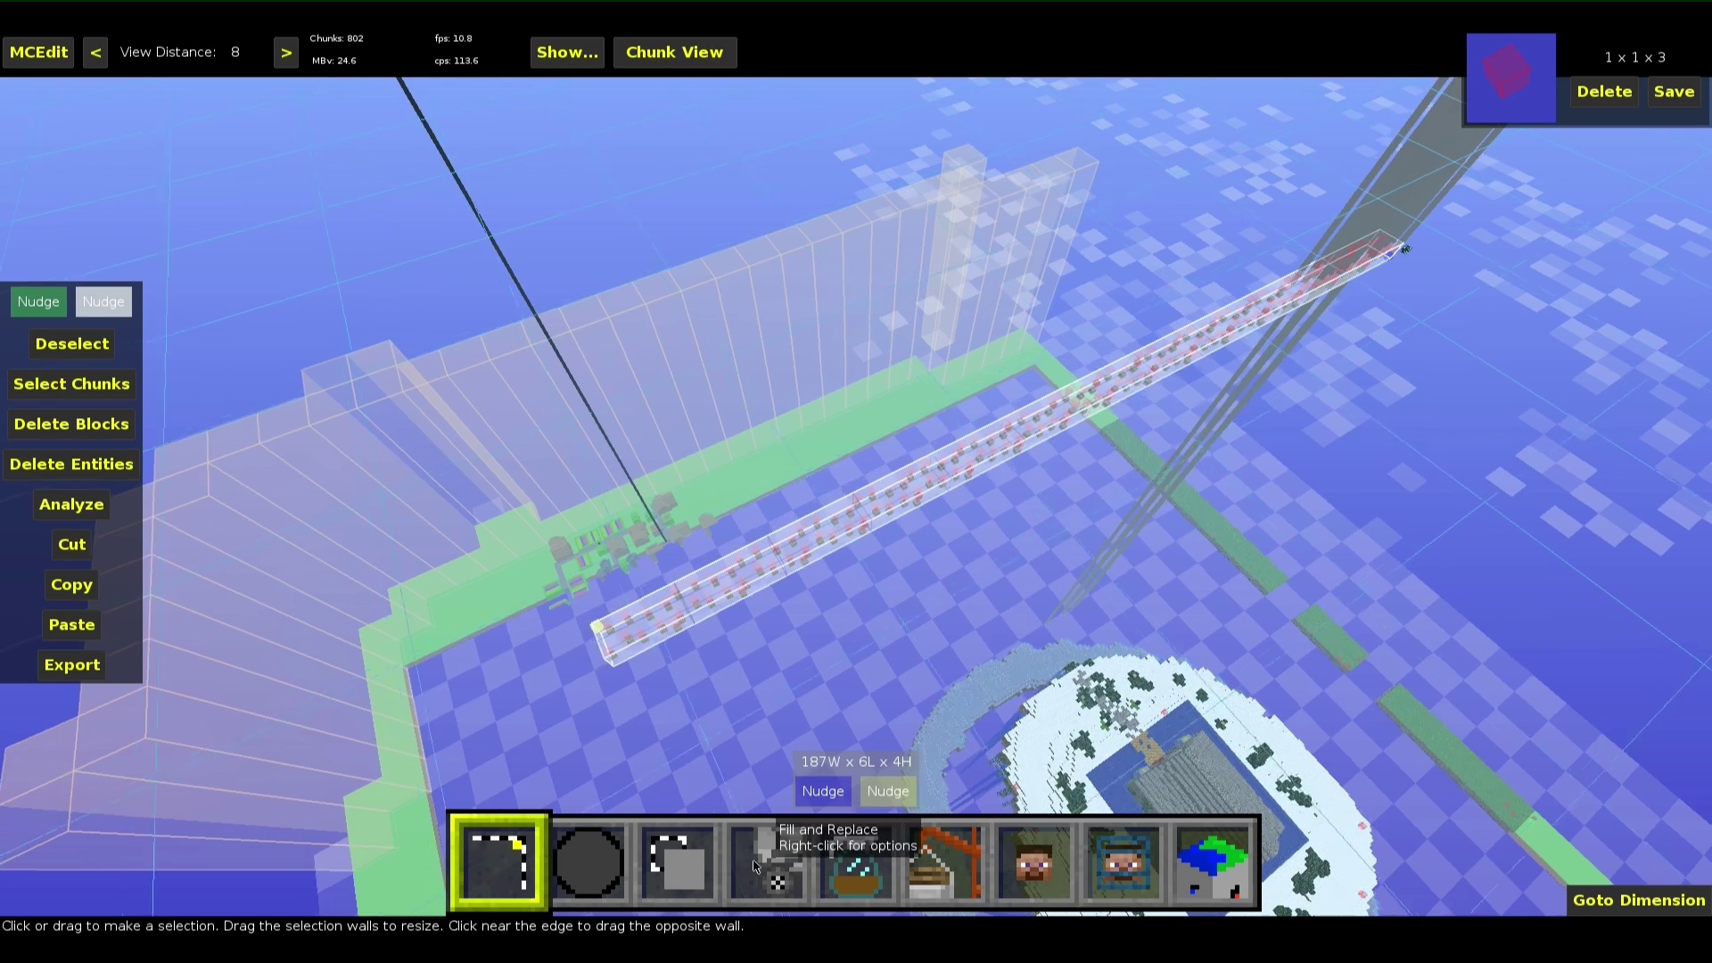
Start cloning the entire long row with the third offset value set to -6
click(701, 861)
right_drag(996, 672, 997, 671)
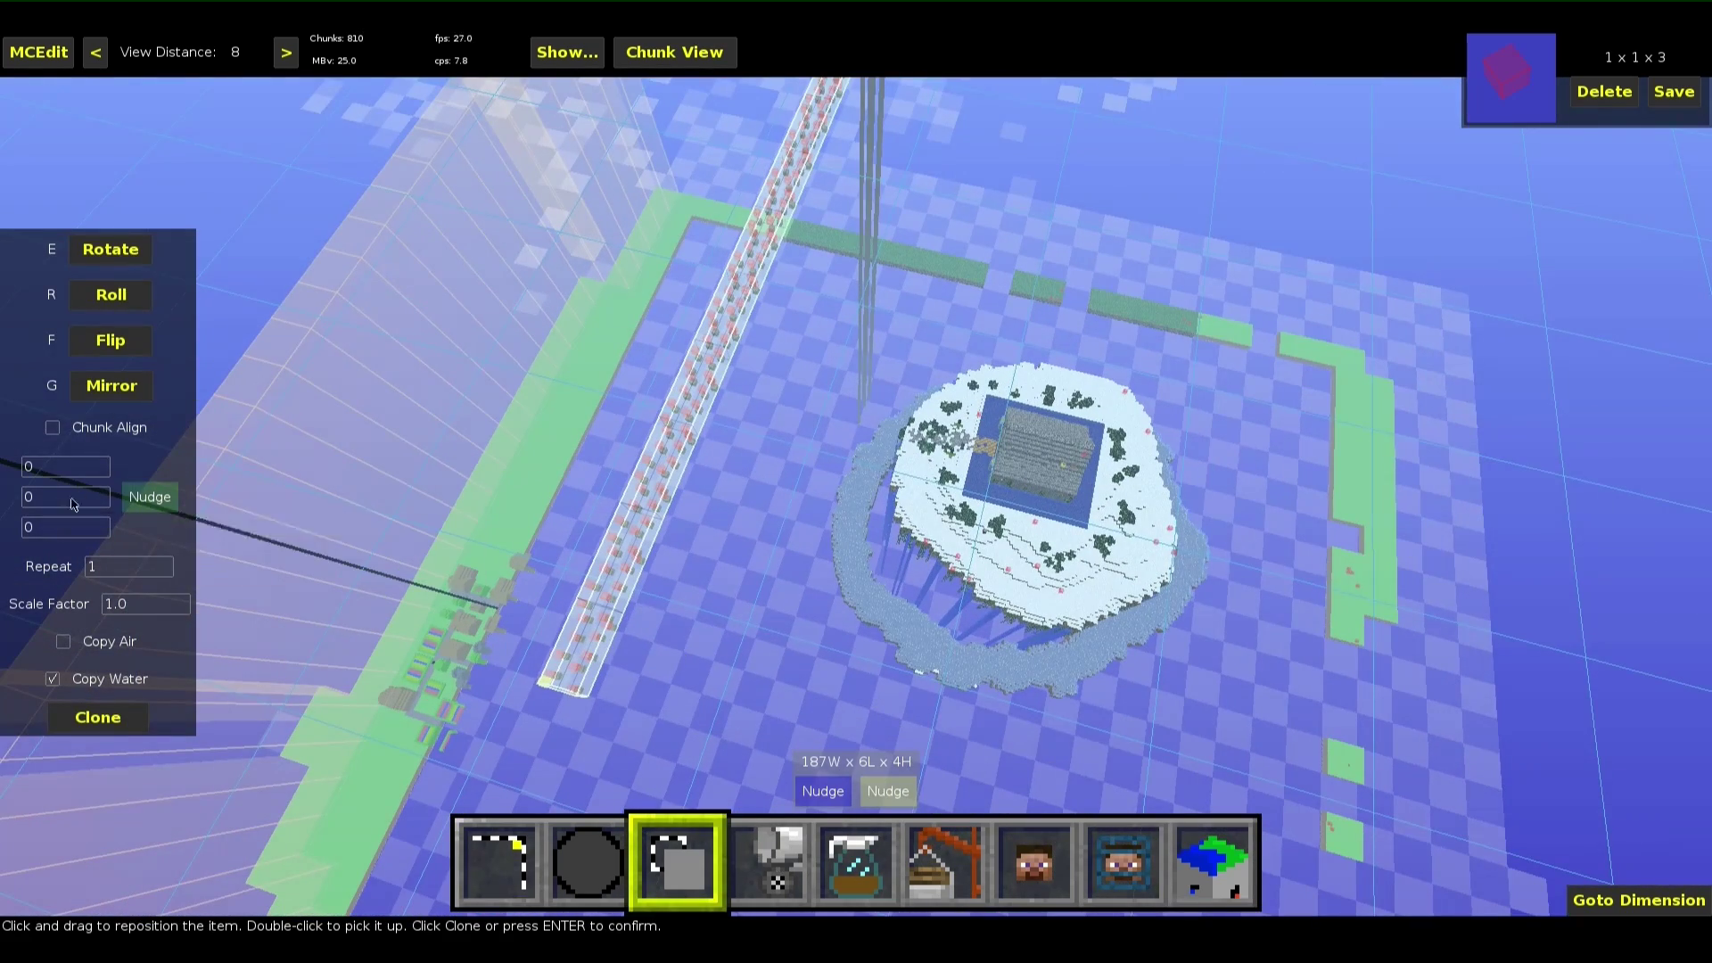
scroll(64, 530, down, 7)
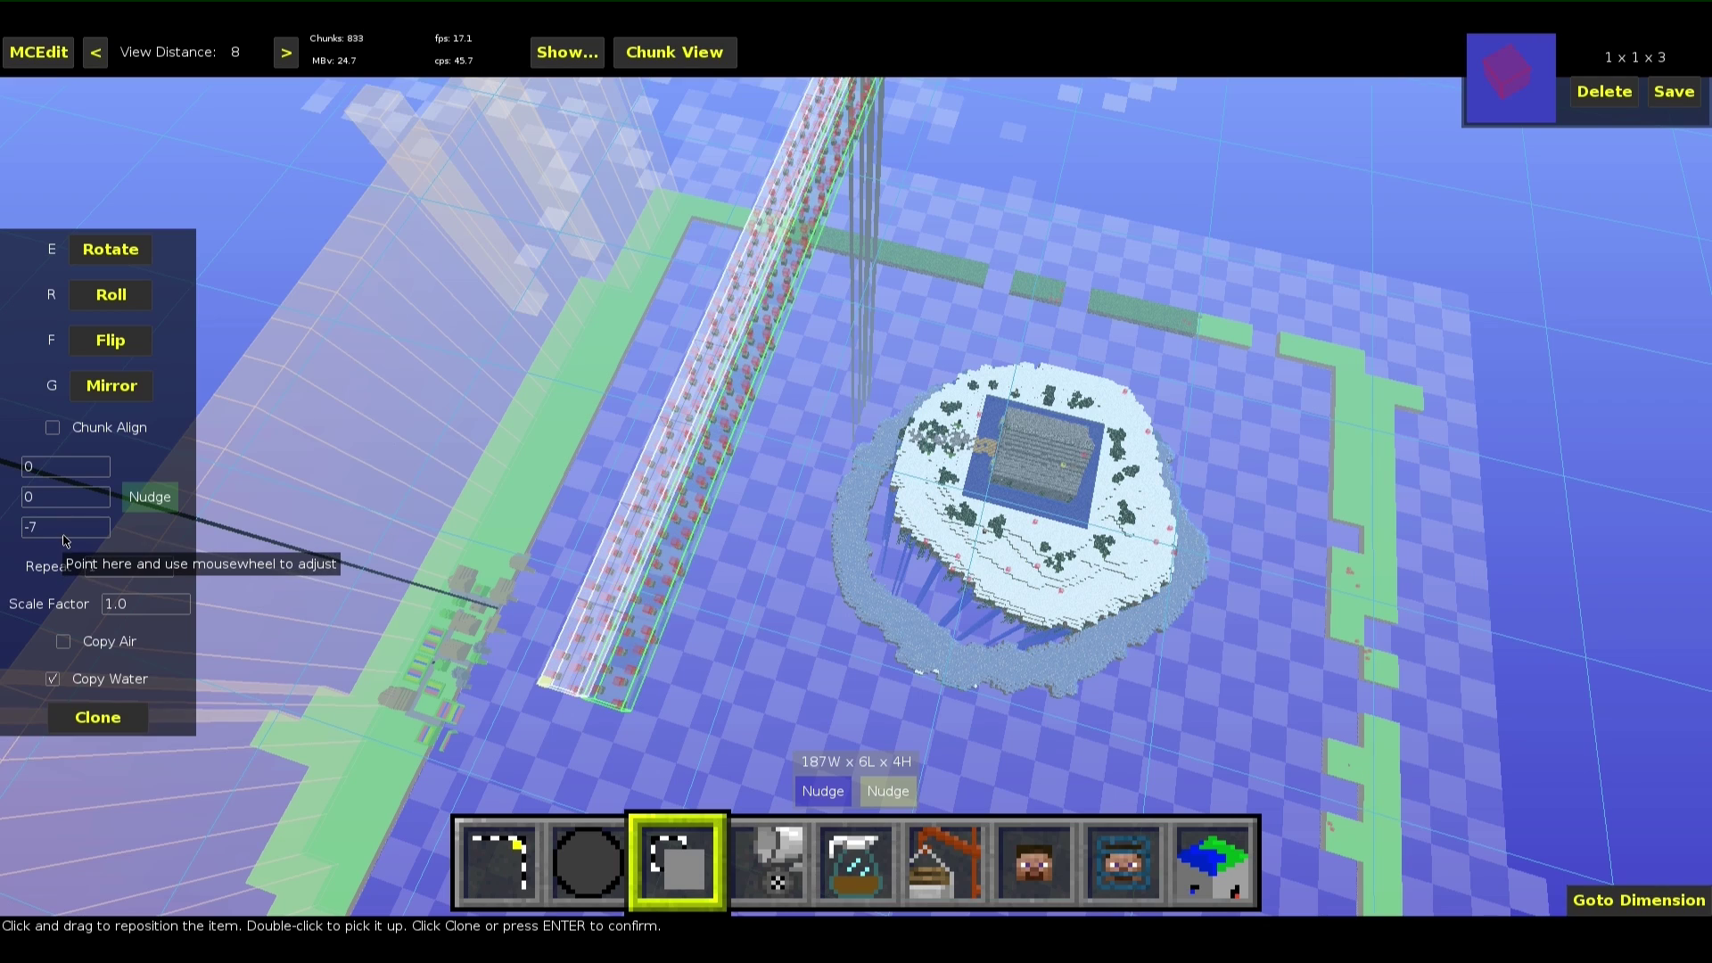
scroll(64, 535, up, 1)
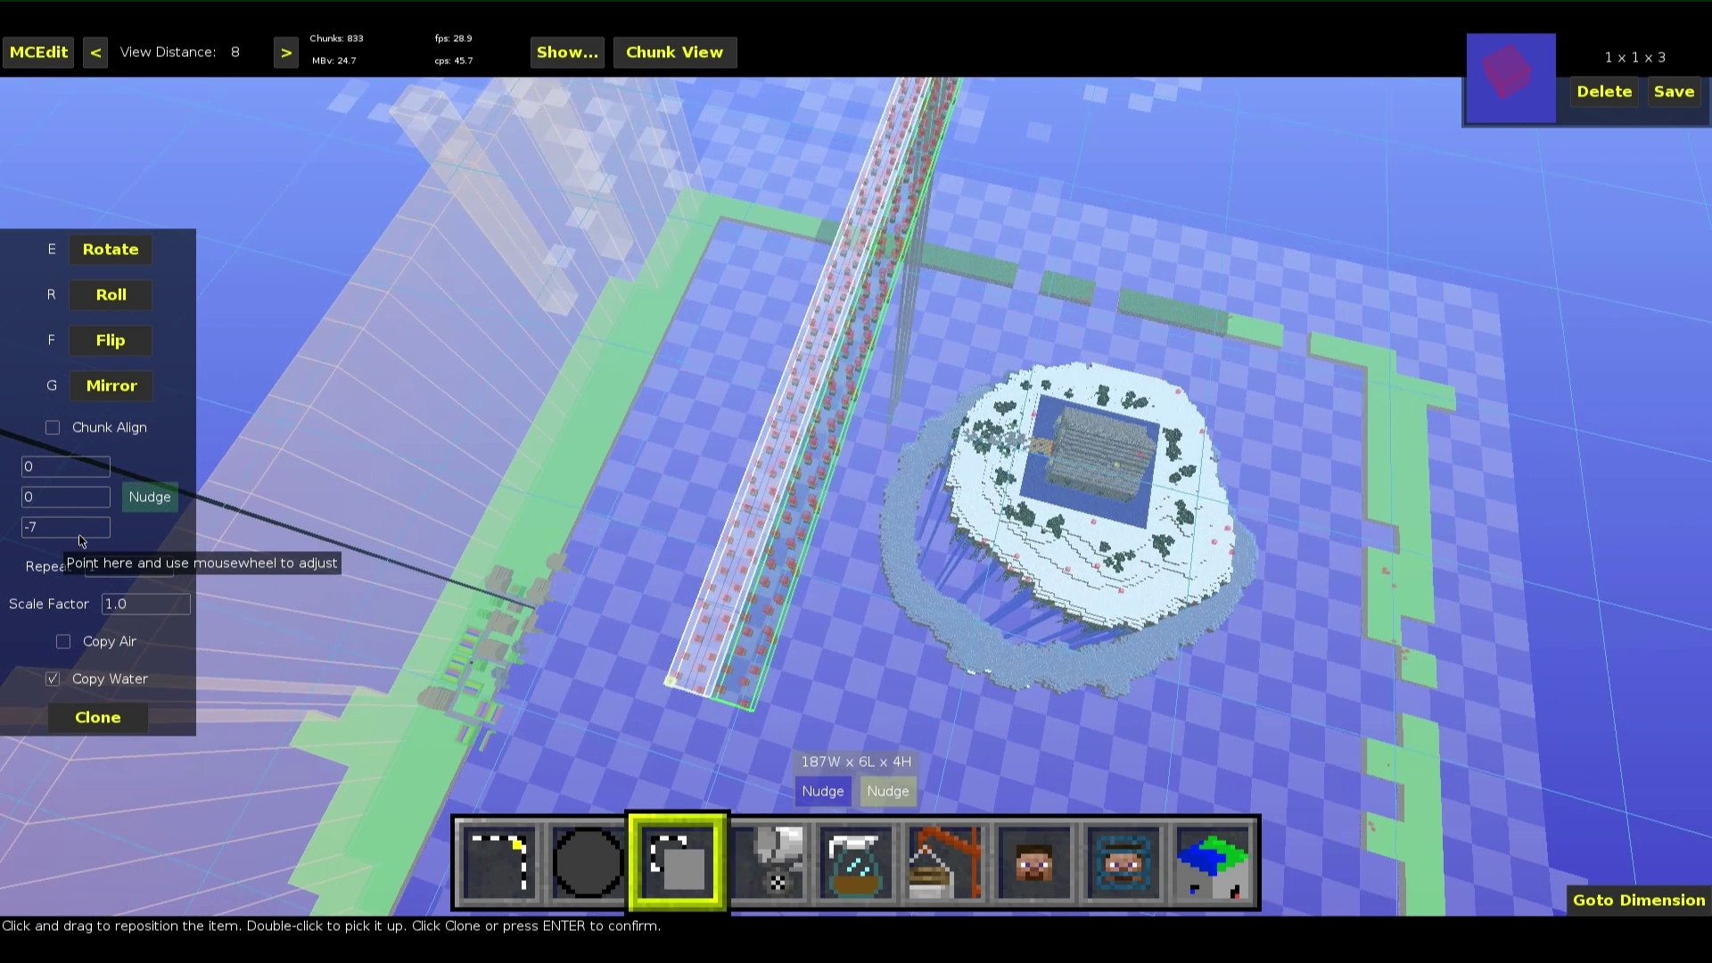
Set the row clone's repeat count to 28 to cover the area above the snowy island
scroll(102, 572, up, 20)
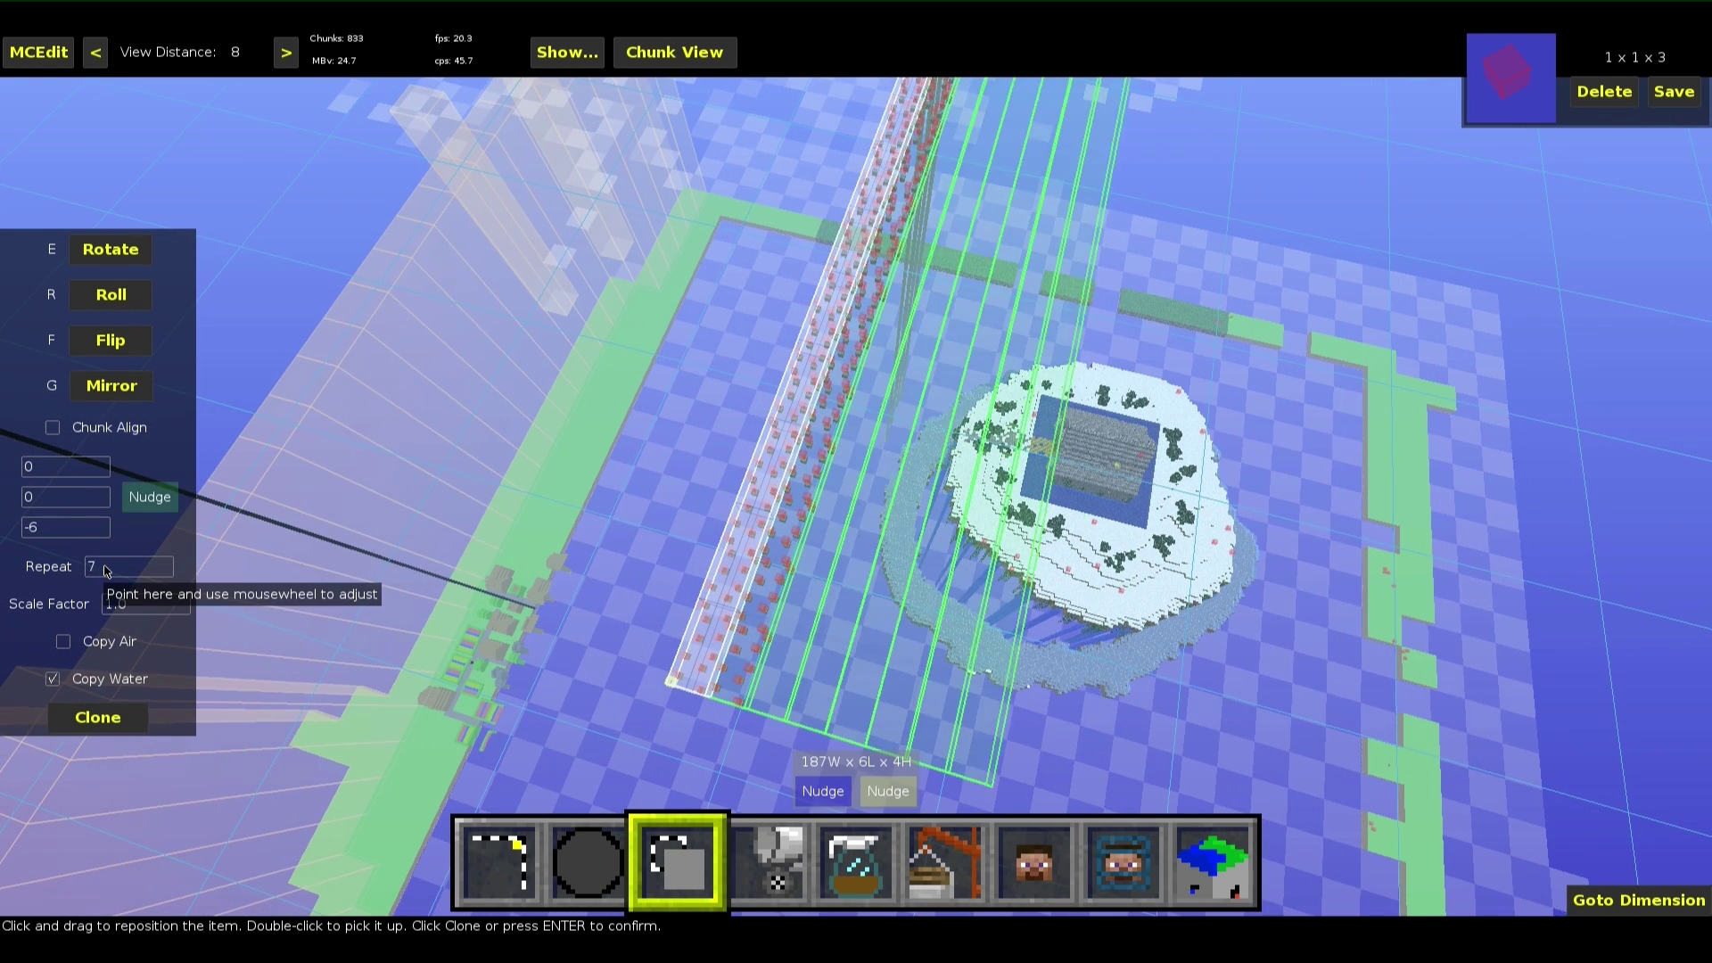
scroll(102, 572, up, 7)
key(d)
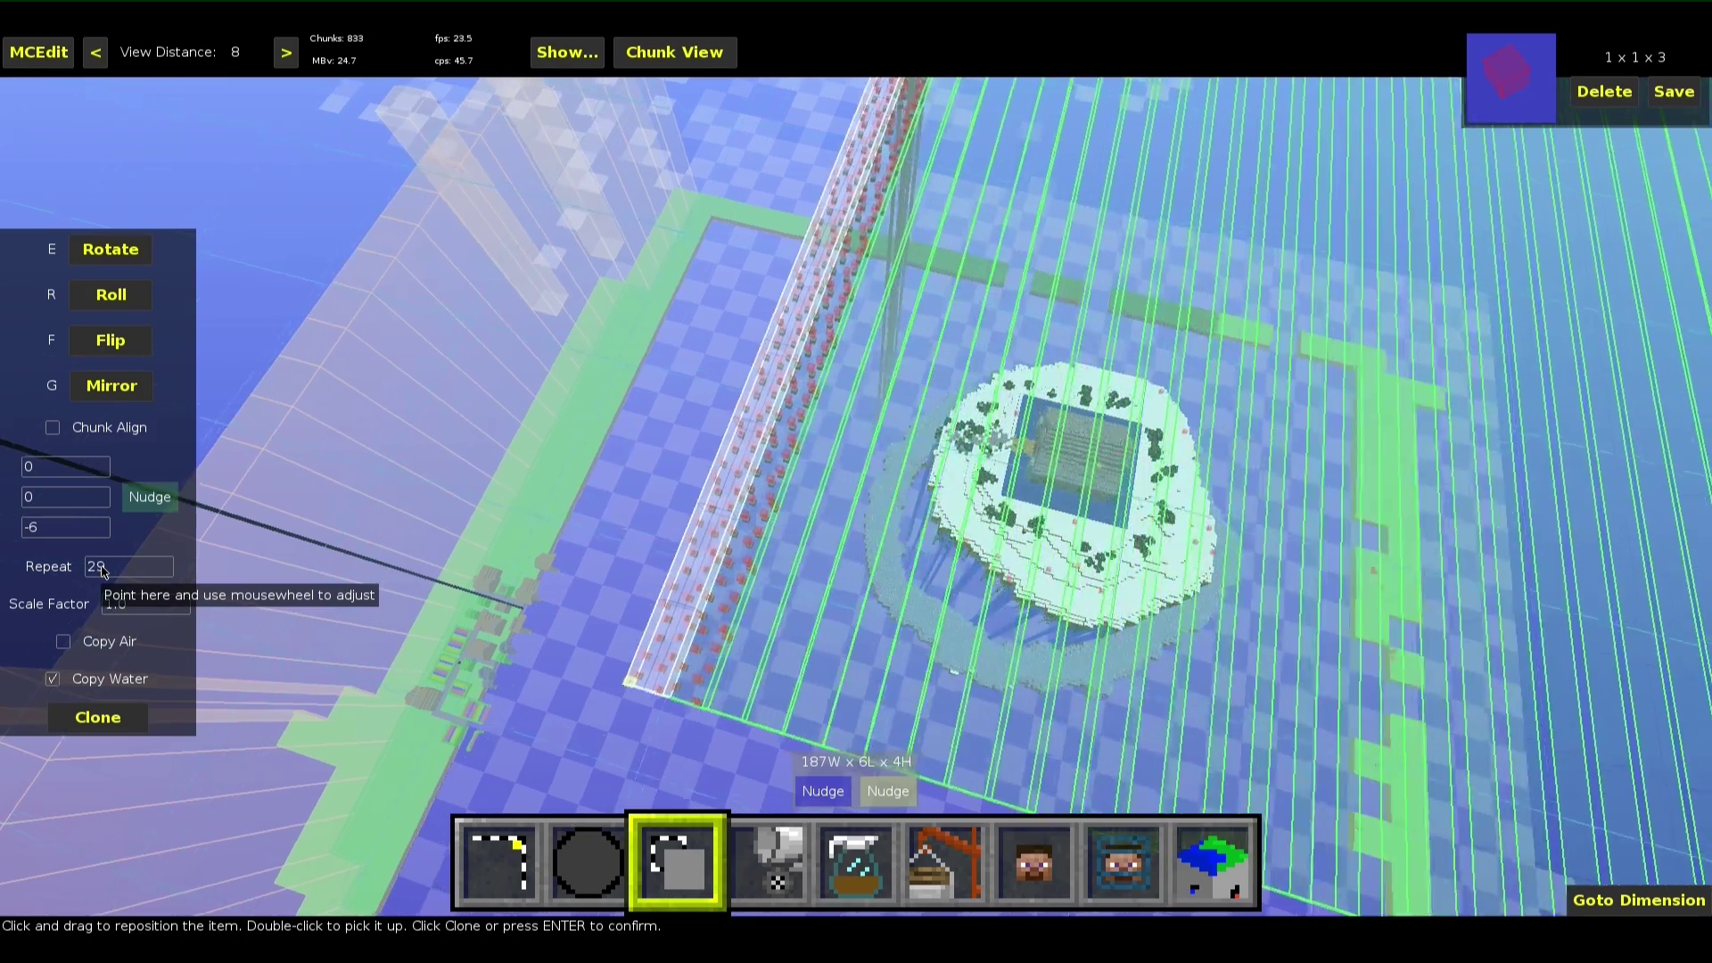
right_click(102, 571)
key(d)
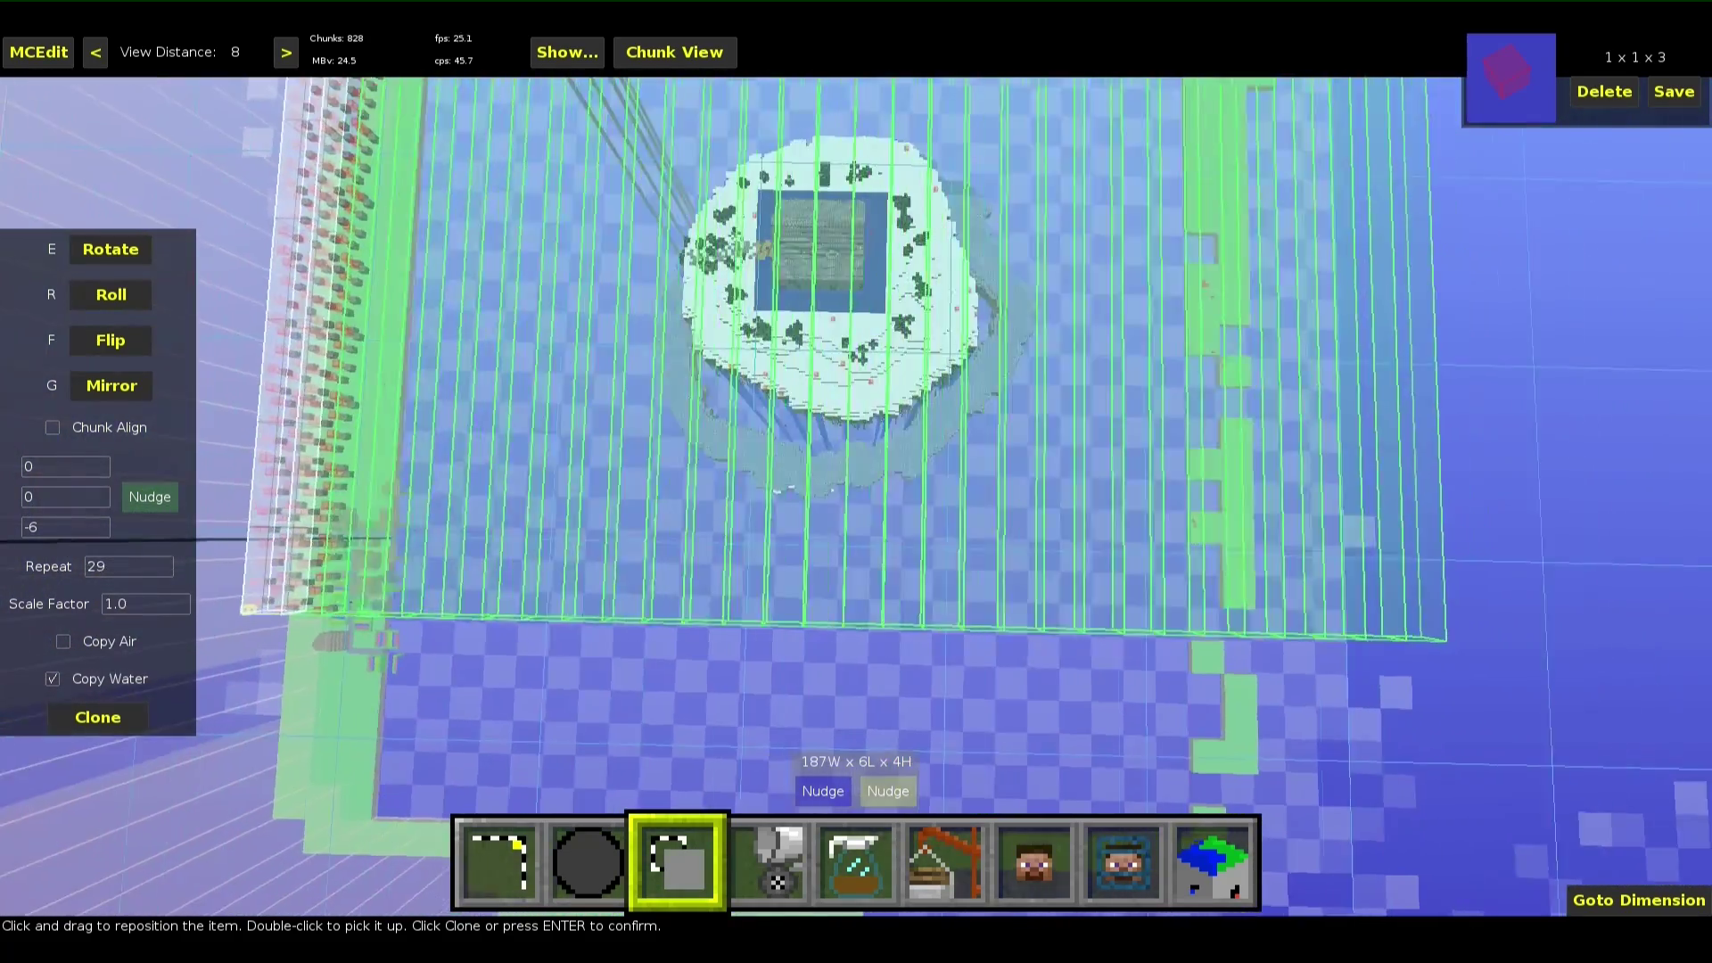
key(d)
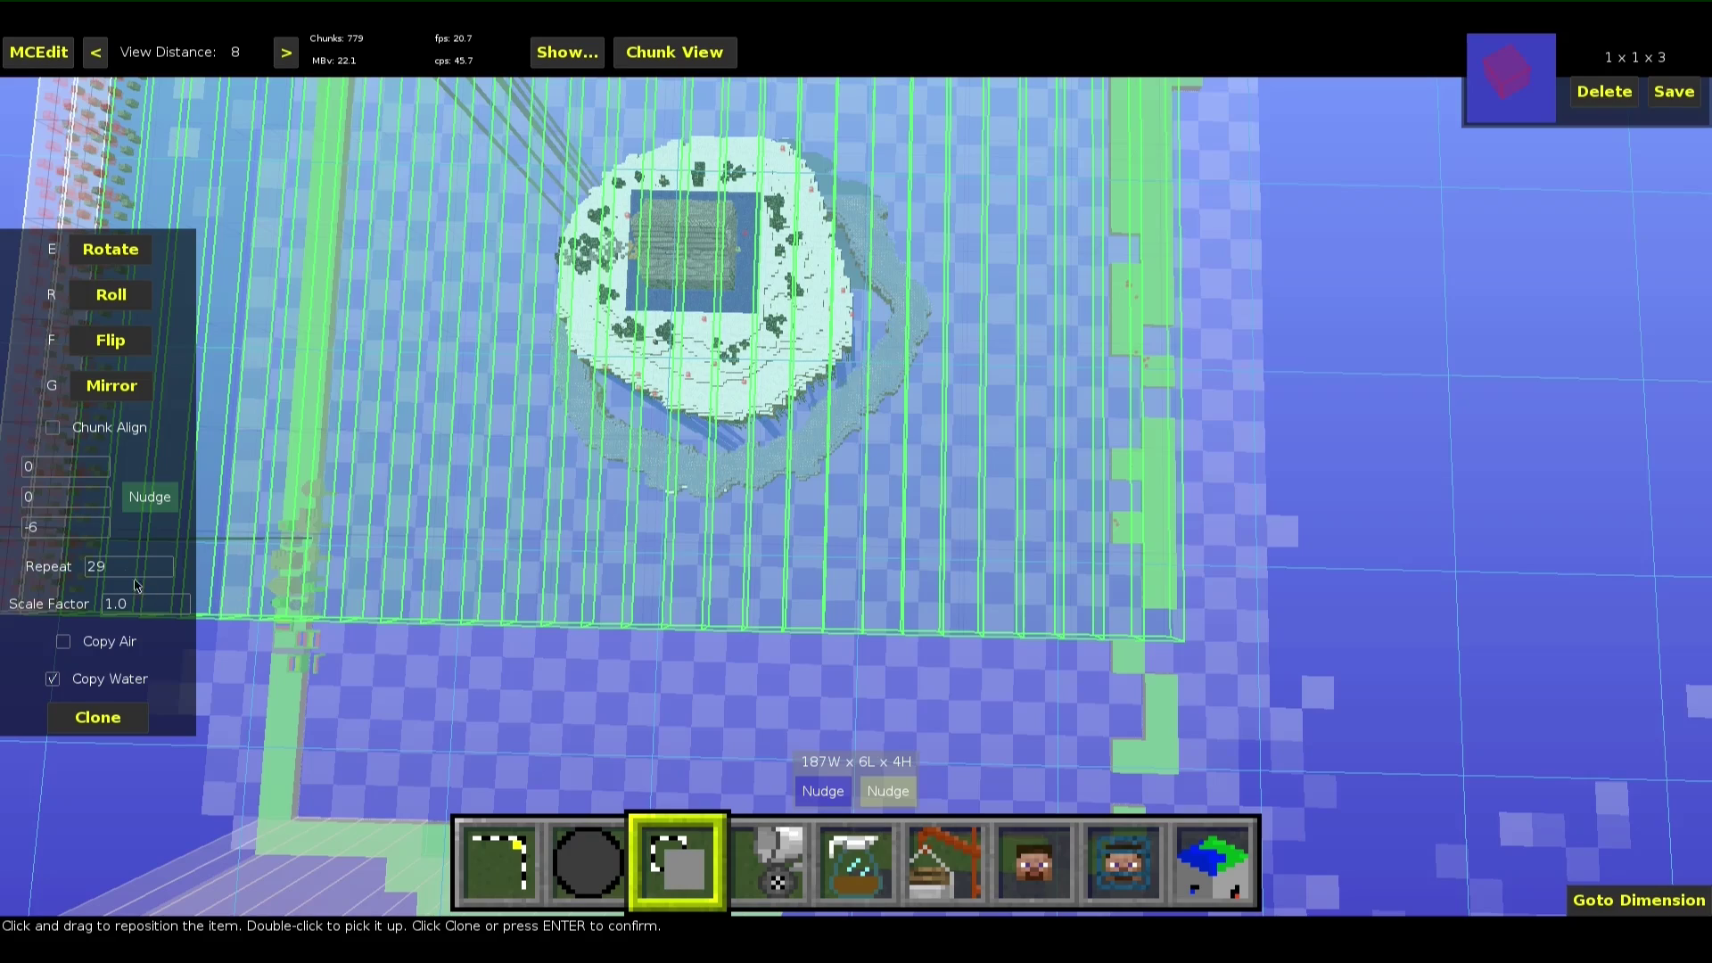
scroll(125, 576, down, 1)
key(d)
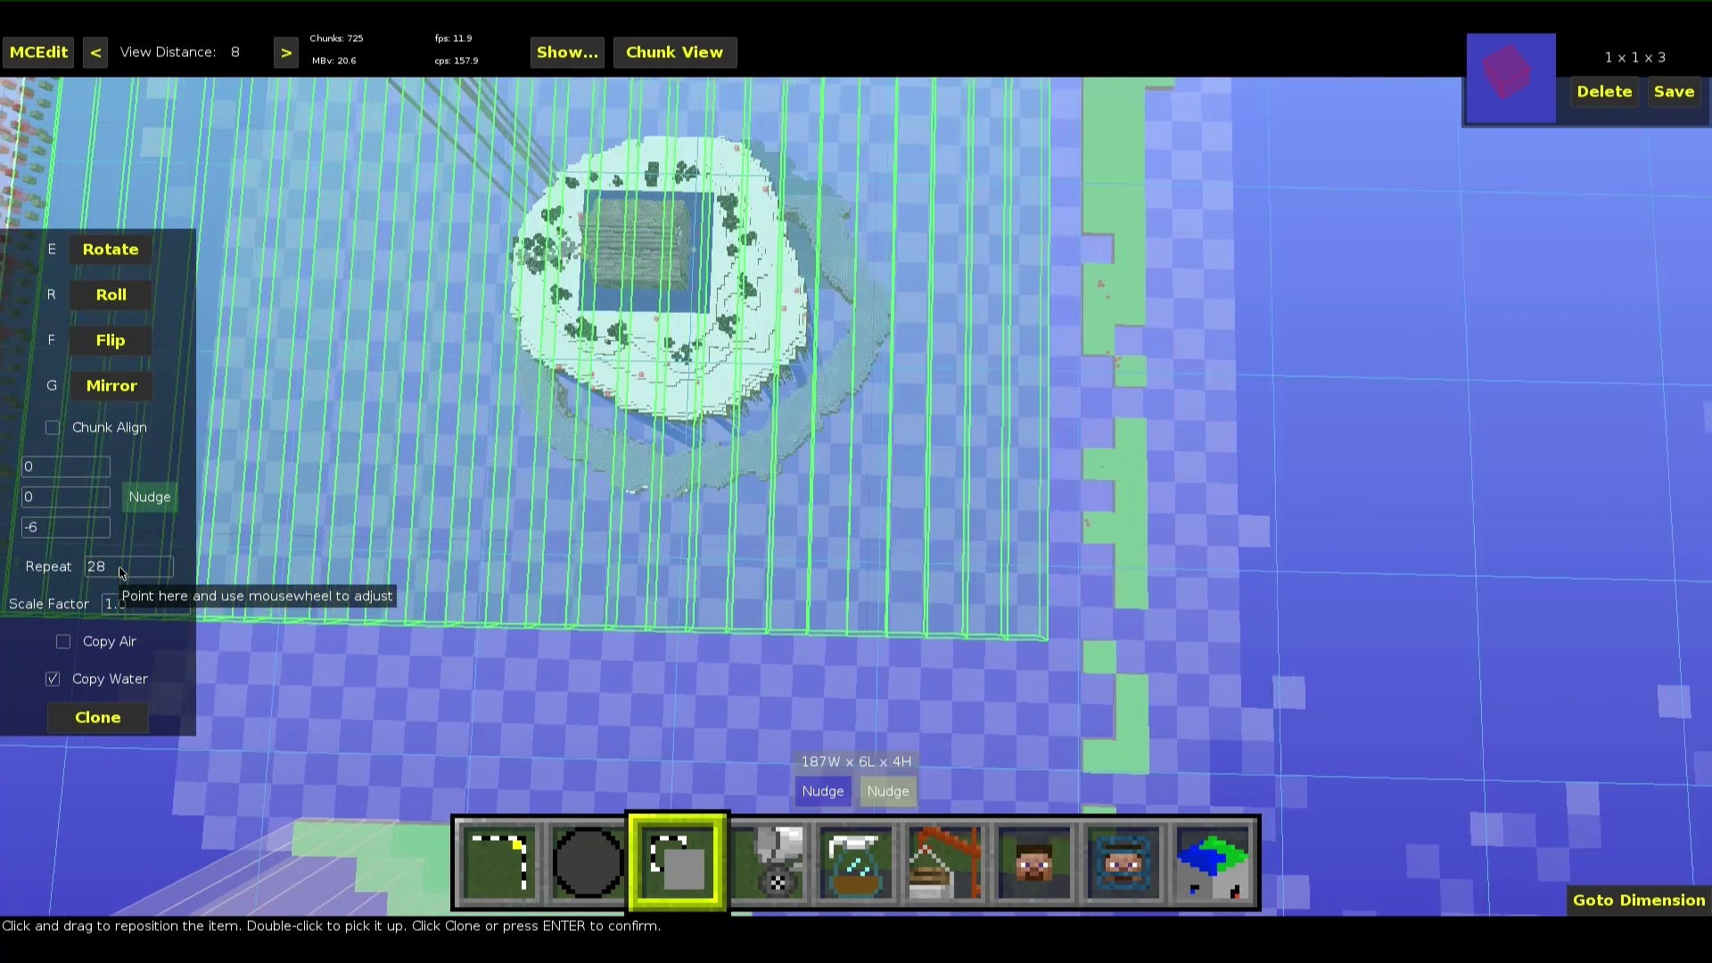
Create the cloned rows over the island and save the world
click(98, 716)
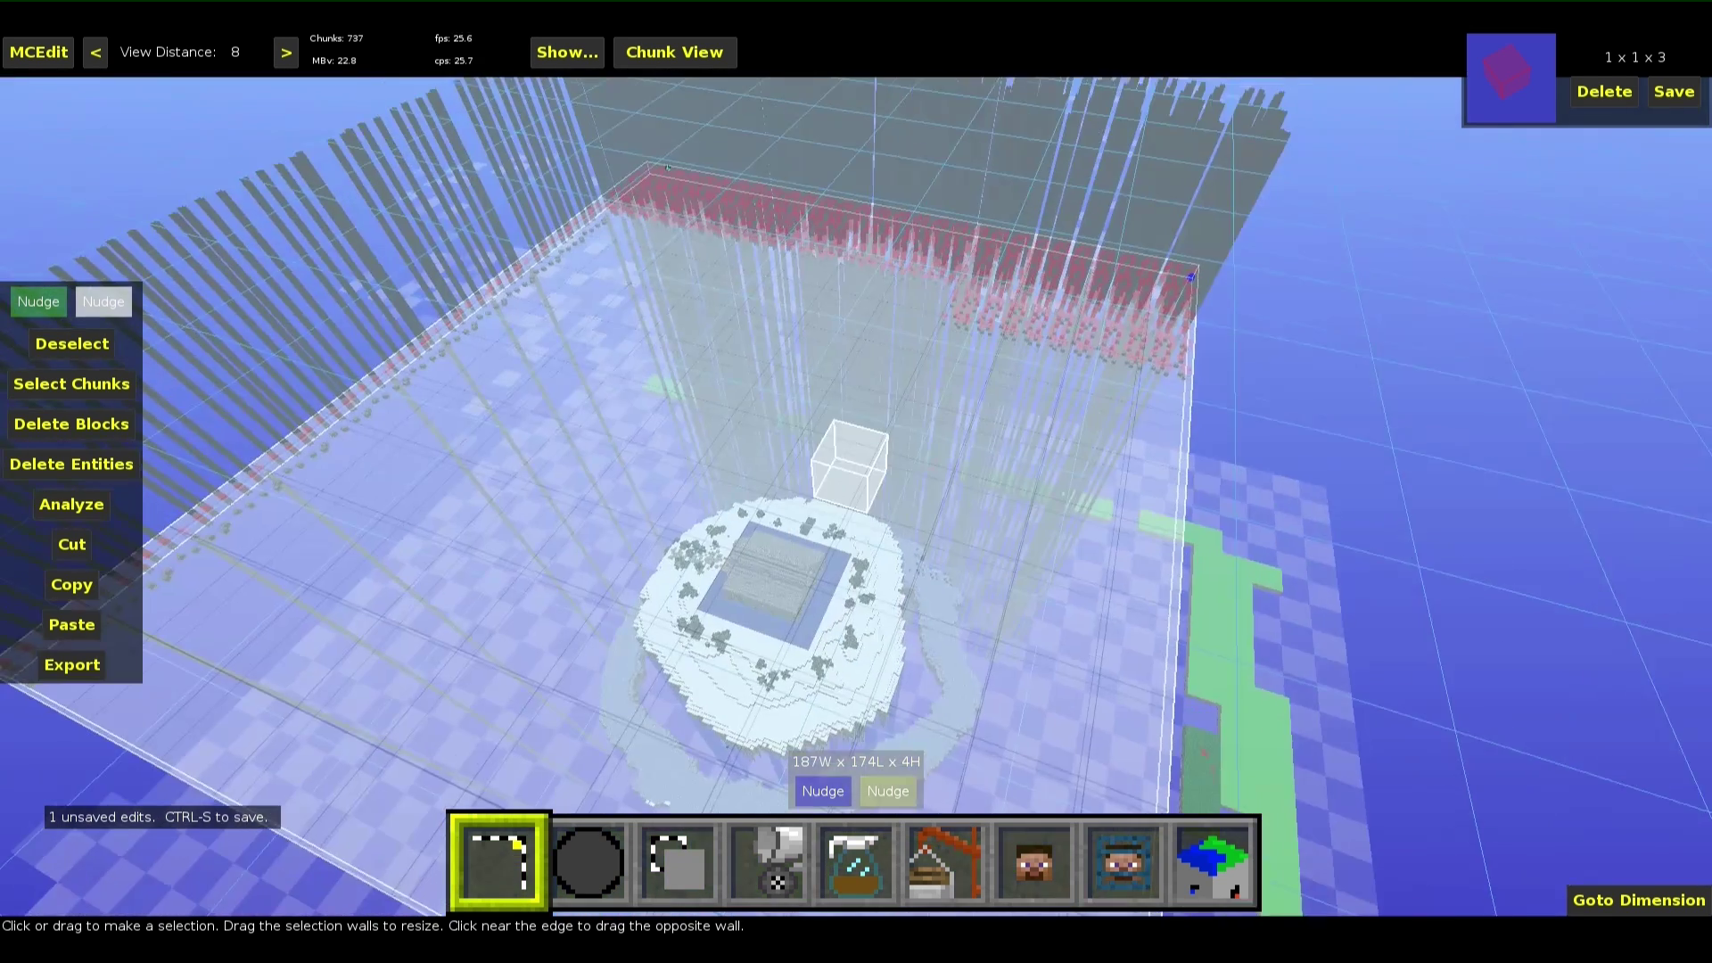
right_drag(751, 462, 751, 357)
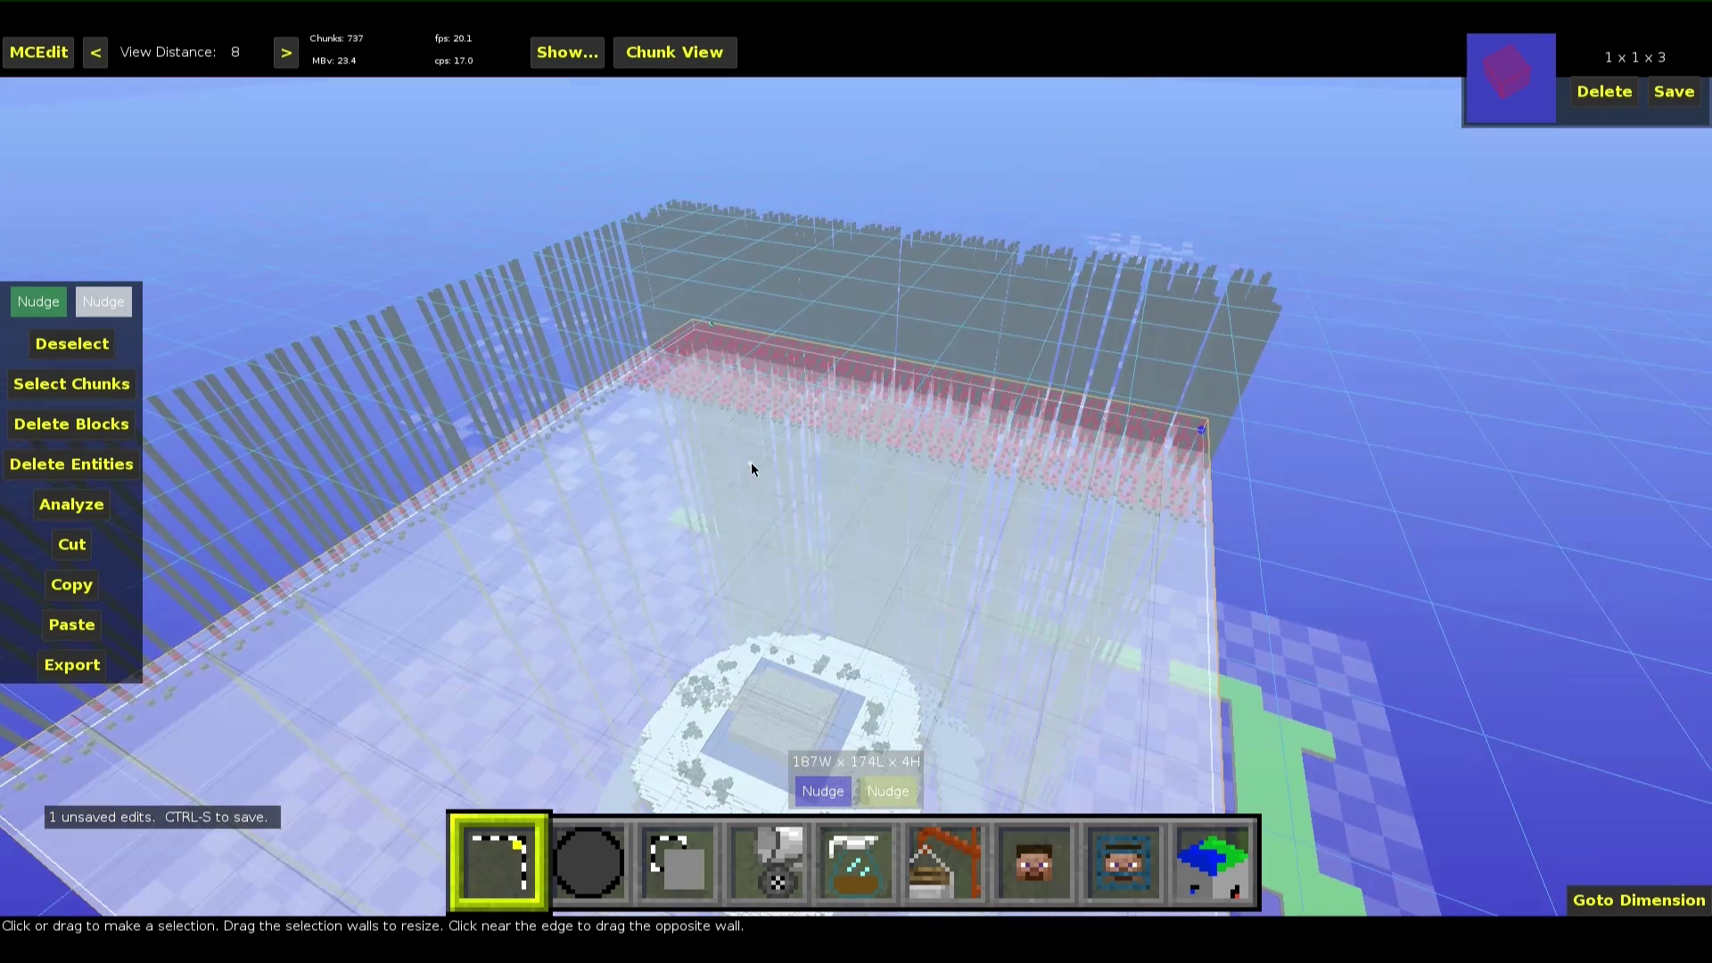
key(ctrl+s)
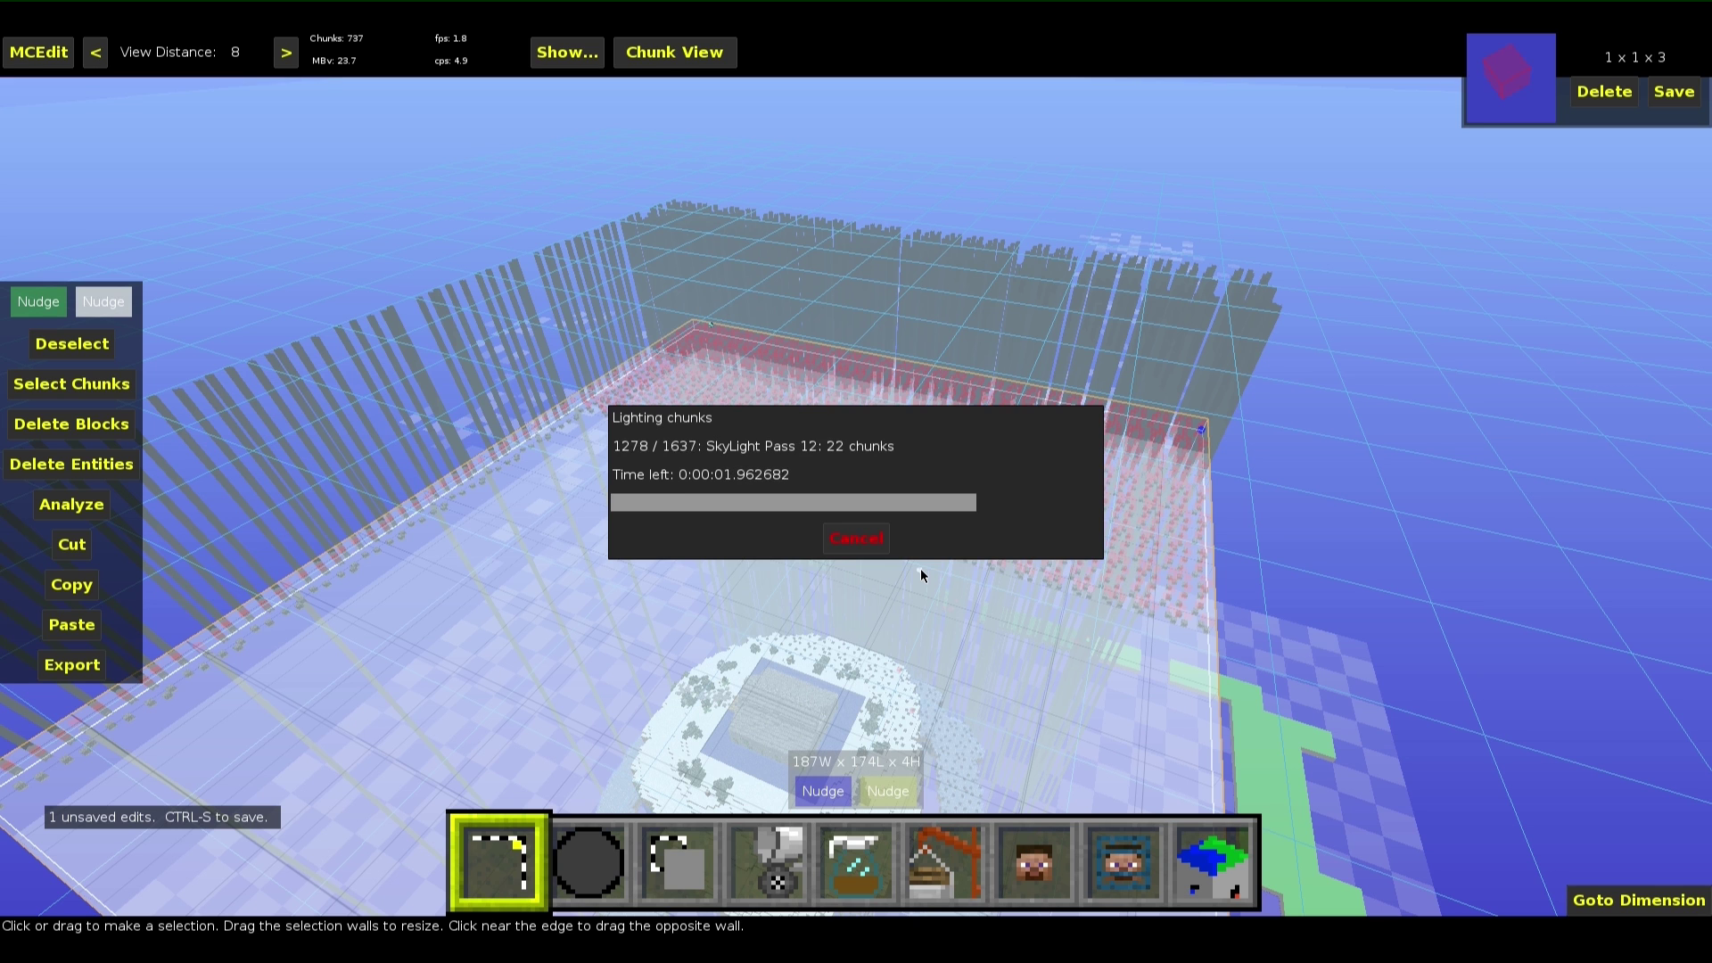
Examine the cloned layer of stone and falling blocks above the snowy island from above and close up
right_click(920, 569)
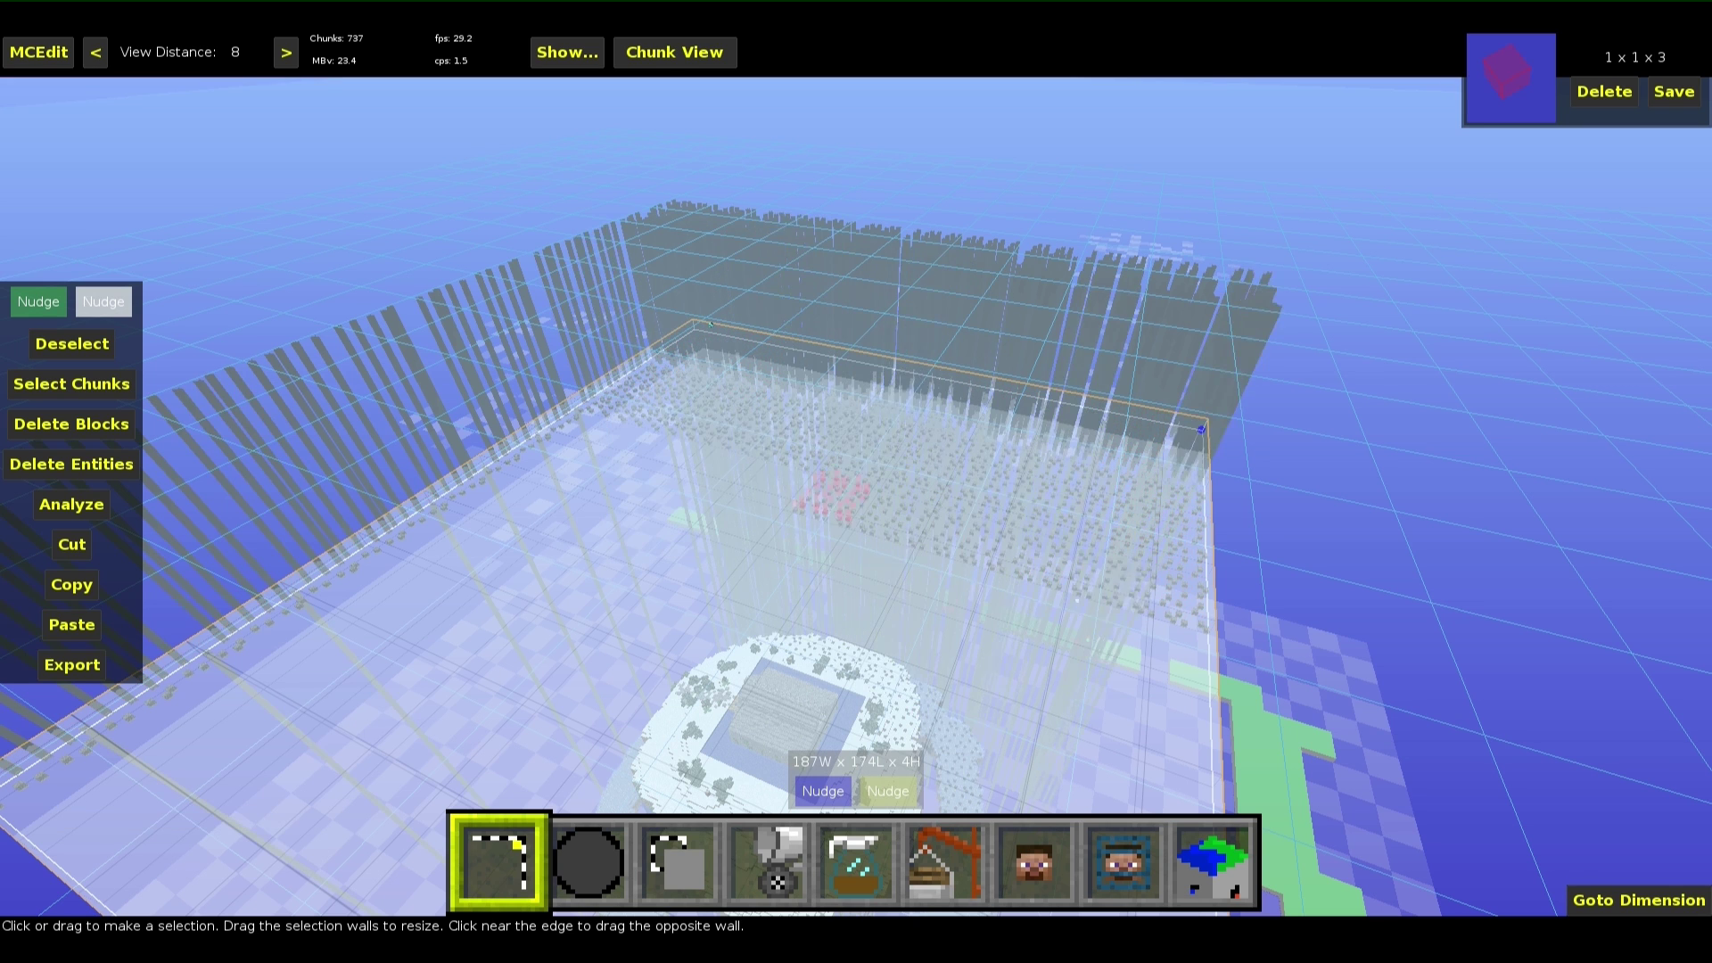
key(w)
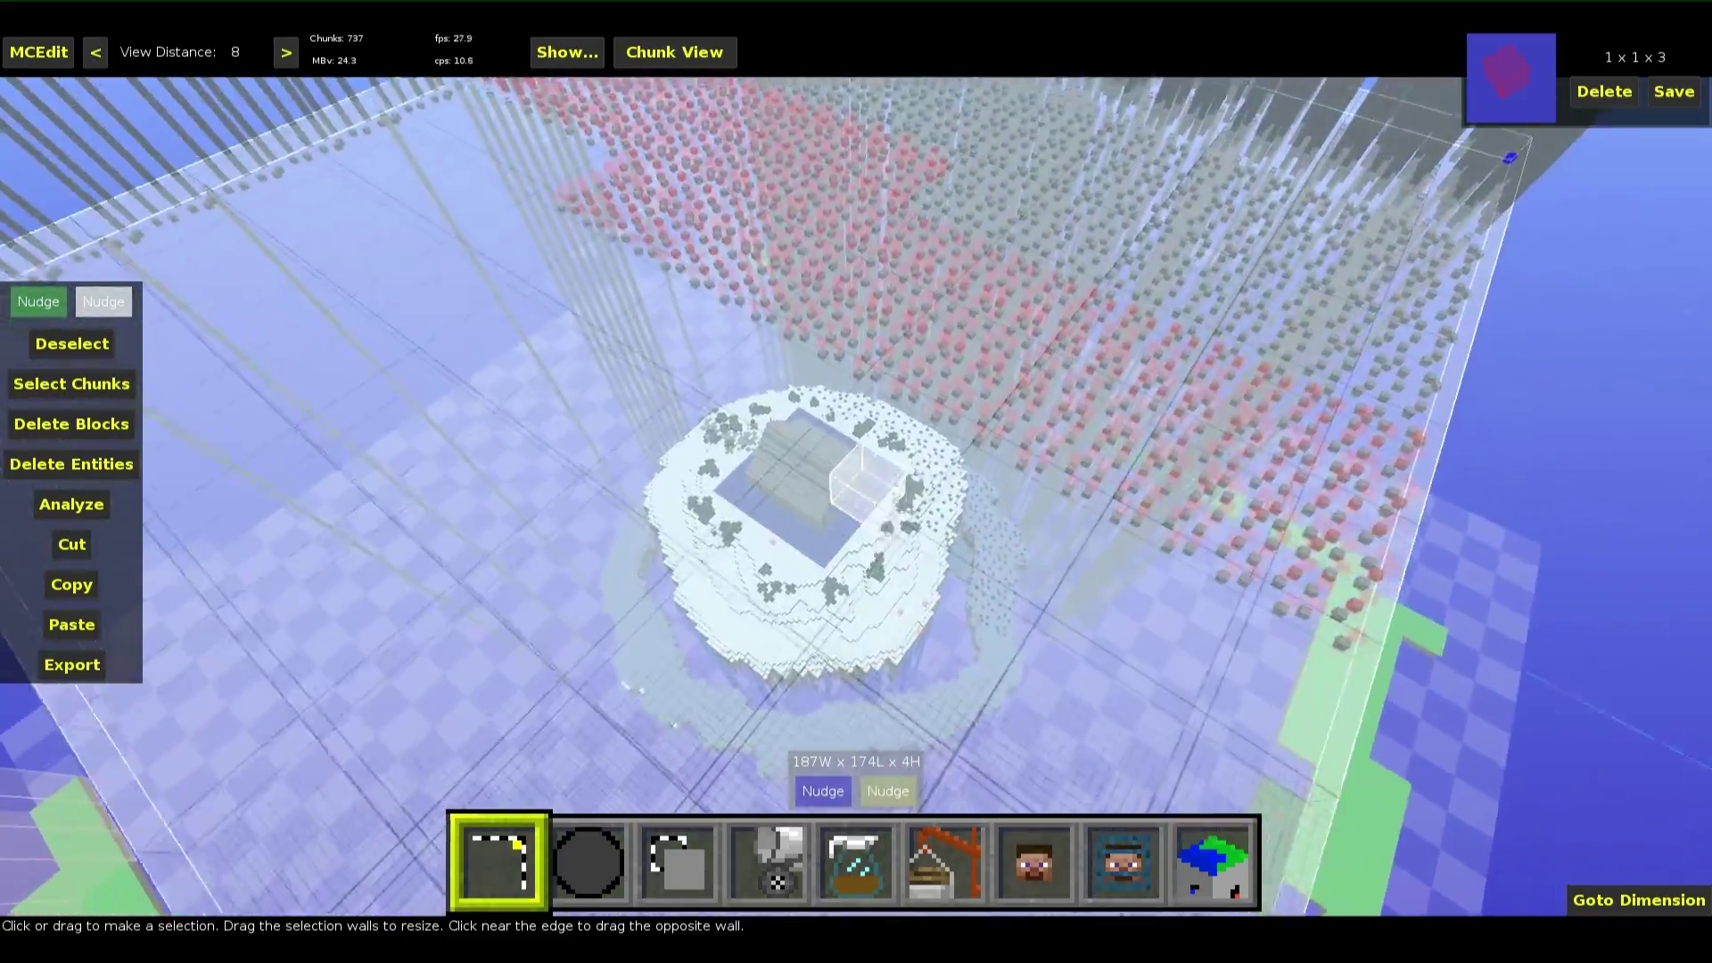
key(s)
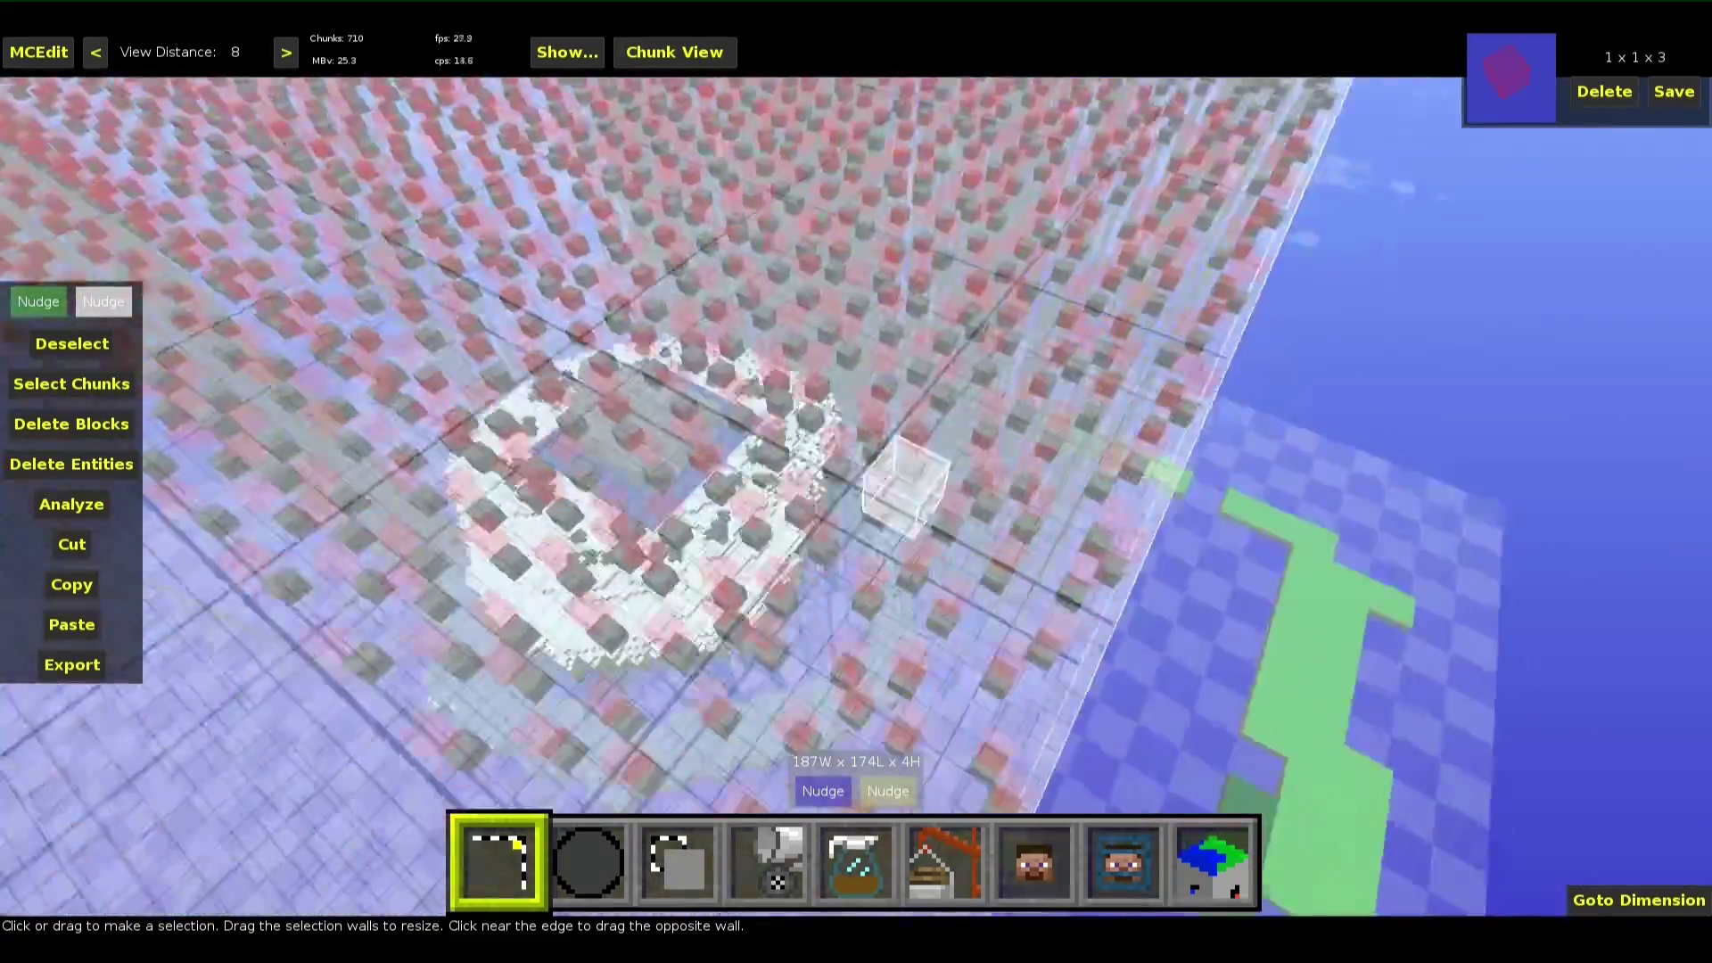
key(w)
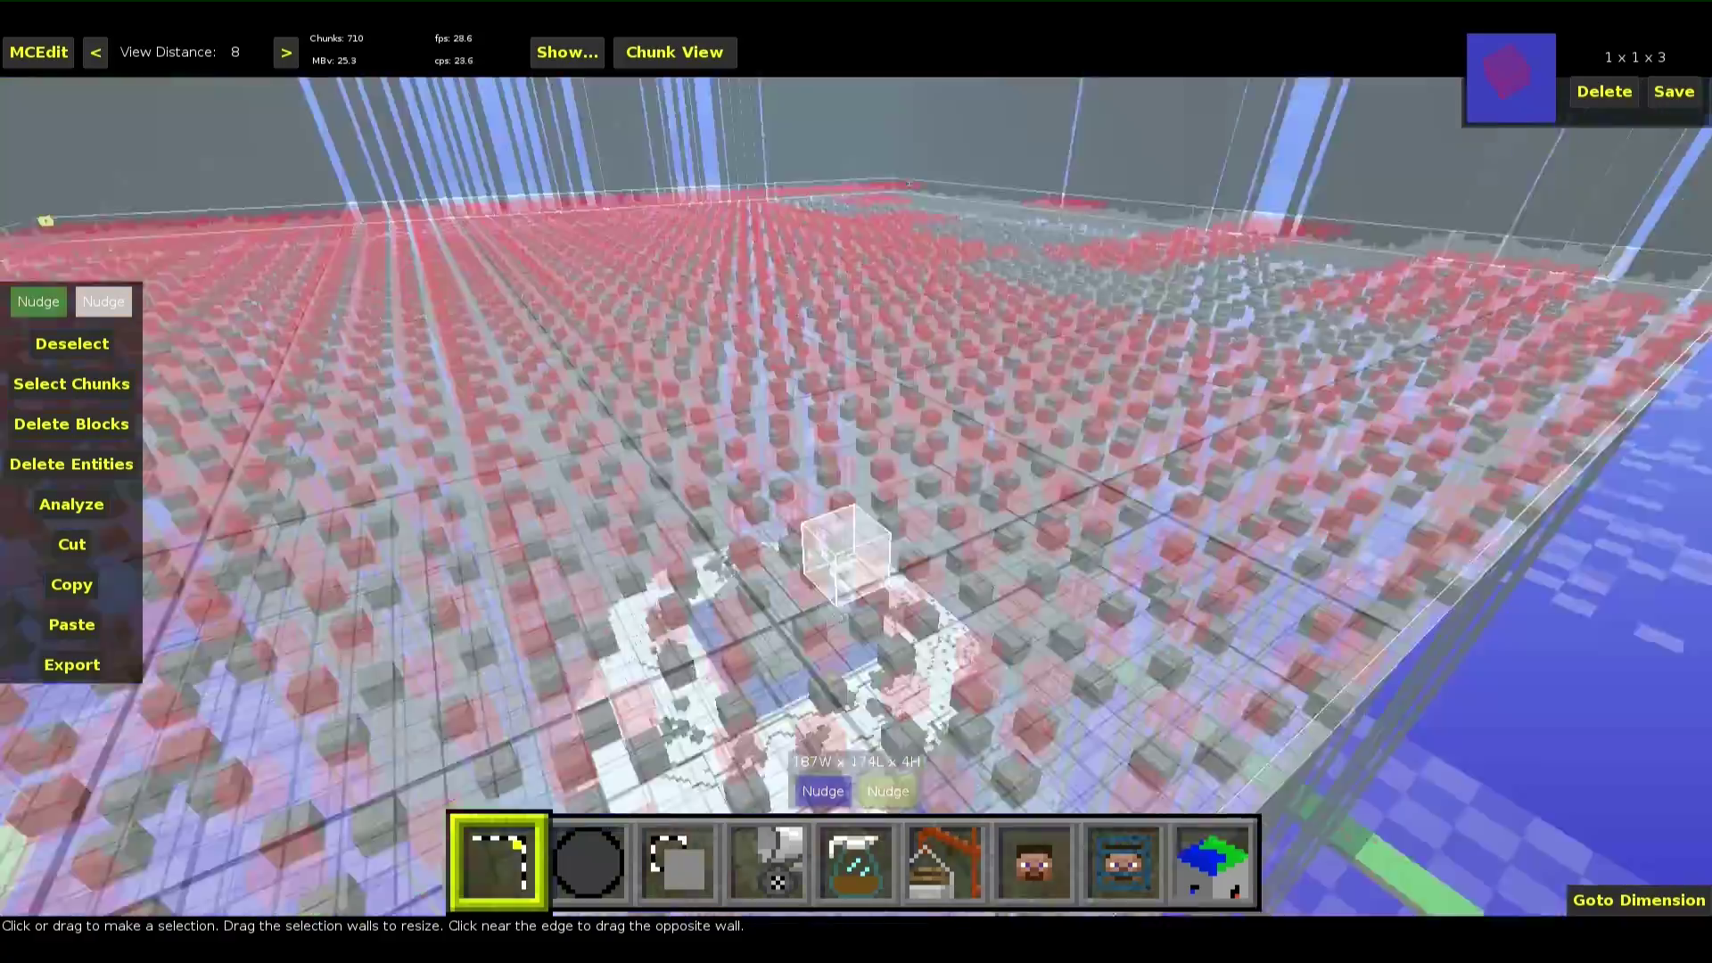
key(w)
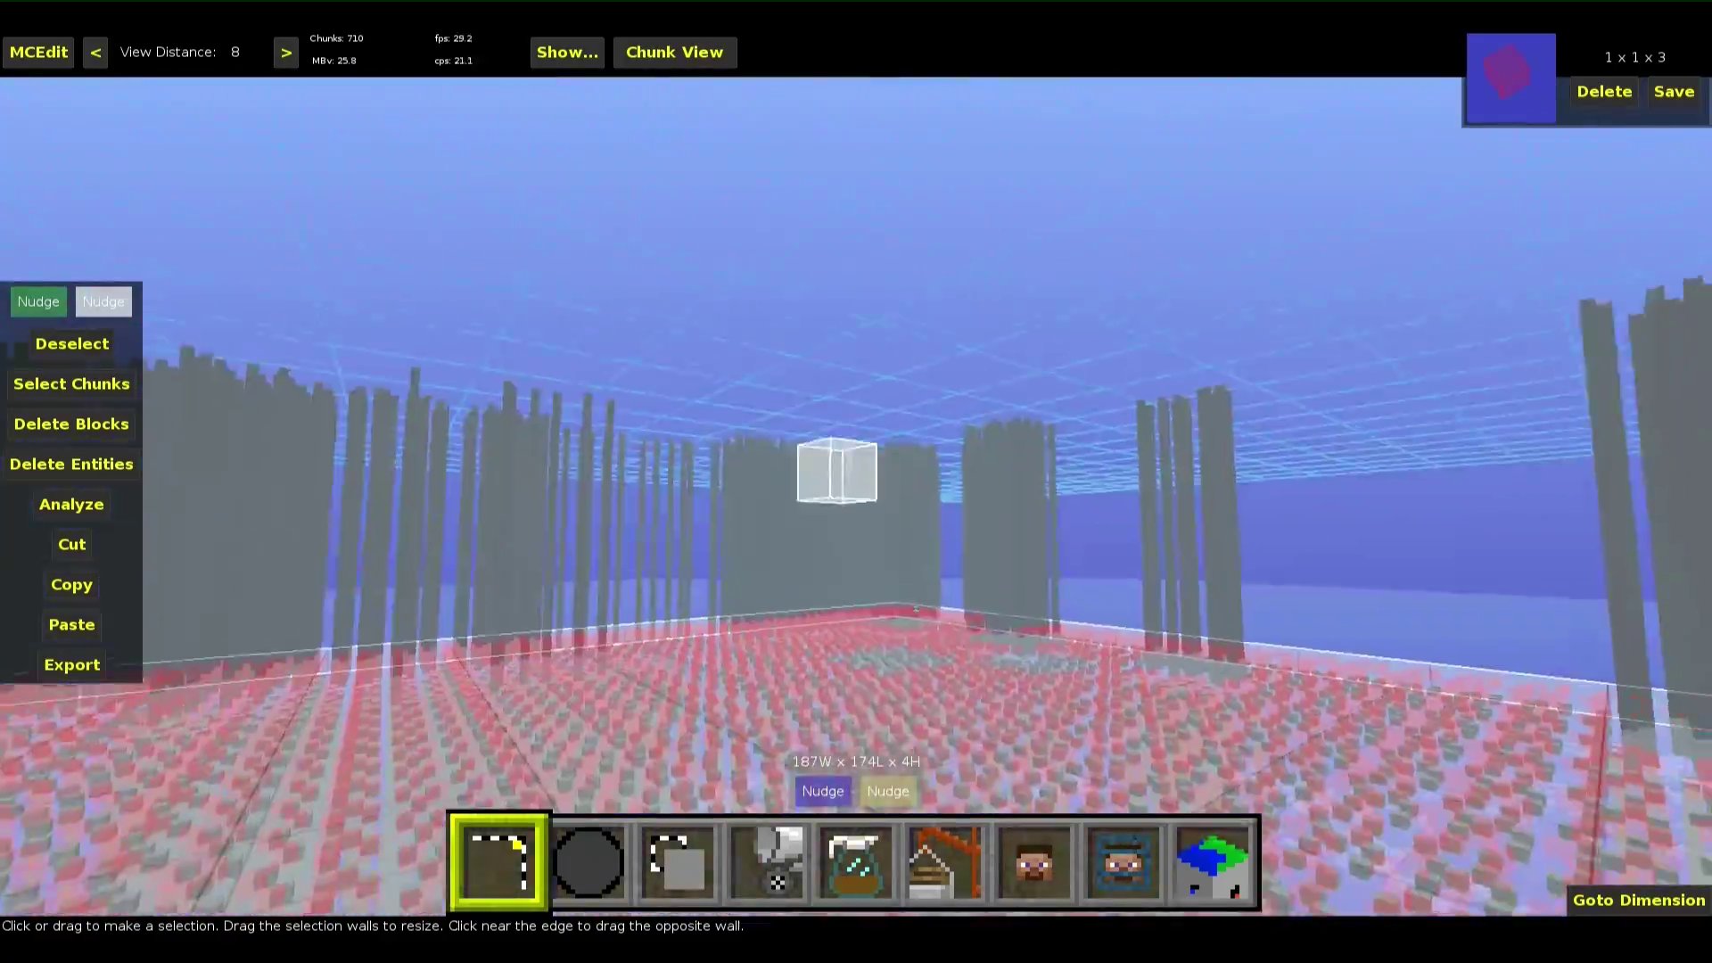
key(w)
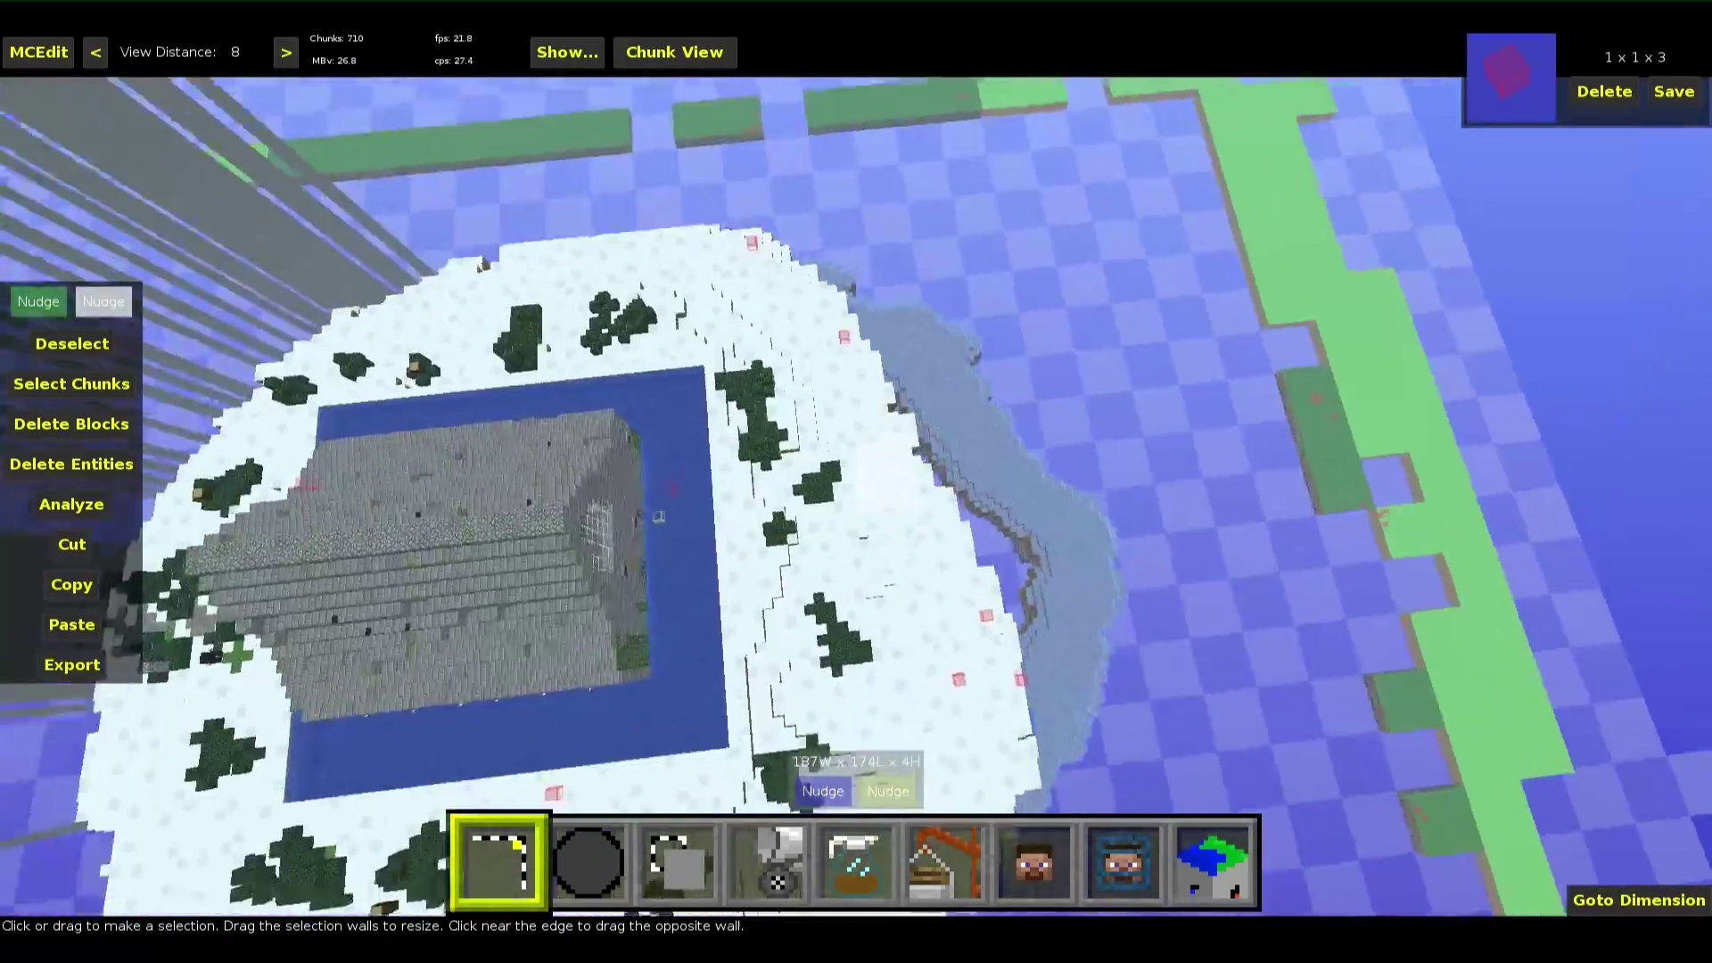
right_click(811, 692)
key(w)
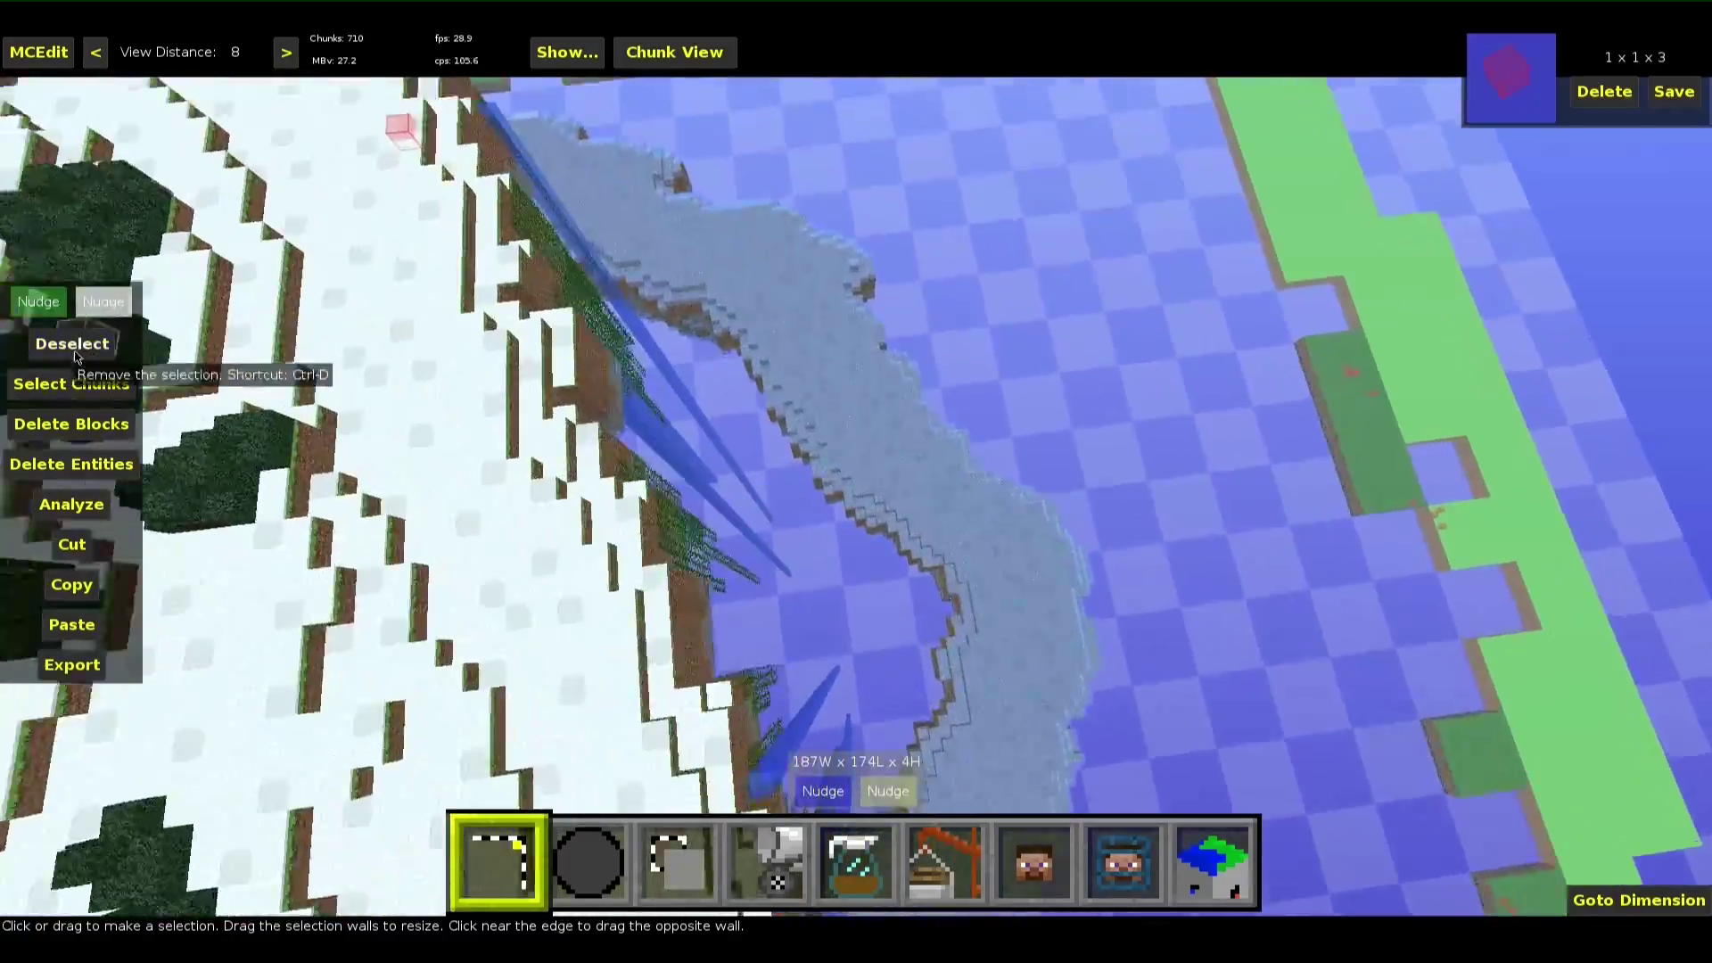
Deselect the cloned region and examine the falling-block pattern and the island from several viewpoints
click(75, 346)
right_click(75, 346)
key(w)
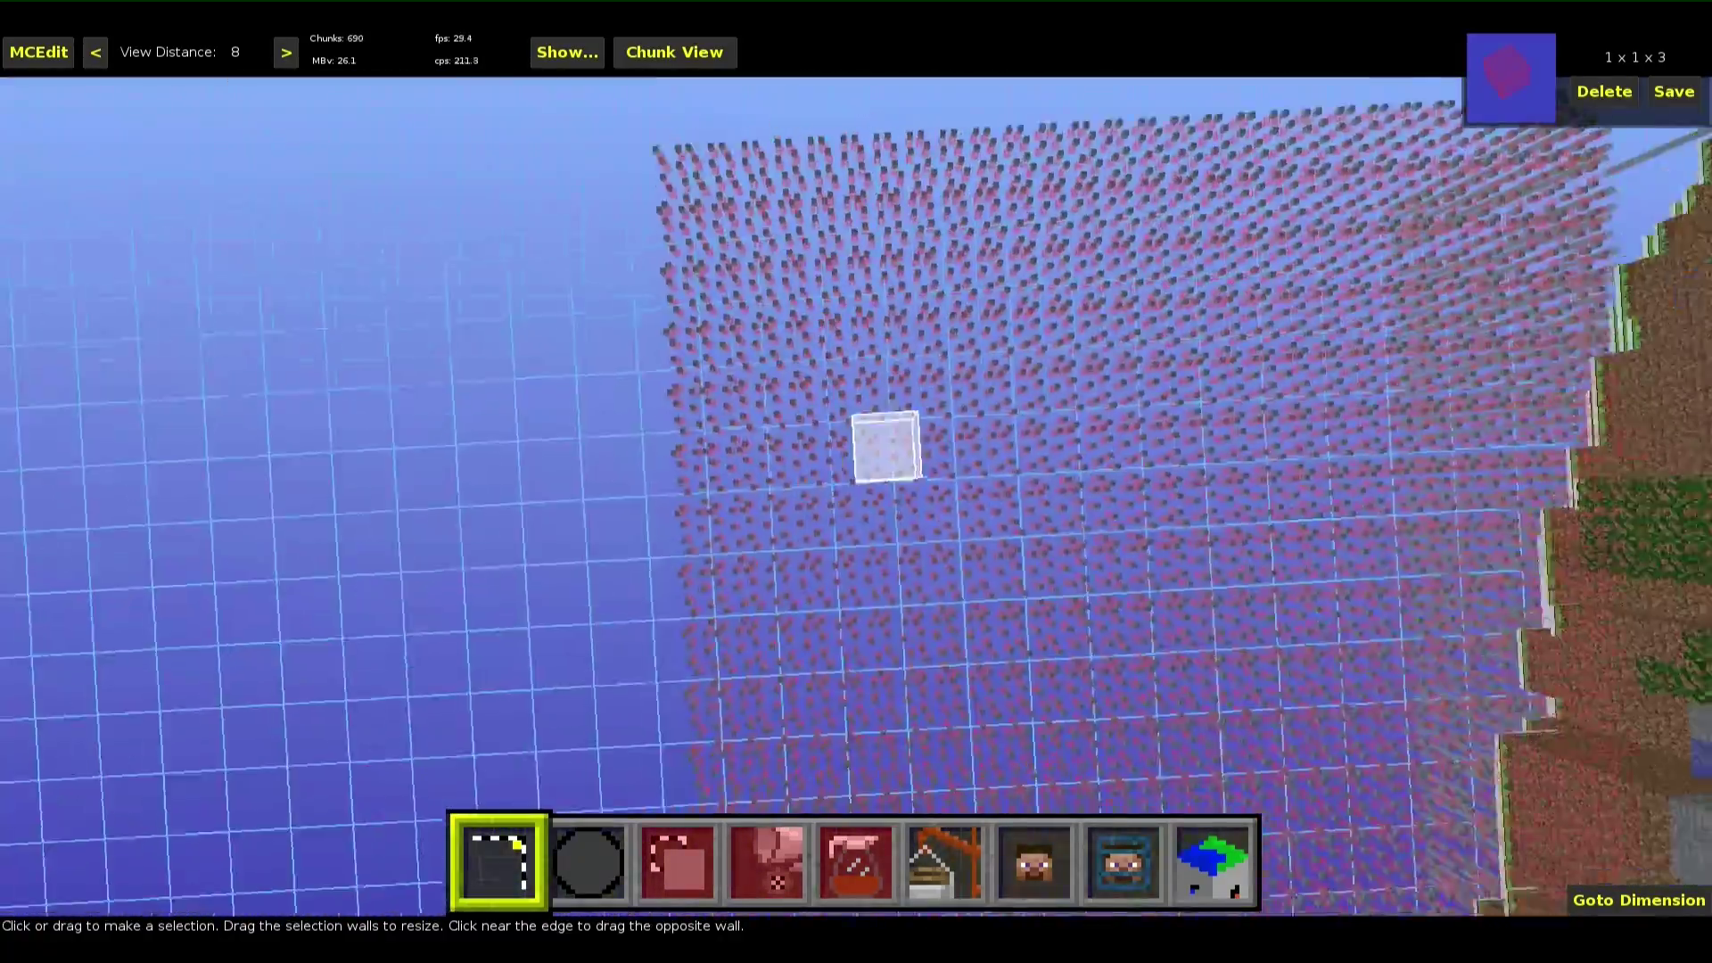
key(w)
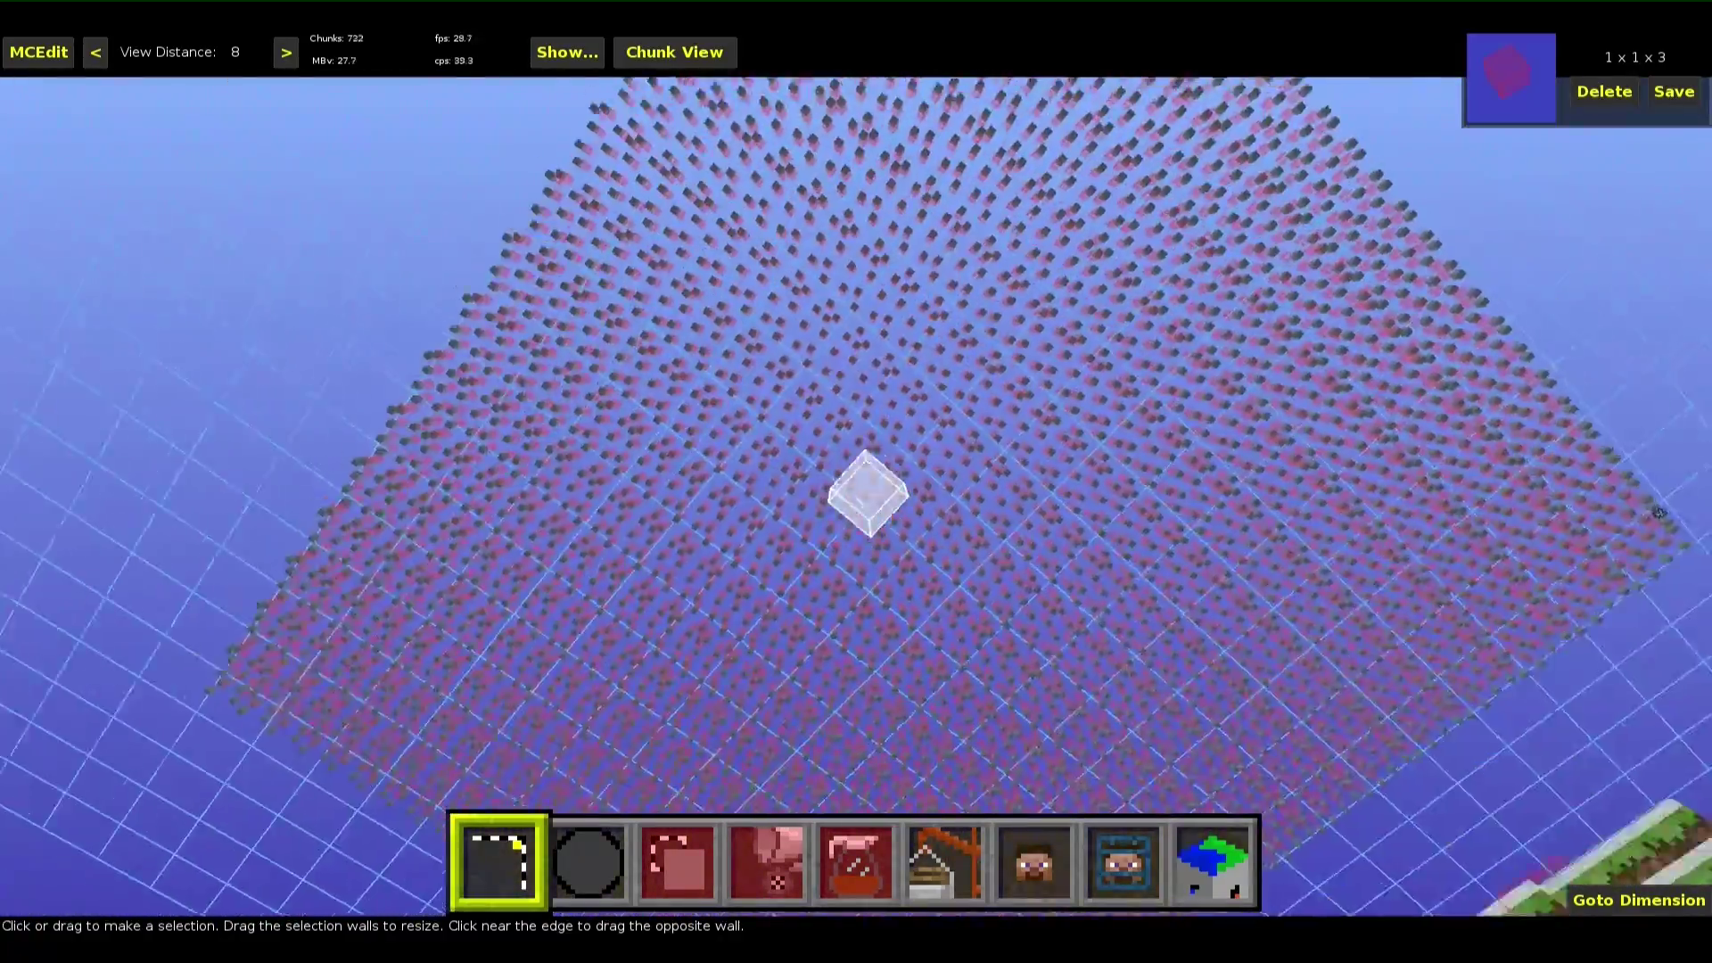
right_click(785, 351)
right_click(880, 434)
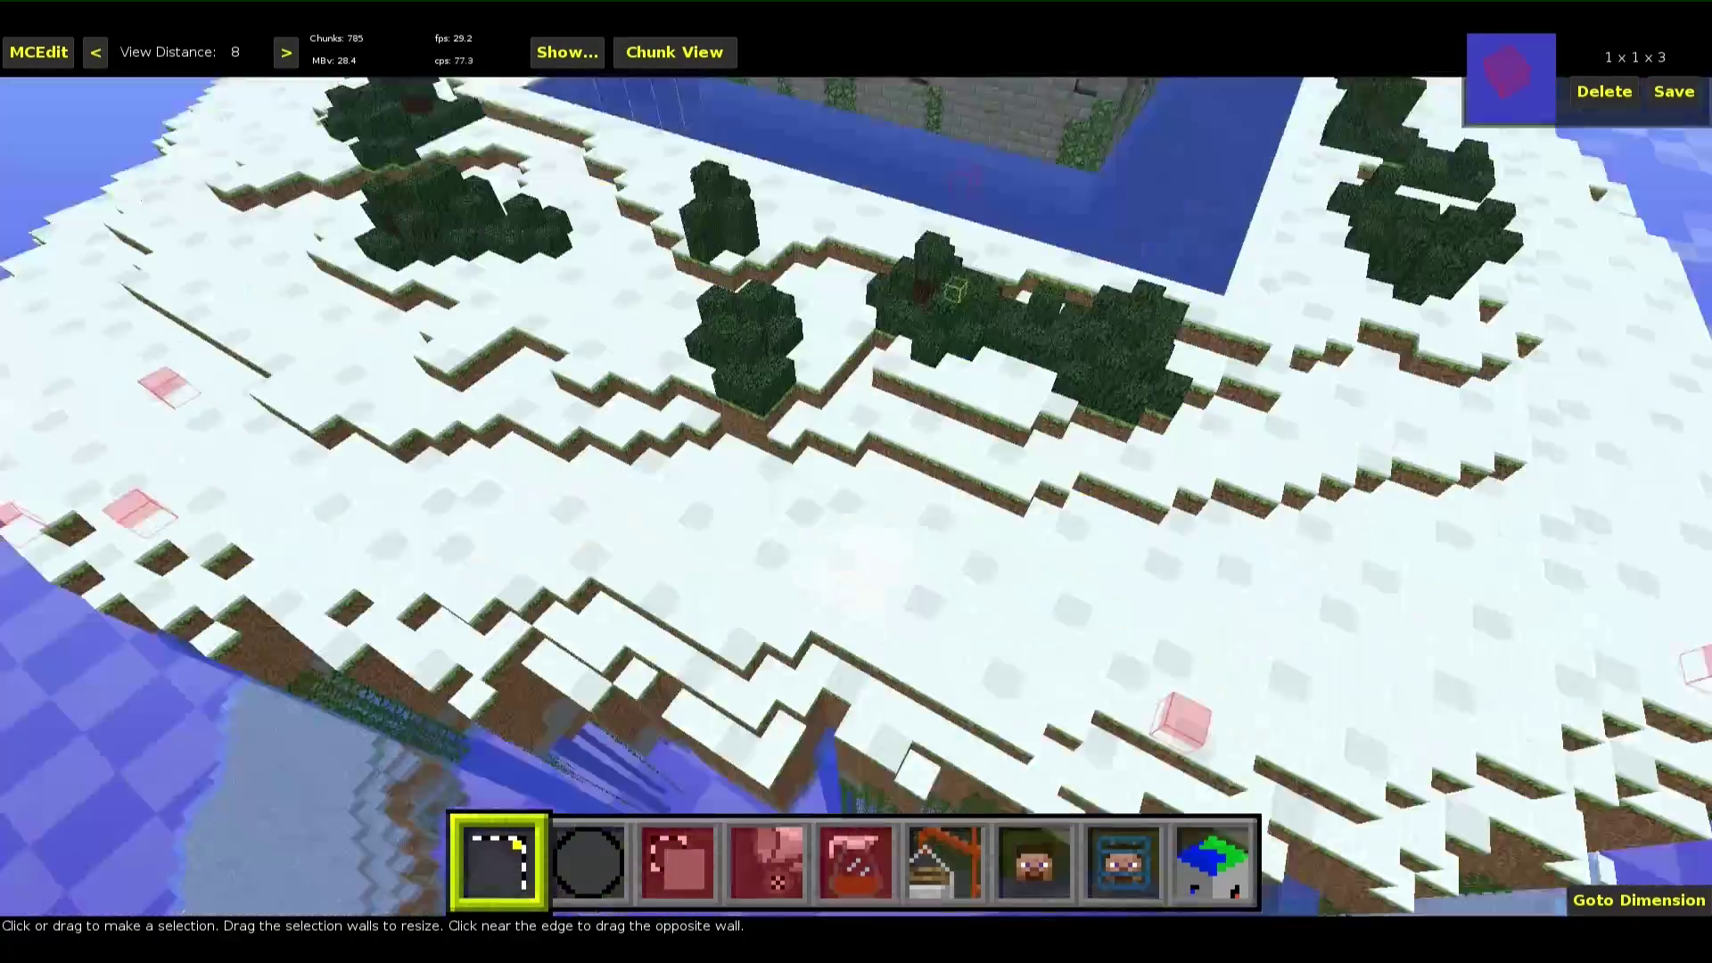
right_click(841, 294)
key(s)
right_click(996, 492)
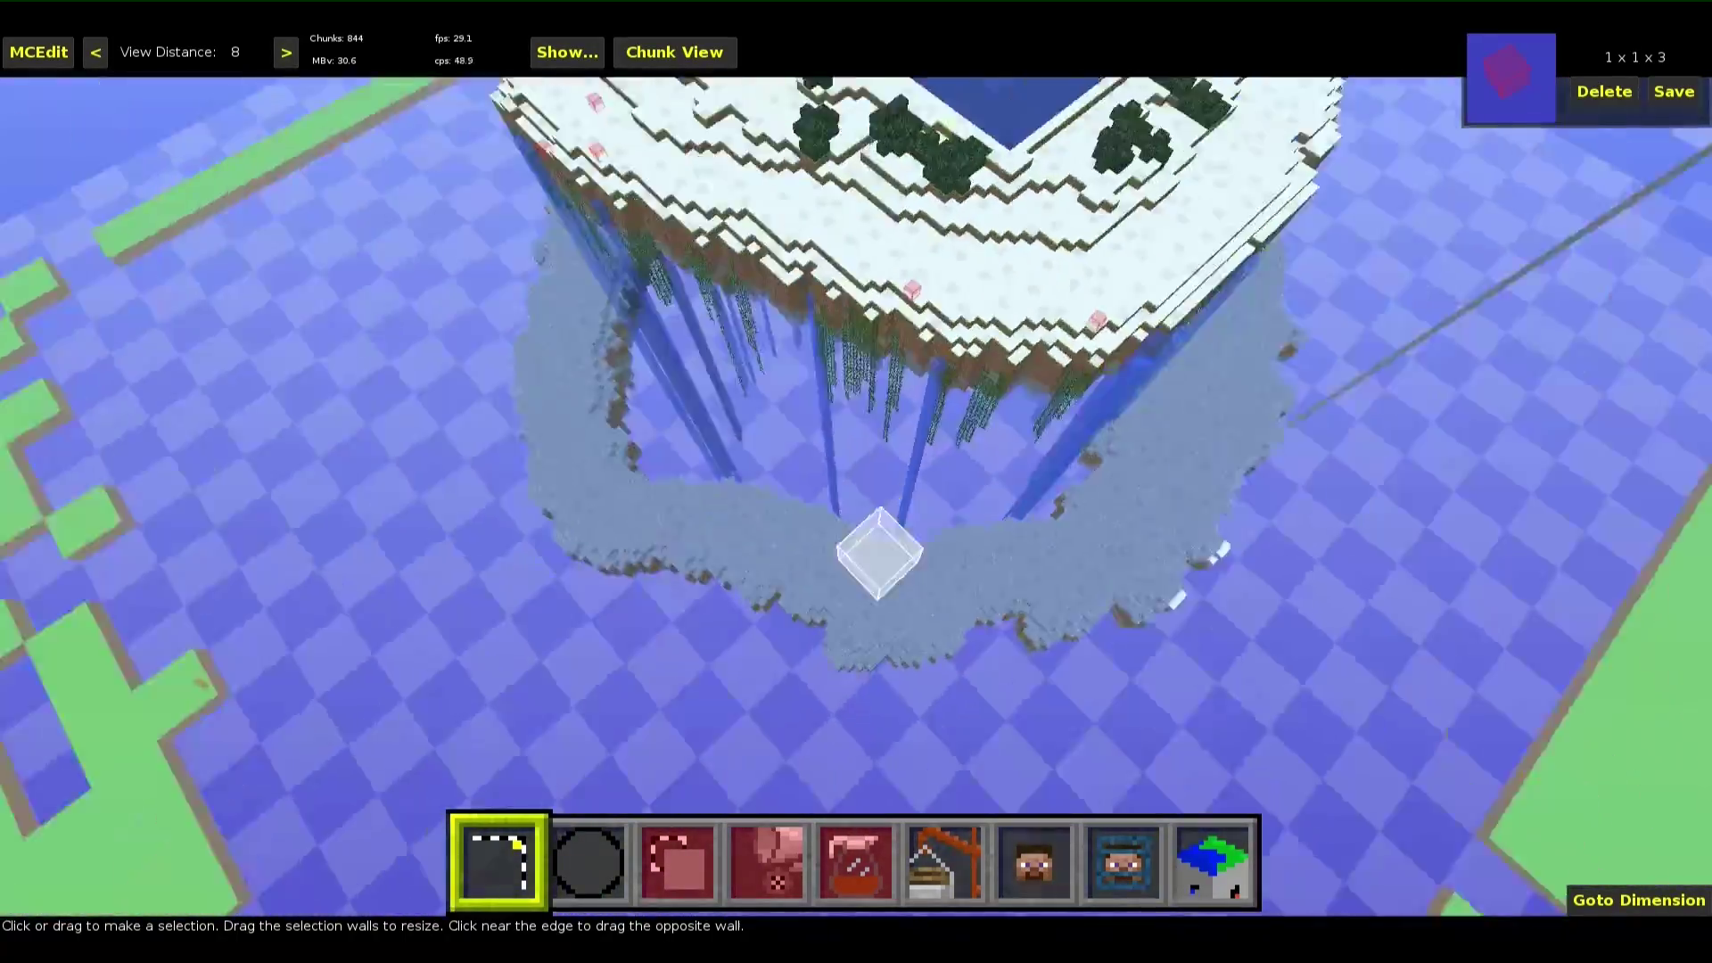
Select a flat region of 147 × 146 blocks, 2 blocks high, spanning the snowy island
right_drag(878, 553, 803, 455)
right_drag(803, 548, 658, 549)
click(997, 450)
click(993, 454)
click(71, 344)
click(965, 421)
click(657, 548)
click(822, 796)
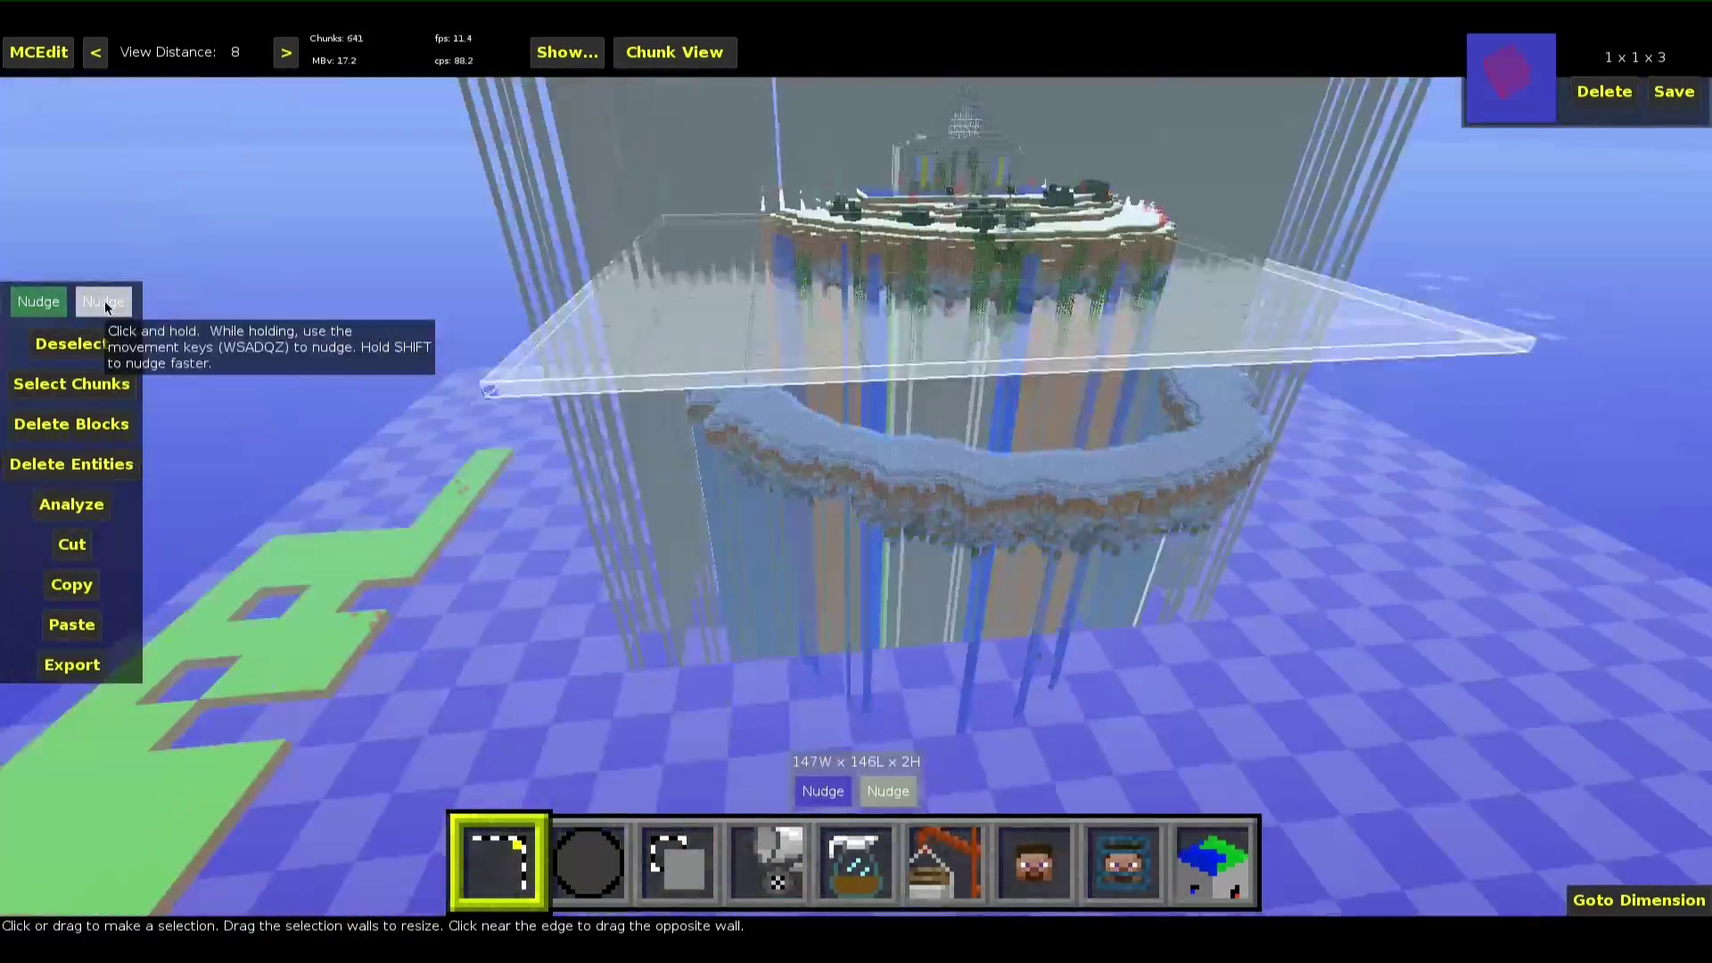
Nudge the whole flat selection upward to just beneath the layer of stone and falling blocks
key(q)
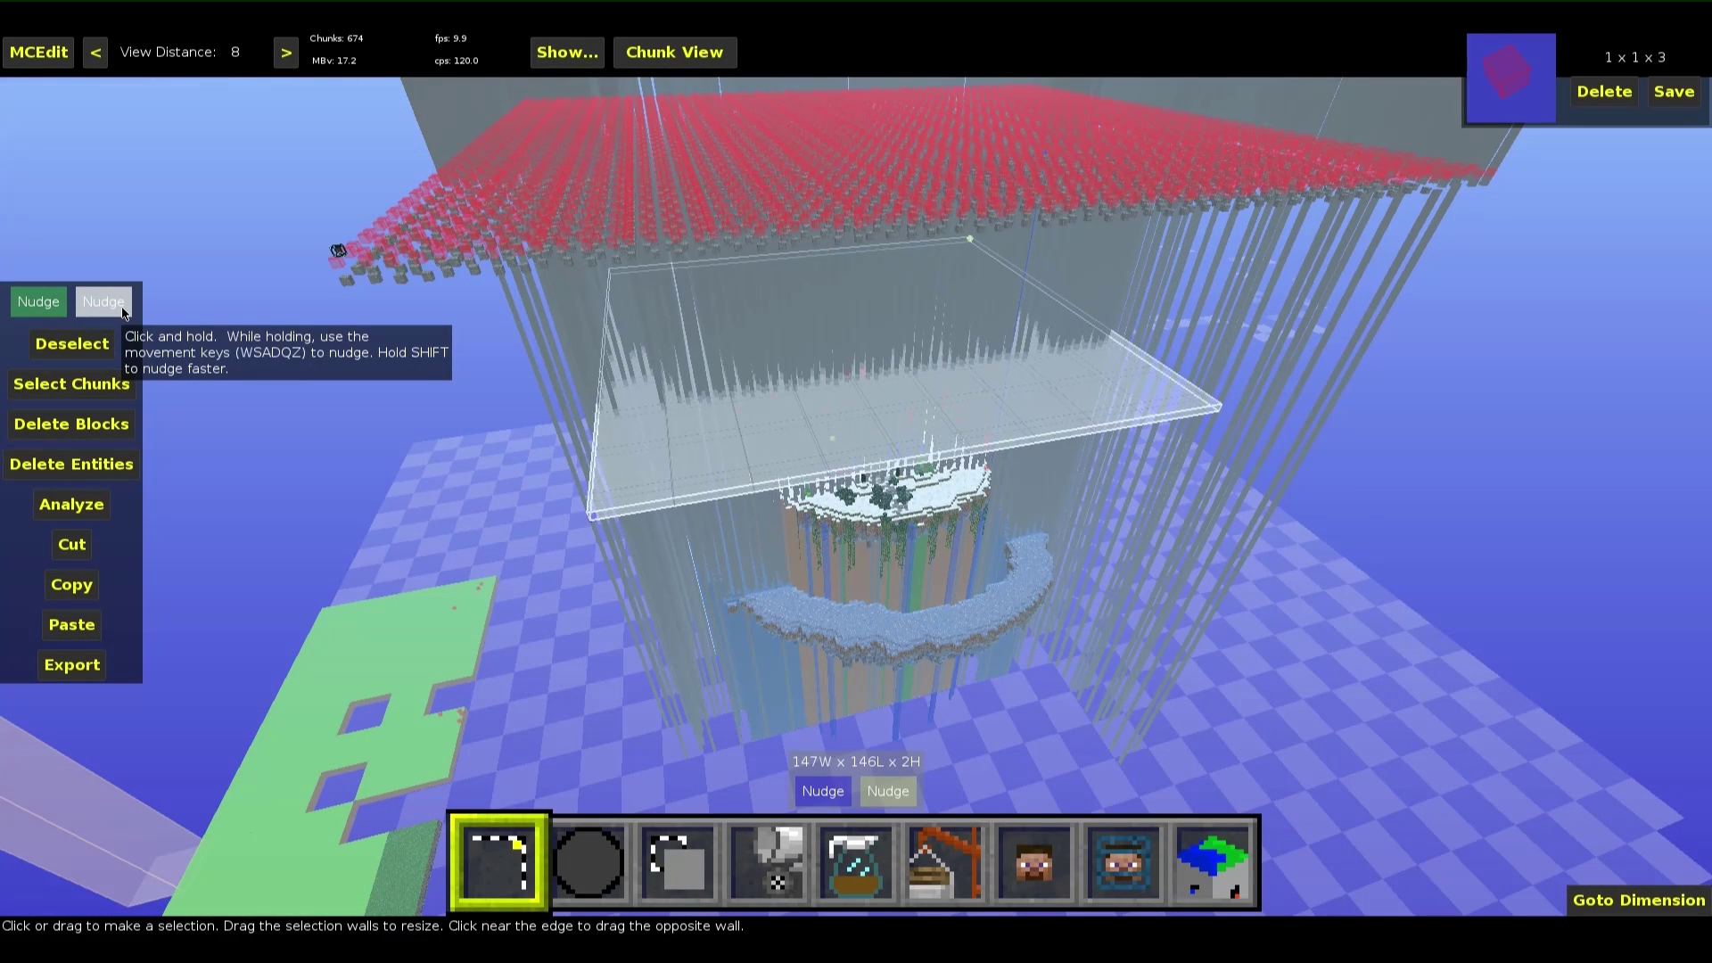
key(q)
drag(122, 309, 123, 312)
key(q)
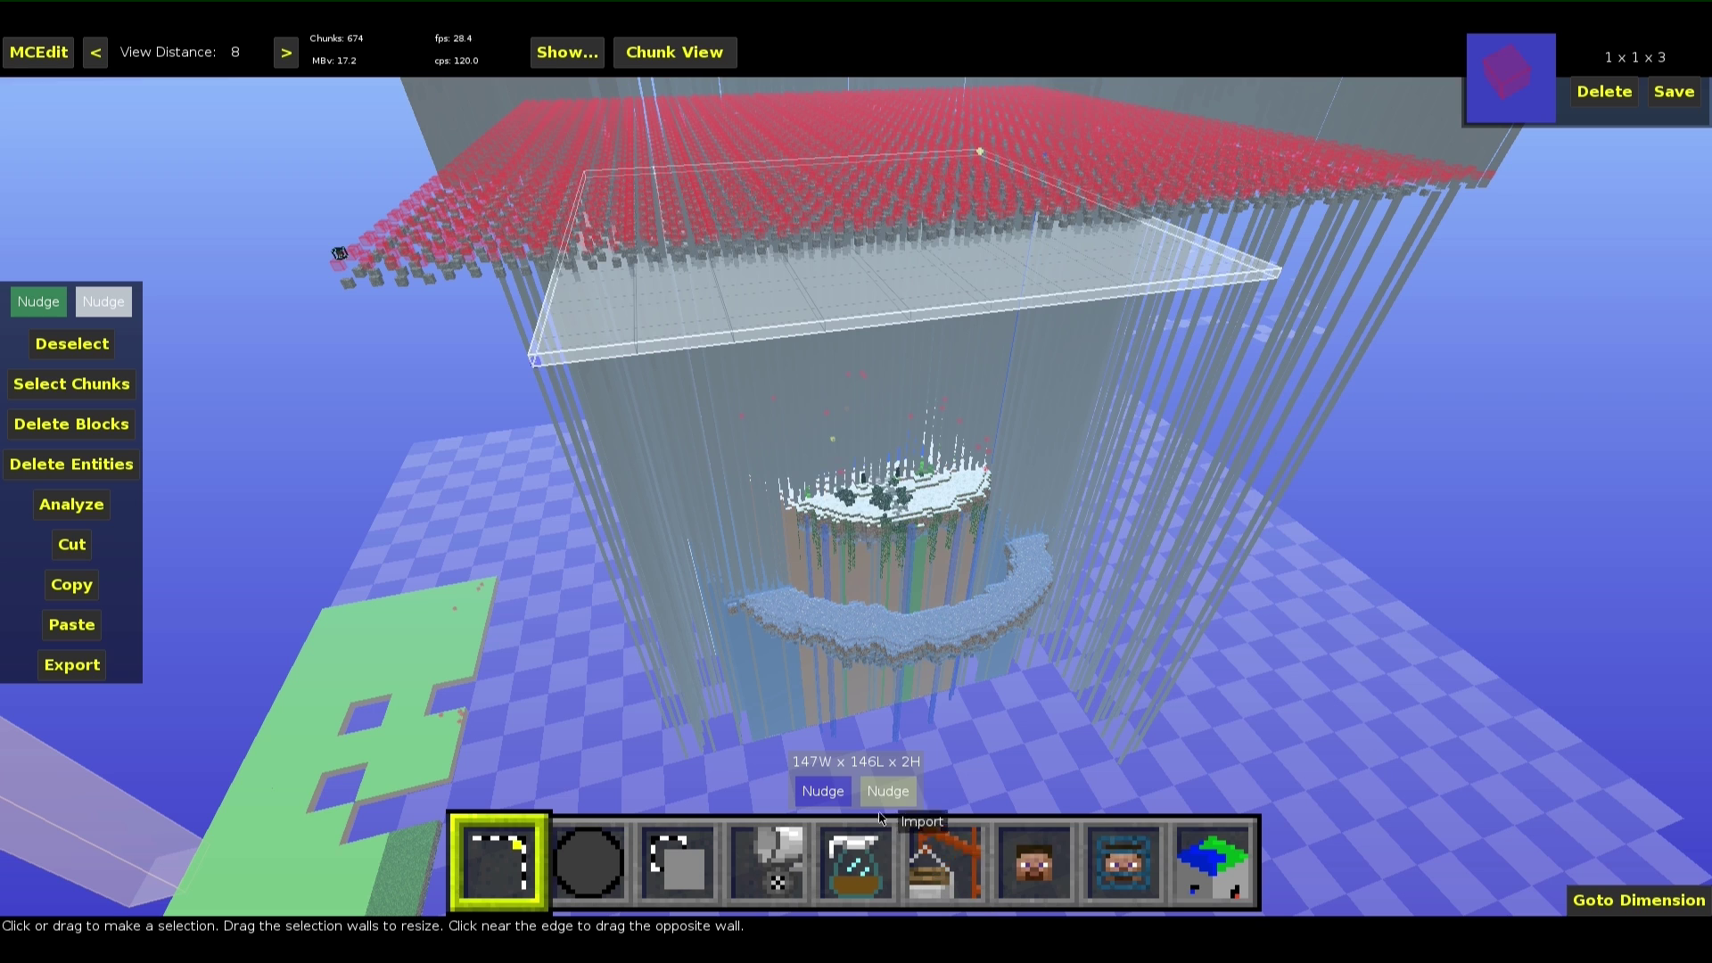
Extend the selection upward to a height of 25 blocks so it encloses the stone and falling-block layer
key(q)
drag(880, 795, 880, 794)
key(q)
Delete all blocks and all entities inside the 25-block-high selection above the island
right_click(862, 659)
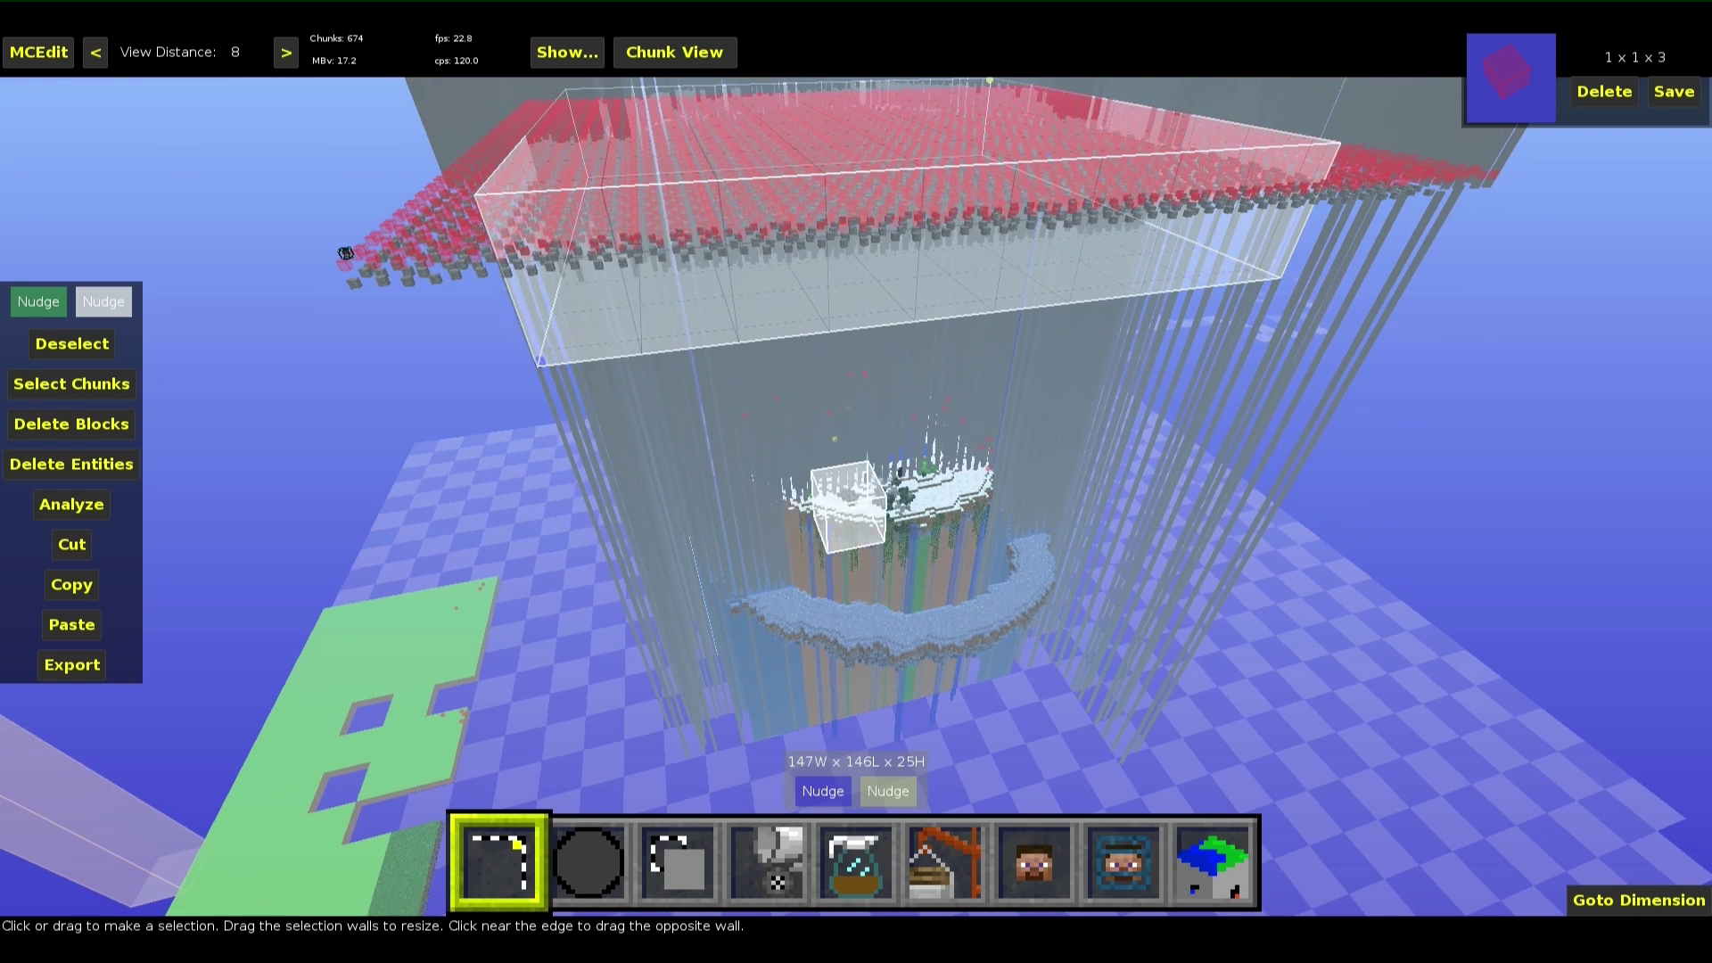
key(w)
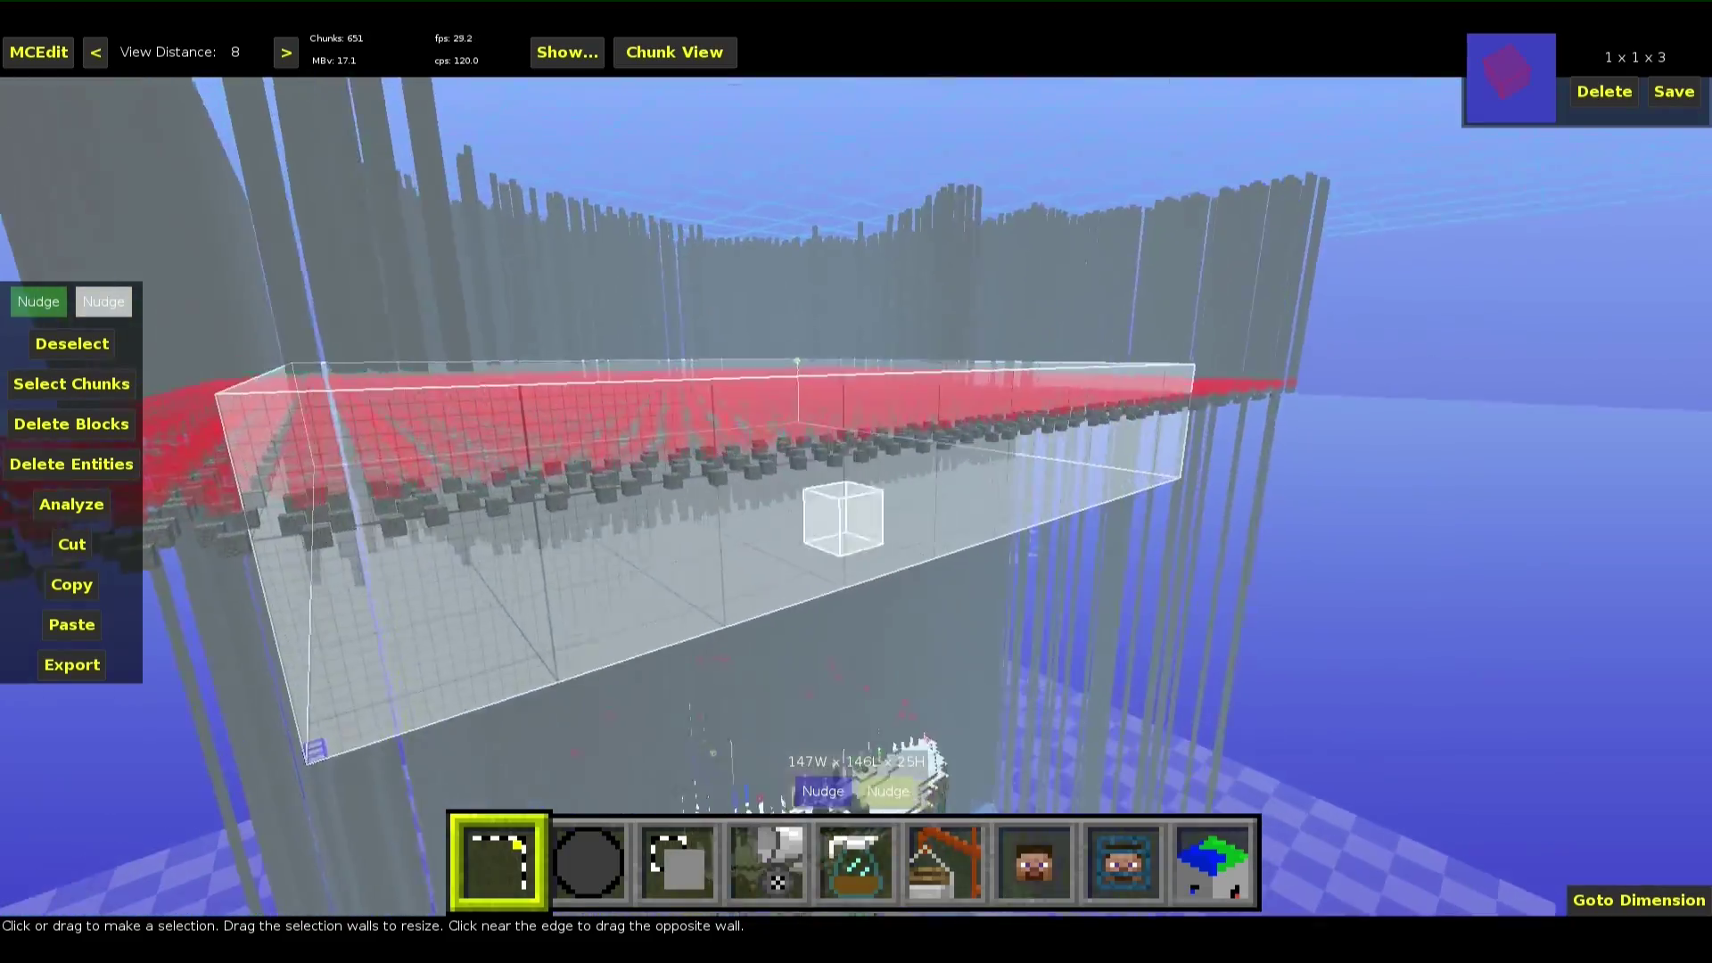
key(w)
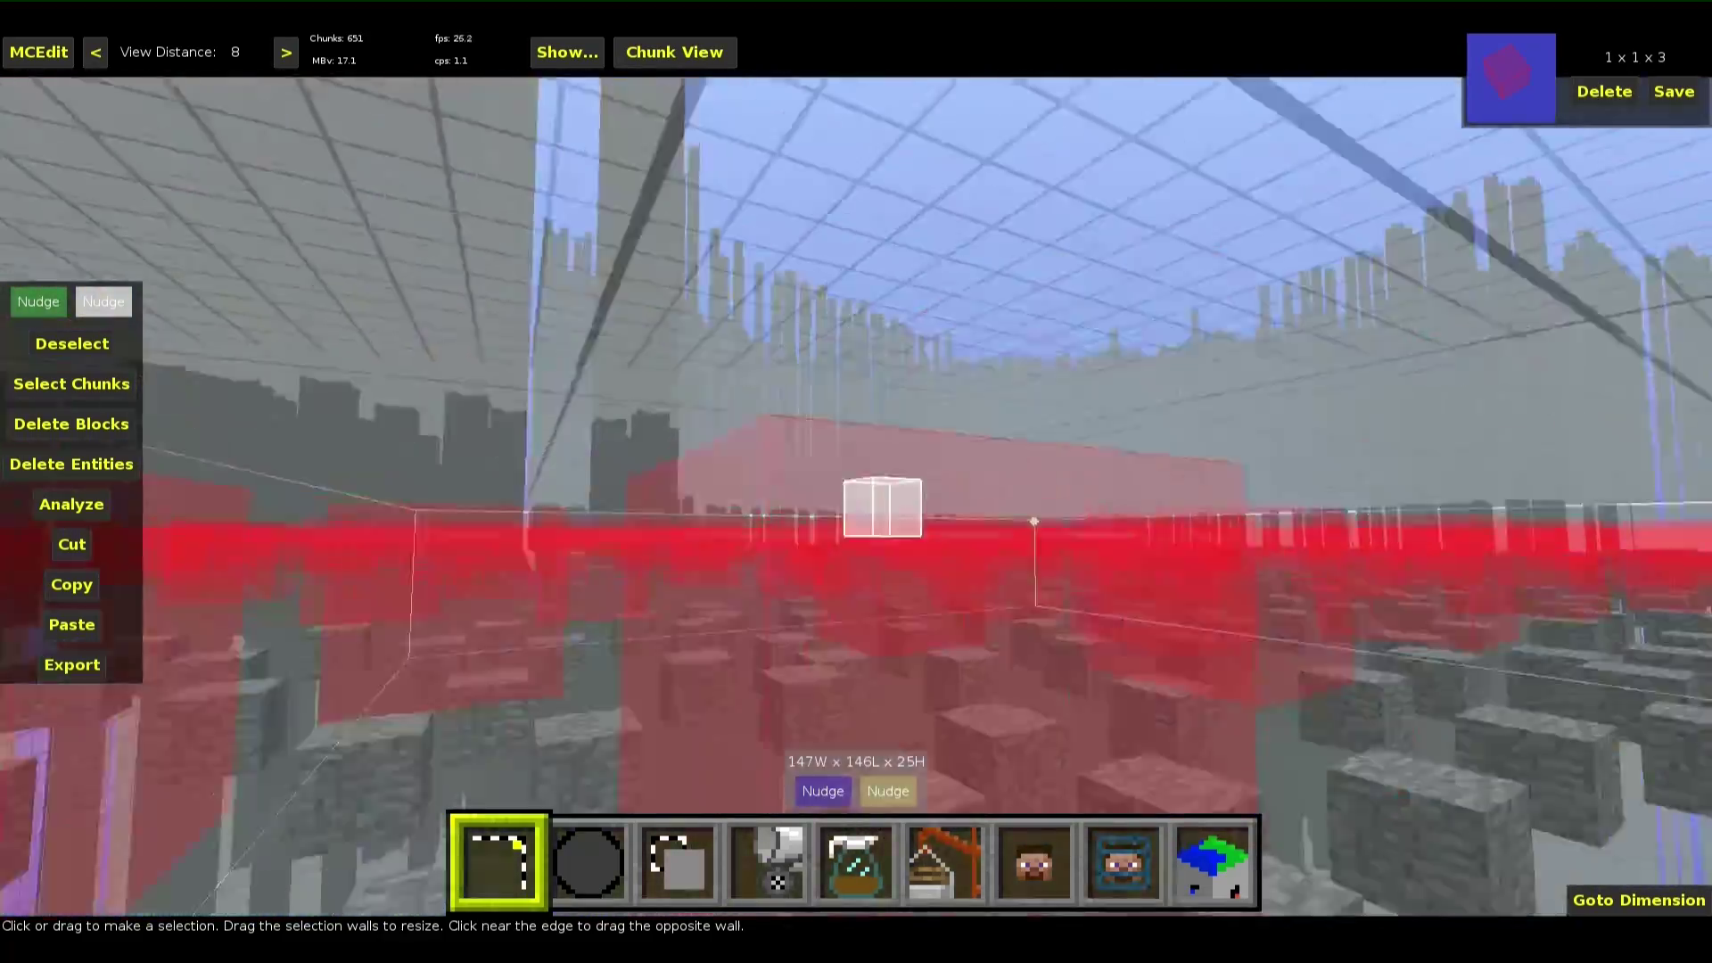
right_click(853, 618)
key(s)
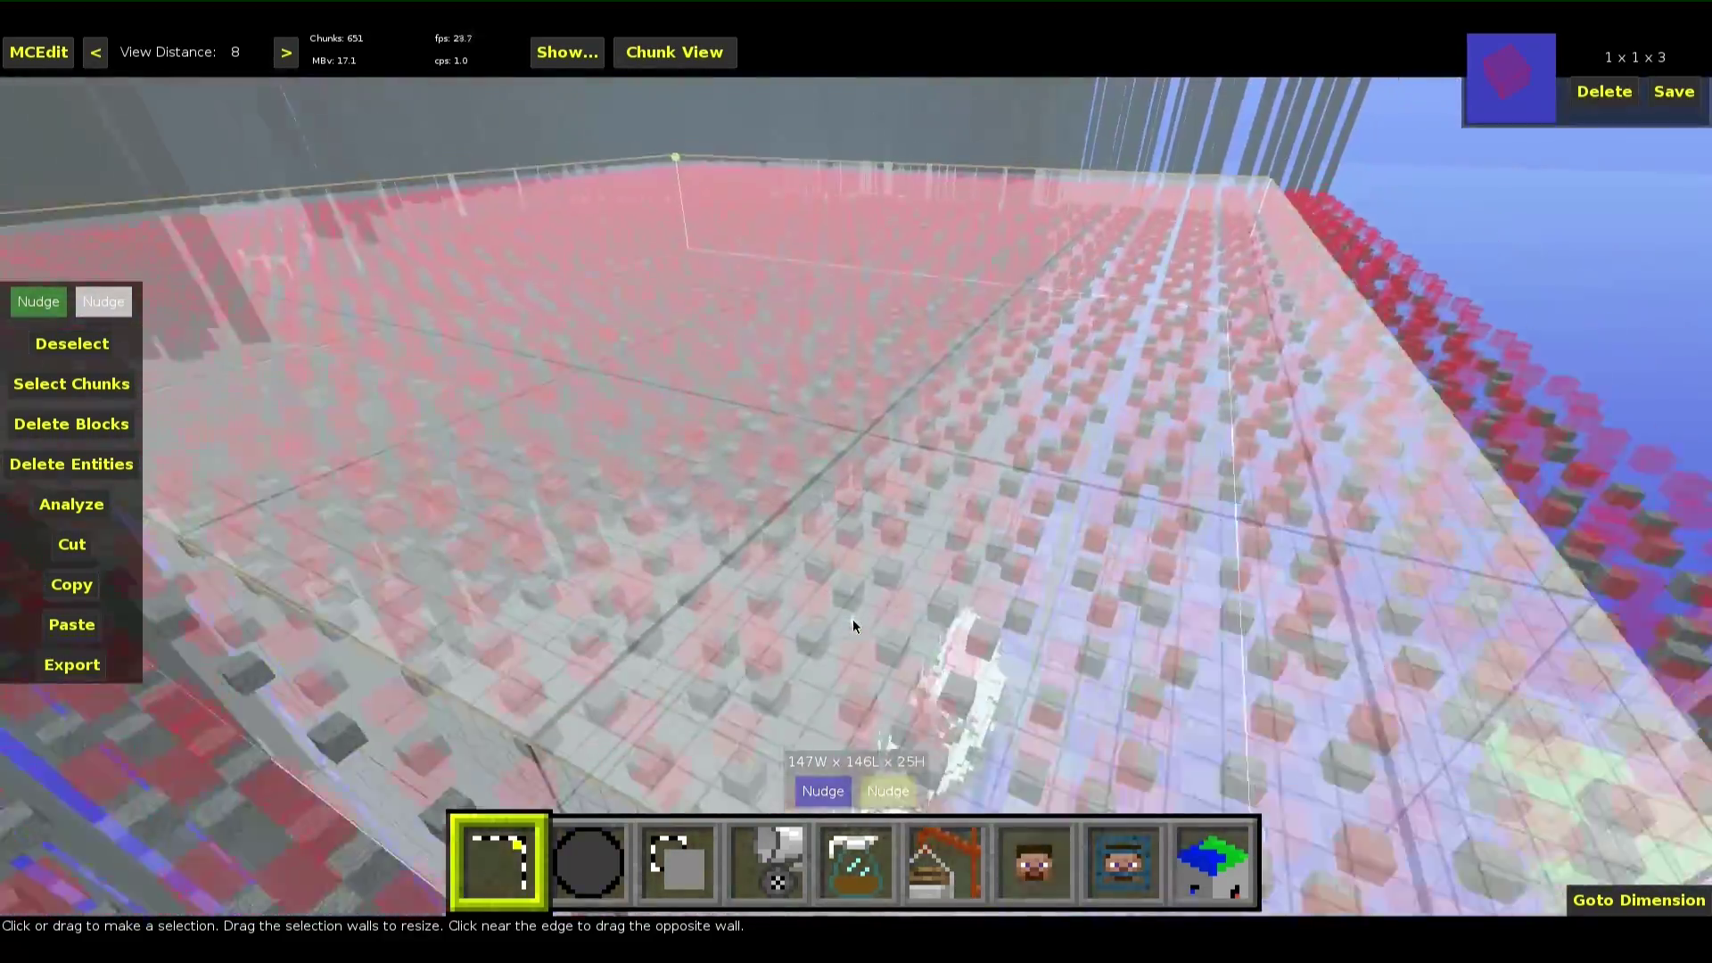
key(s)
key(Delete)
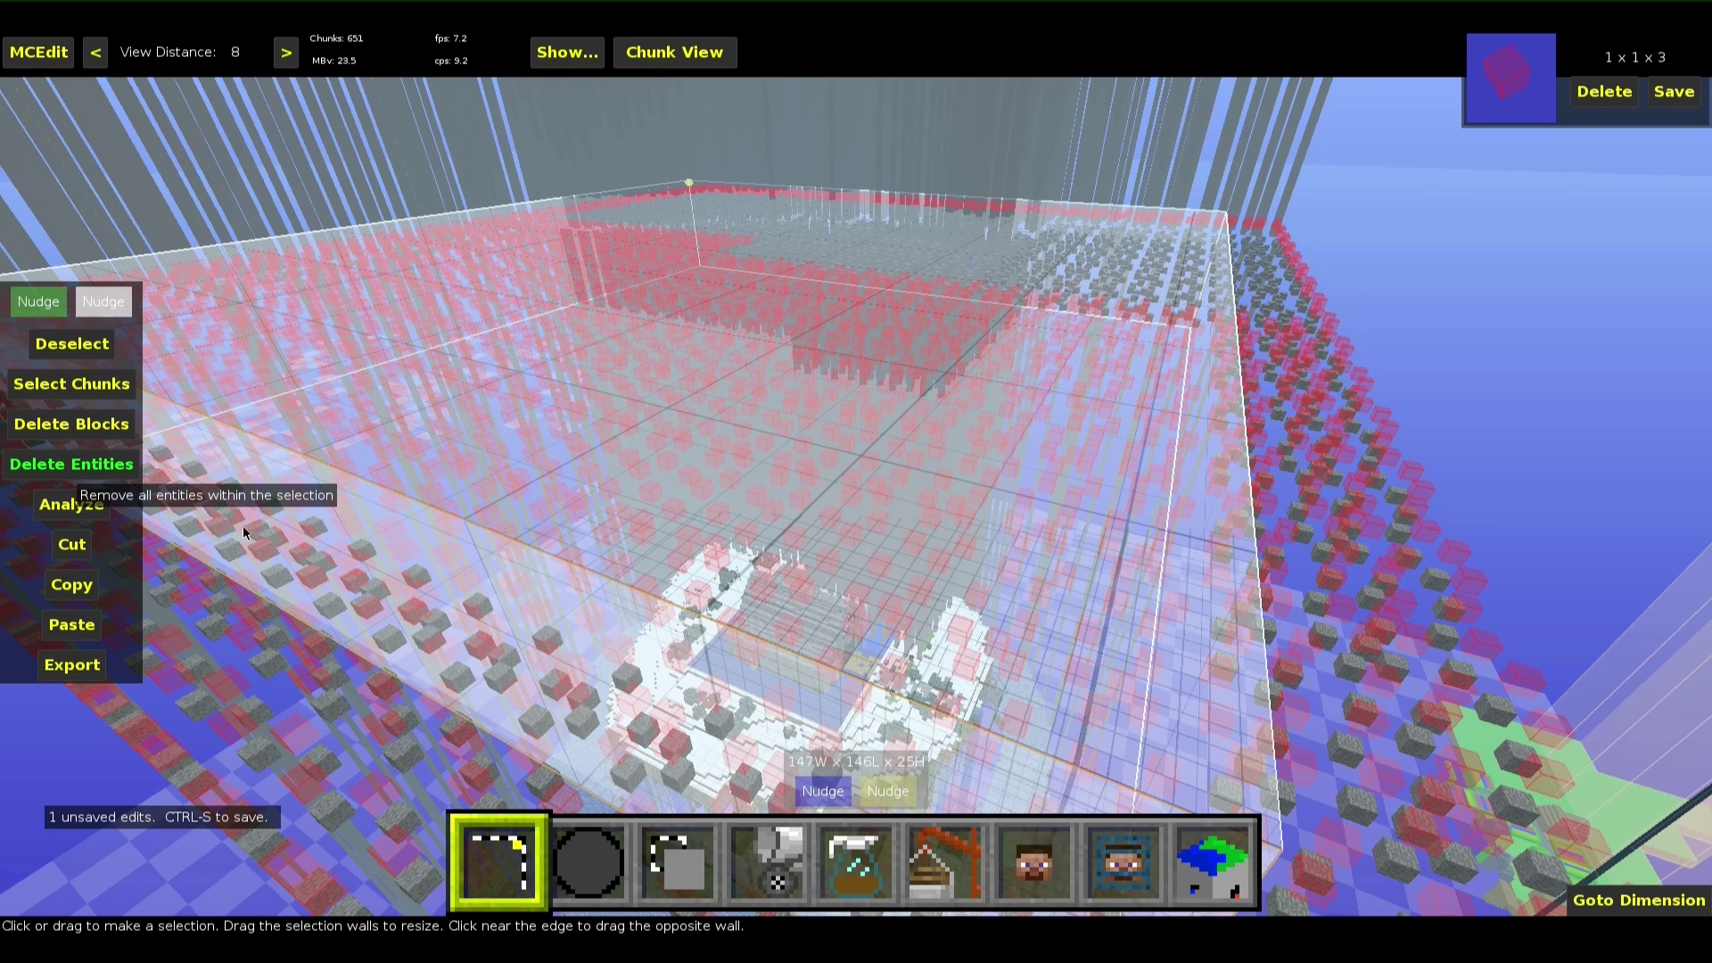
click(105, 466)
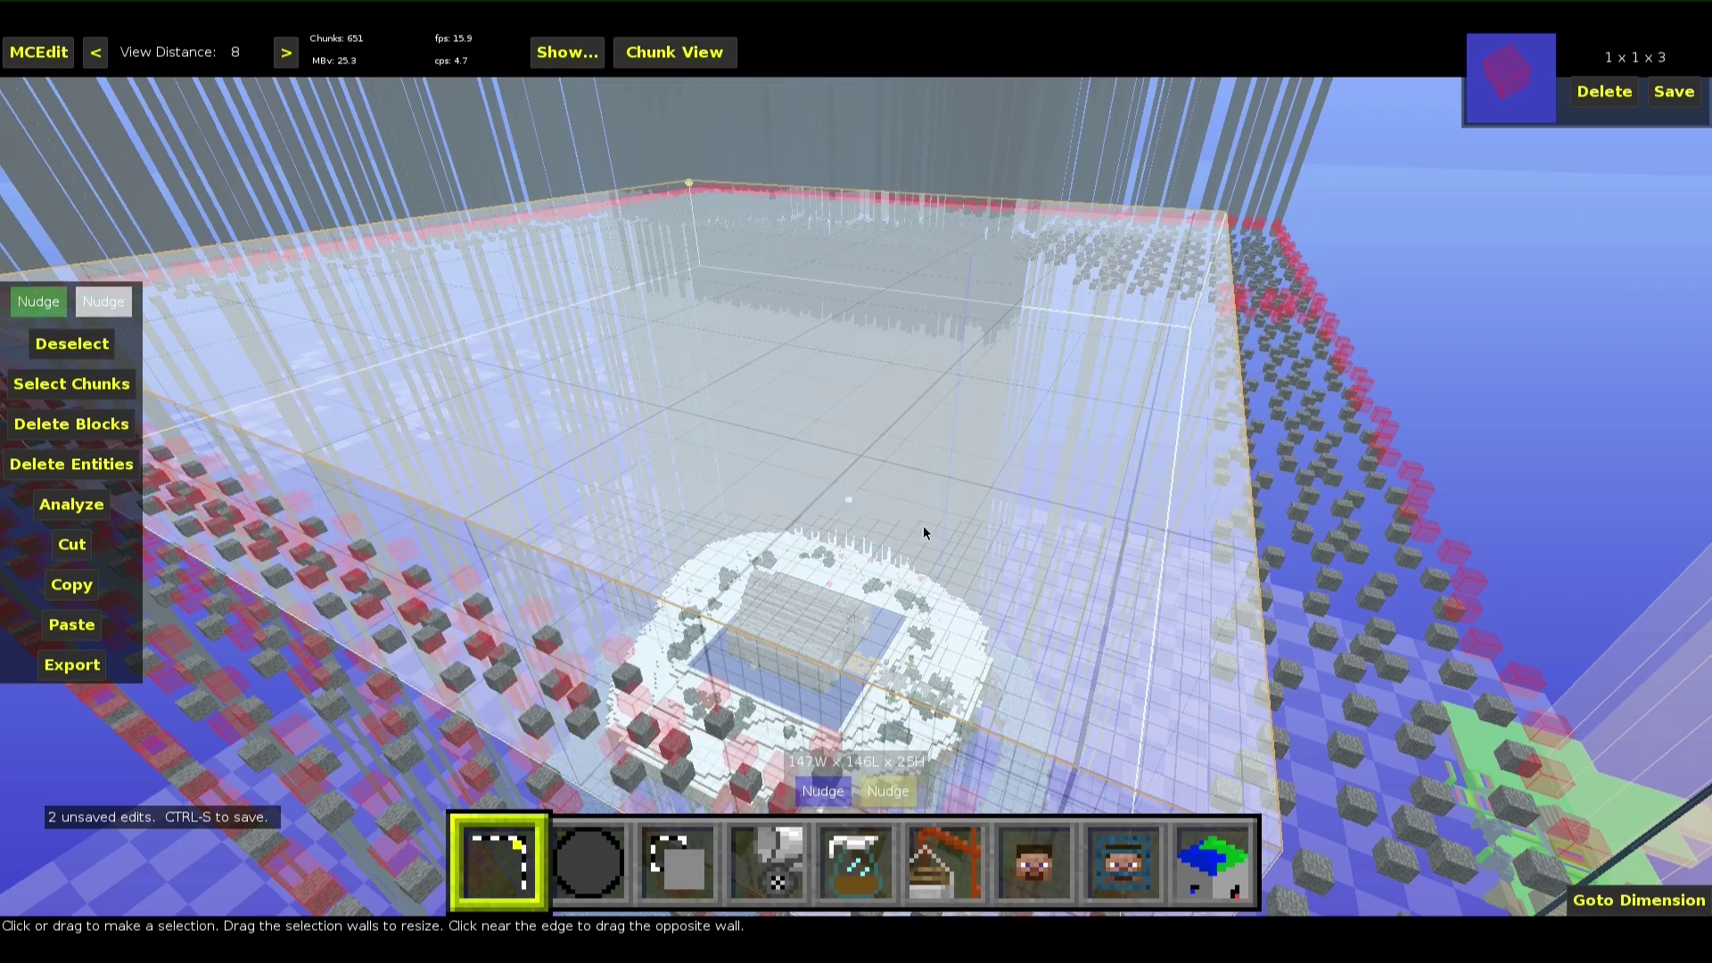
Inspect the leftover blocks along the edge of the cleared area and save the world
right_click(922, 526)
key(d)
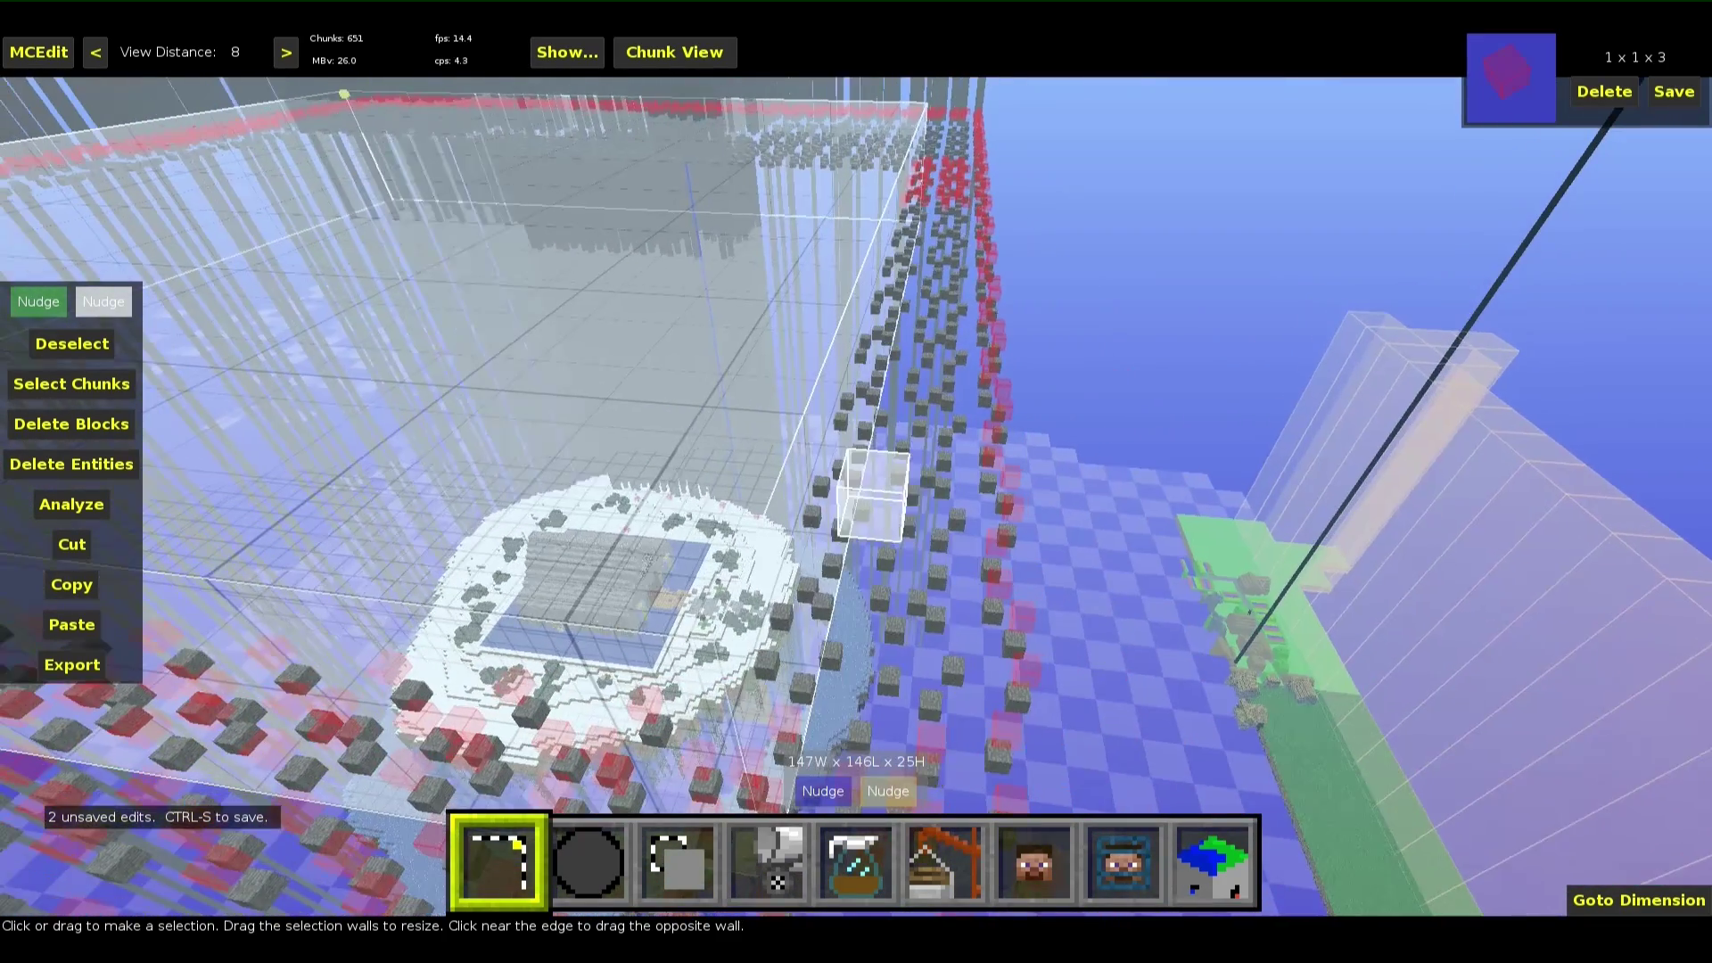
key(w)
right_click(936, 530)
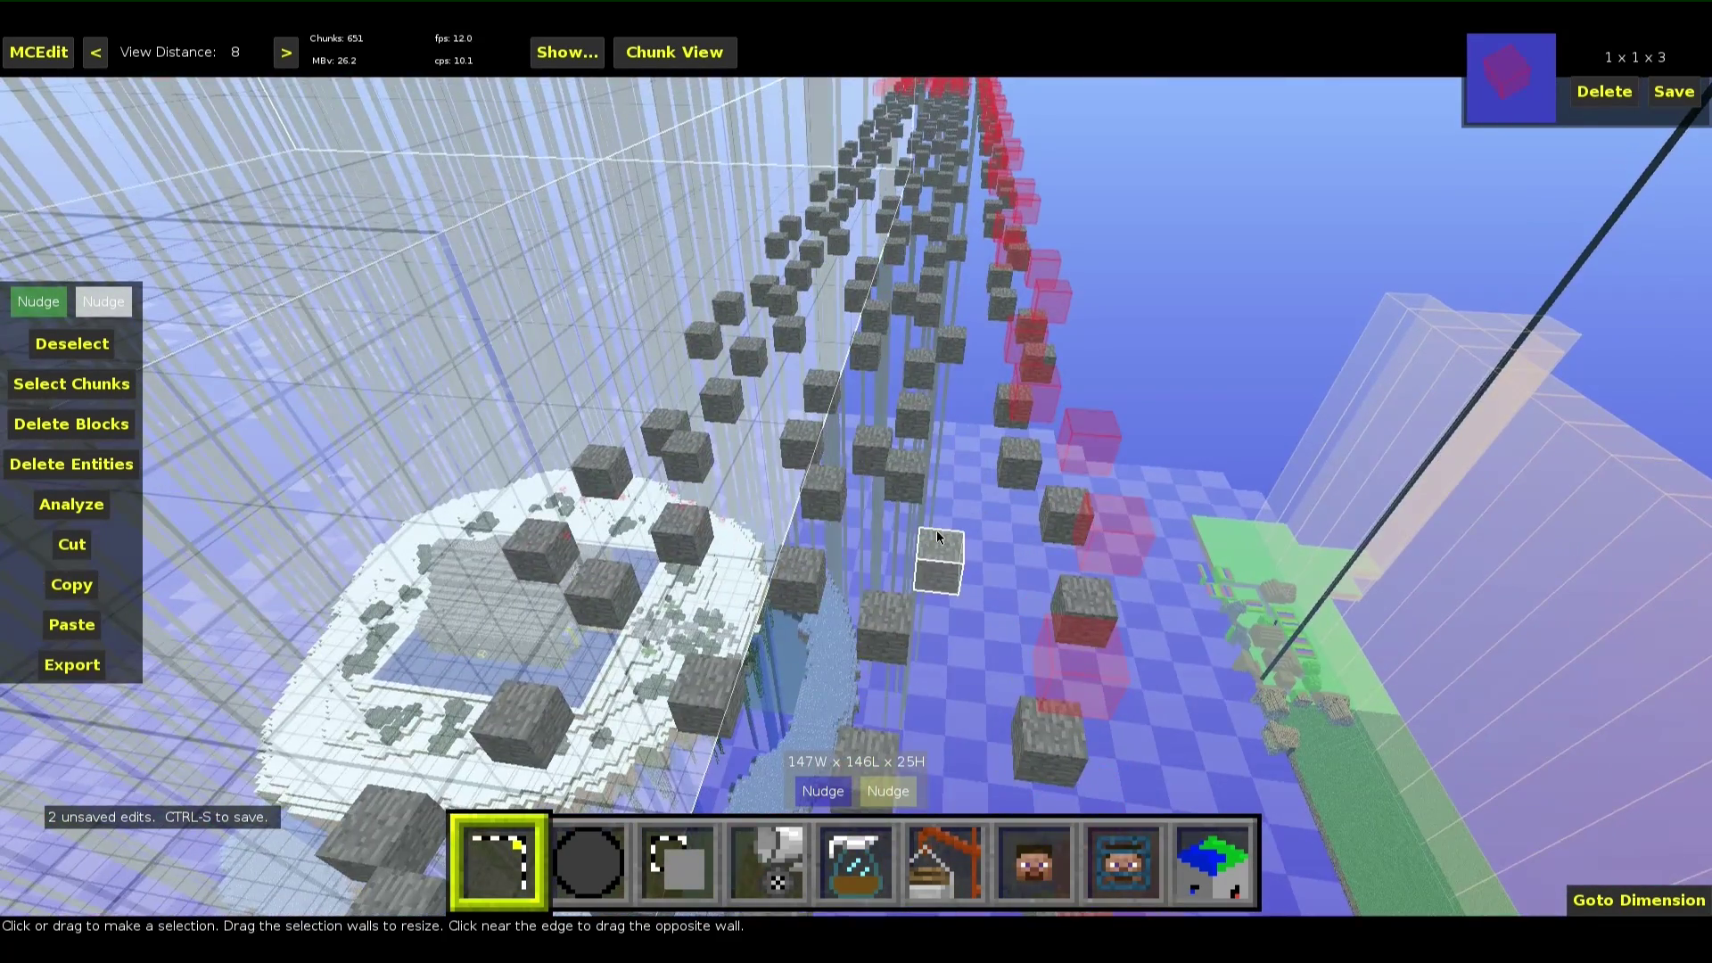
key(ctrl+s)
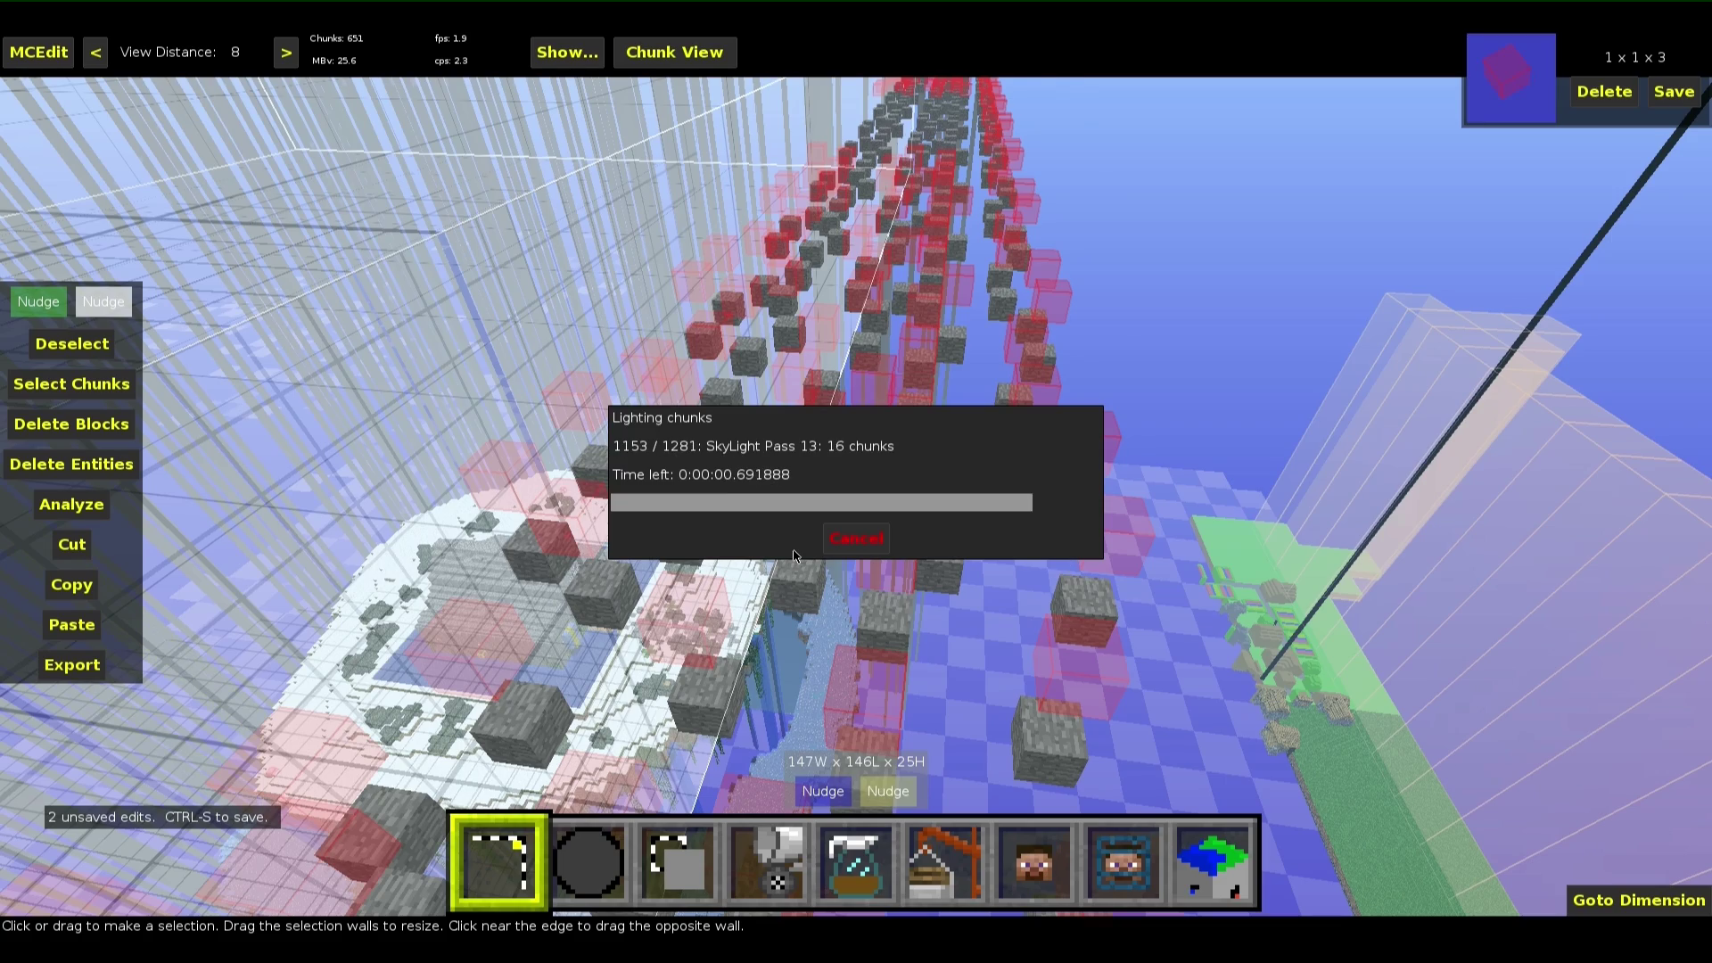
Nudge one corner of the selection outward to lengthen it to 173 blocks over the leftover border blocks
key(s)
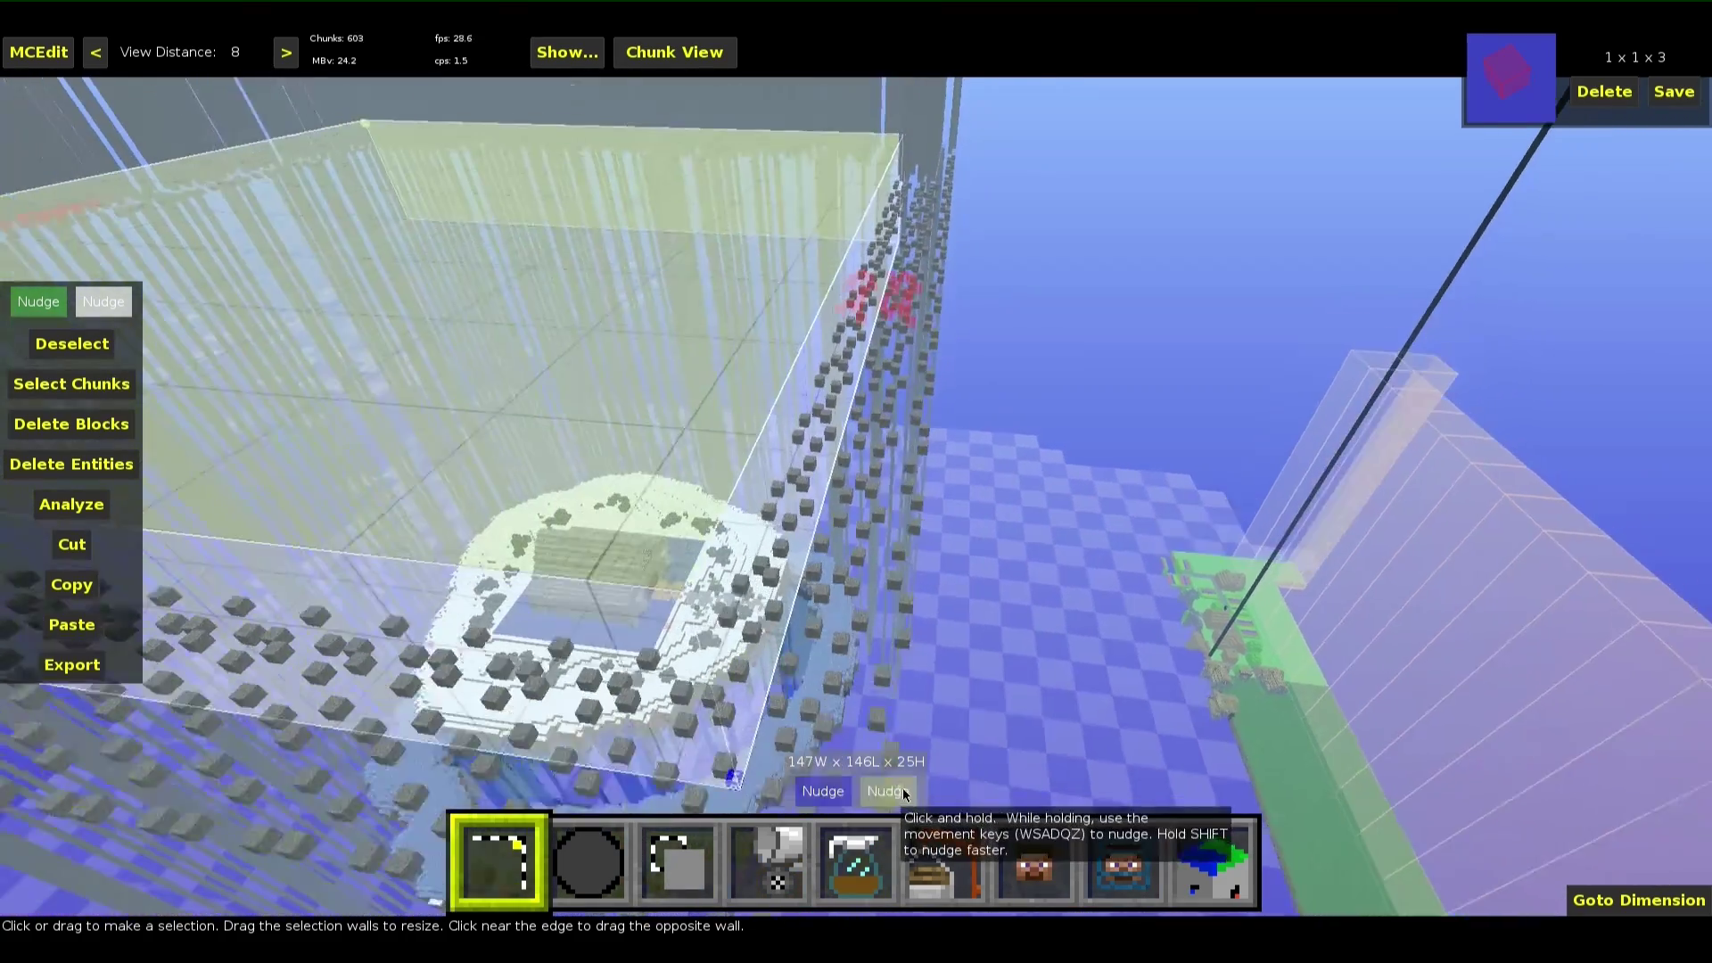
click(891, 794)
key(d)
key(d)
key(d)
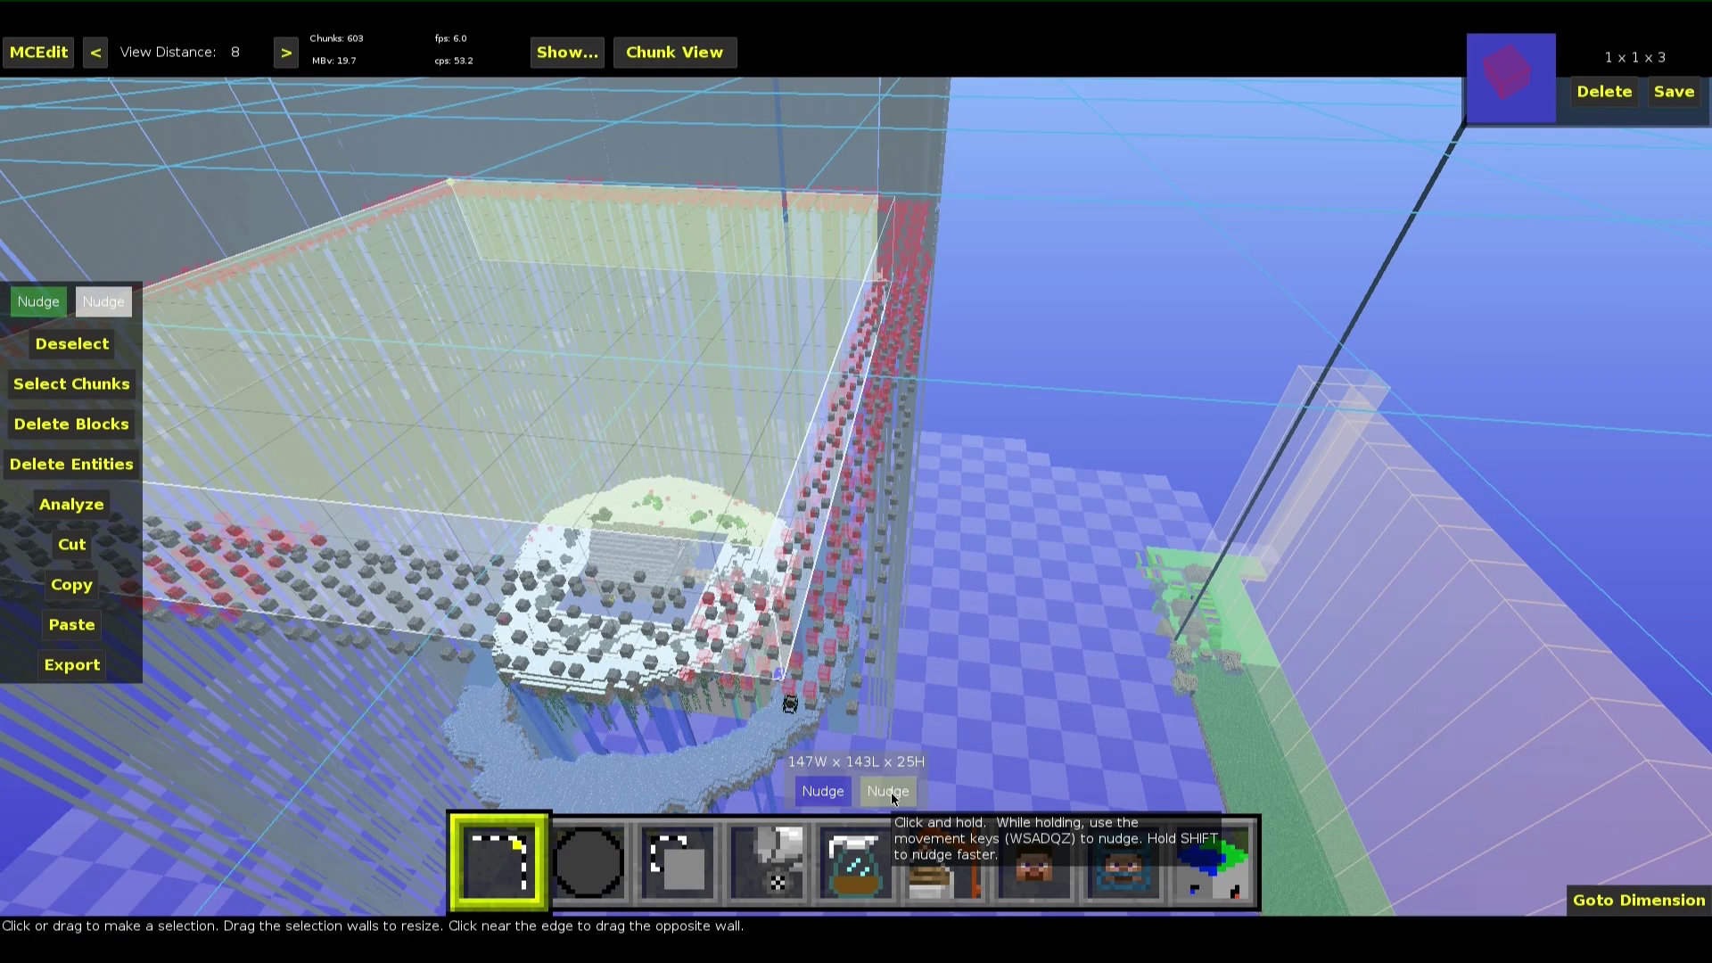
key(s)
key(s)
drag(892, 798, 891, 798)
key(w)
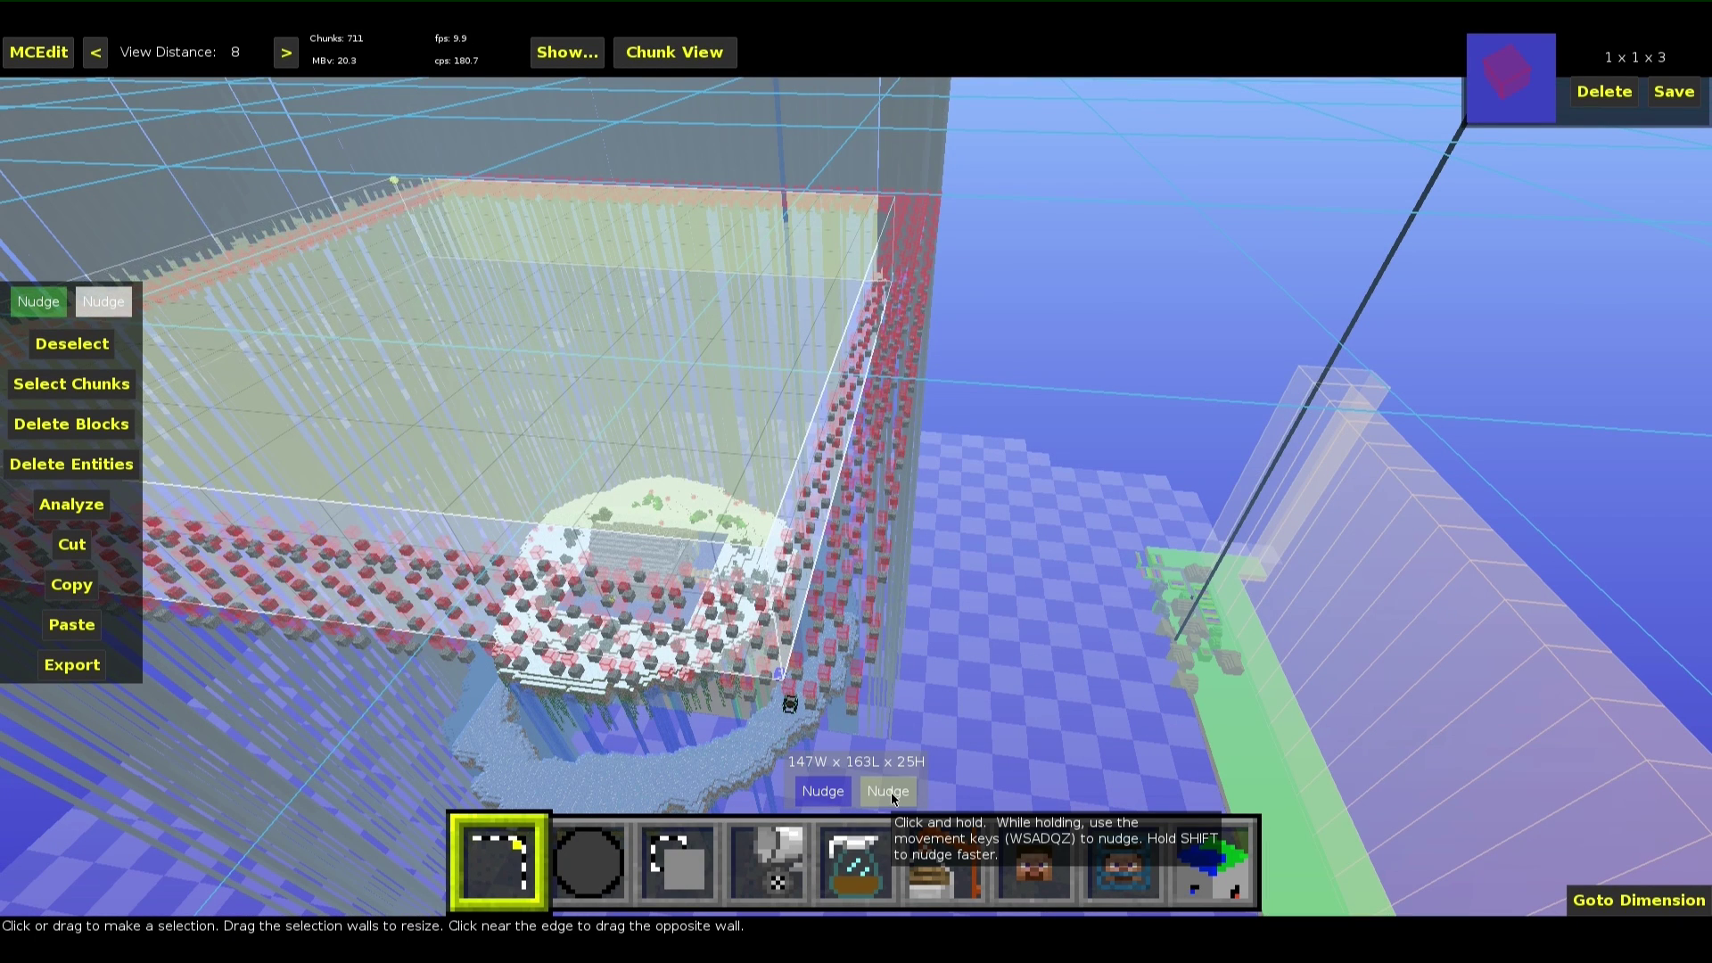
key(a)
key(a)
key(a)
key(a)
Nudge the opposite corner outward to extend the selection's length to 187 blocks past the remaining side rows
click(832, 788)
key(d)
key(d)
key(d)
key(d)
key(d)
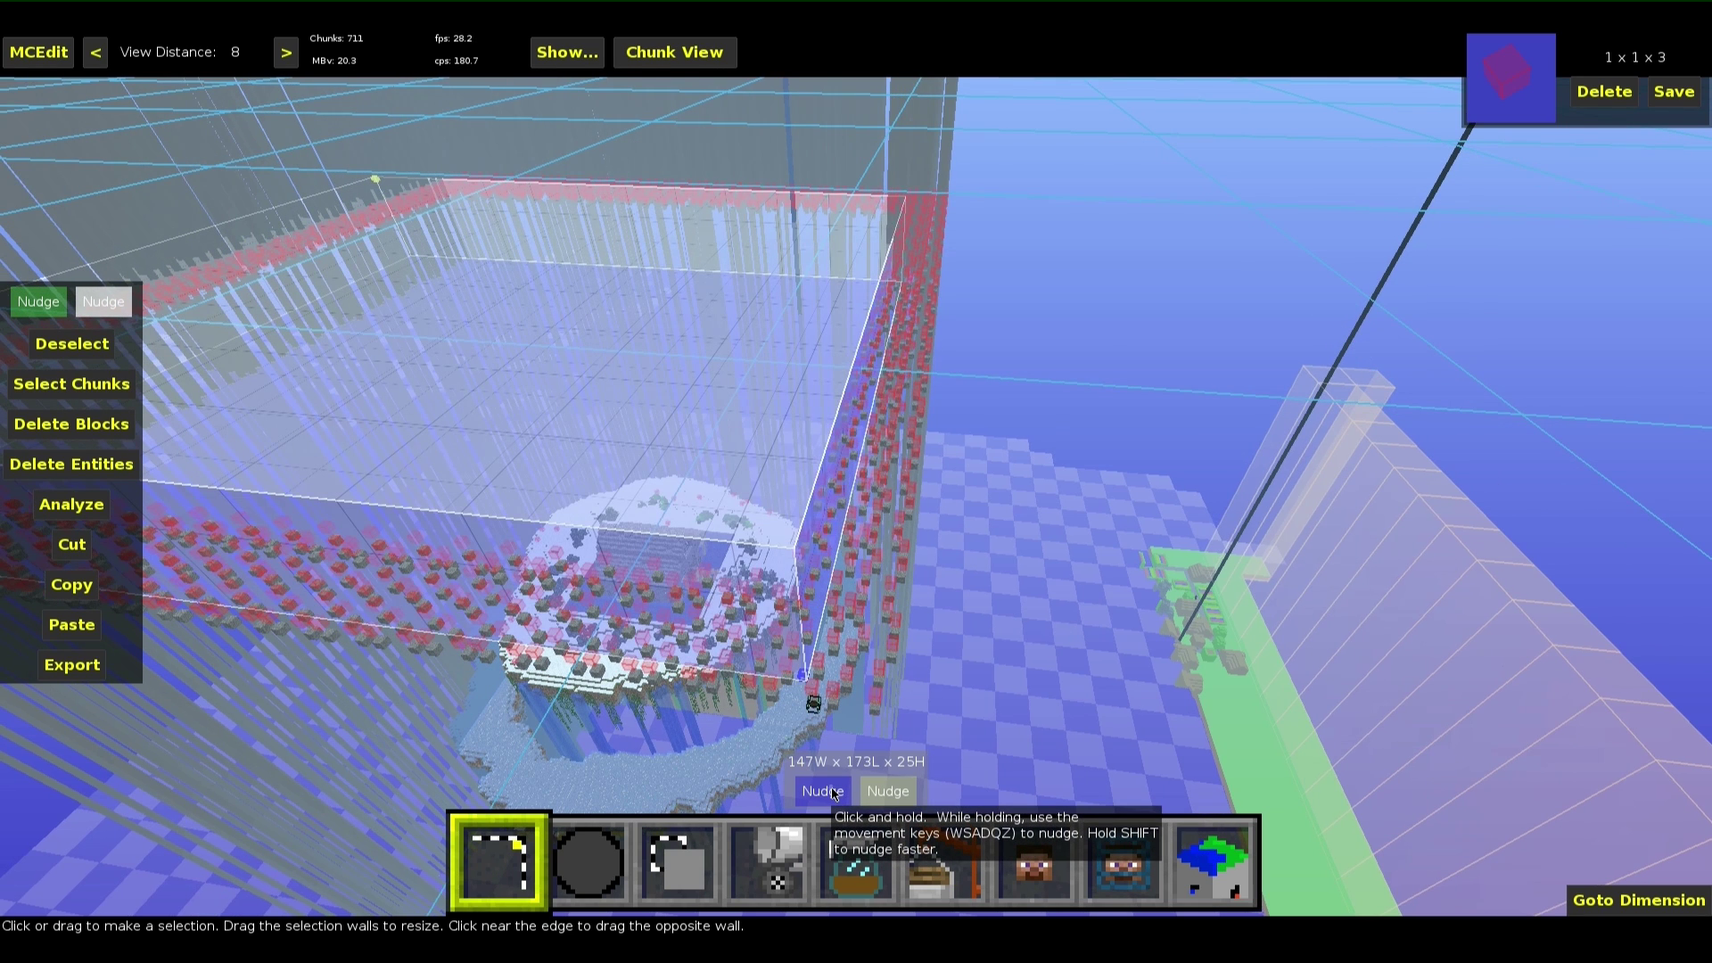
key(d)
key(d)
key(d)
key(d)
key(d)
key(d)
key(d)
key(d)
key(d)
key(d)
Nudge the same corner toward the near border rows to widen the selection to 162 blocks
key(s)
key(s)
key(s)
key(s)
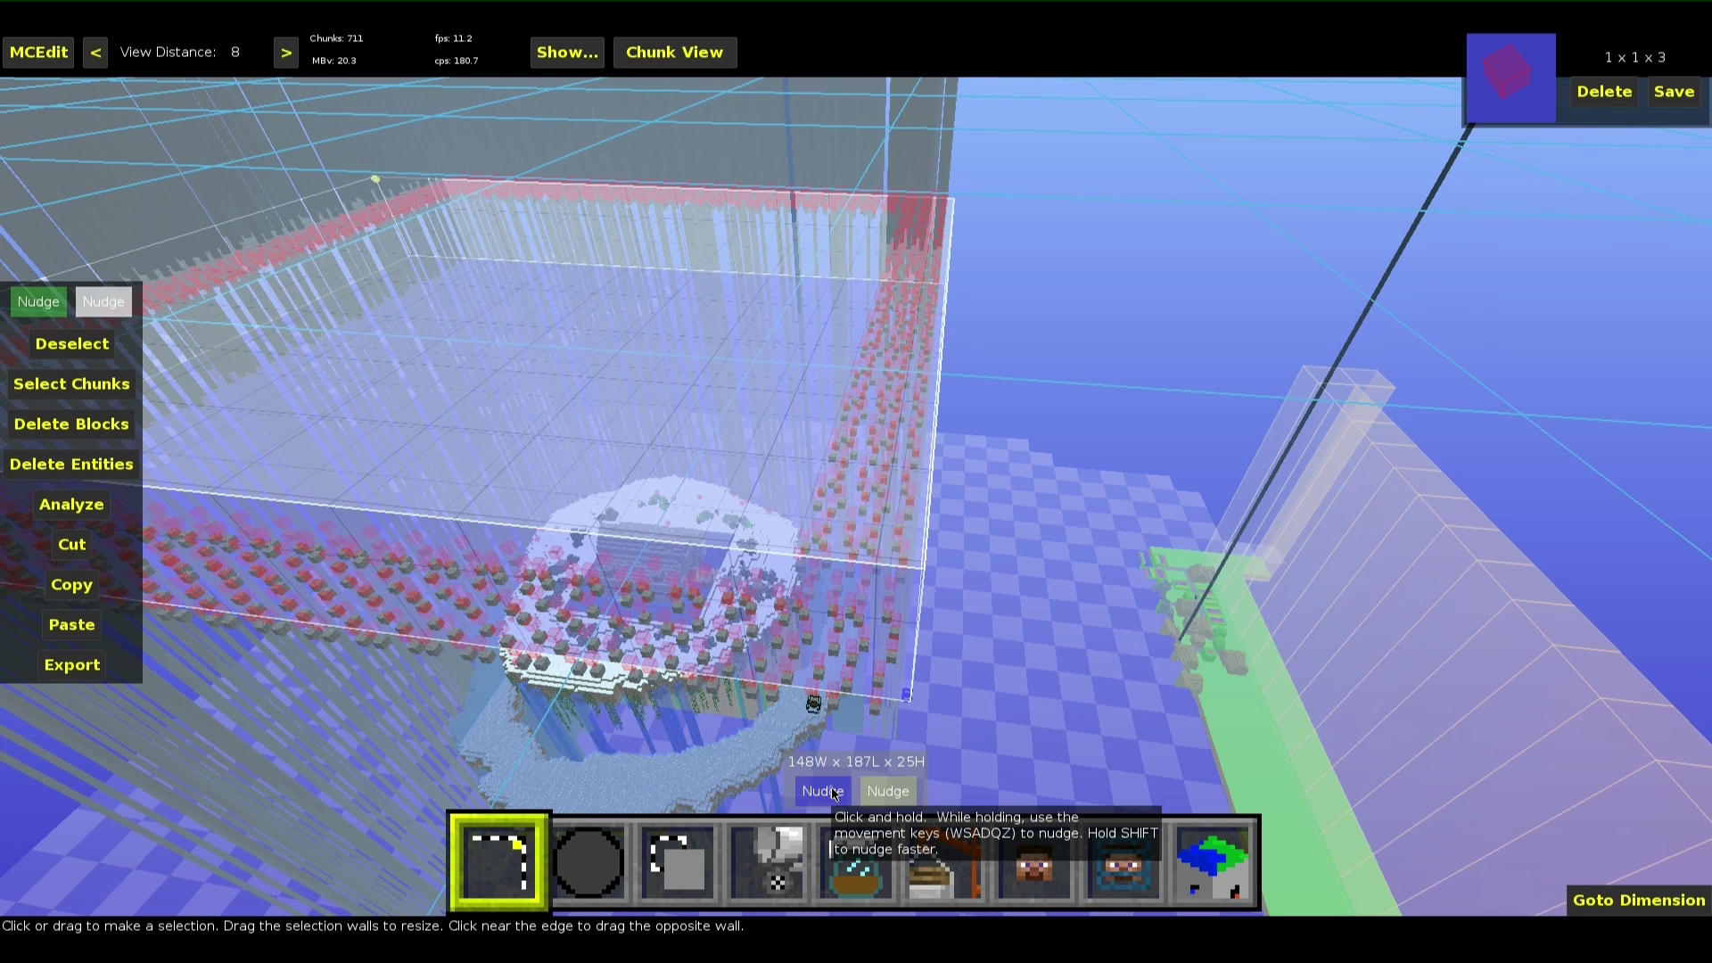
key(s)
key(s)
key(s)
key(s)
key(s)
key(s)
key(s)
key(s)
key(s)
key(s)
key(s)
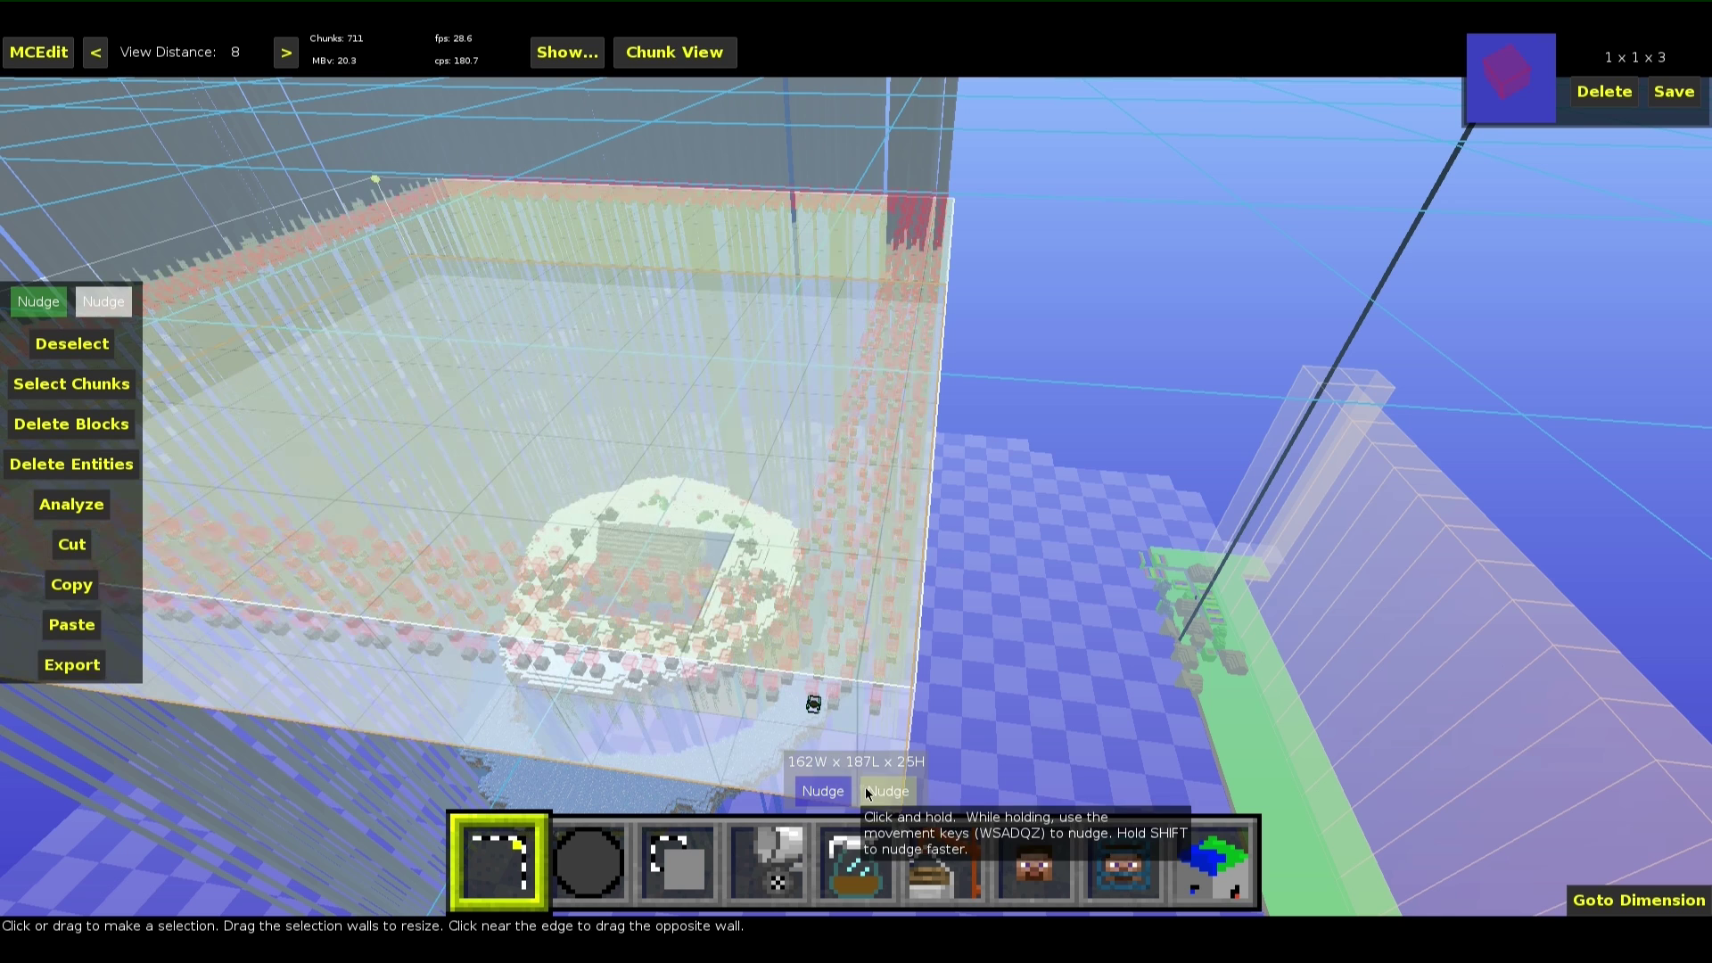
Nudge the far corner outward to widen the selection to 205 blocks across the remaining border rows
drag(884, 792, 880, 794)
key(d)
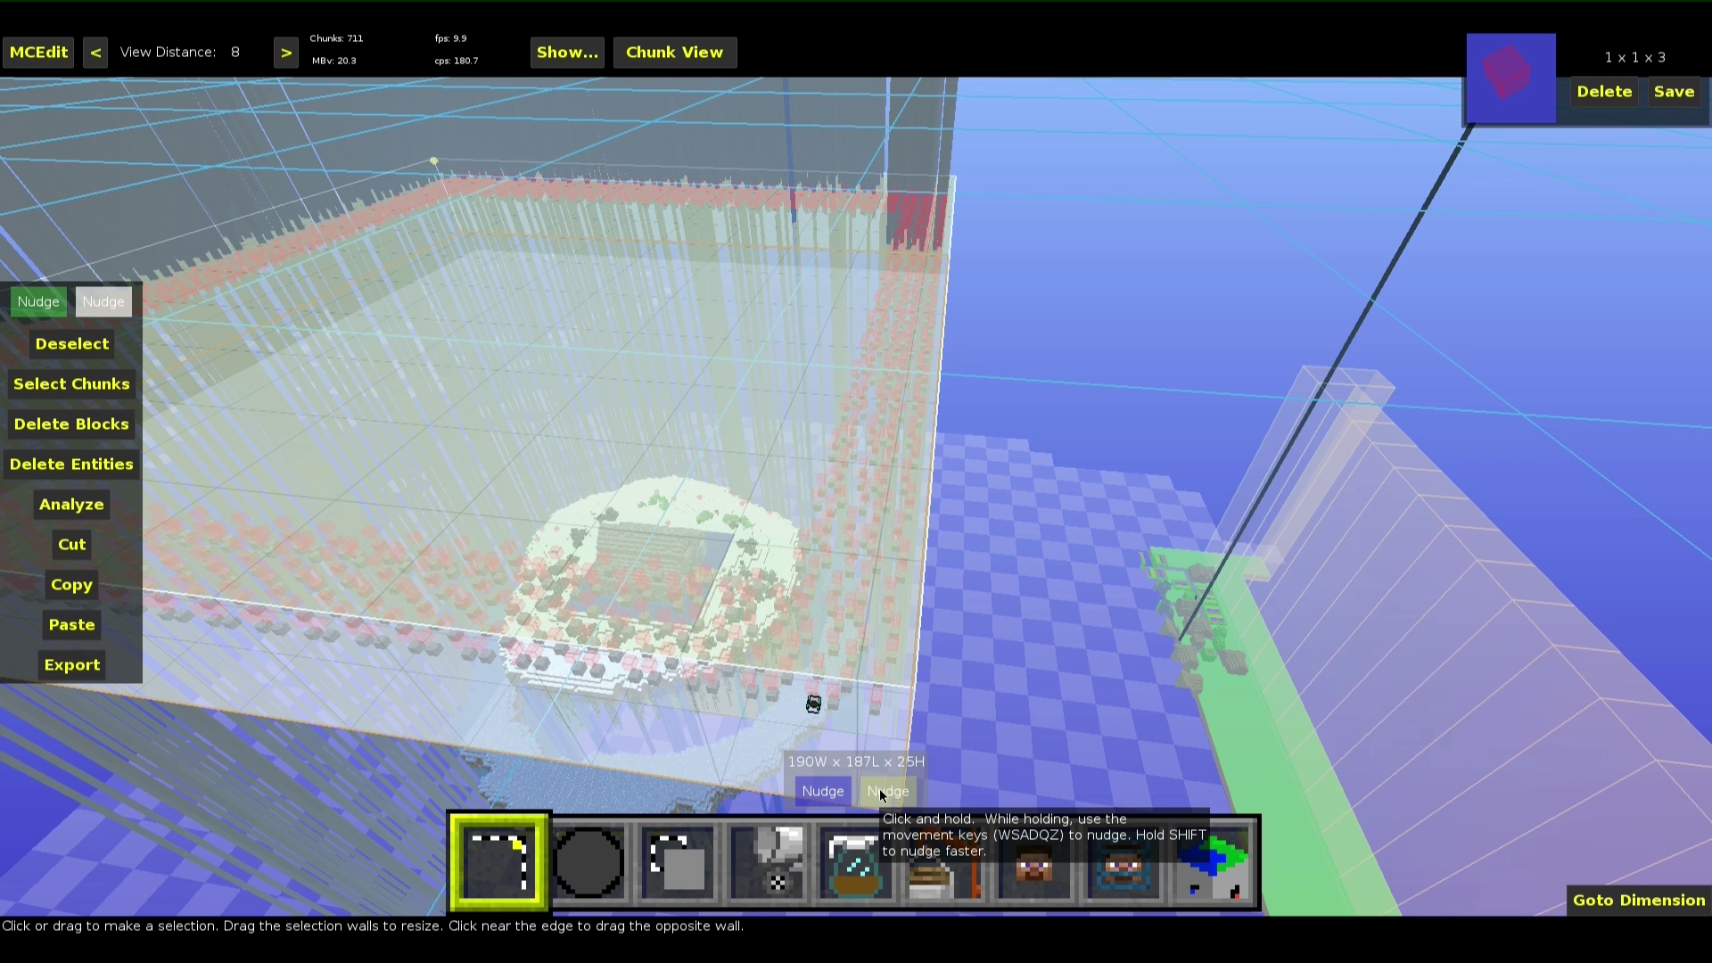
key(w)
key(w)
key(w)
key(w)
key(w)
Nudge the selection corner outward until the selection measures 205W x 187L x 25H
right_click(879, 788)
key(d)
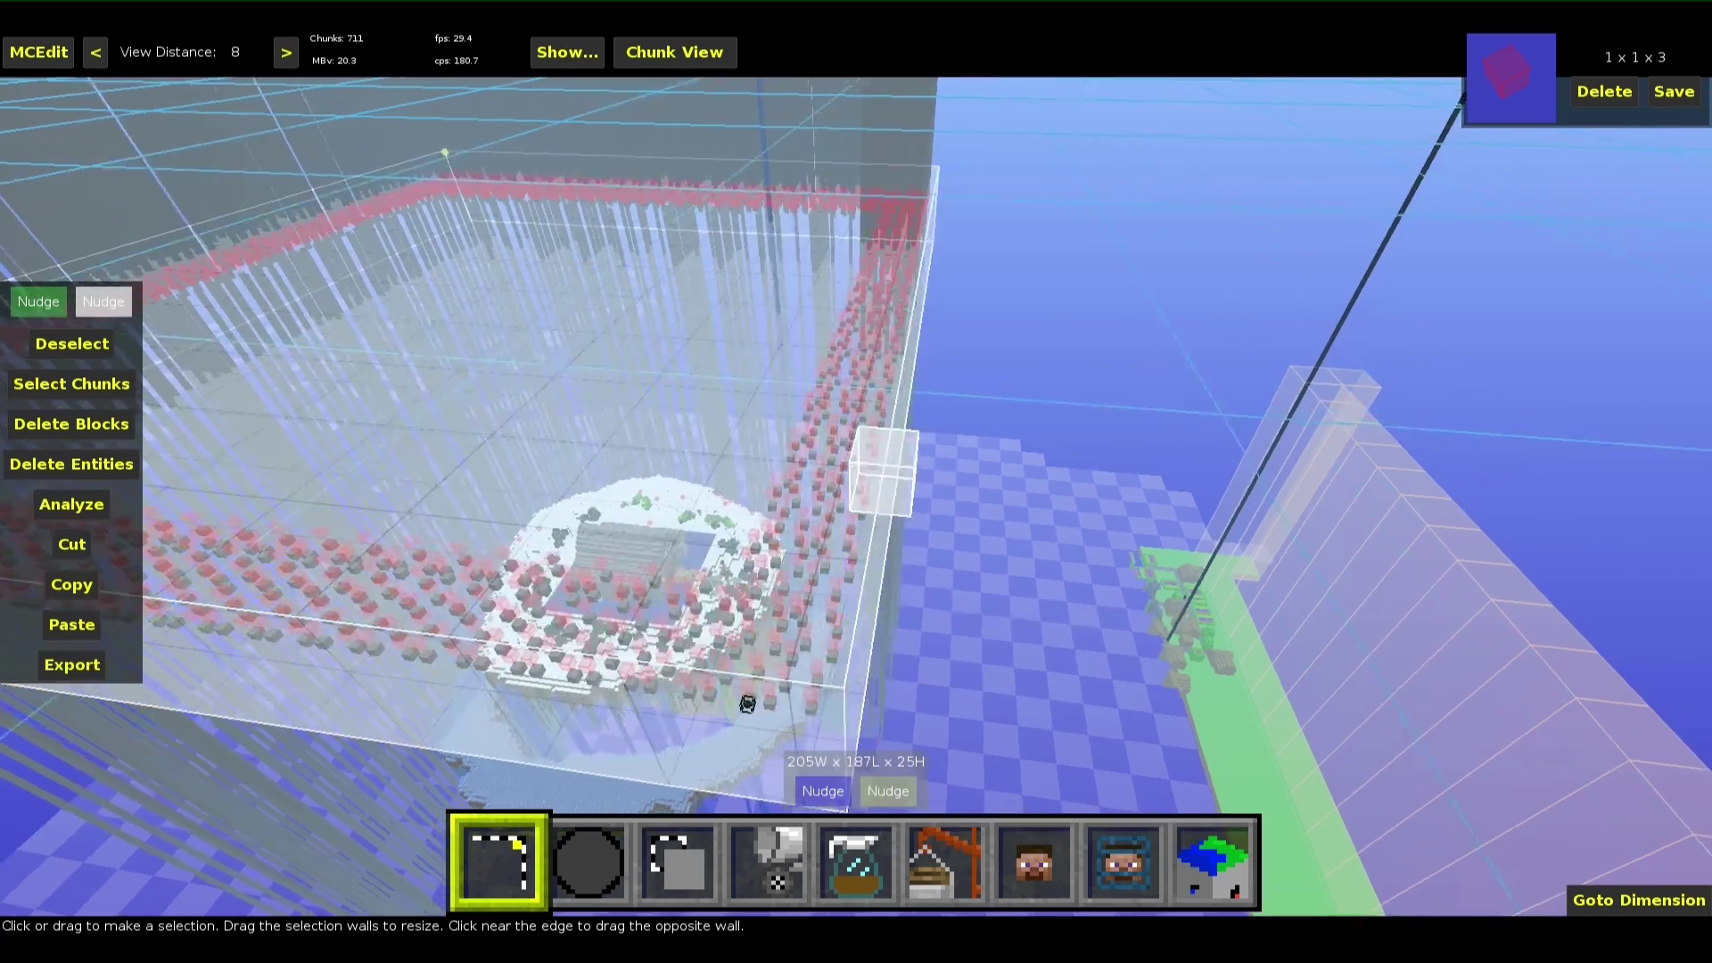
Examine the selection's edges and corners to check that they enclose every border row of stone blocks and entities
key(w)
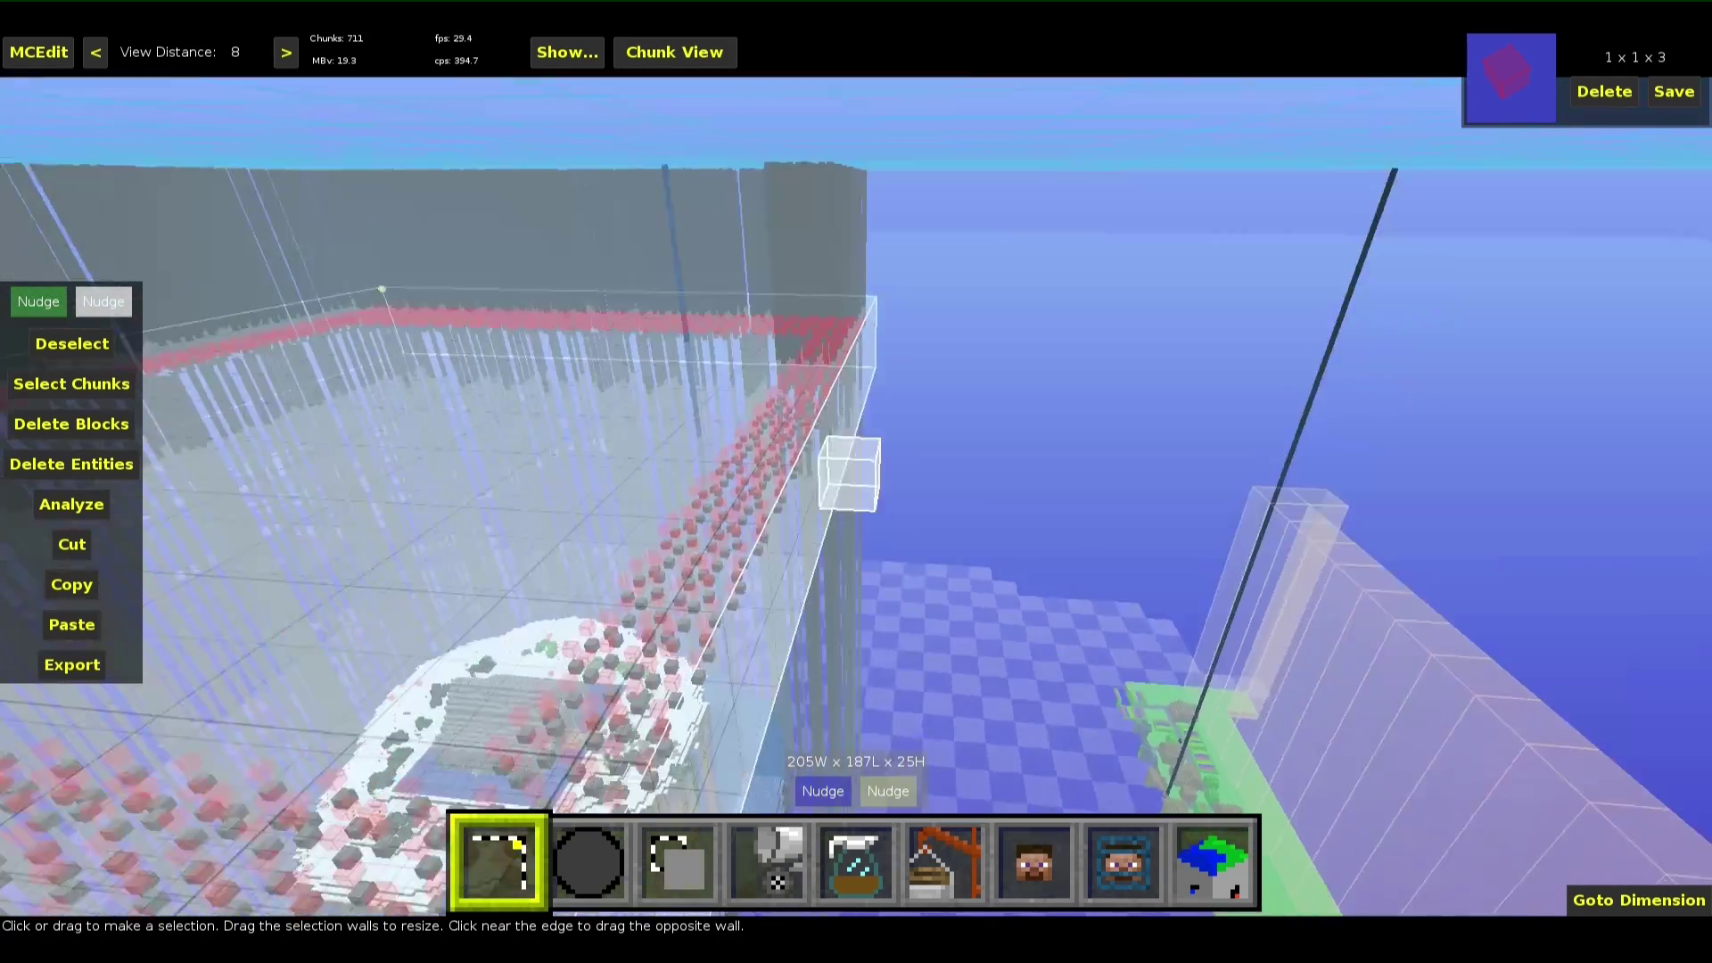
key(w)
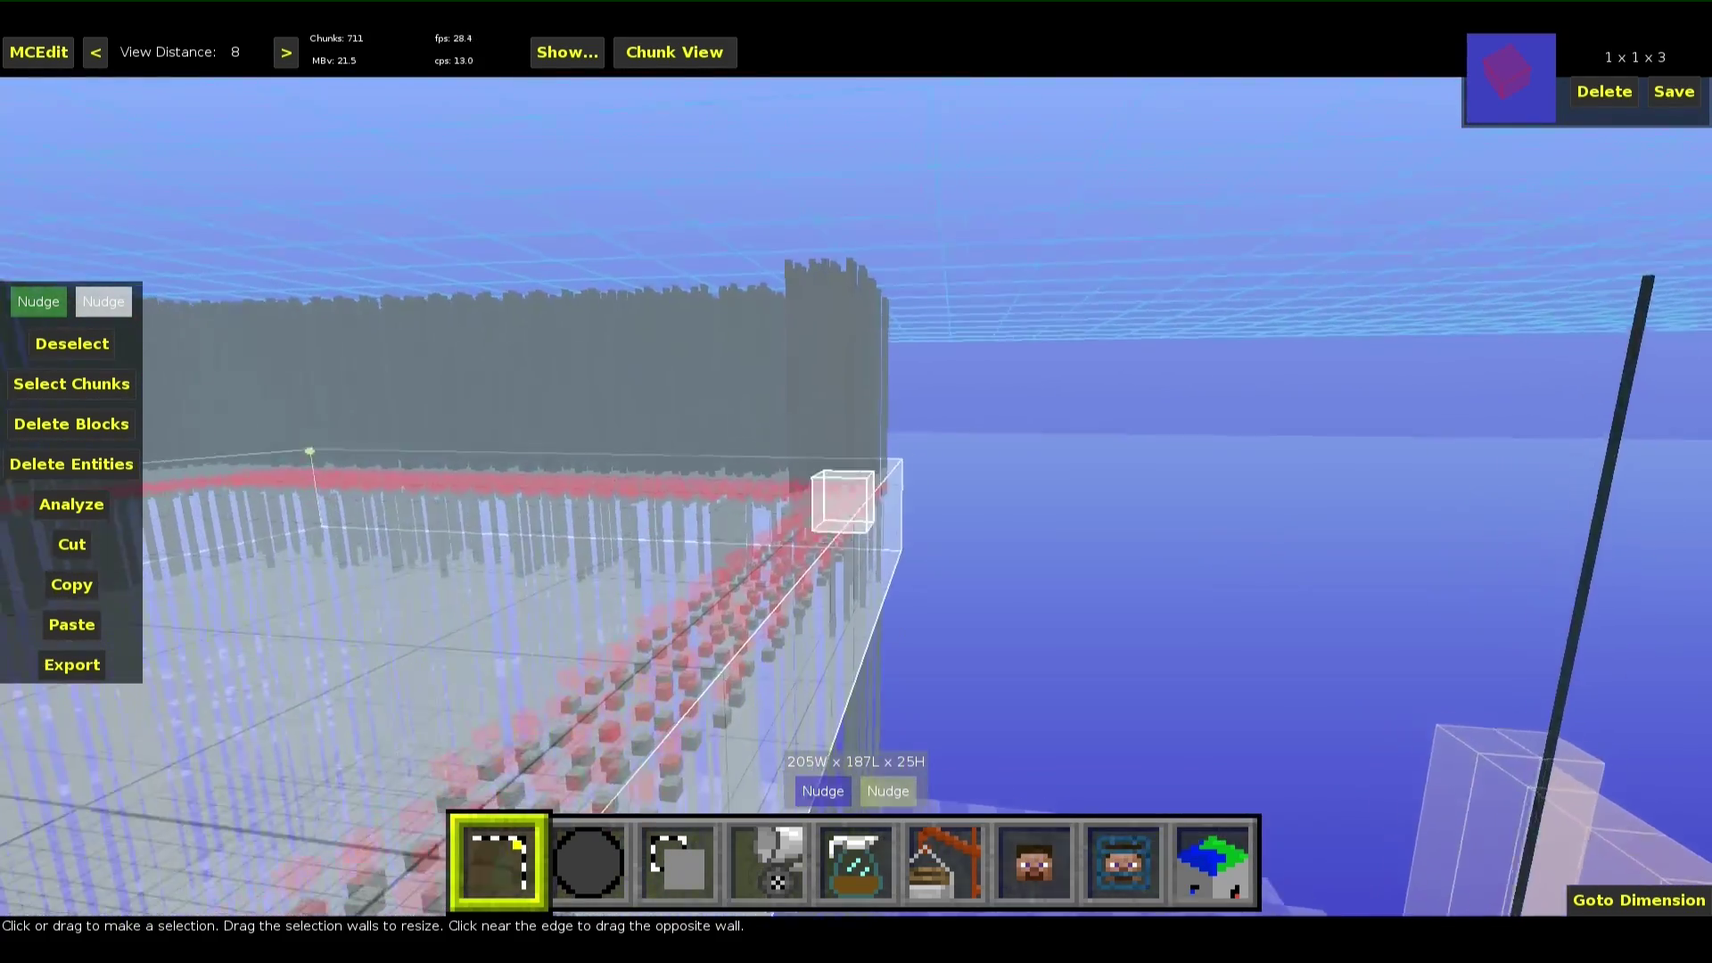
right_drag(870, 724, 923, 724)
key(w)
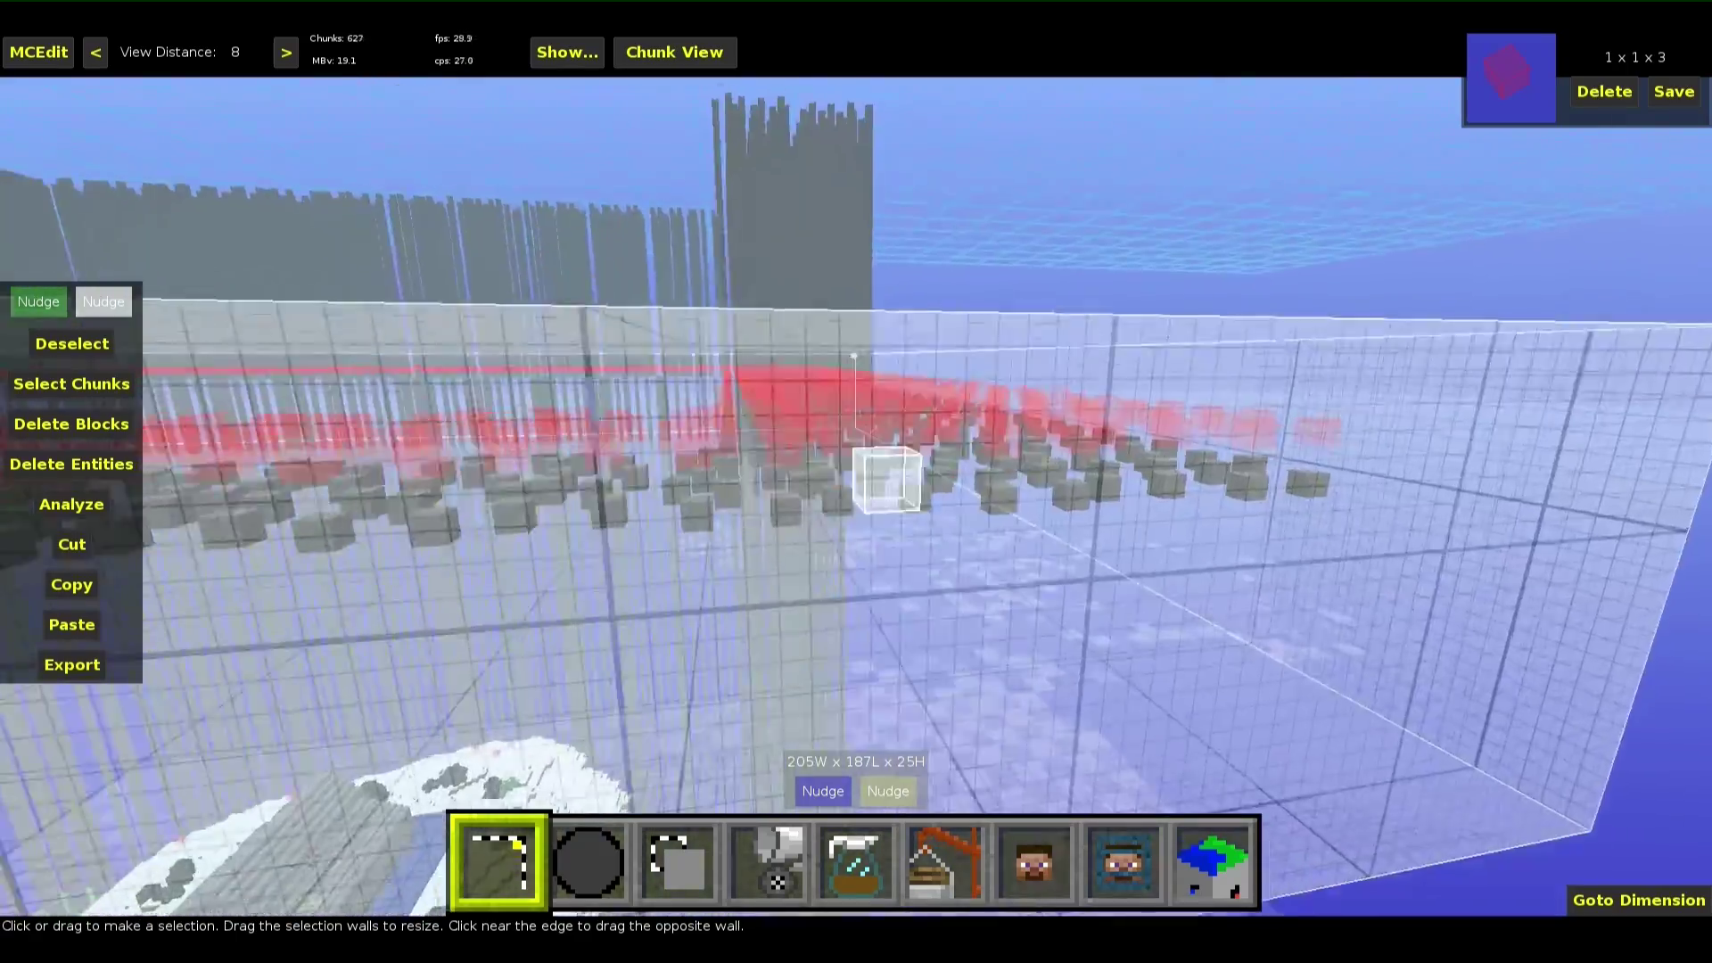
key(w)
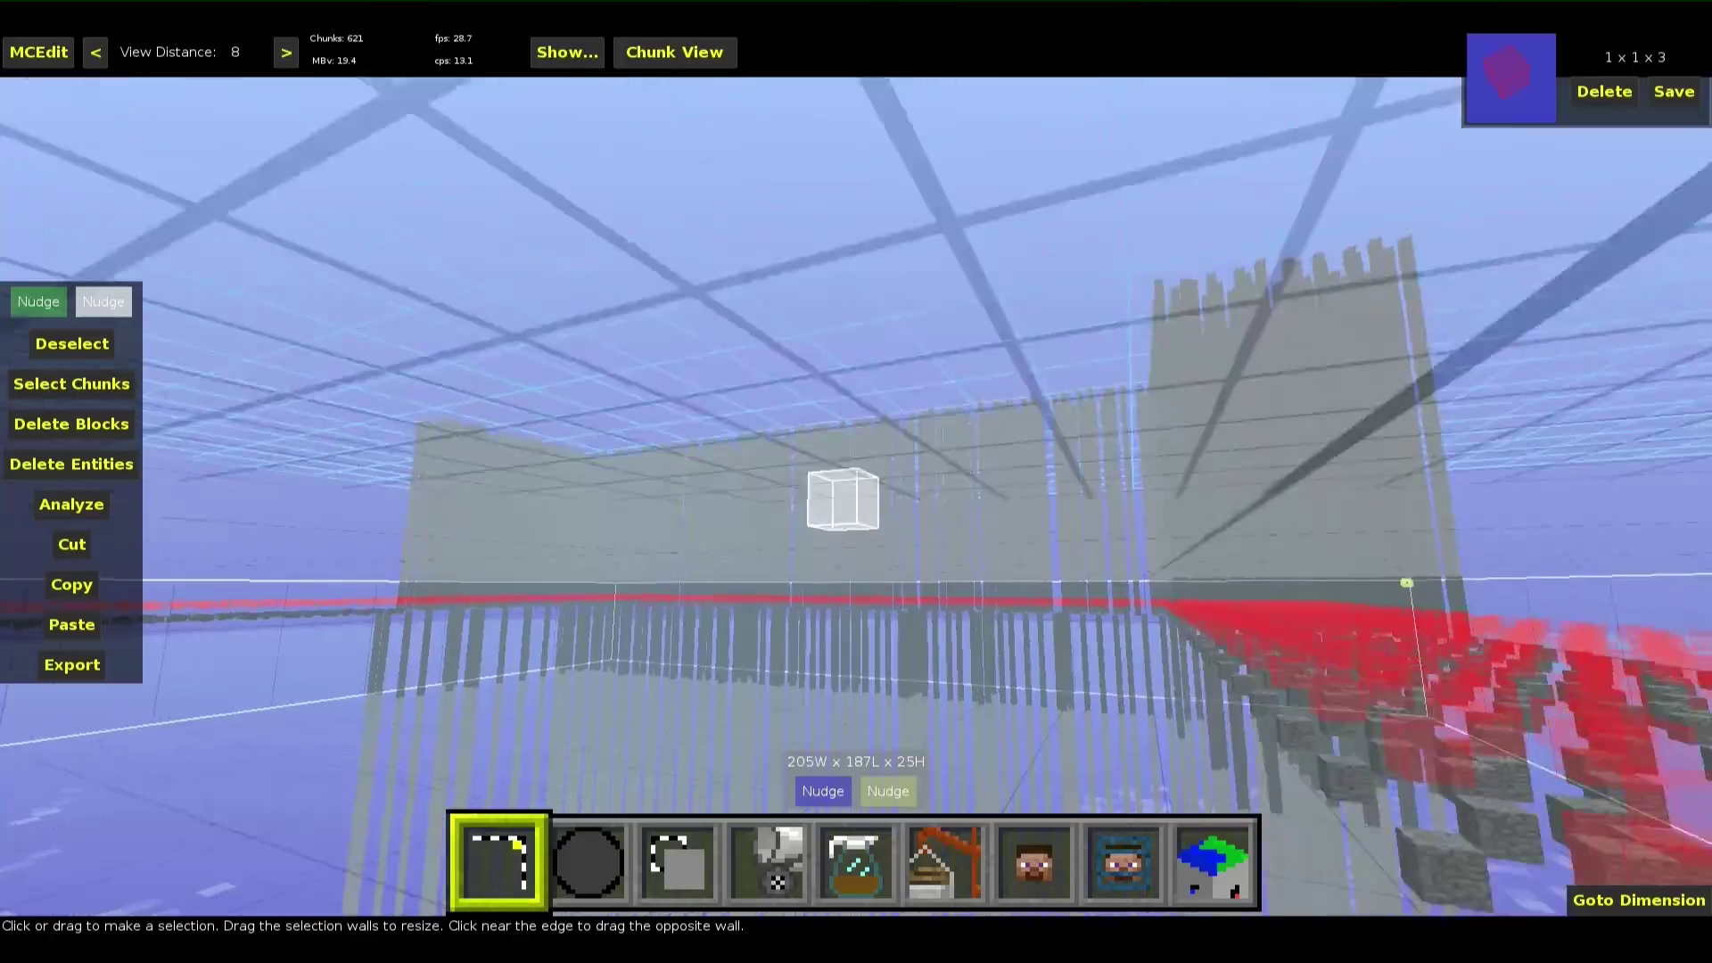
key(w)
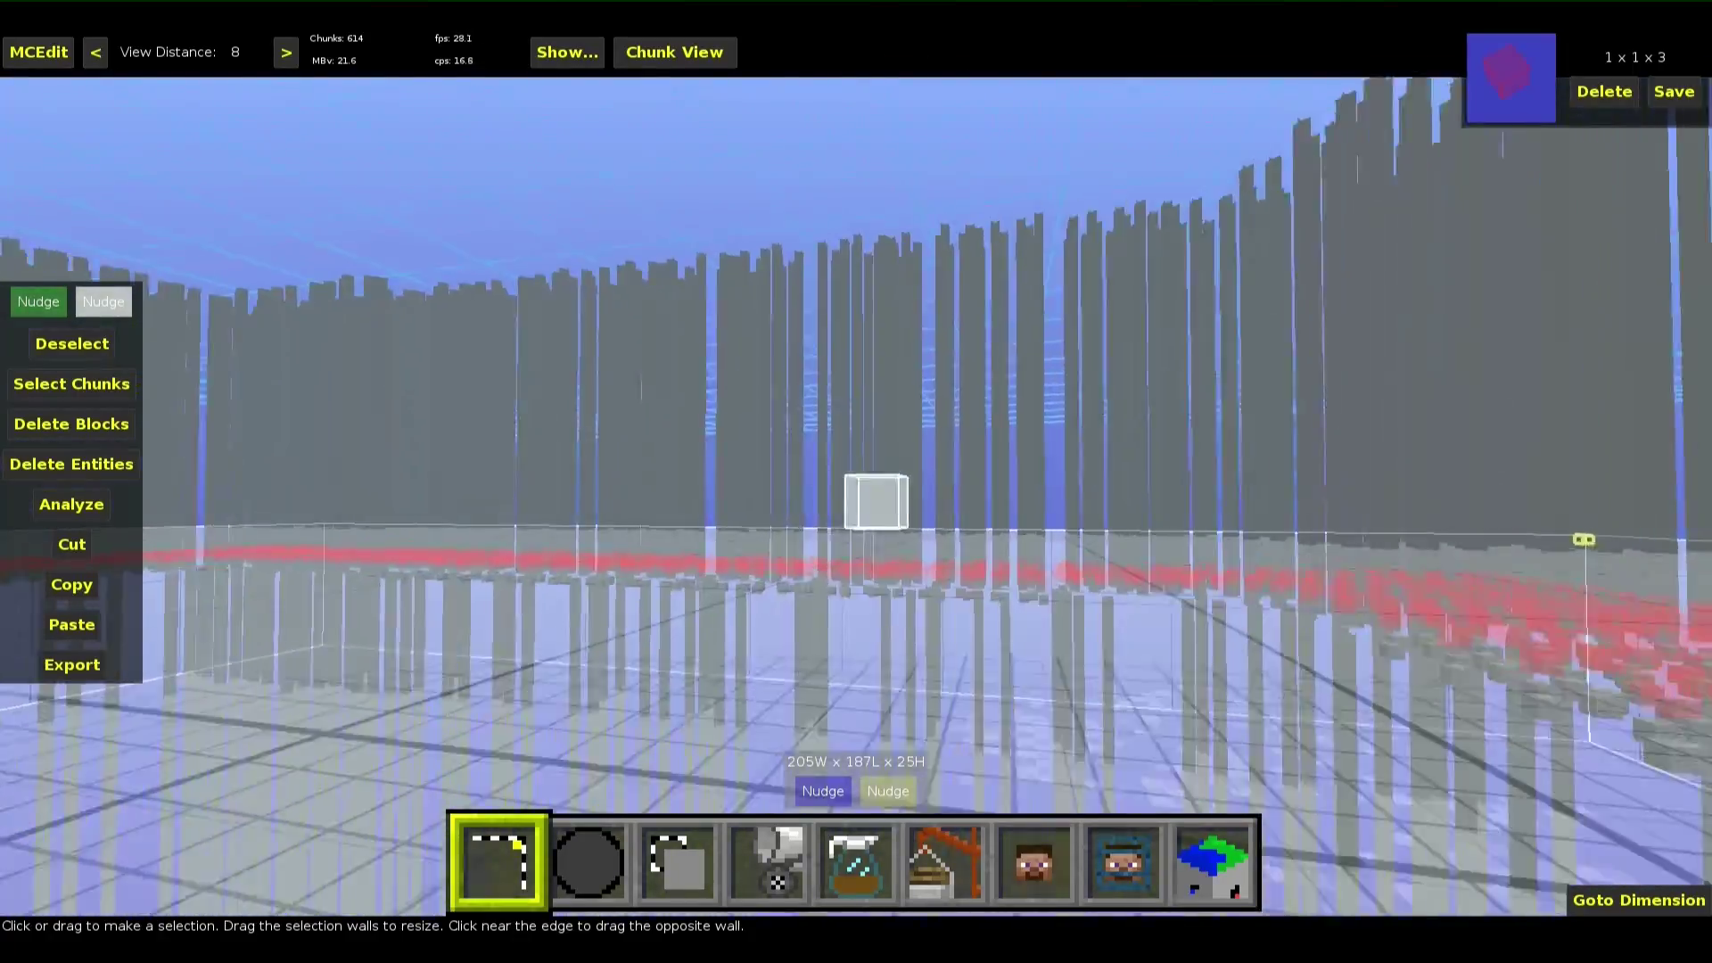
key(w)
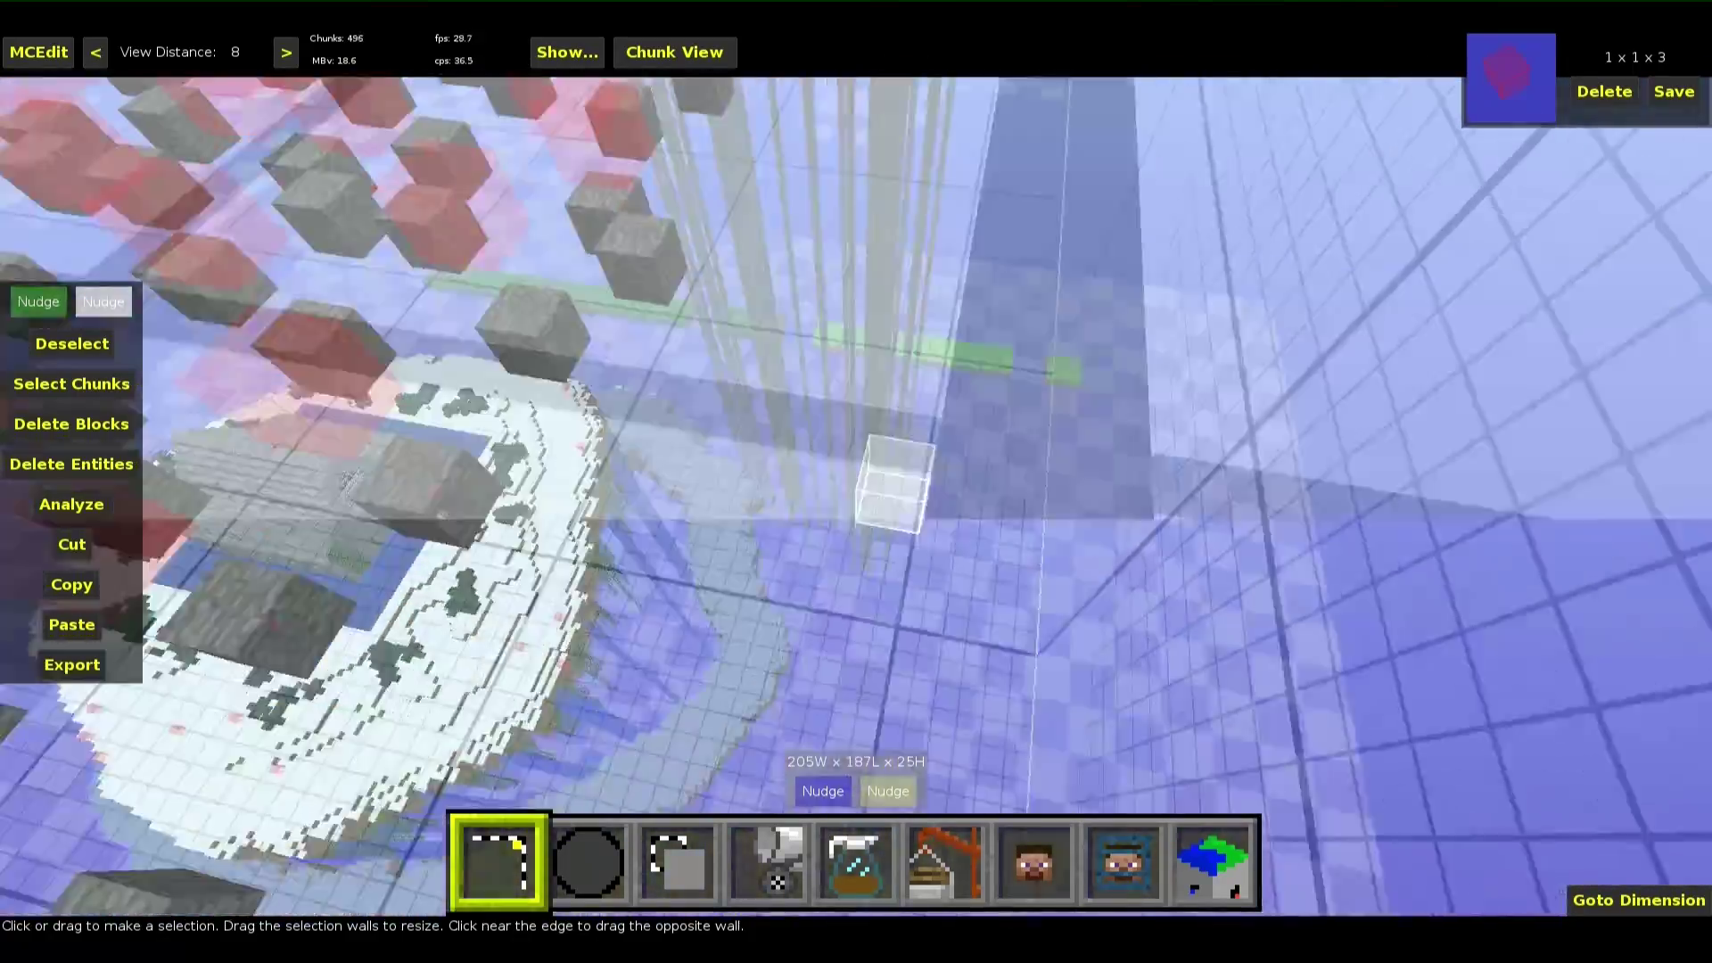
key(s)
right_click(921, 627)
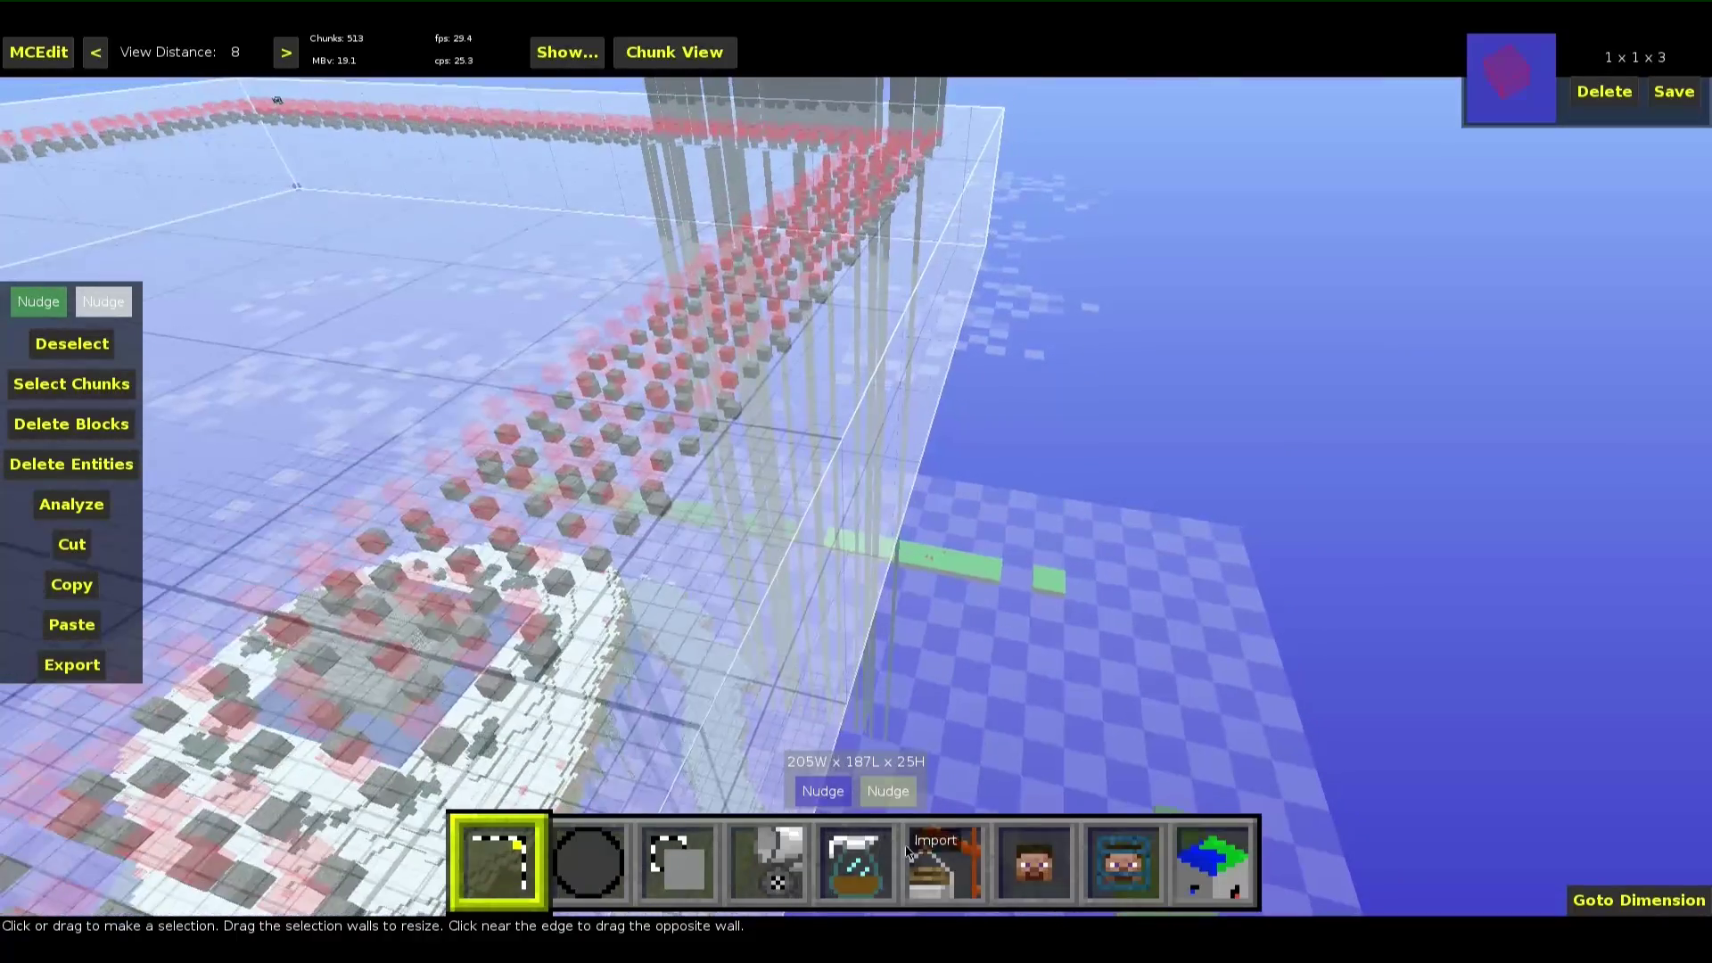
Run the Create Spawners filter on the selection with position data included
click(869, 845)
click(205, 352)
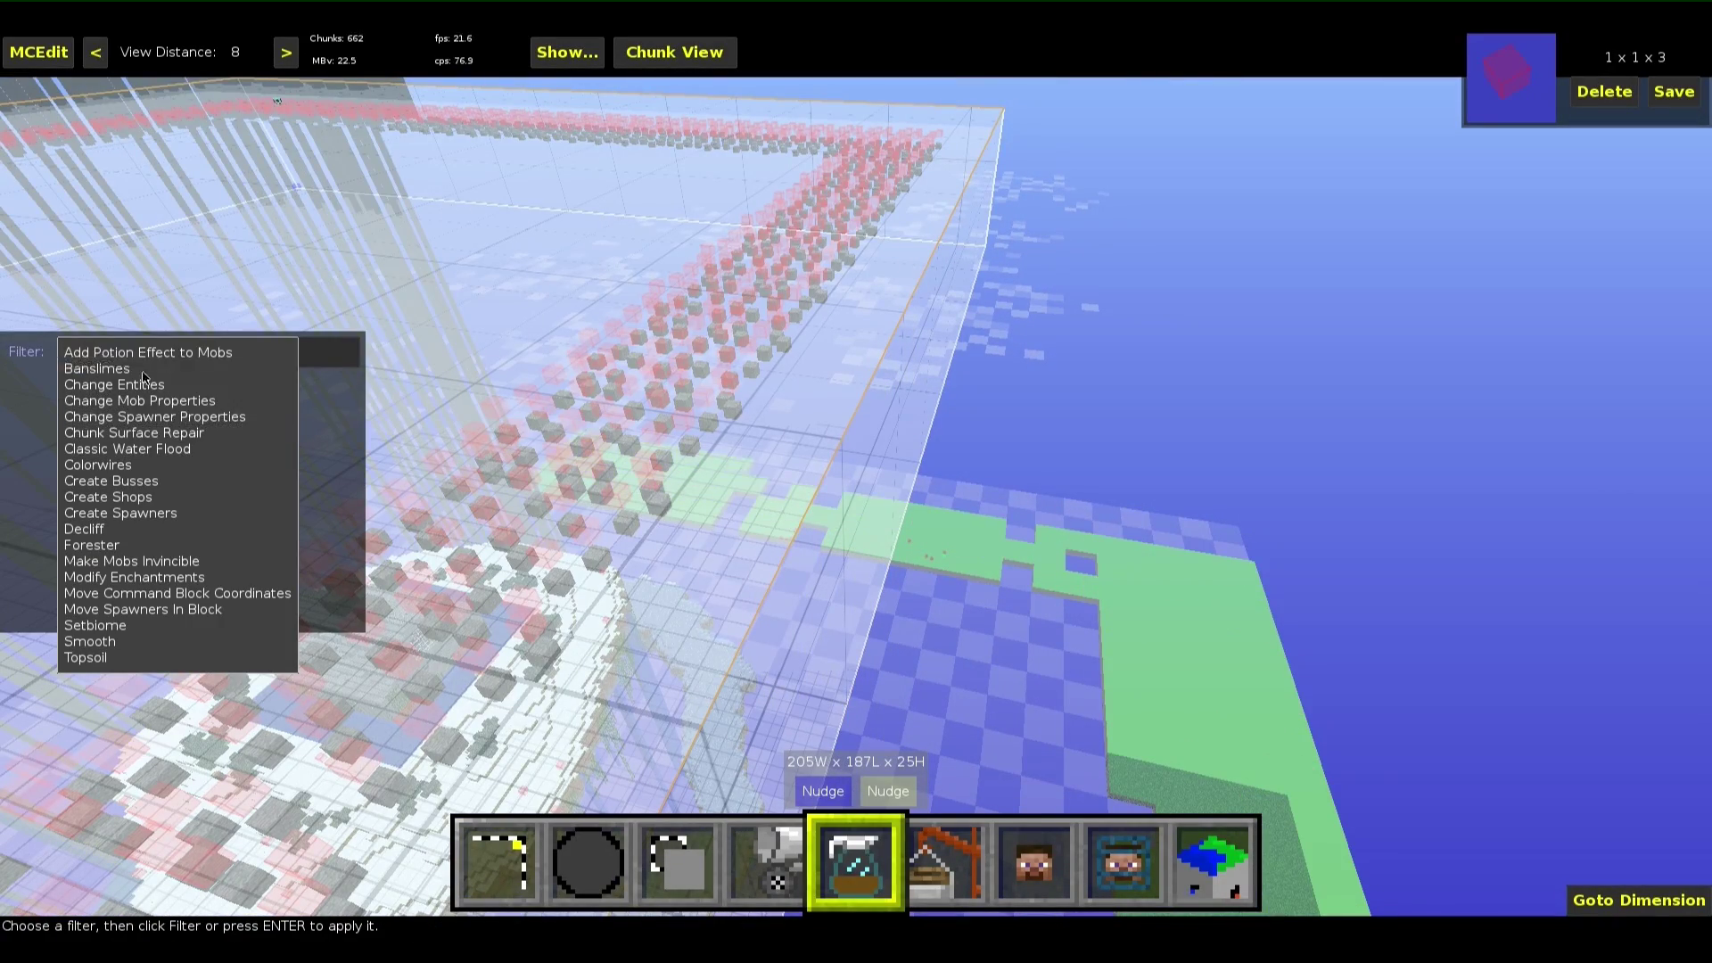
click(143, 514)
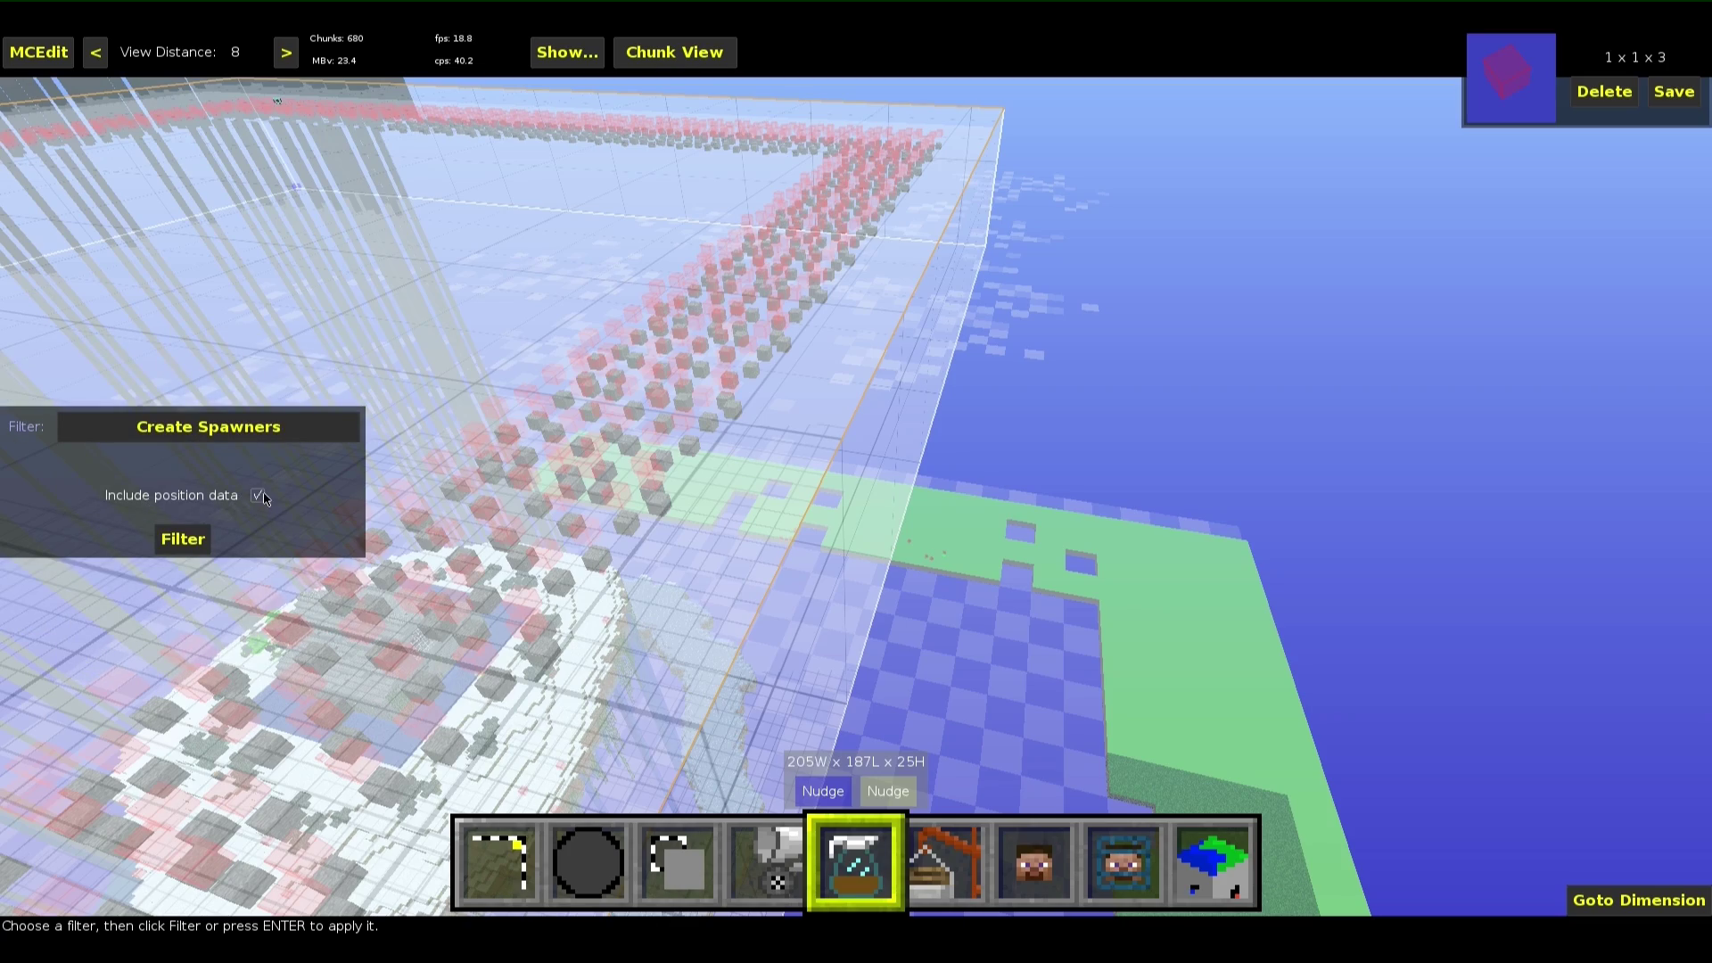
key(a)
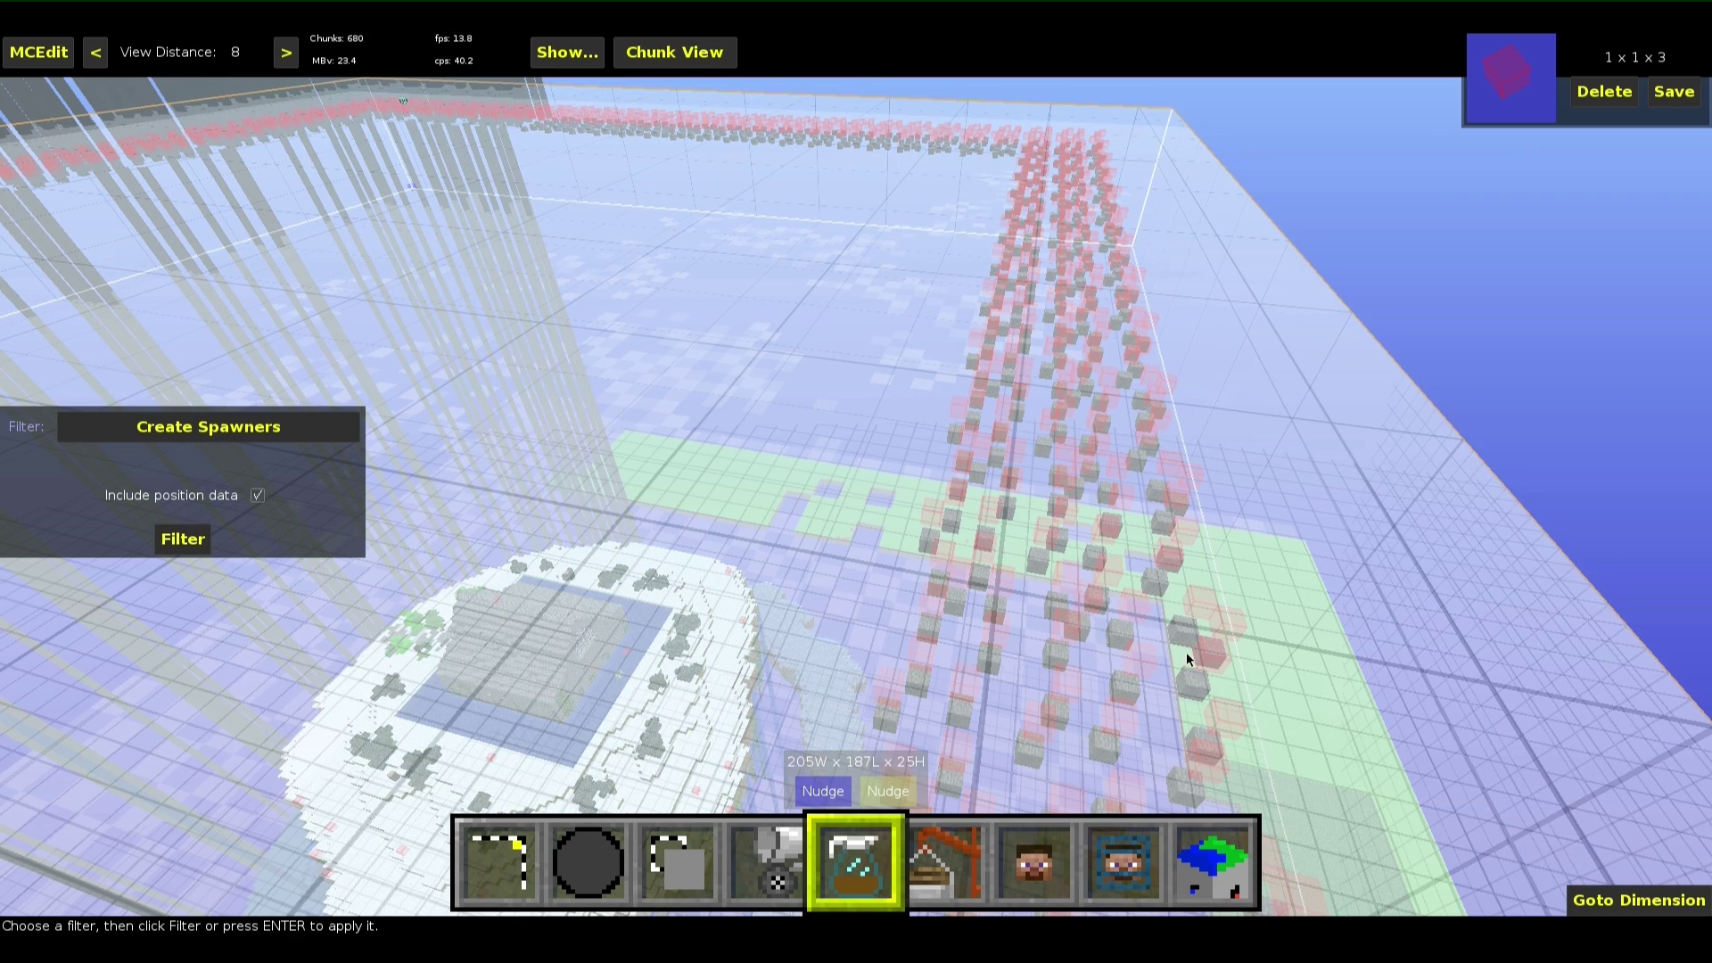
click(183, 539)
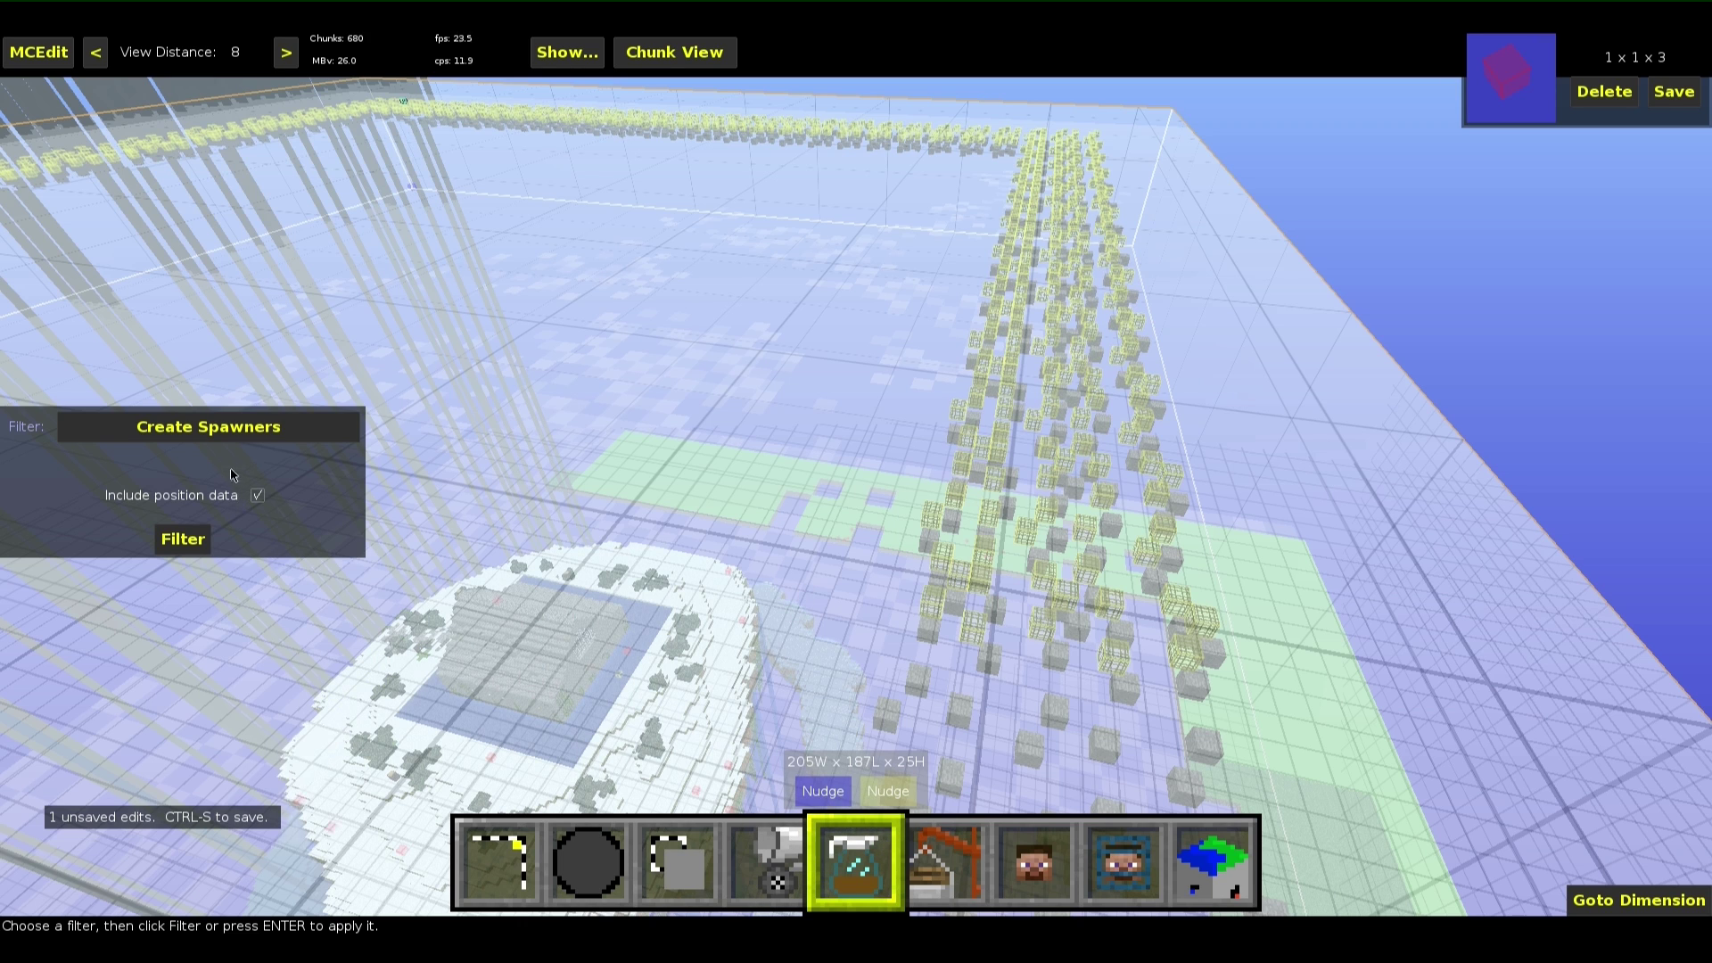
Choose the Change Spawner Properties filter and set Min Spawn Delay to 100 and Max Spawn Delay to 200
click(235, 430)
click(722, 592)
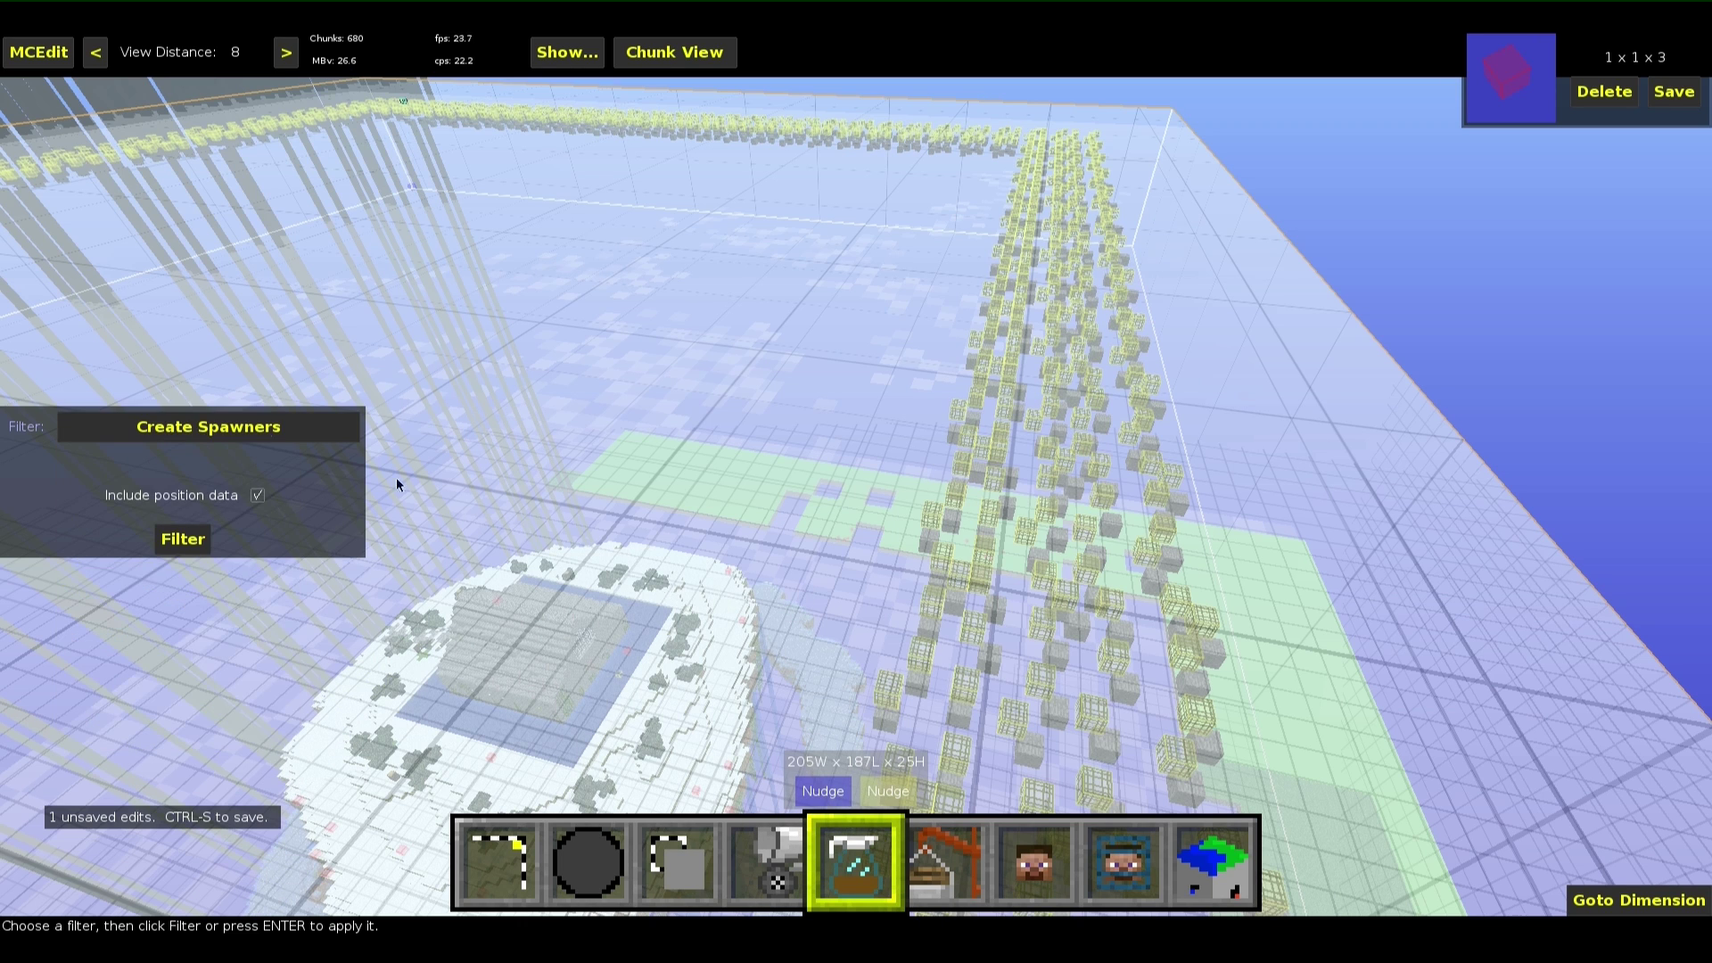
click(183, 426)
click(199, 499)
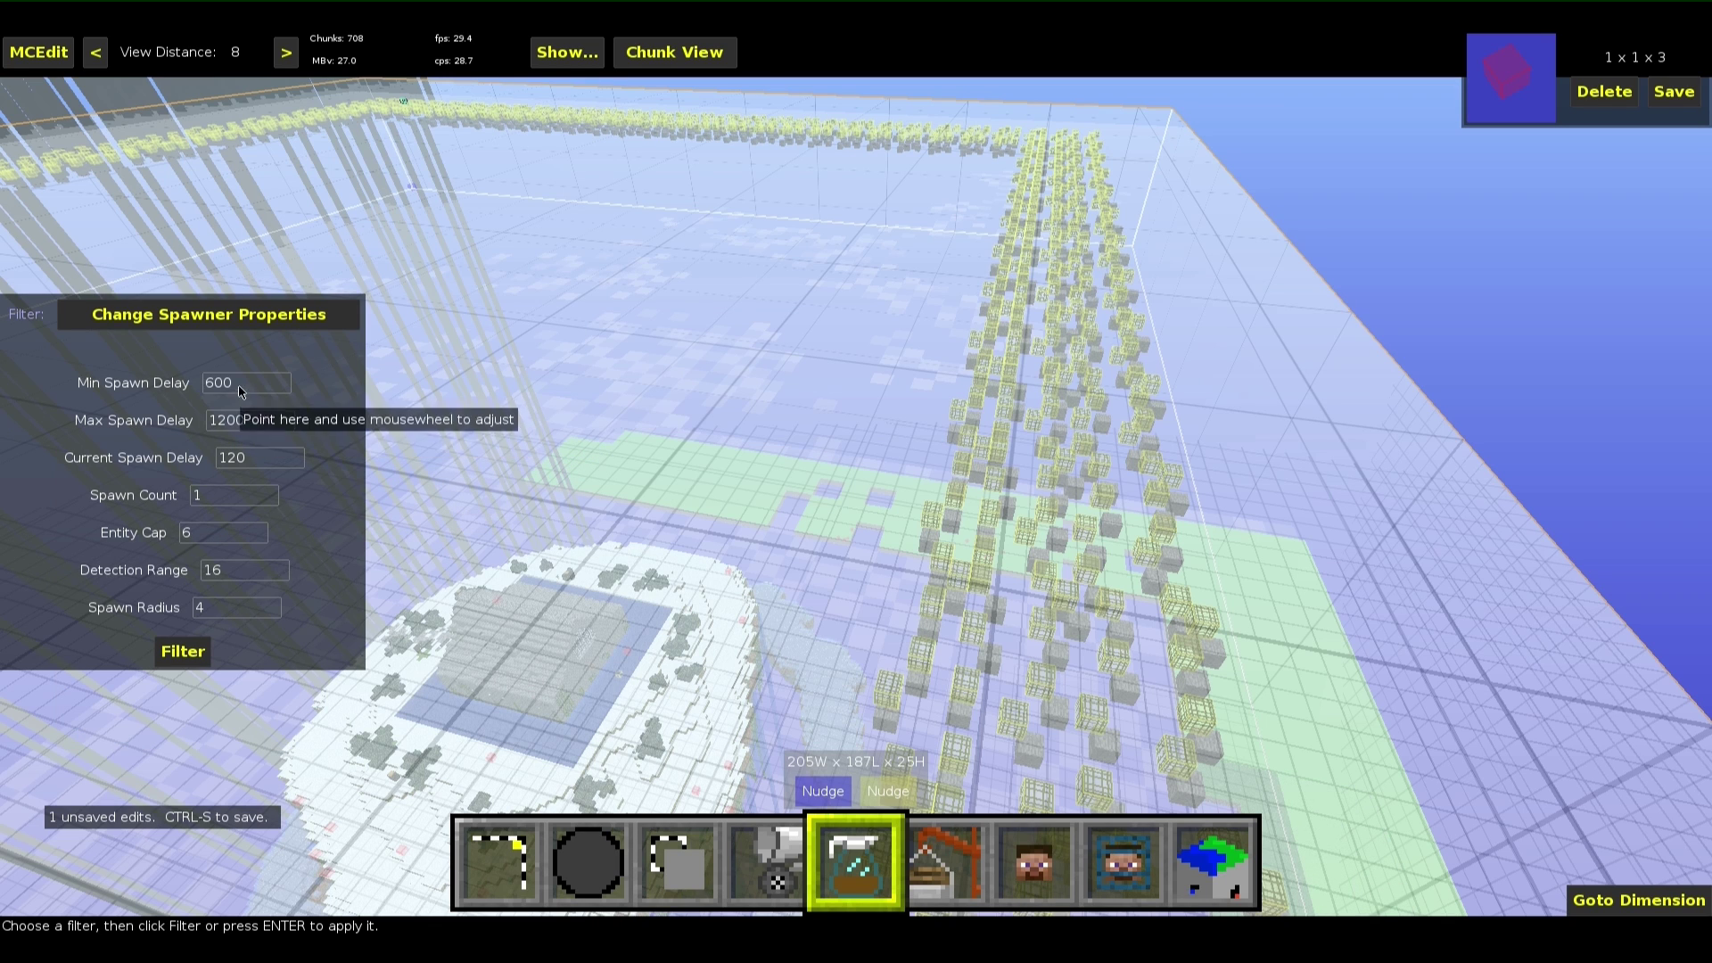
click(238, 386)
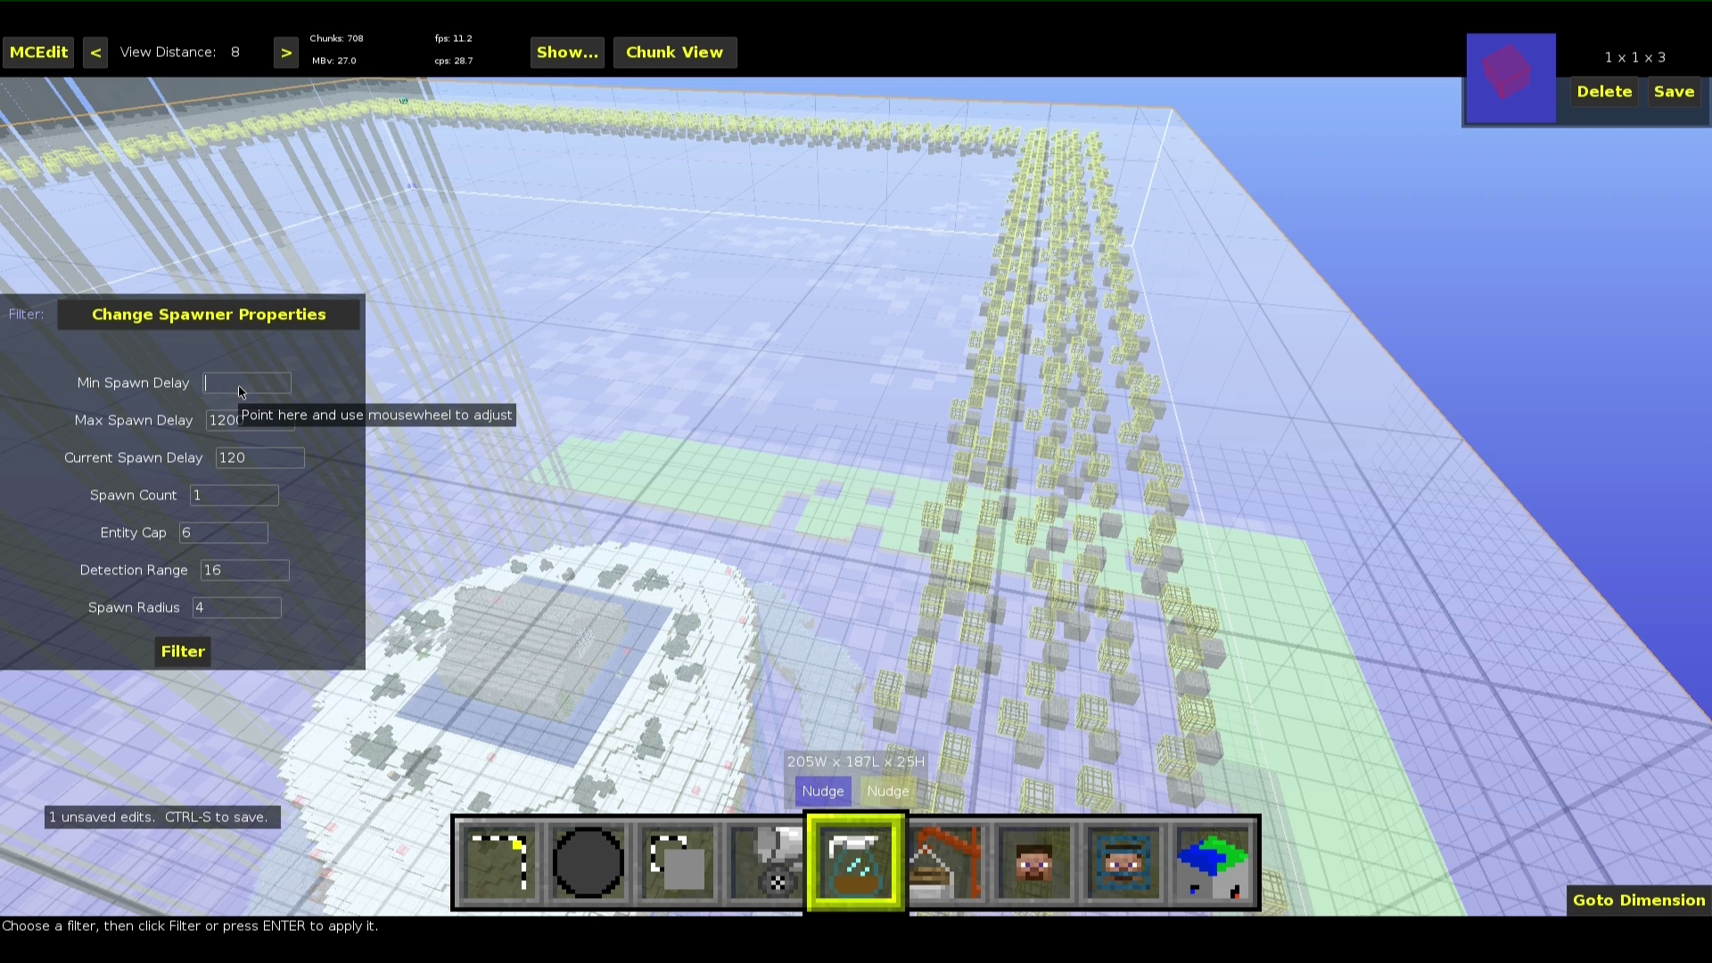
text(1200)
click(277, 428)
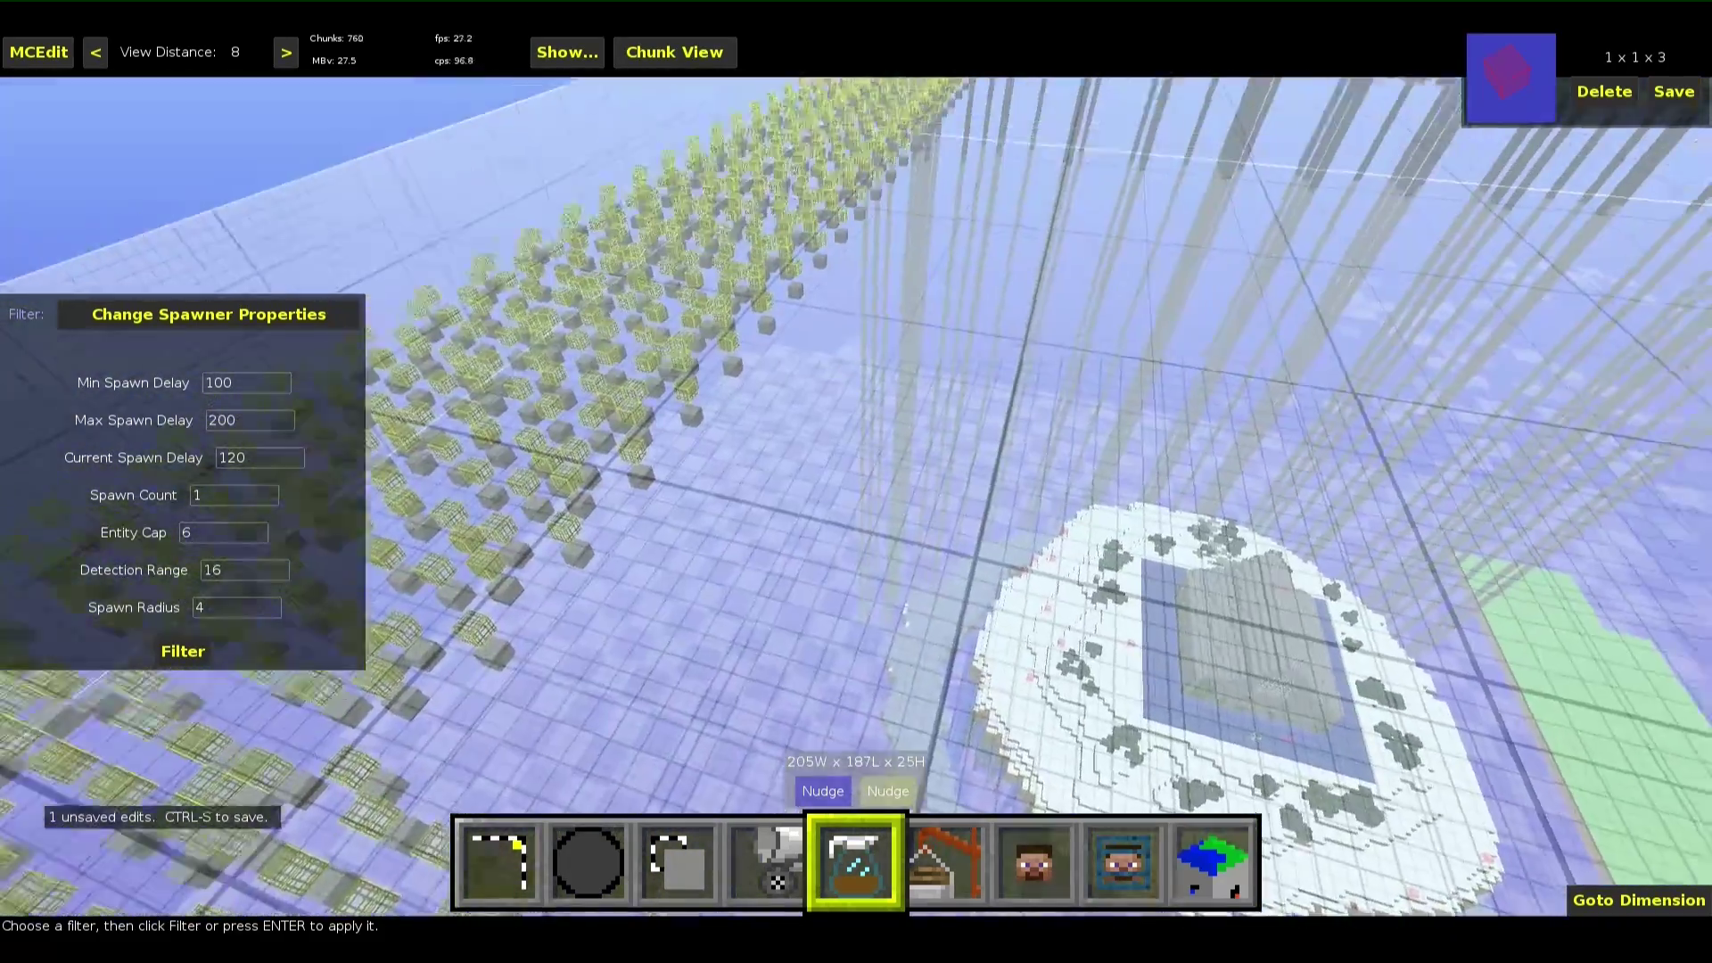
Set the spawners' Detection Range to 1000 and apply the property filter to the selection
right_click(1025, 583)
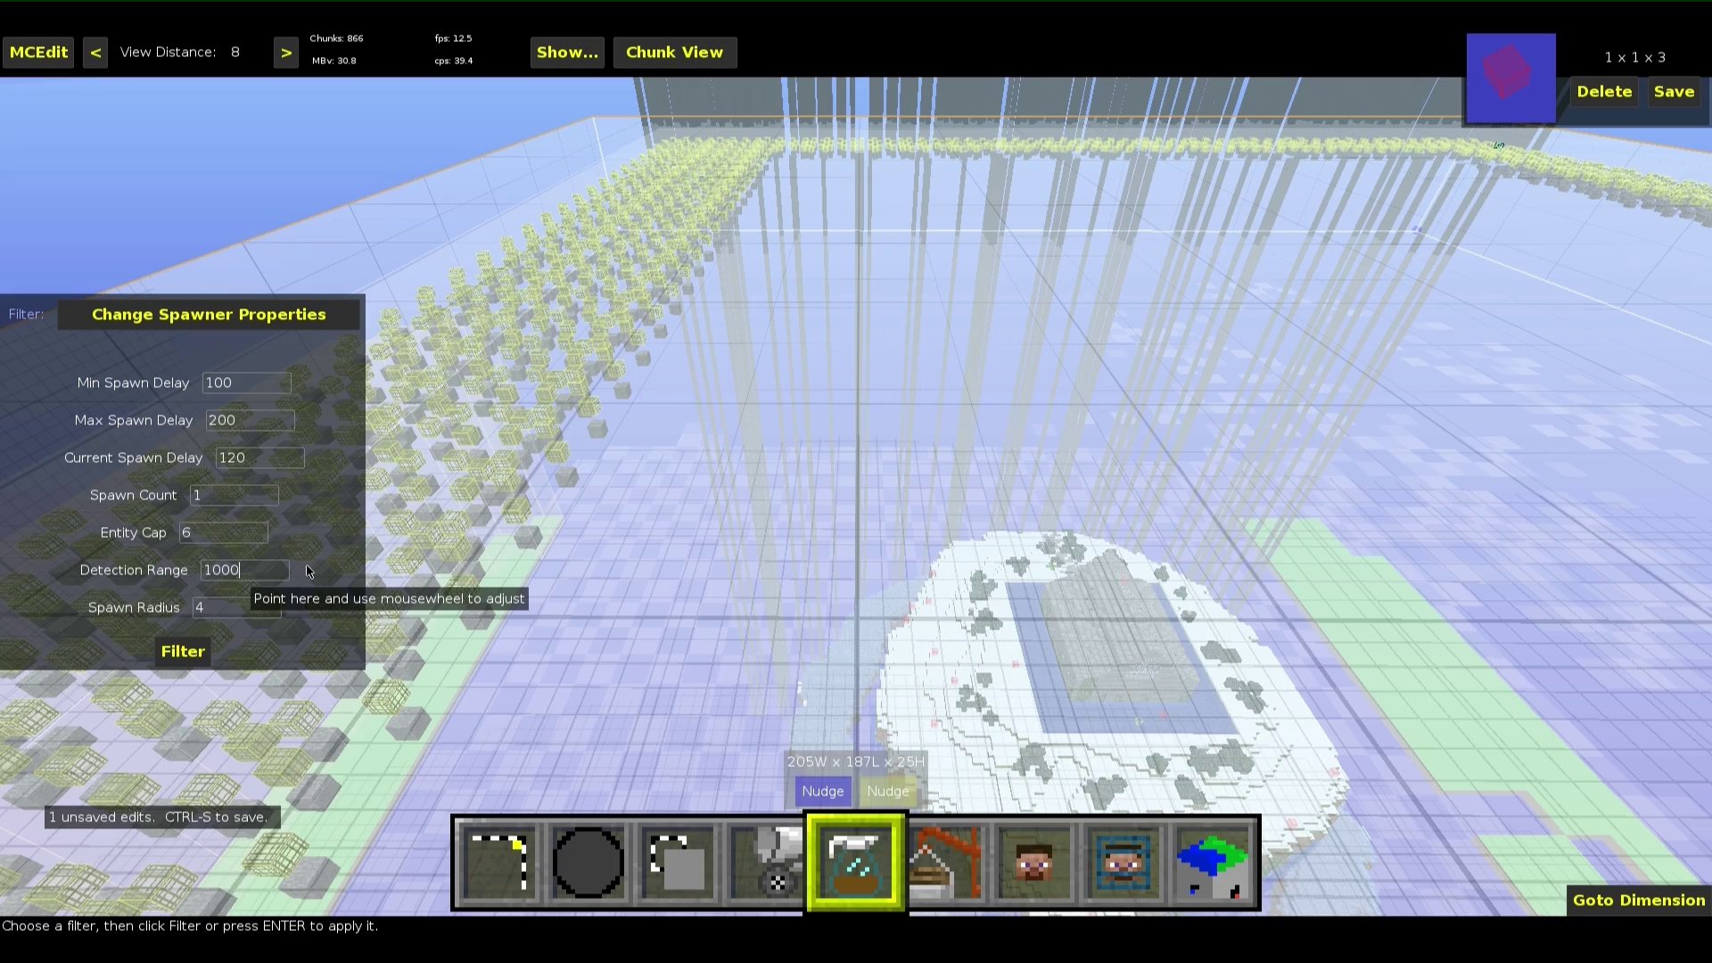
right_click(549, 494)
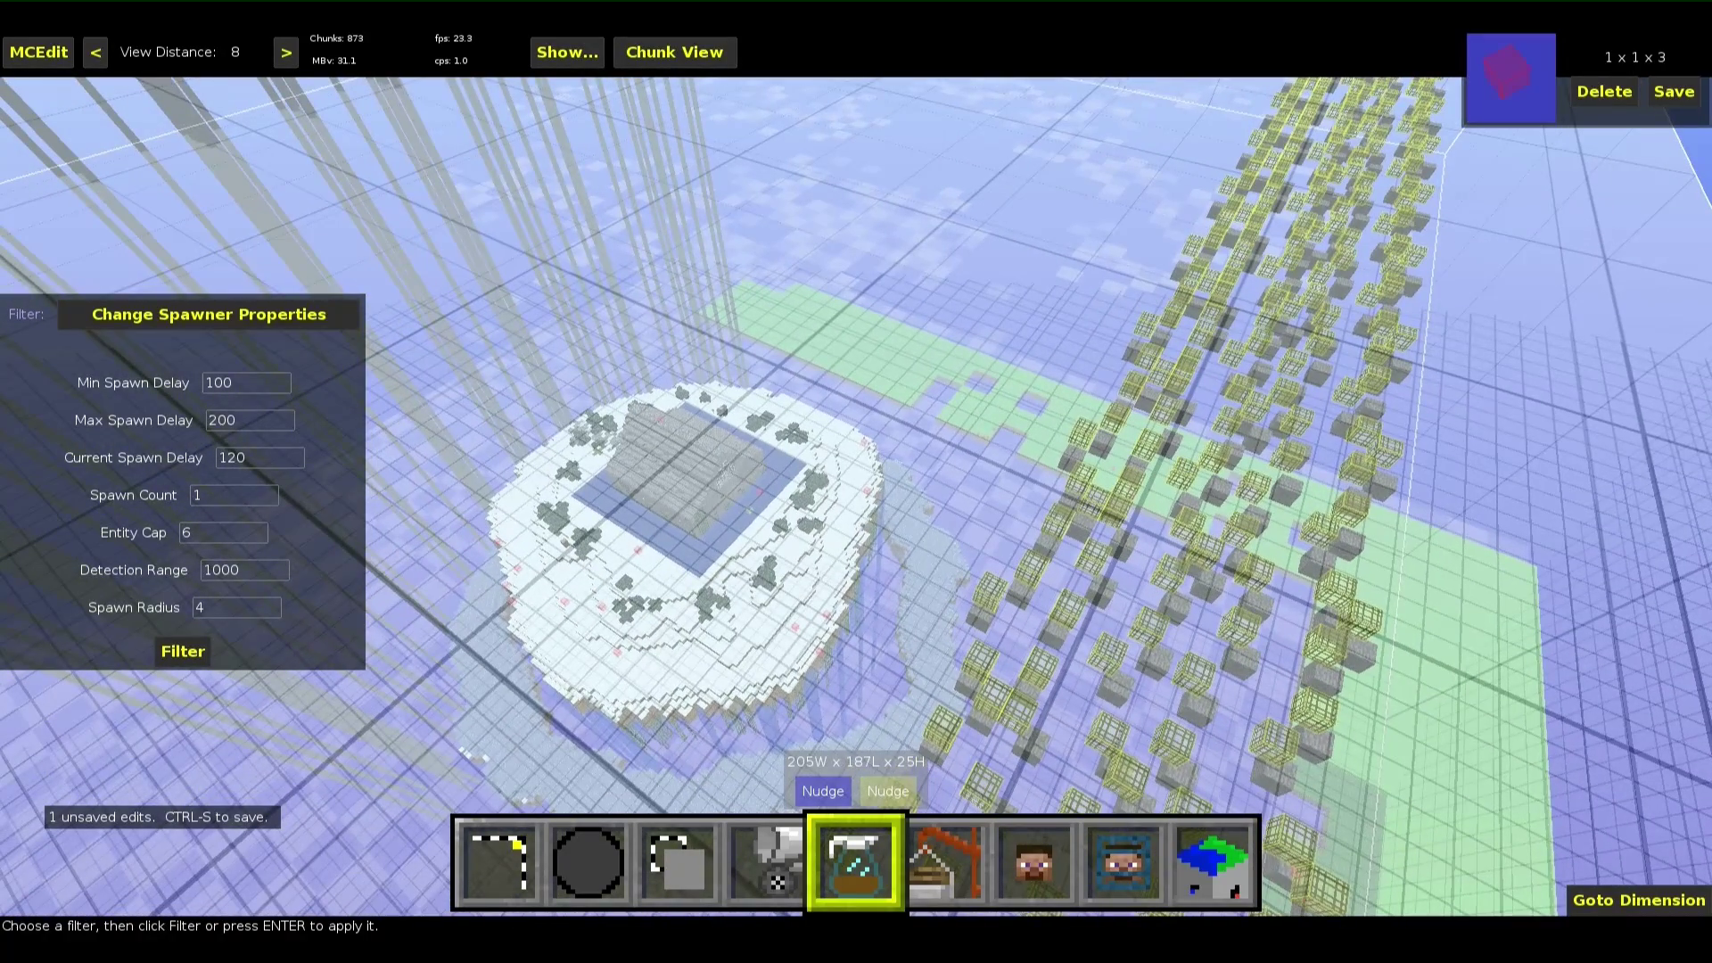
right_drag(593, 548, 551, 494)
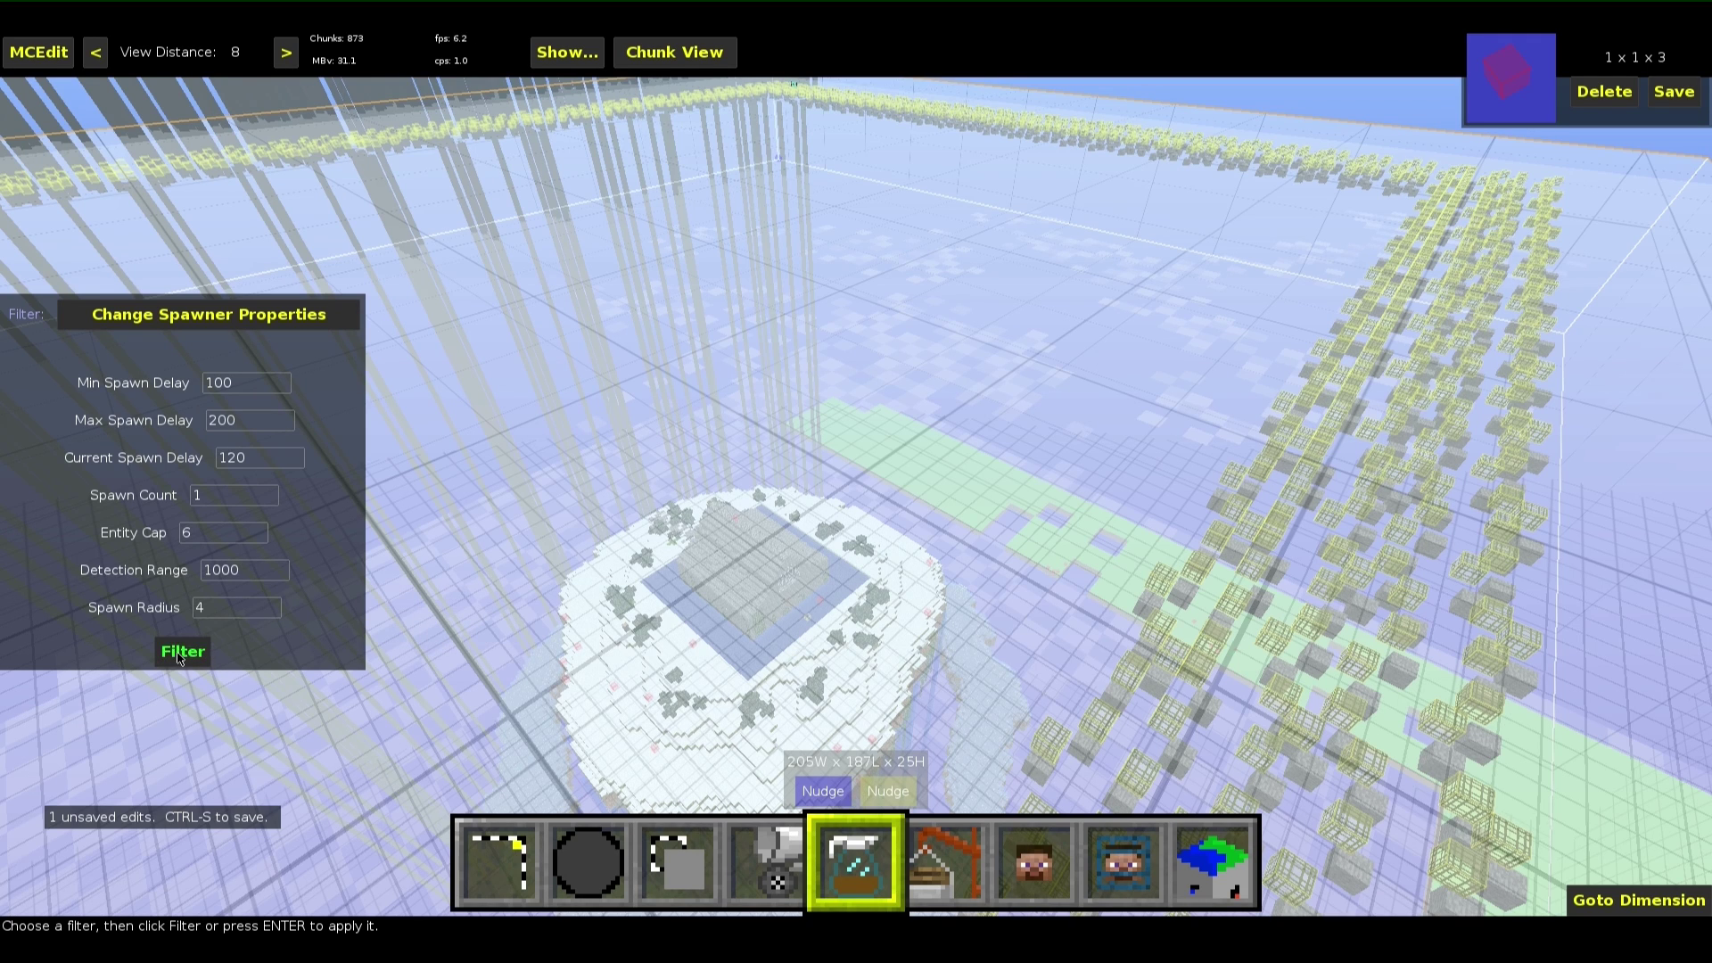
click(178, 654)
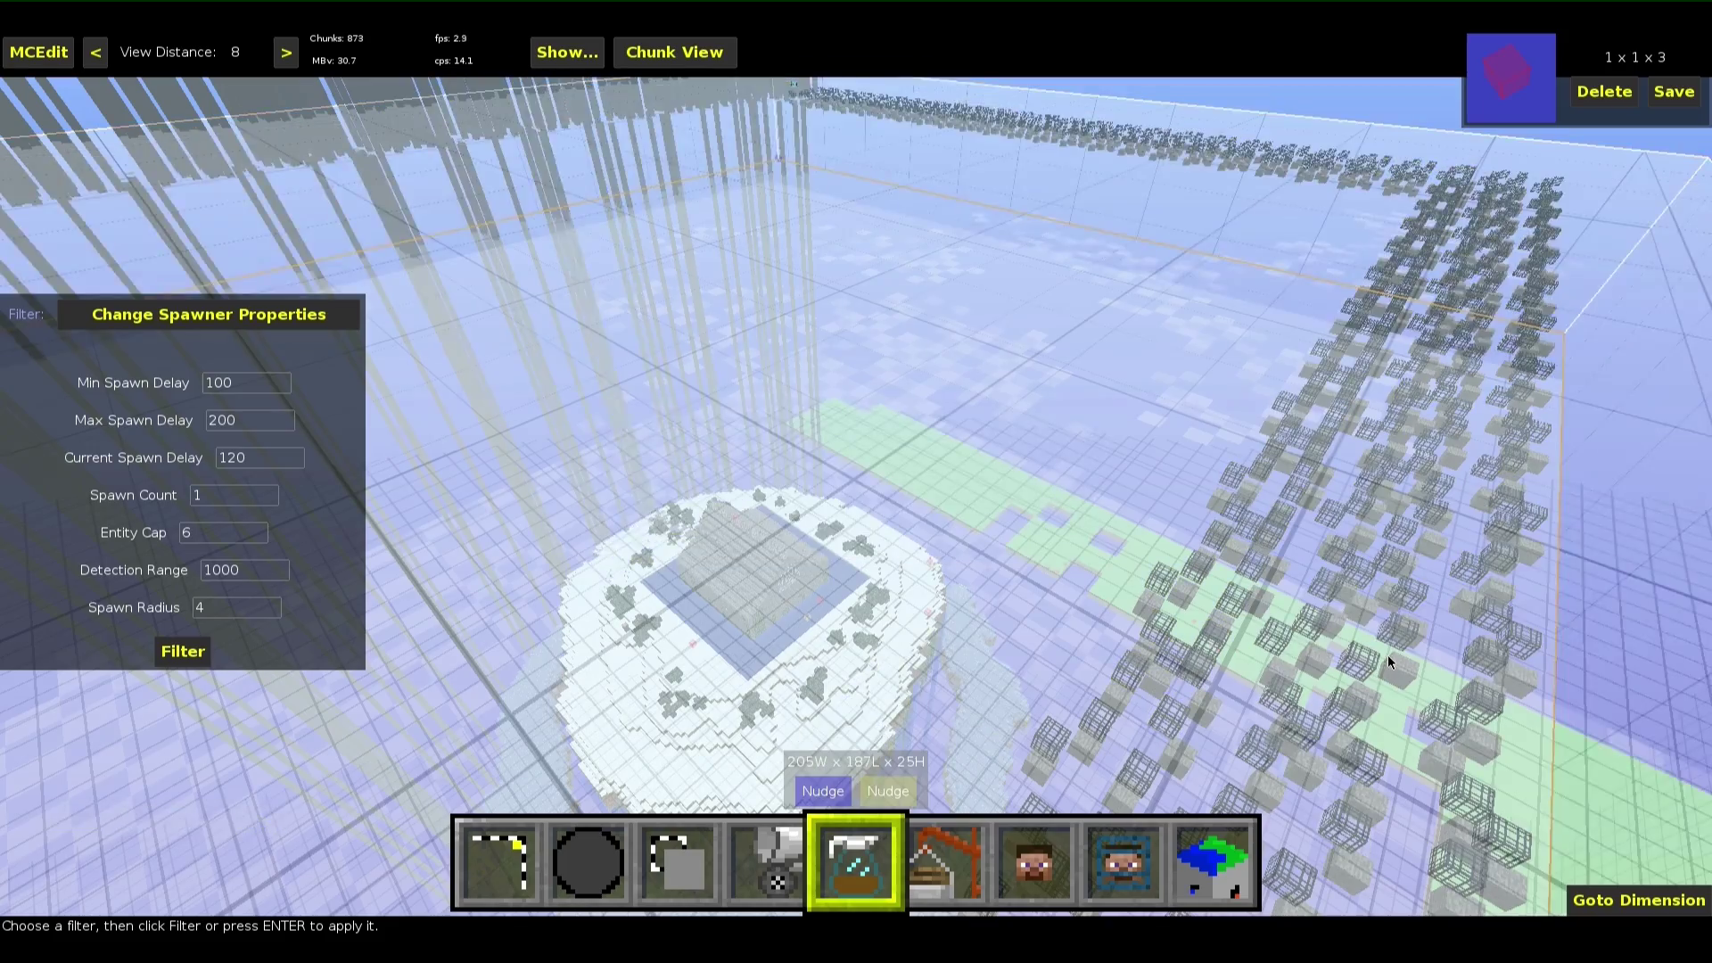
Lower the selection's upper corner to a height of 19 blocks, excluding the spawners, and delete the stone blocks inside it
click(473, 845)
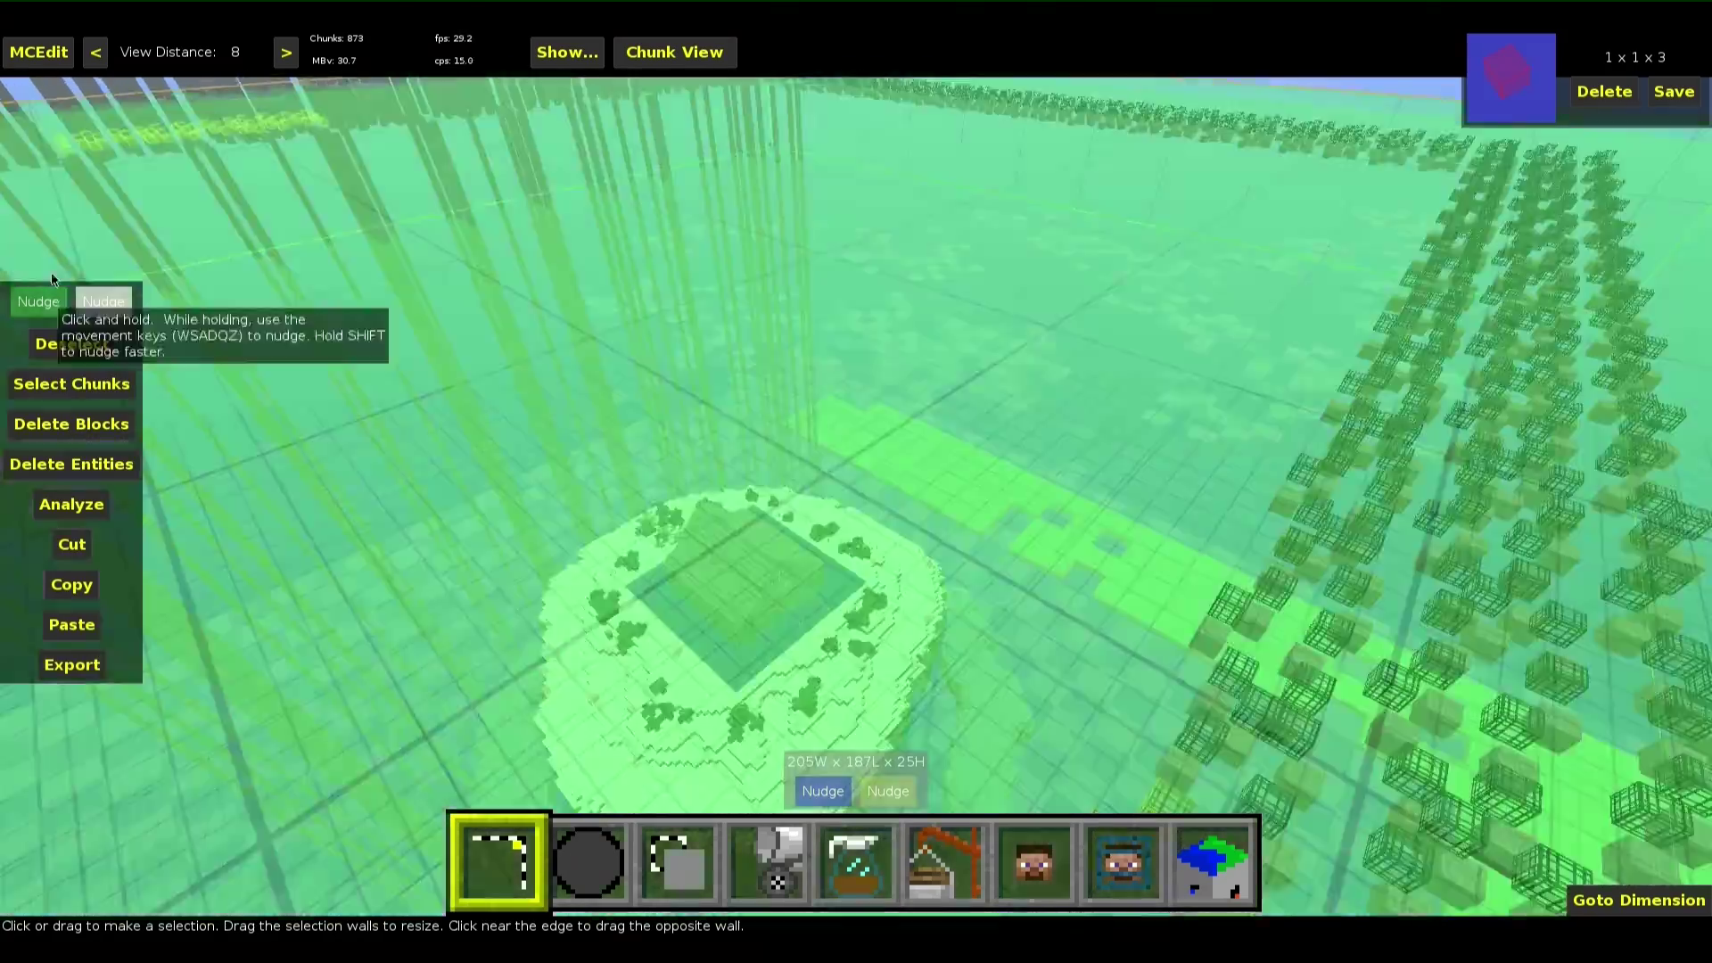
key(s)
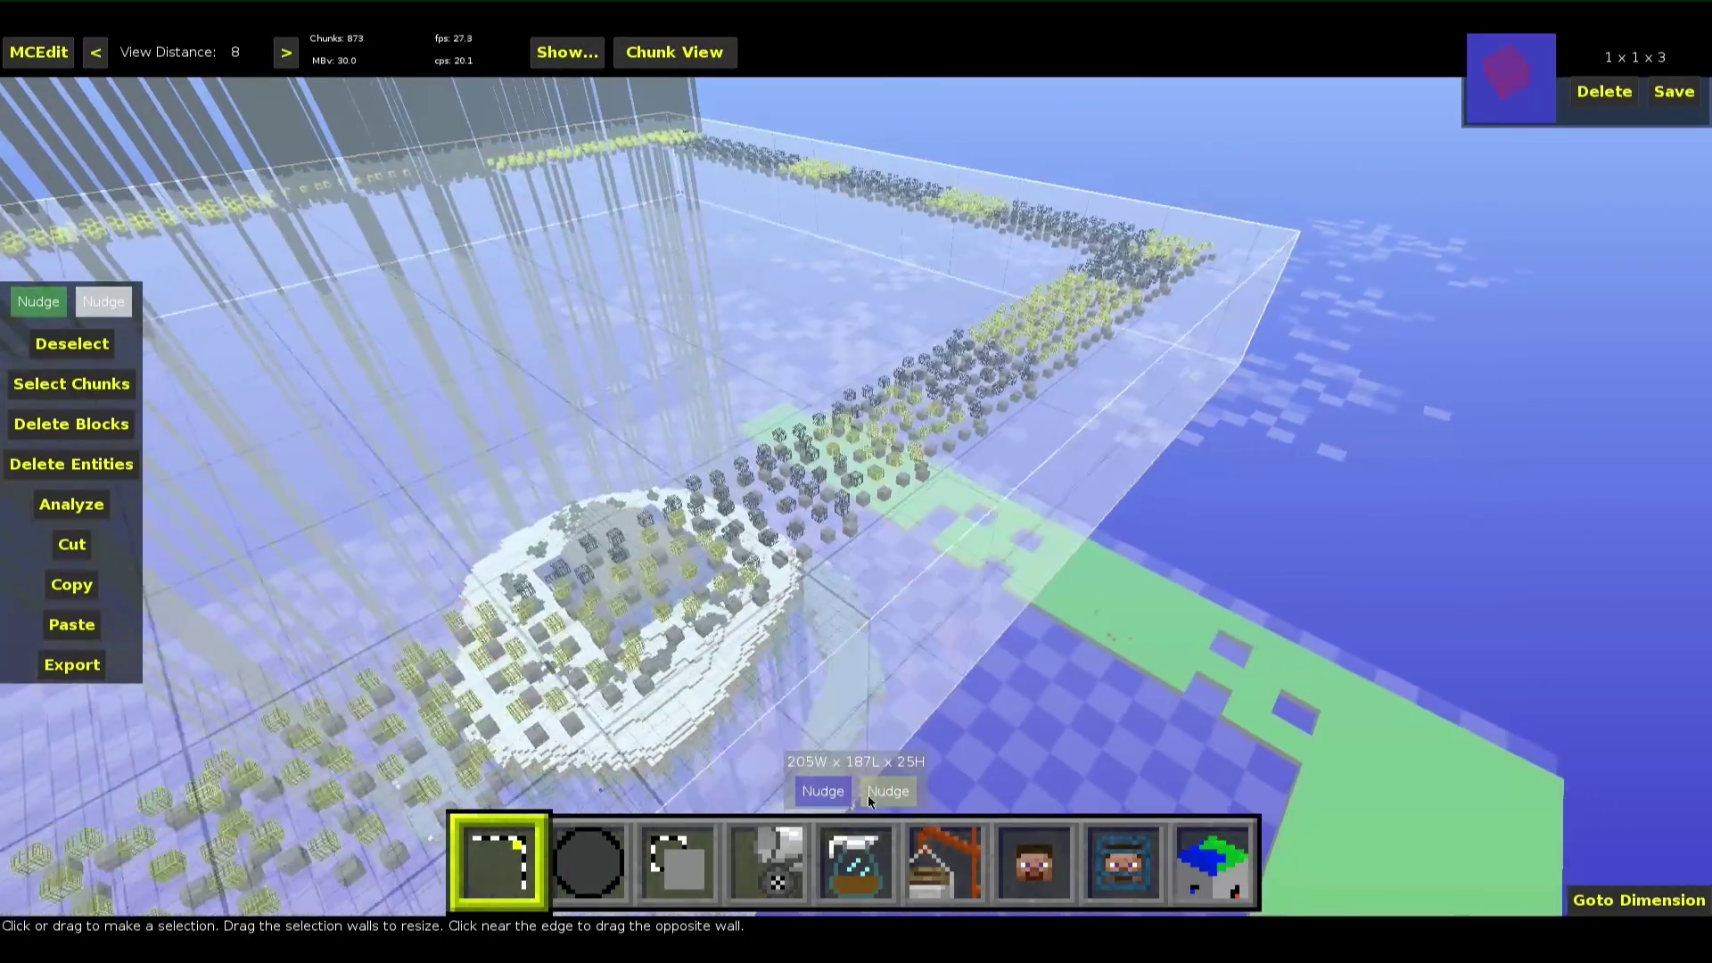
click(896, 797)
key(z)
key(z)
key(z)
key(z)
key(z)
key(z)
key(z)
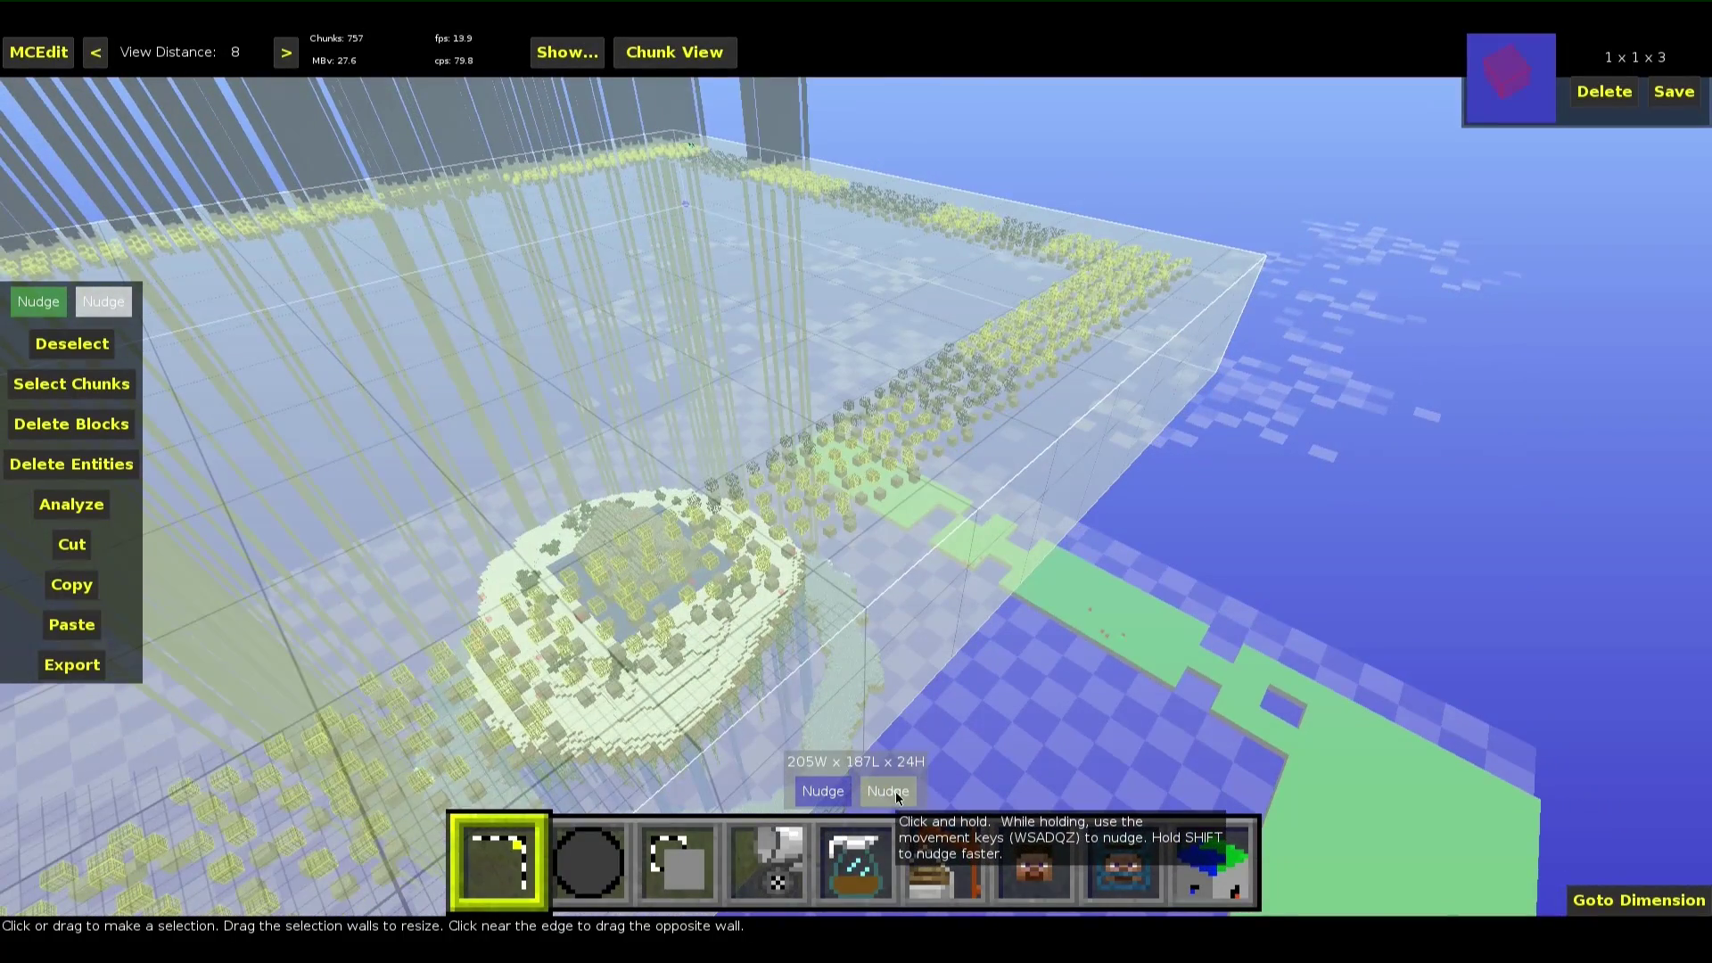
key(z)
key(z)
key(z)
key(q)
key(q)
key(q)
key(q)
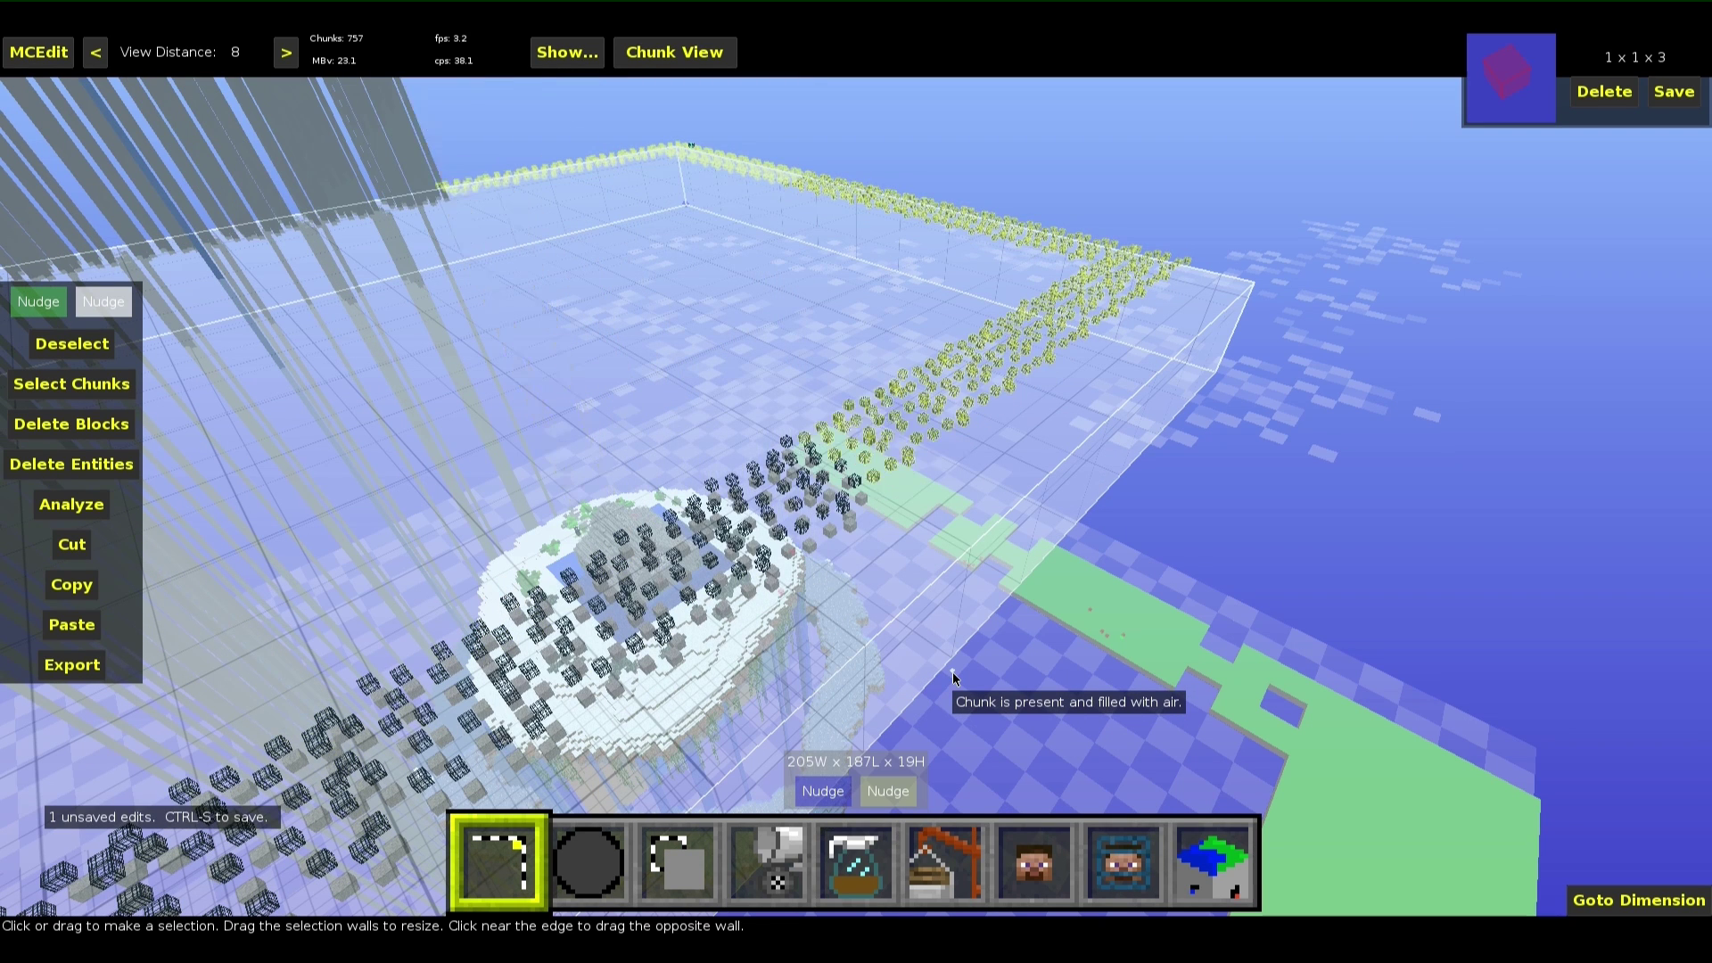
Choose the Move Spawners In Block filter for the selected region
right_drag(950, 672, 767, 638)
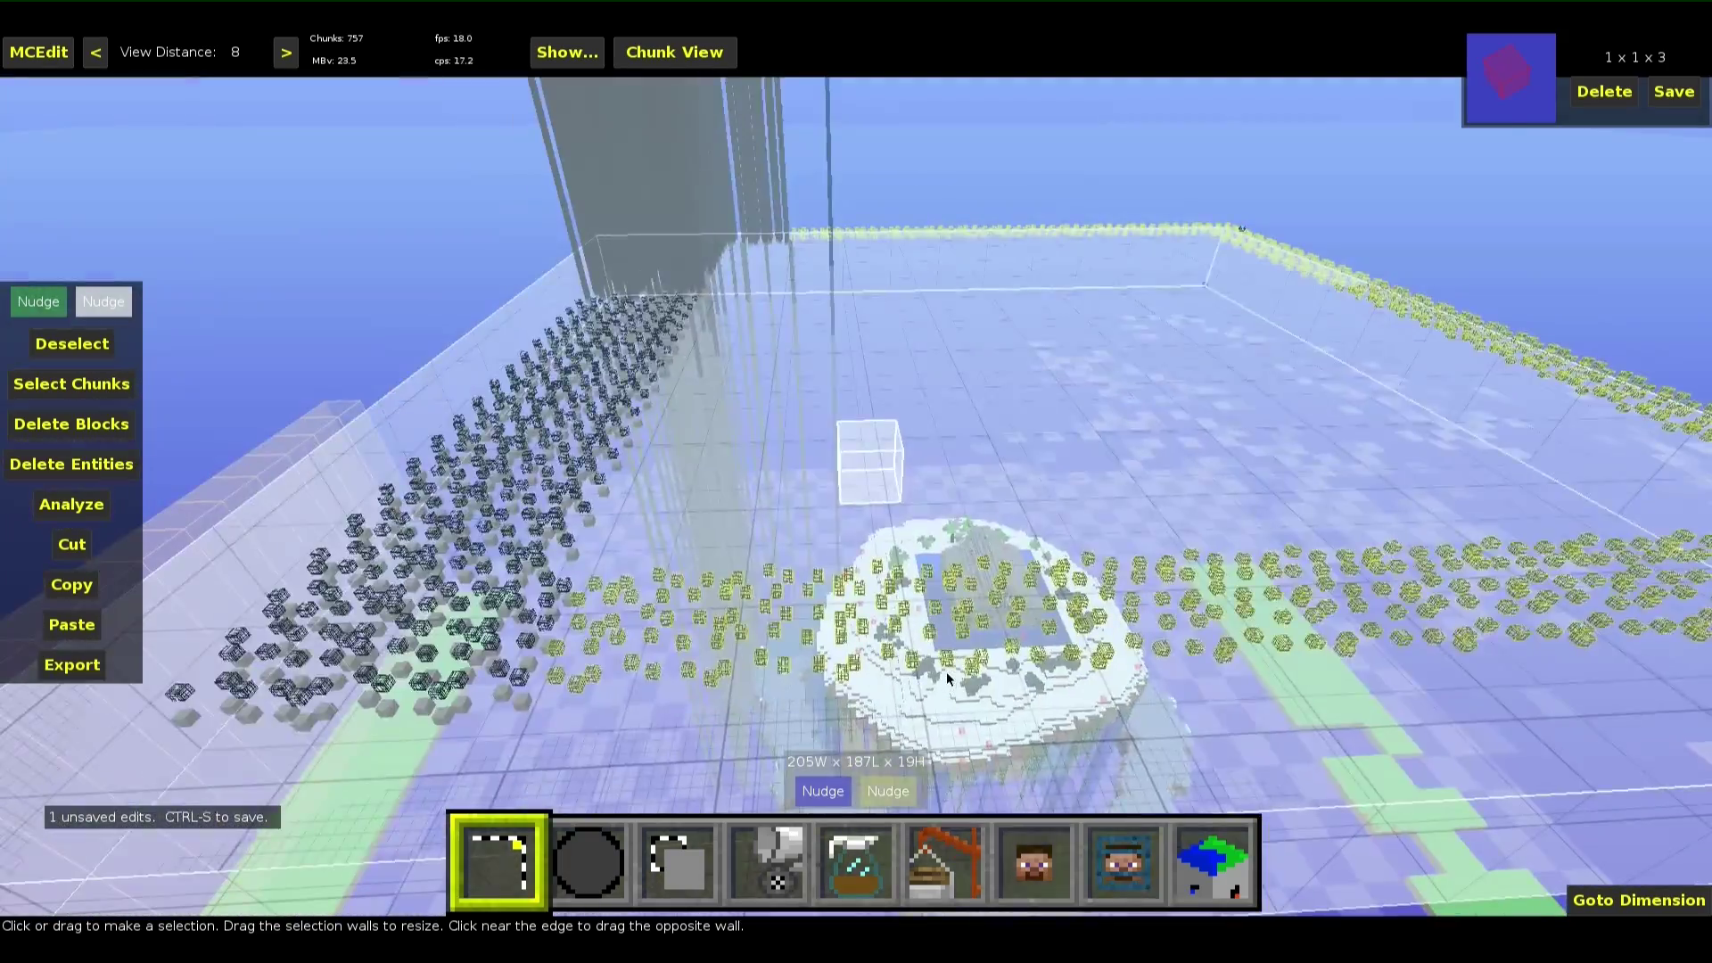
key(w)
right_drag(581, 505, 602, 469)
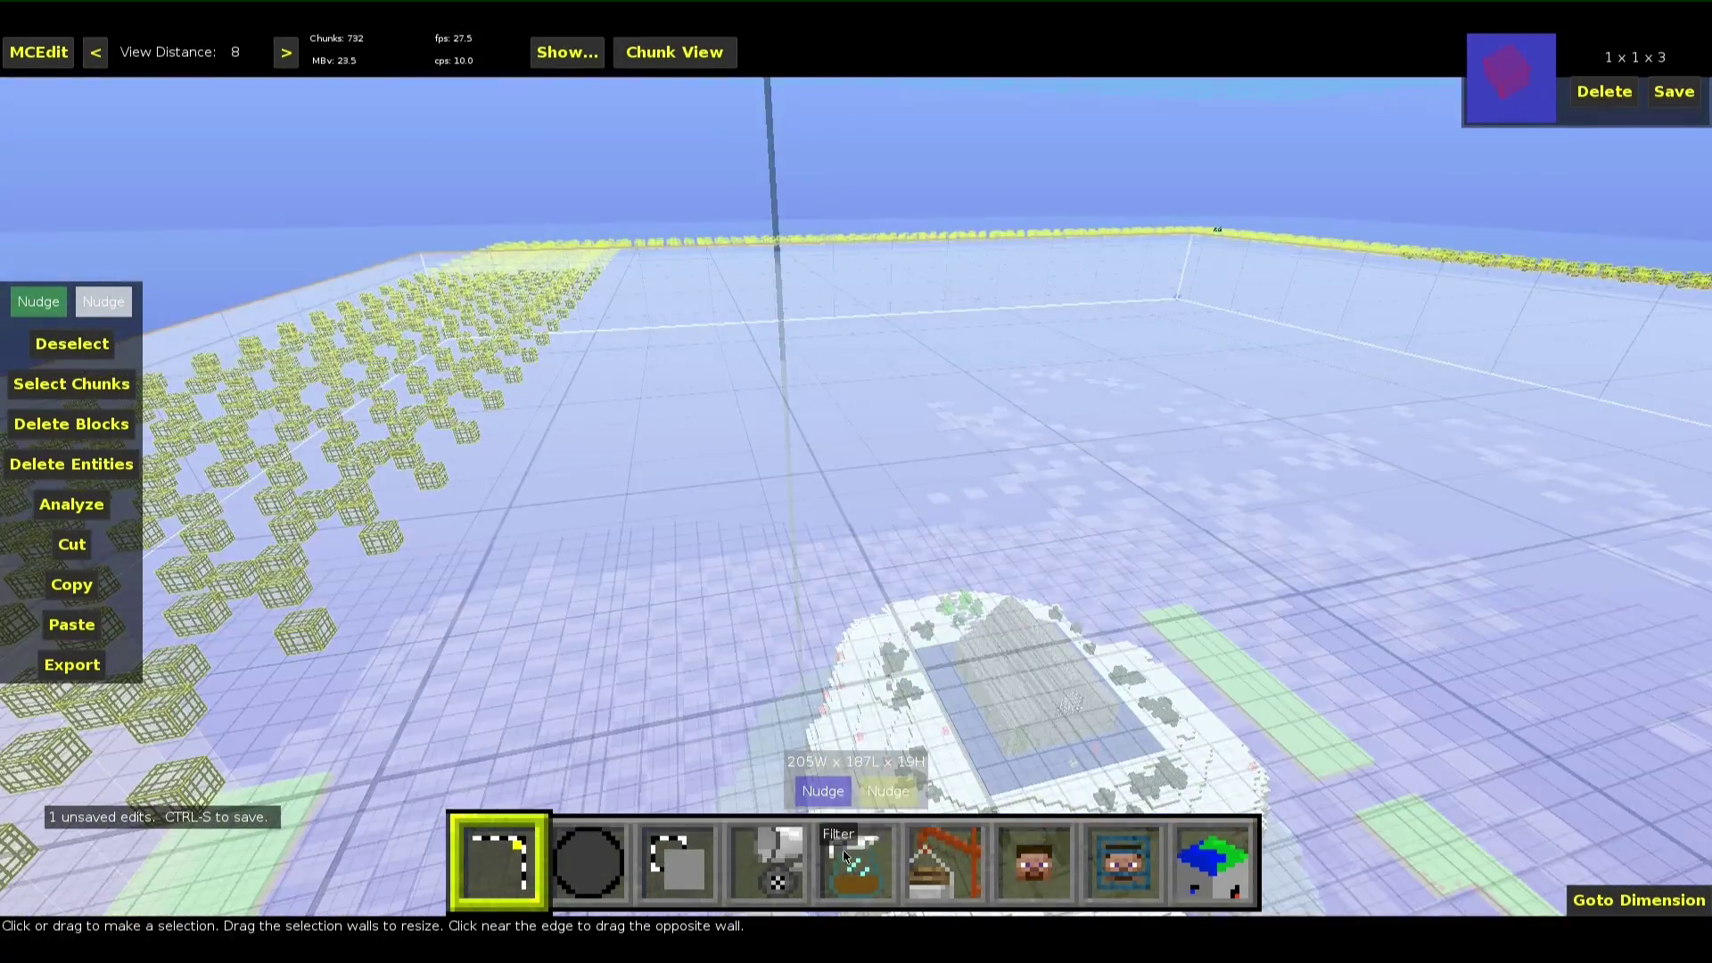
click(845, 857)
click(225, 330)
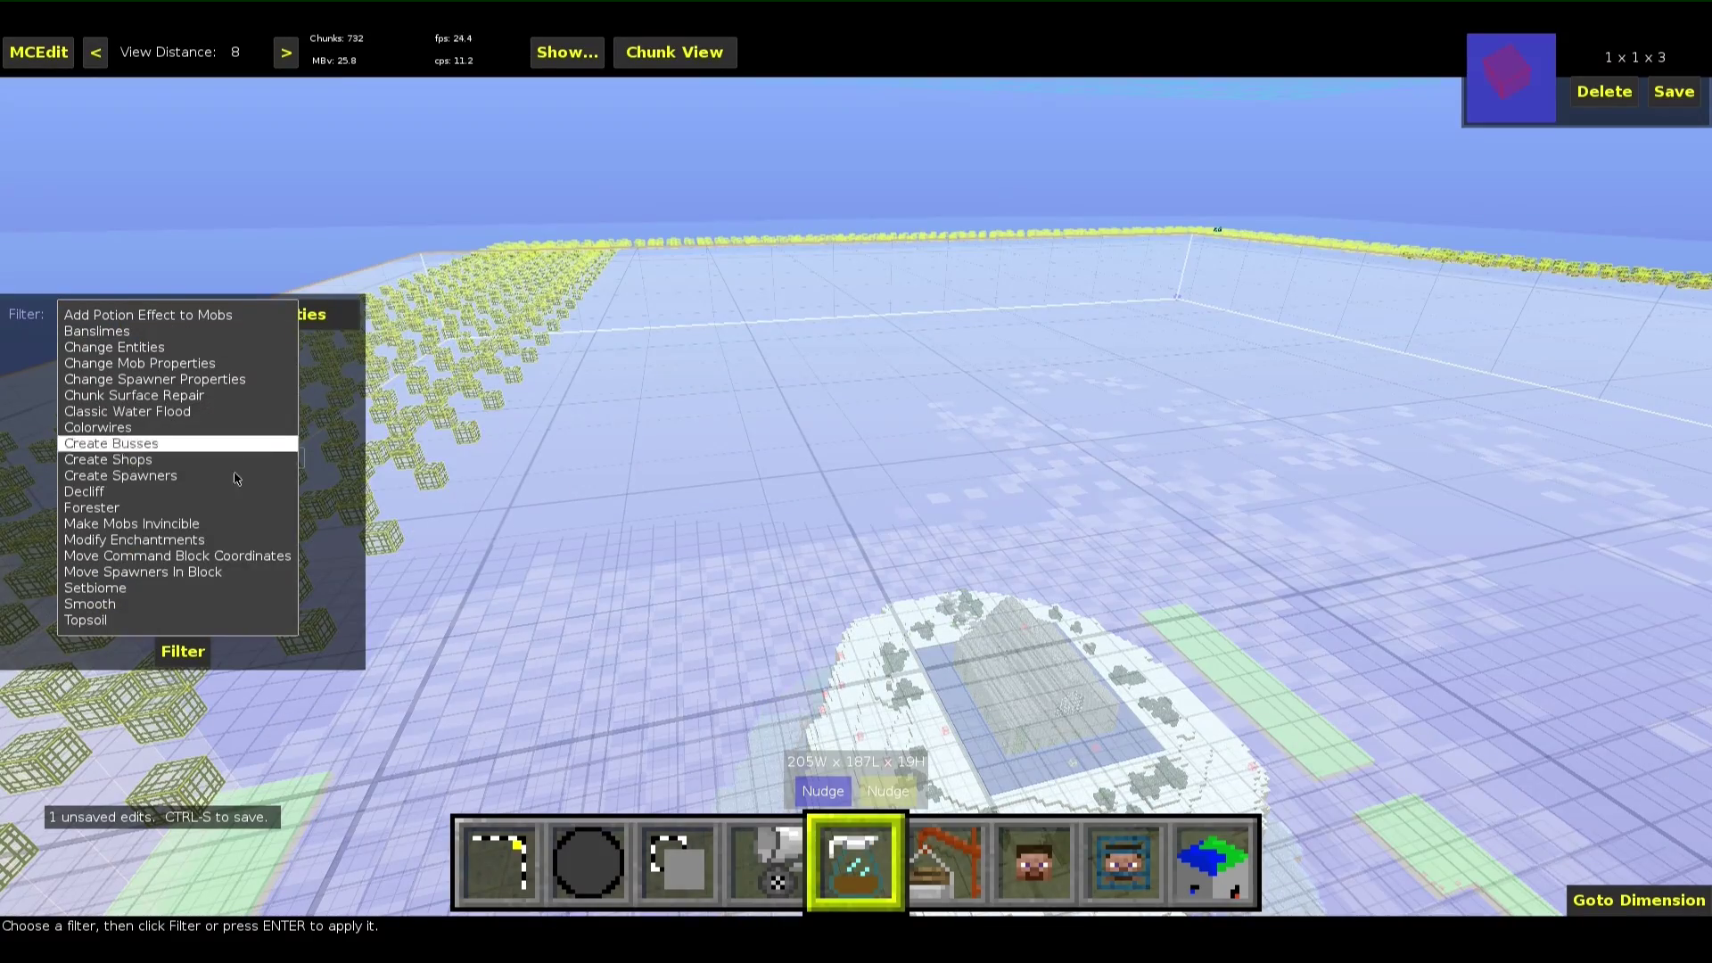
click(203, 564)
key(s)
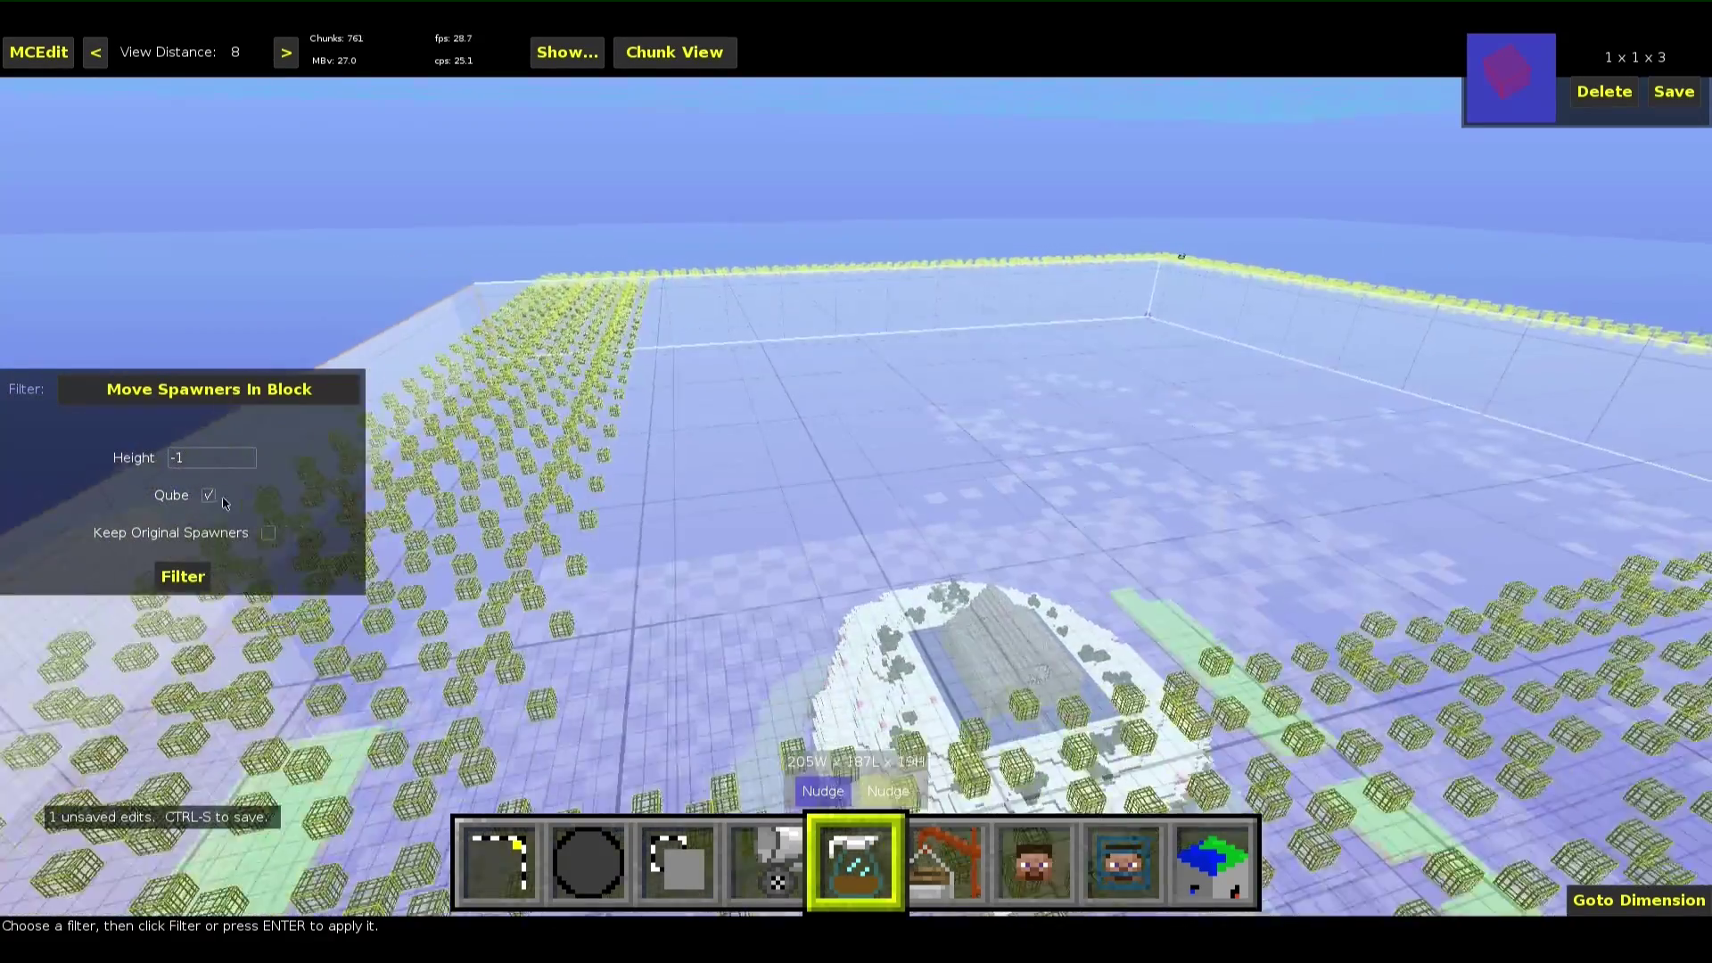
key(s)
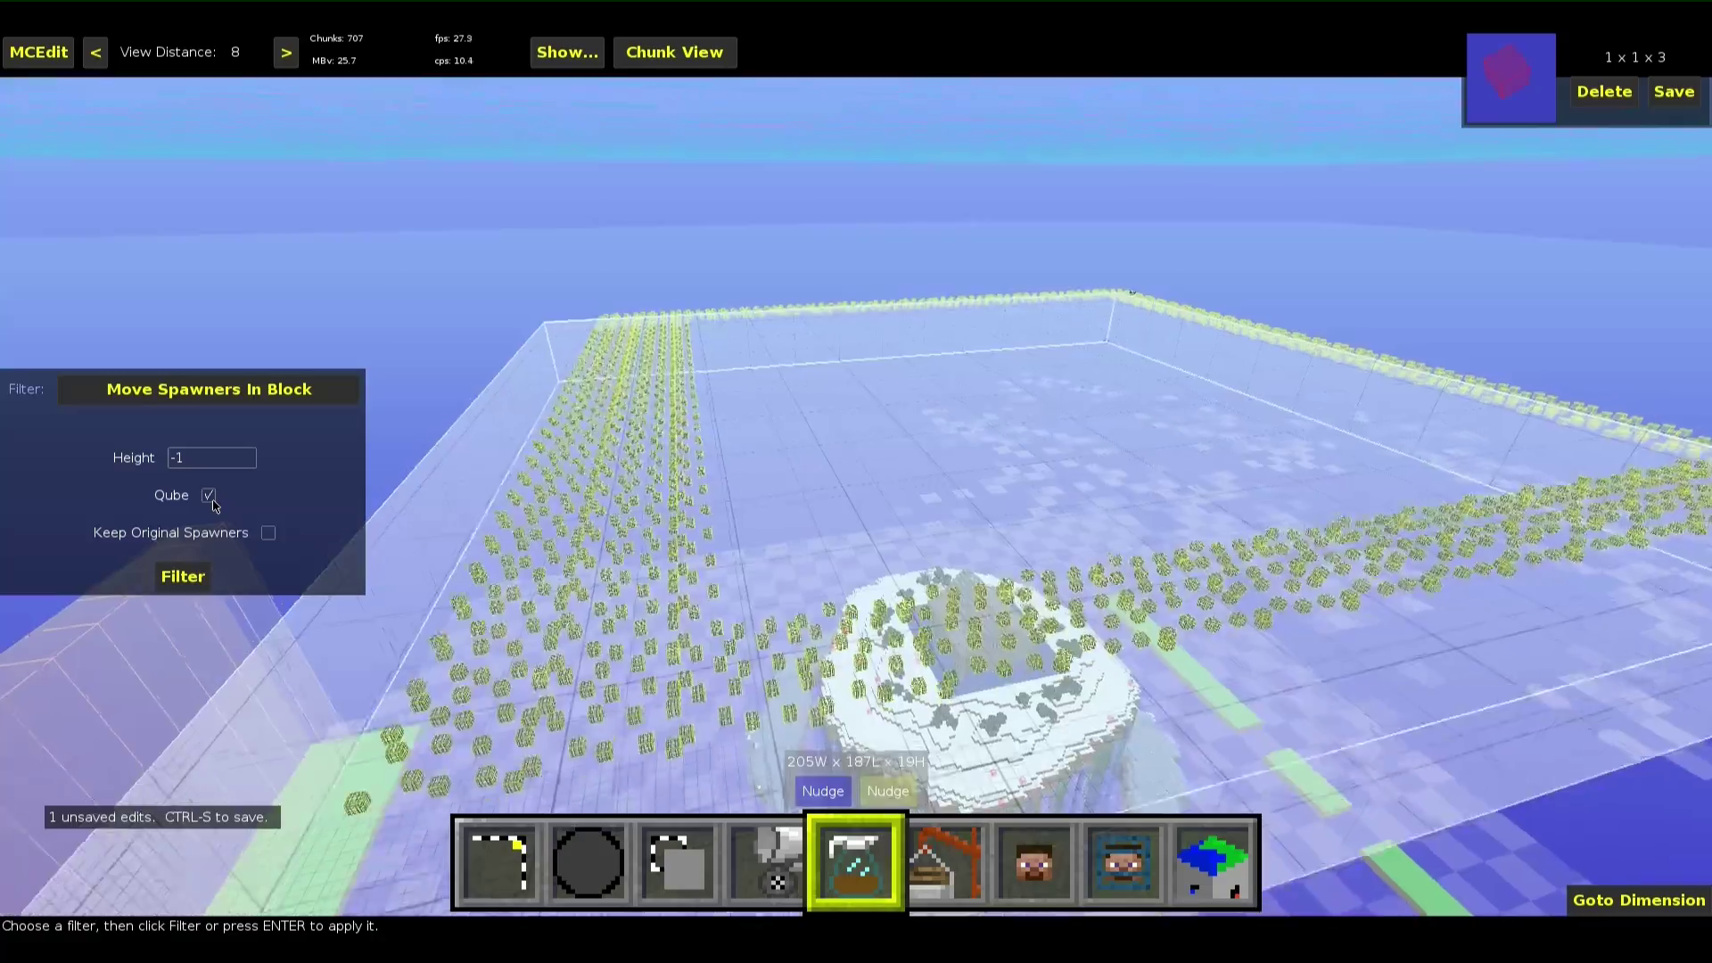
key(w)
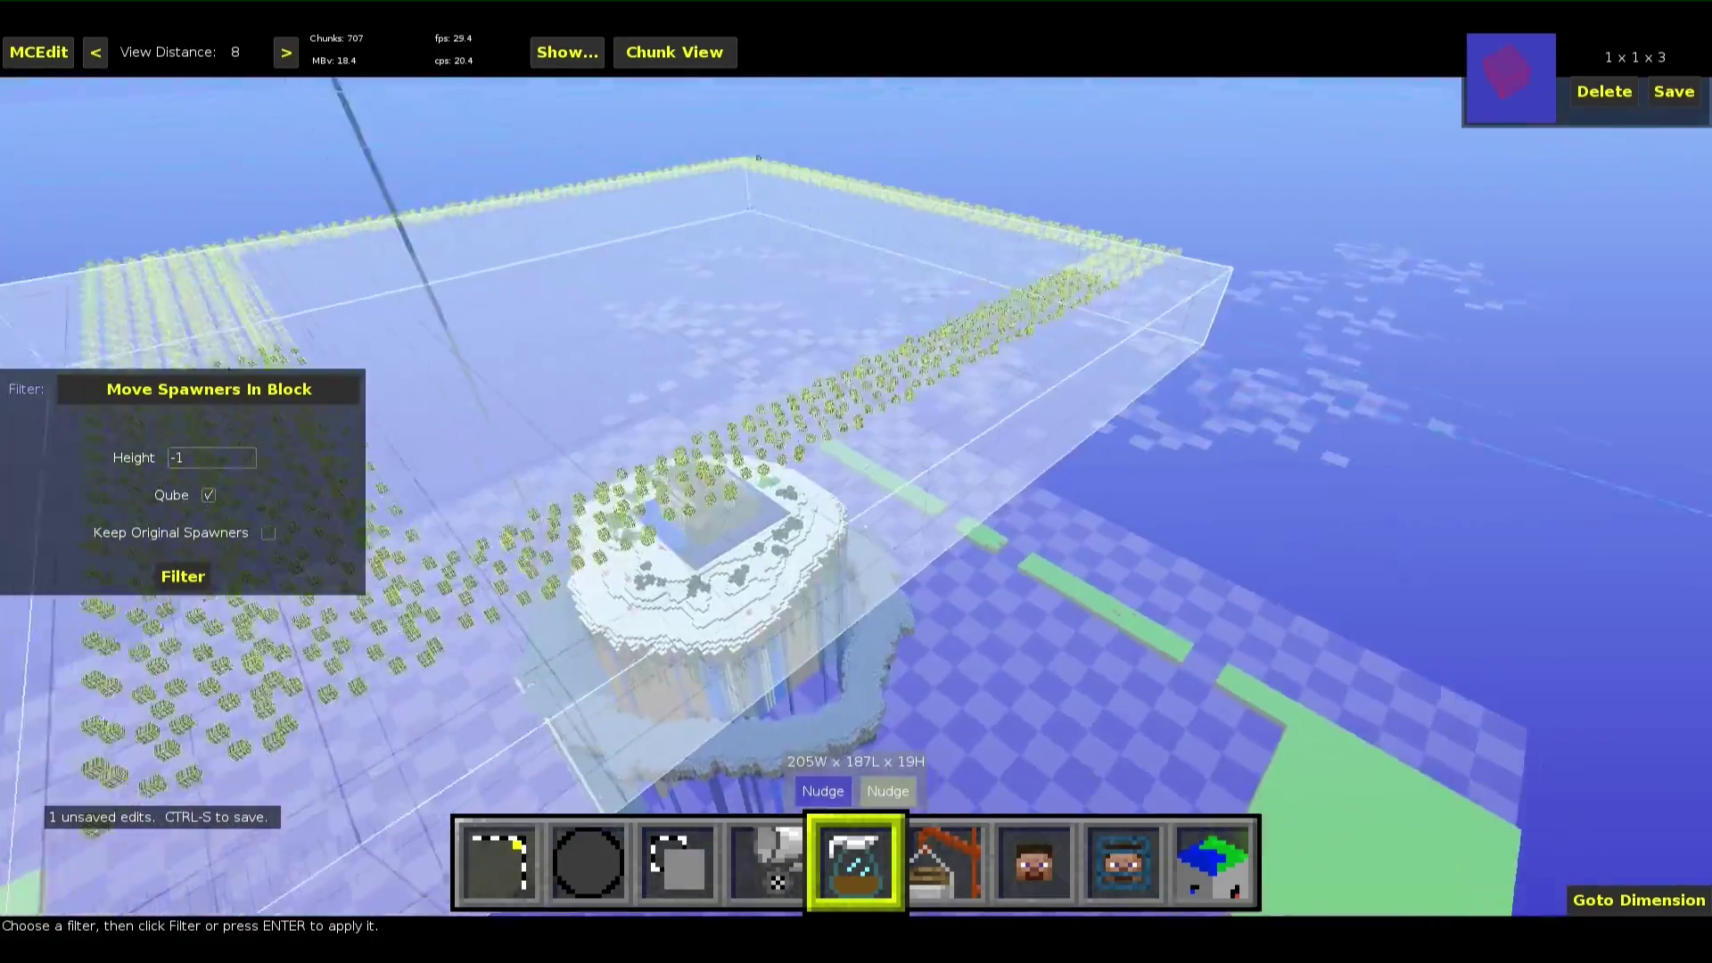
key(a)
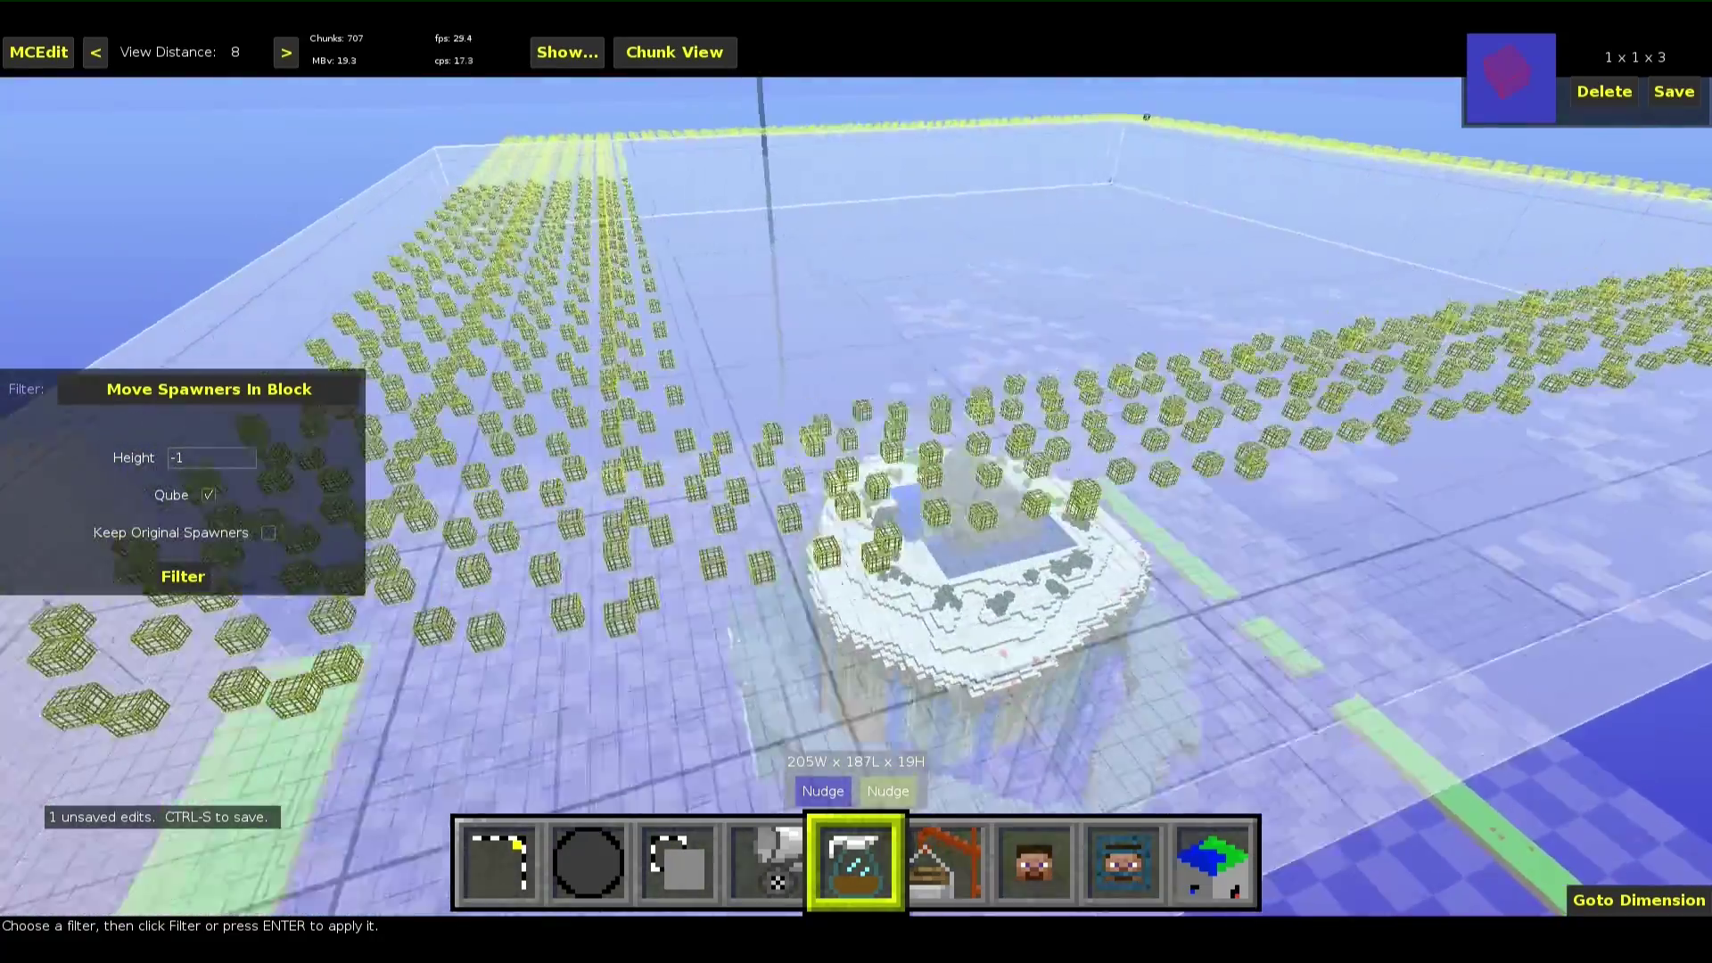
Nudge the selection's upper corner up to a height of 23 blocks so that it encloses the spawners
right_click(856, 482)
click(888, 797)
key(q)
key(q)
key(q)
key(q)
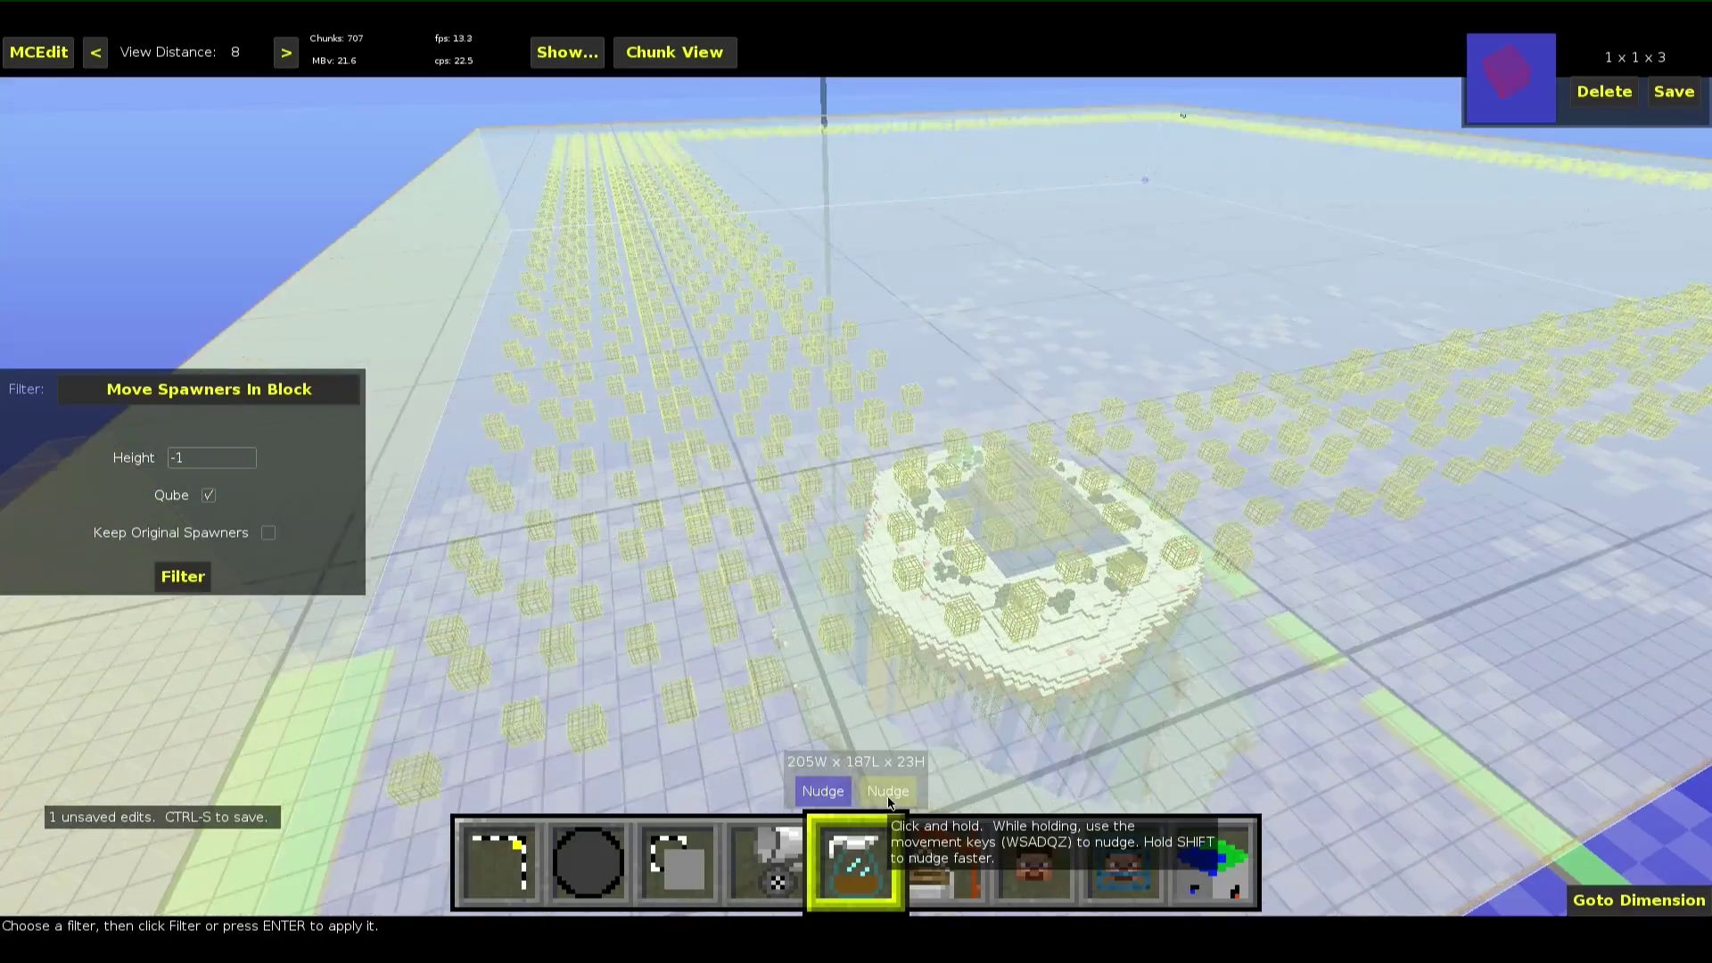
Set the Move Spawners In Block filter's Height to 2 and enable Keep Original Spawners
right_click(257, 501)
key(w)
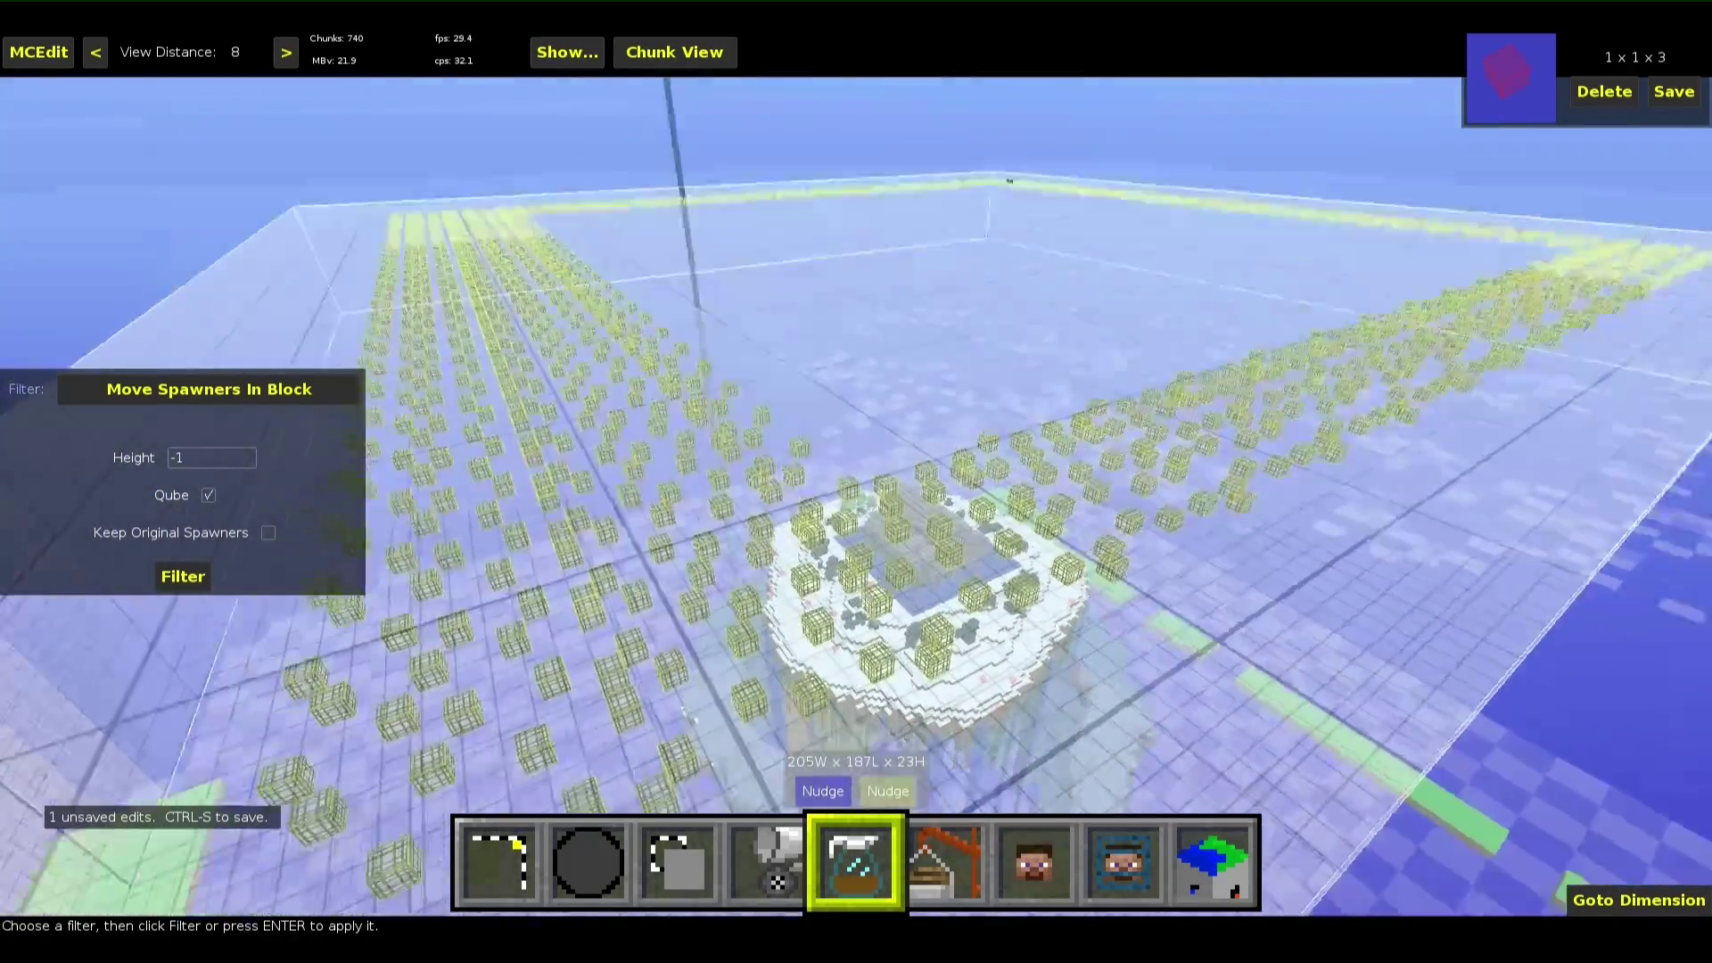
key(w)
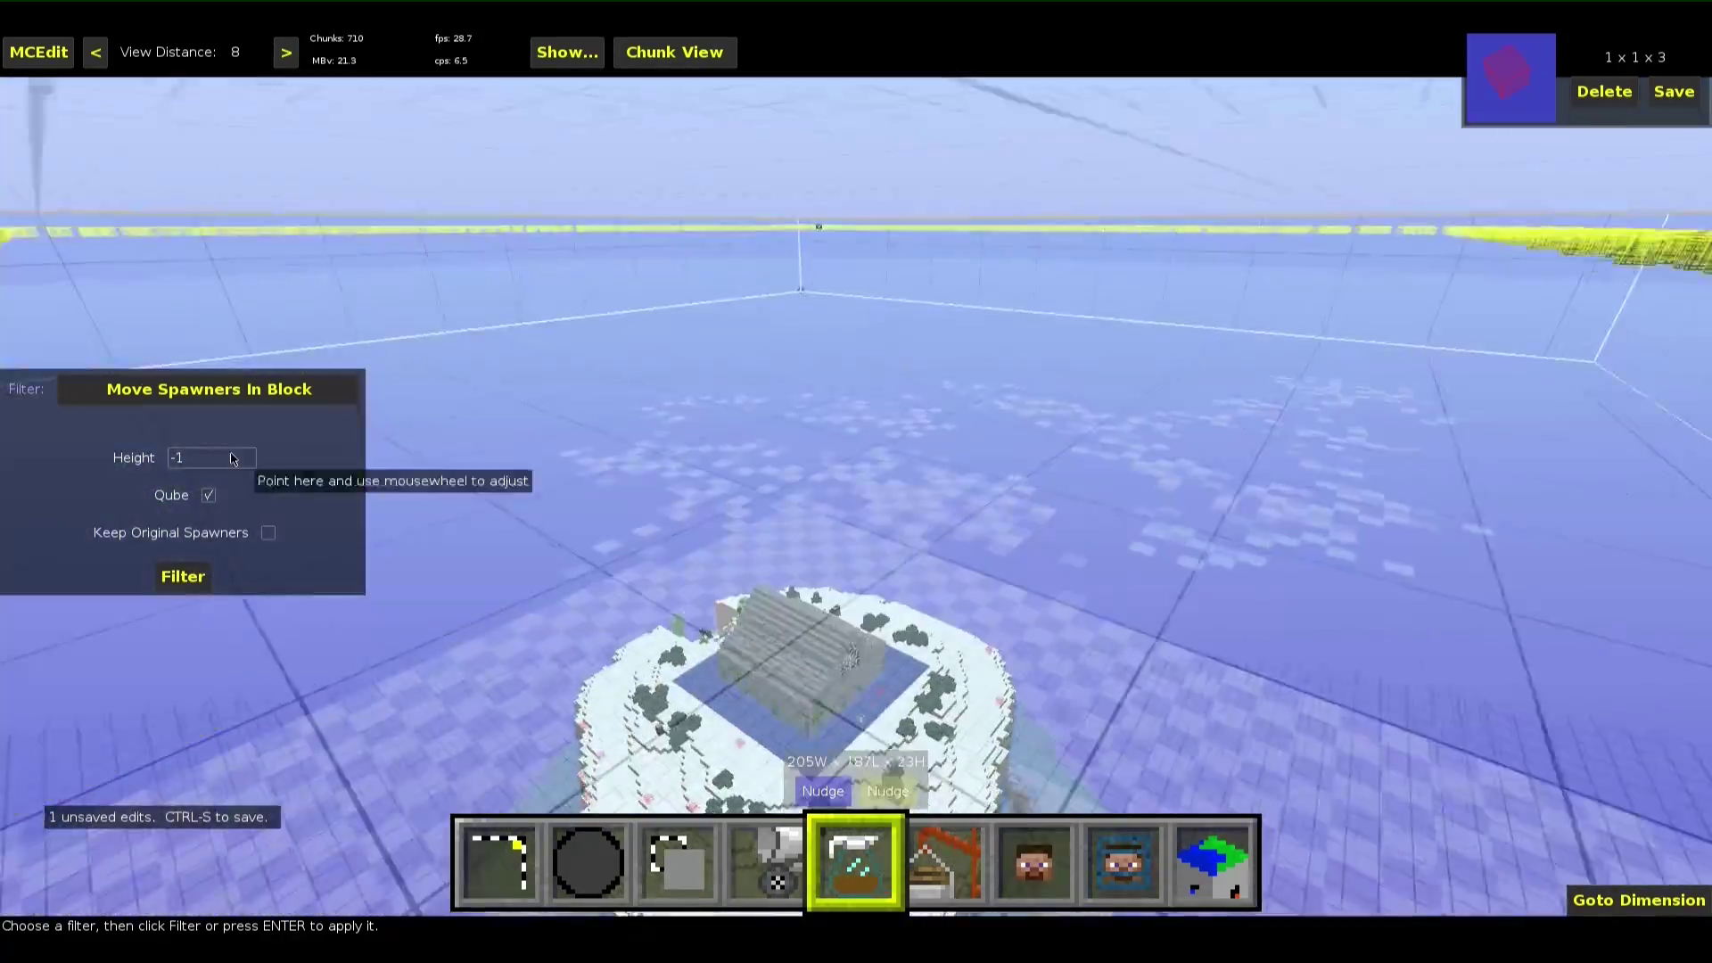
scroll(219, 470, up, 8)
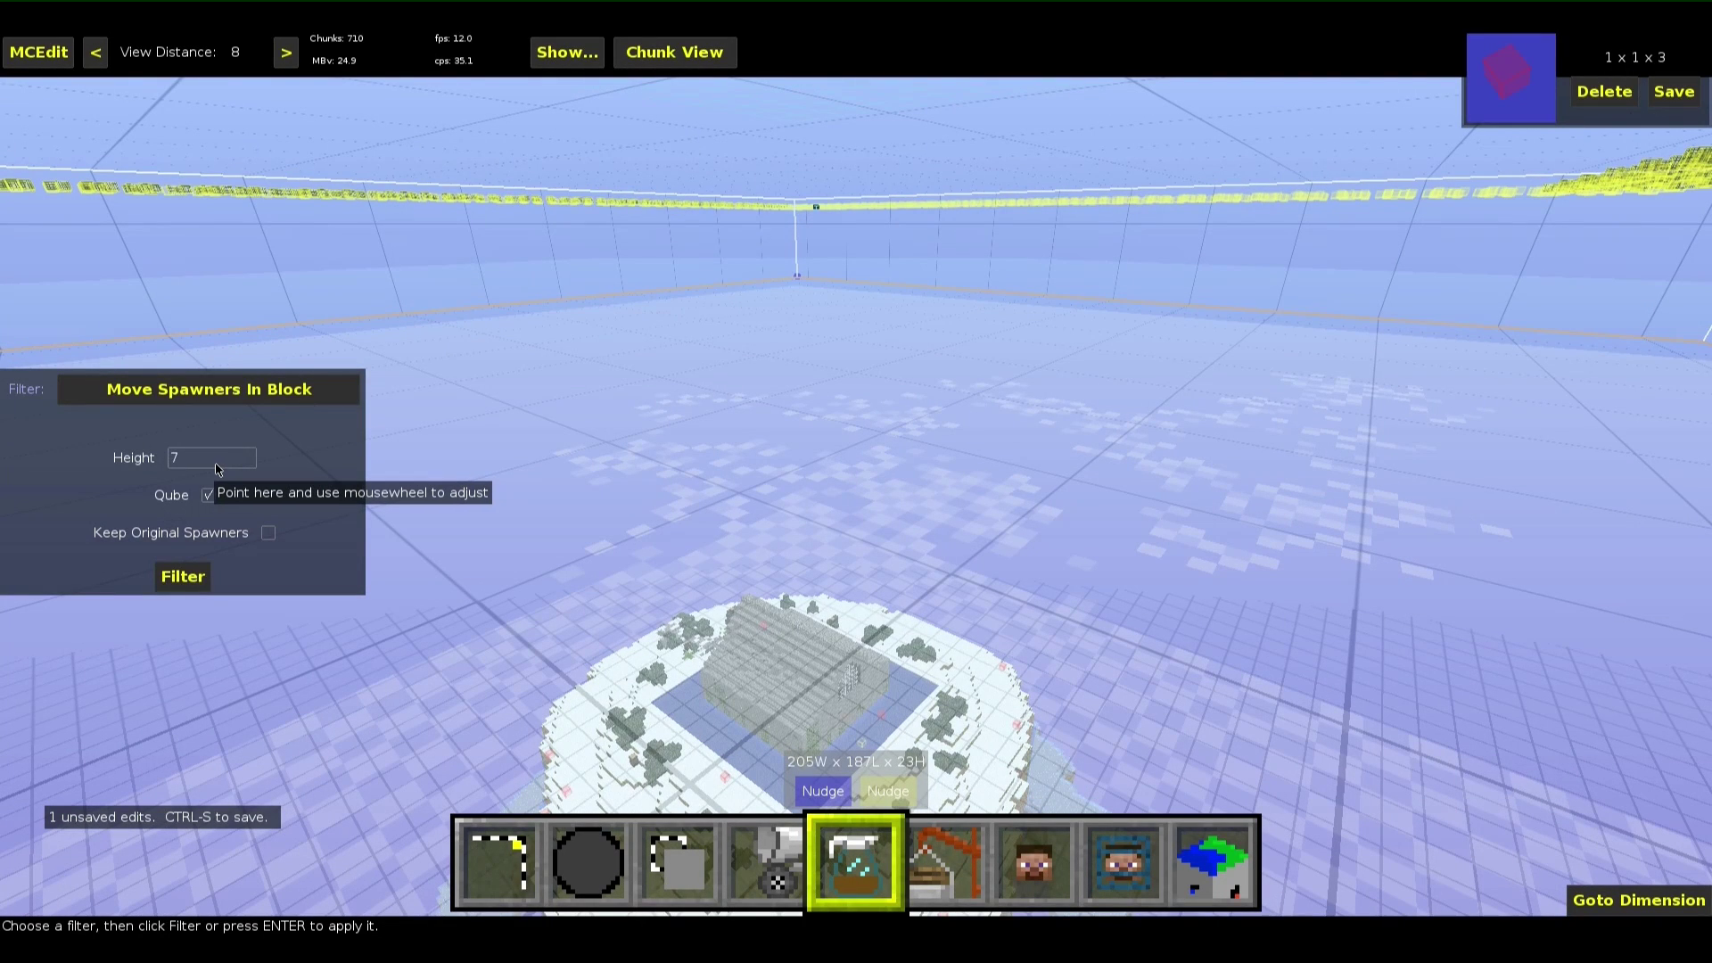
scroll(220, 470, down, 2)
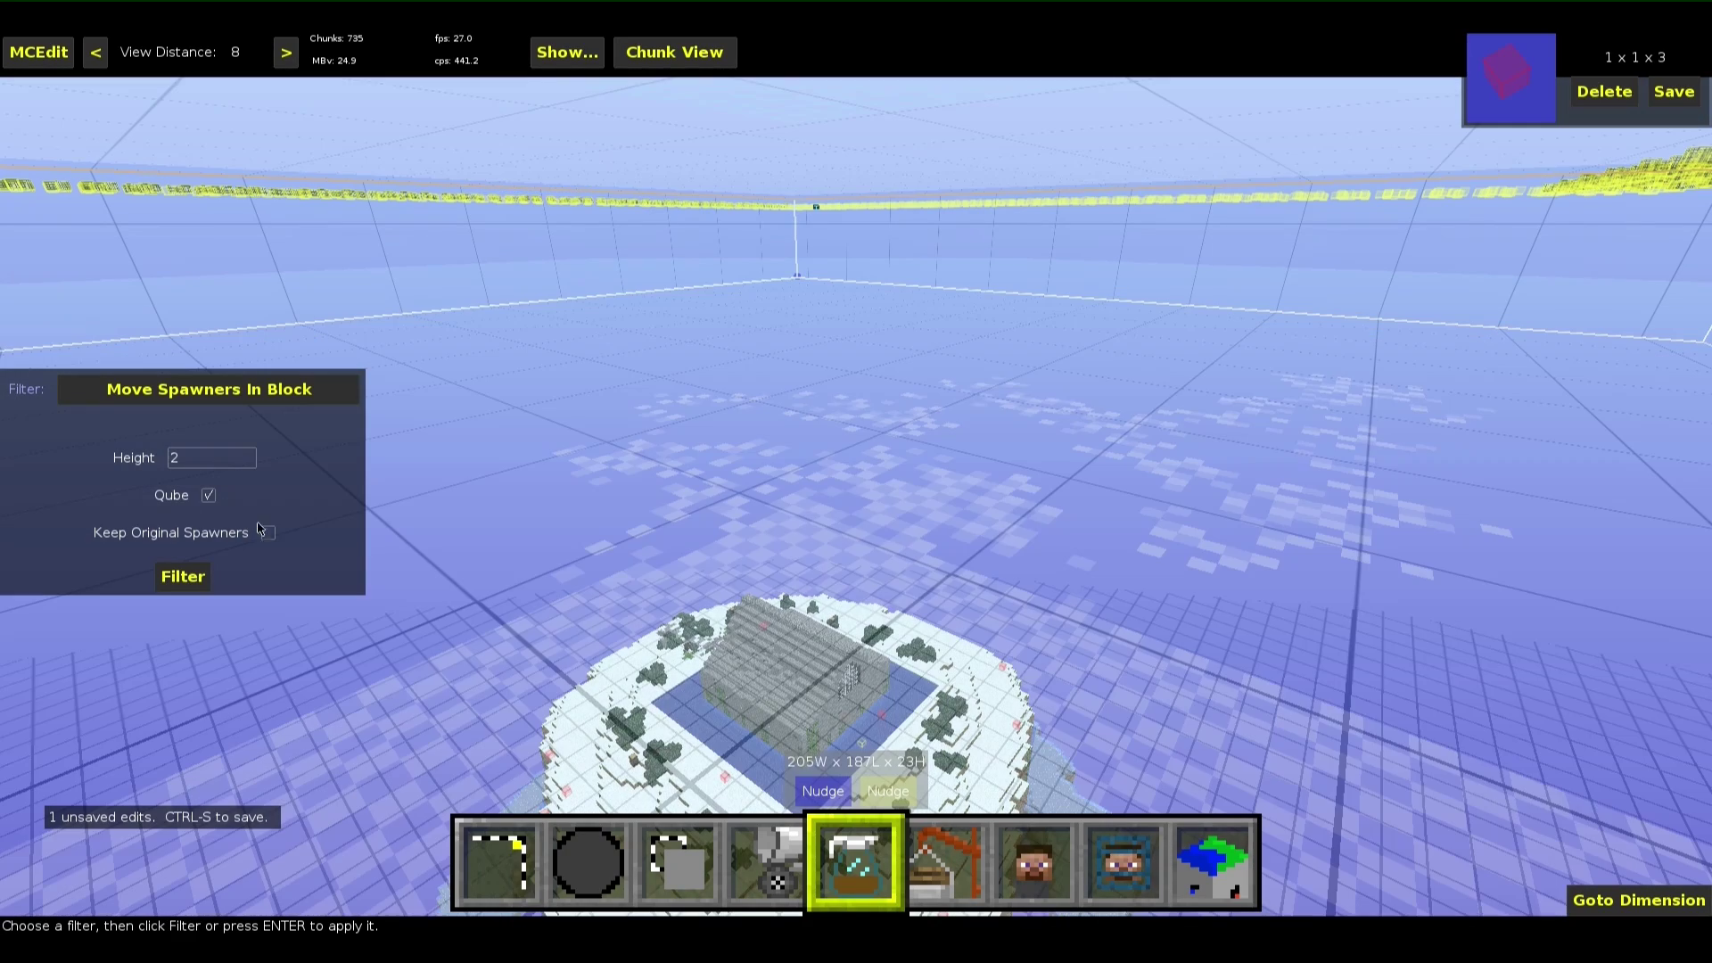
right_drag(483, 549, 624, 546)
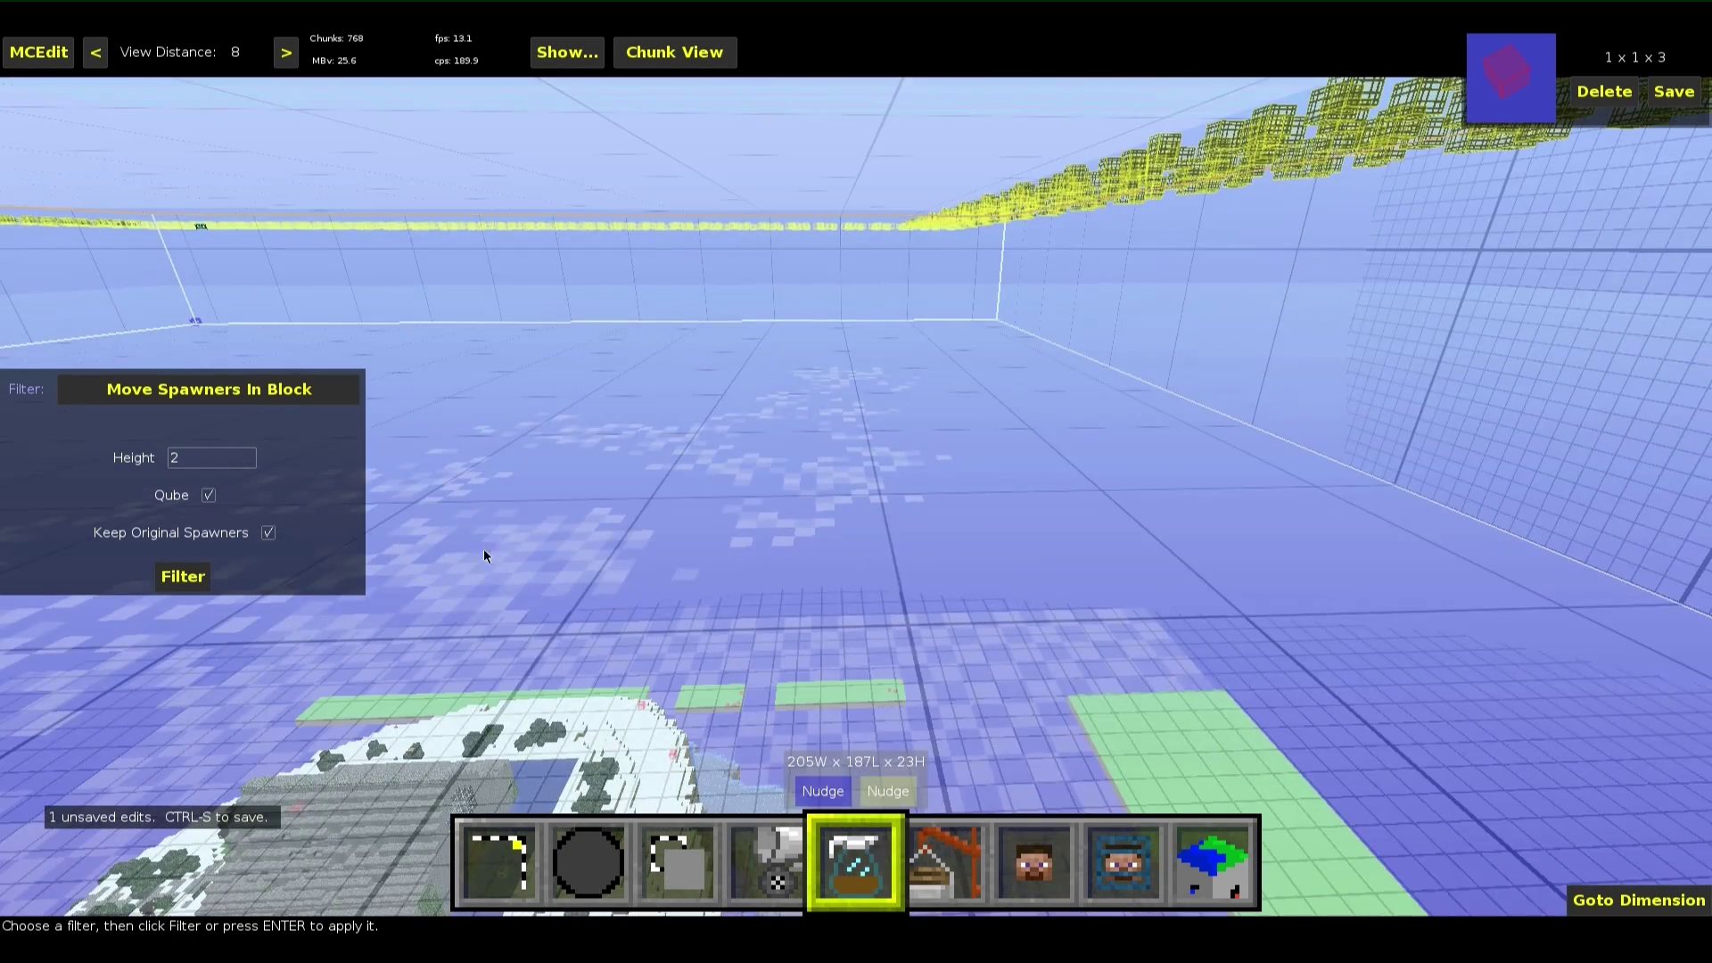
Set the filter's Height back to -1 and apply Move Spawners In Block to the selected region
right_click(791, 795)
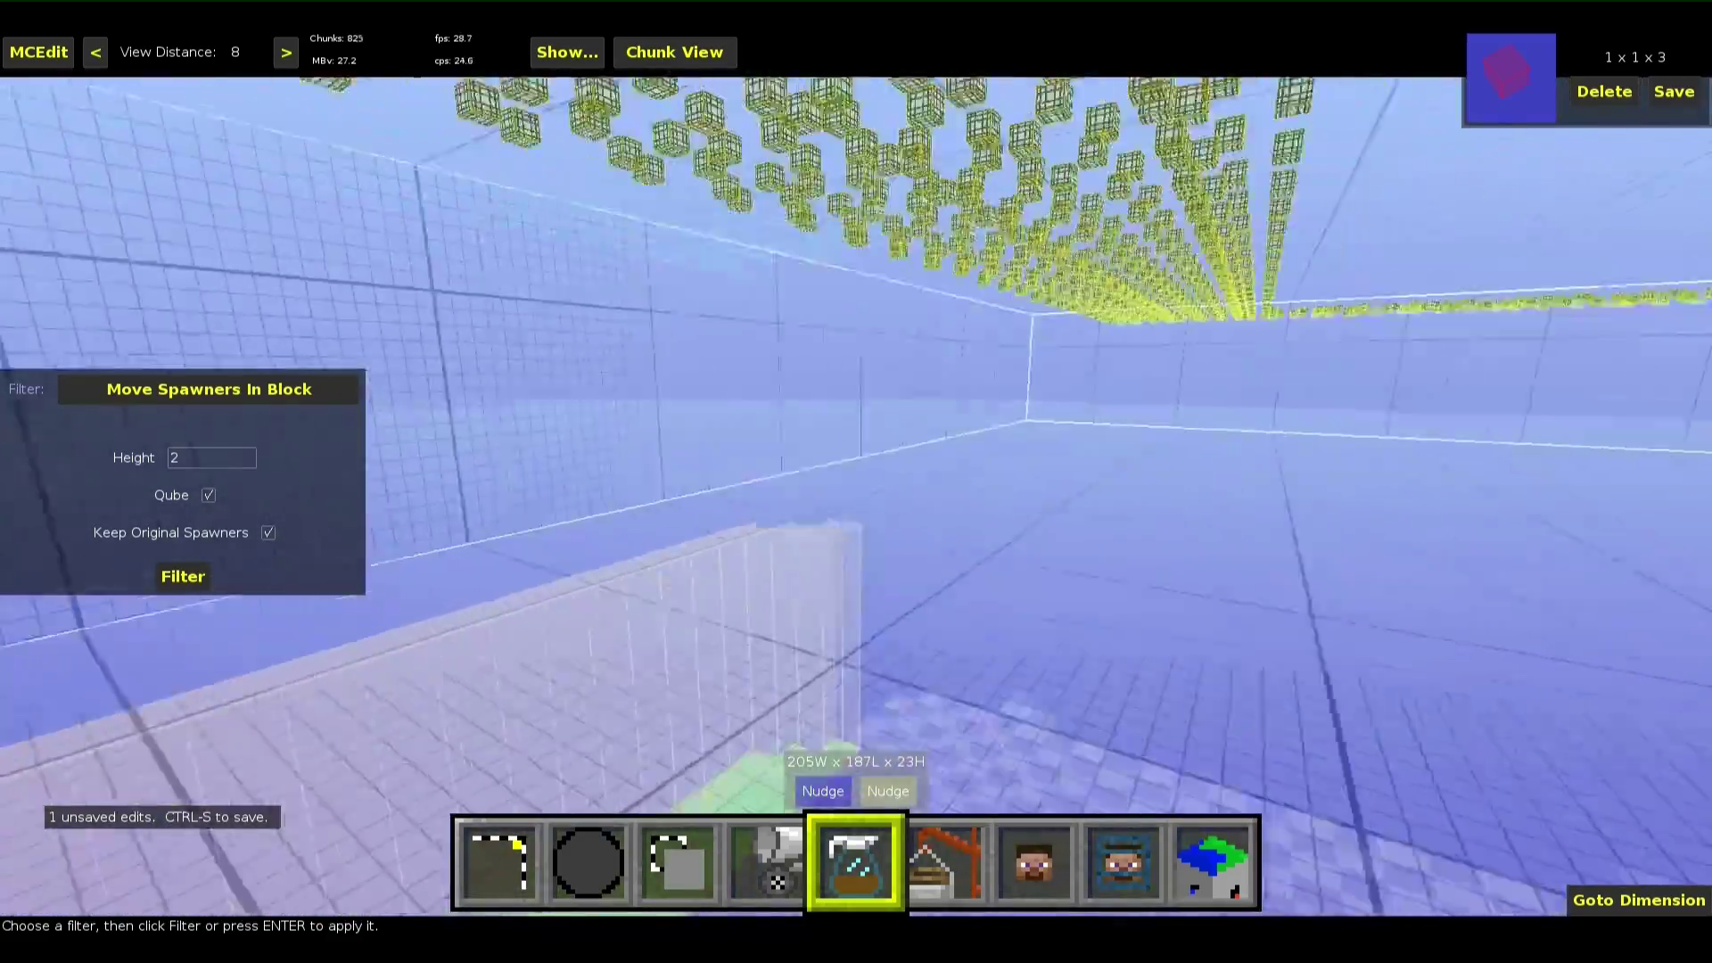
key(w)
right_click(809, 588)
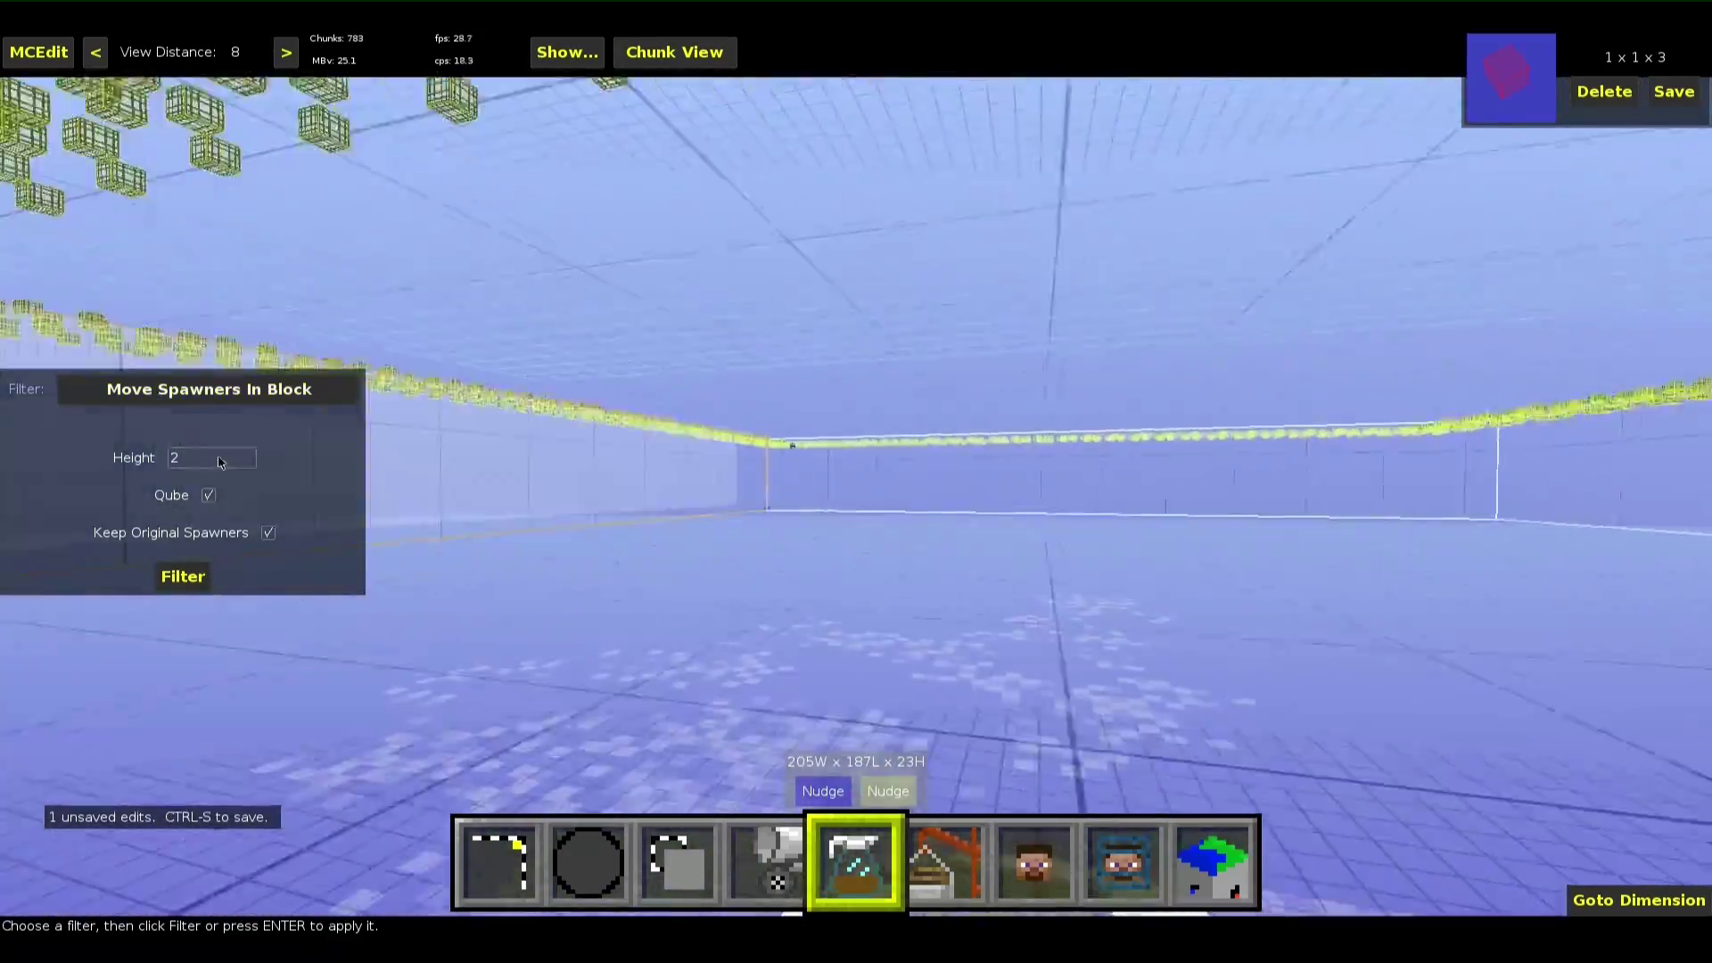
key(a)
scroll(219, 463, down, 3)
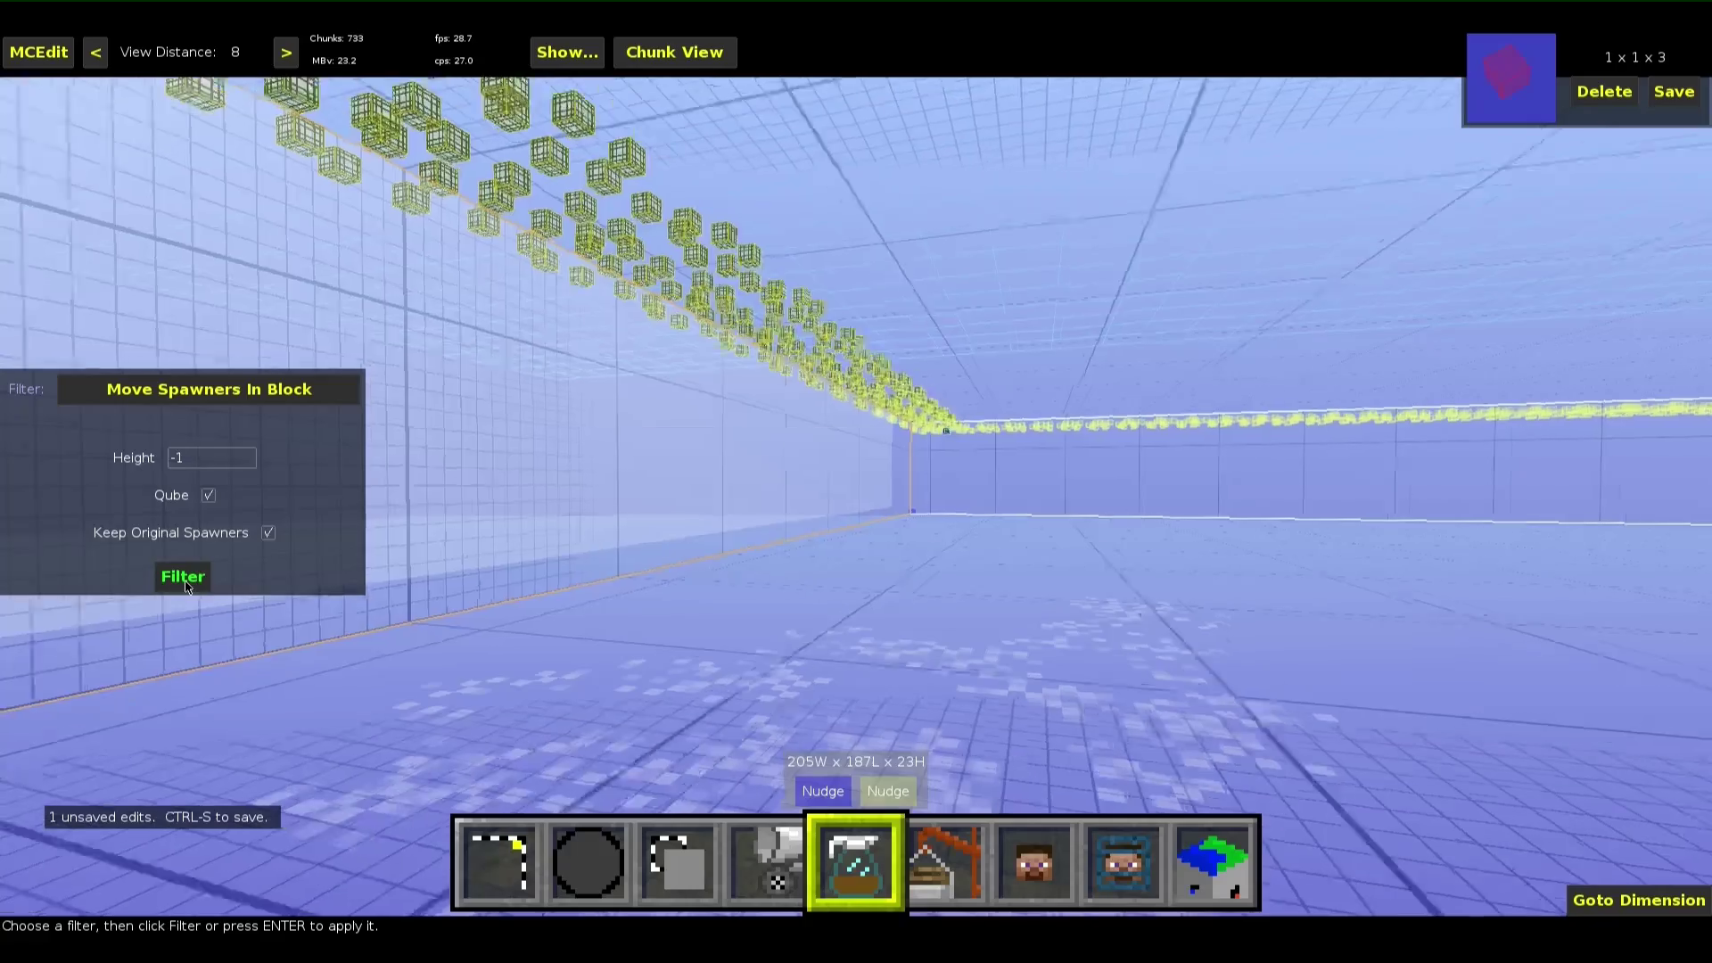
click(184, 579)
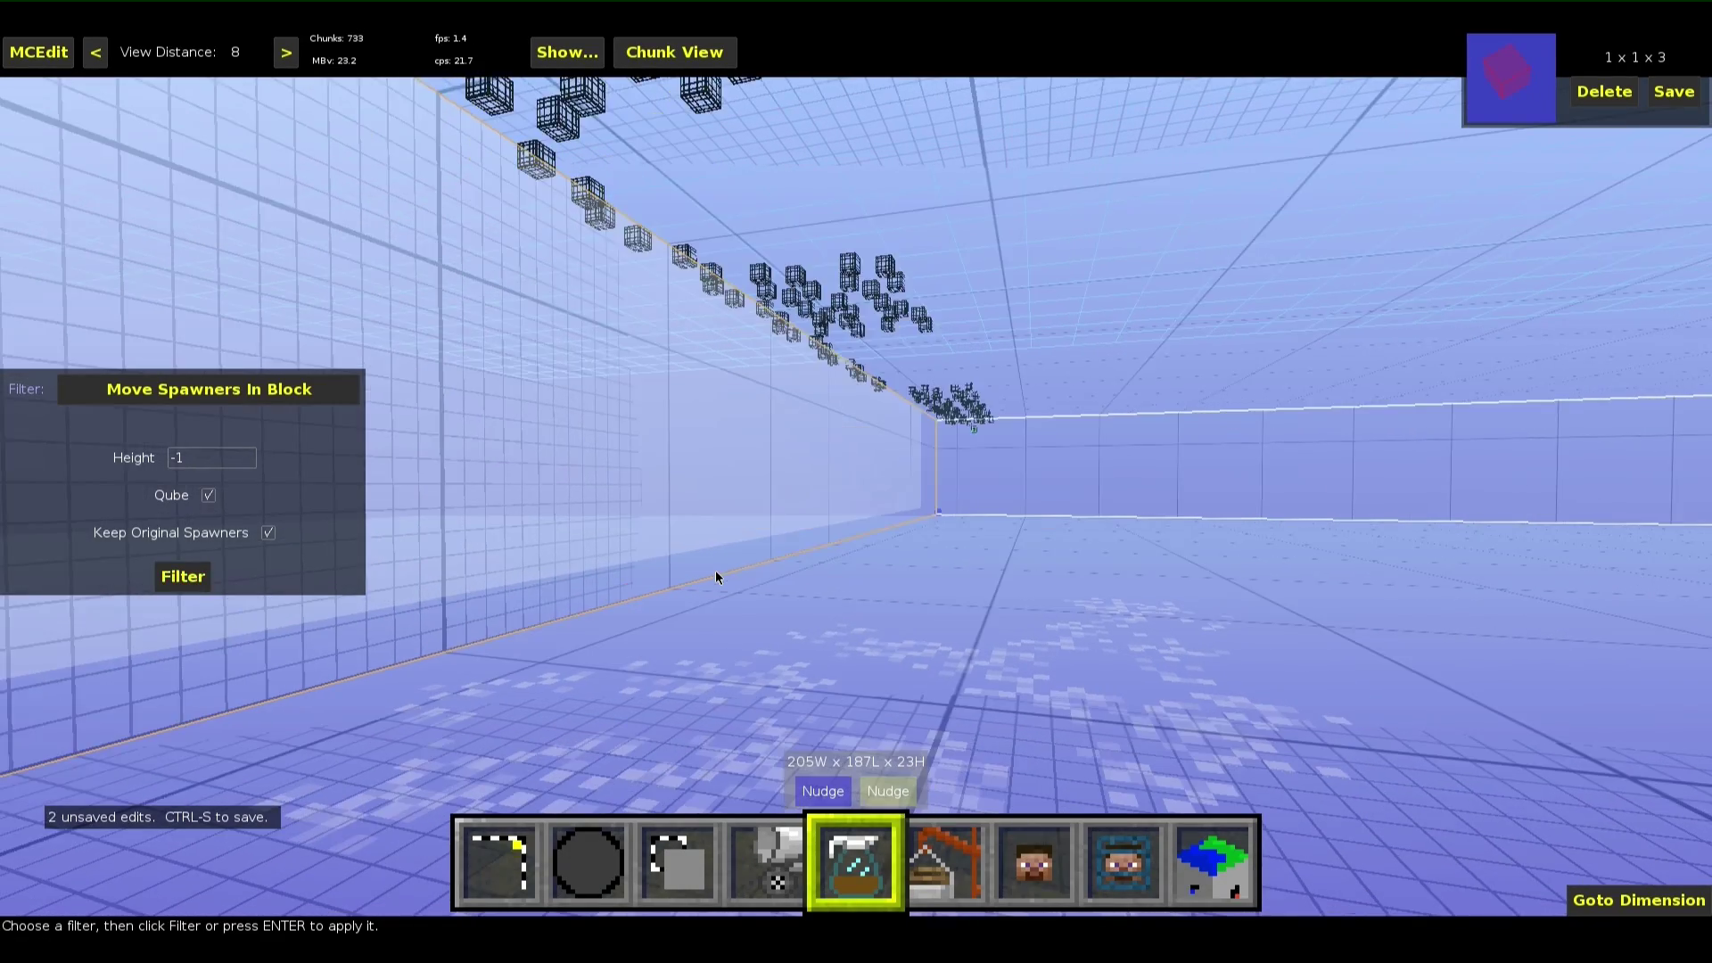
Save the world with the relocated spawners
right_click(715, 569)
key(a)
key(w)
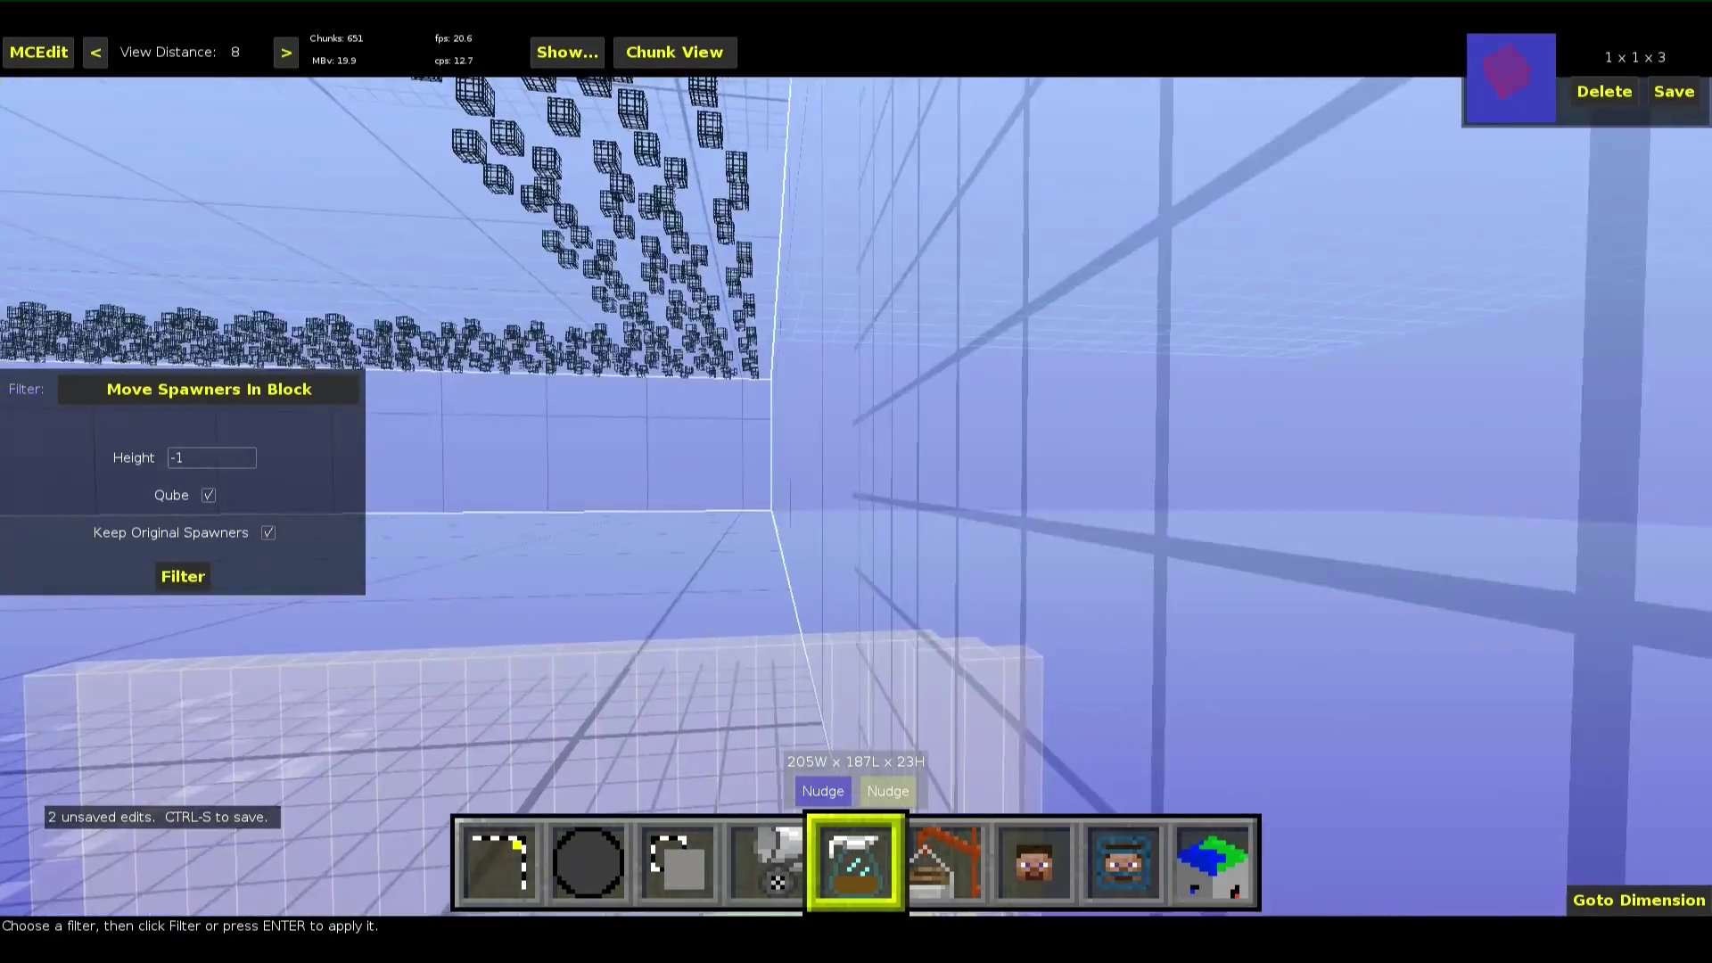
key(w)
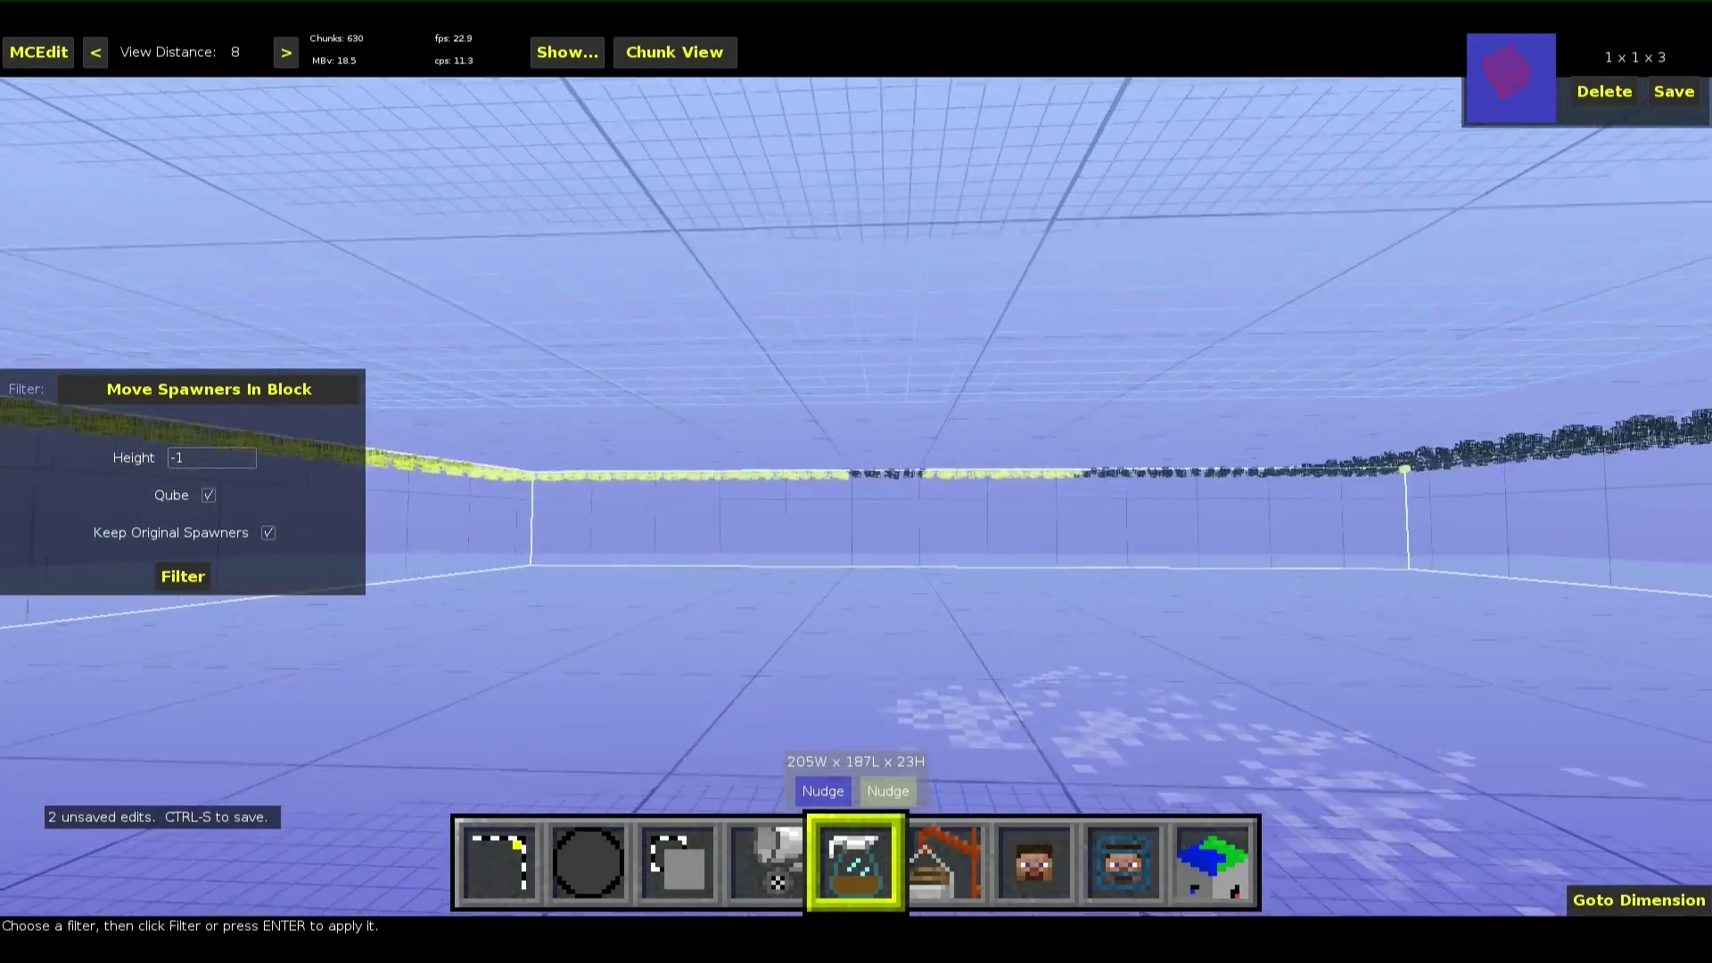
key(w)
key(w)
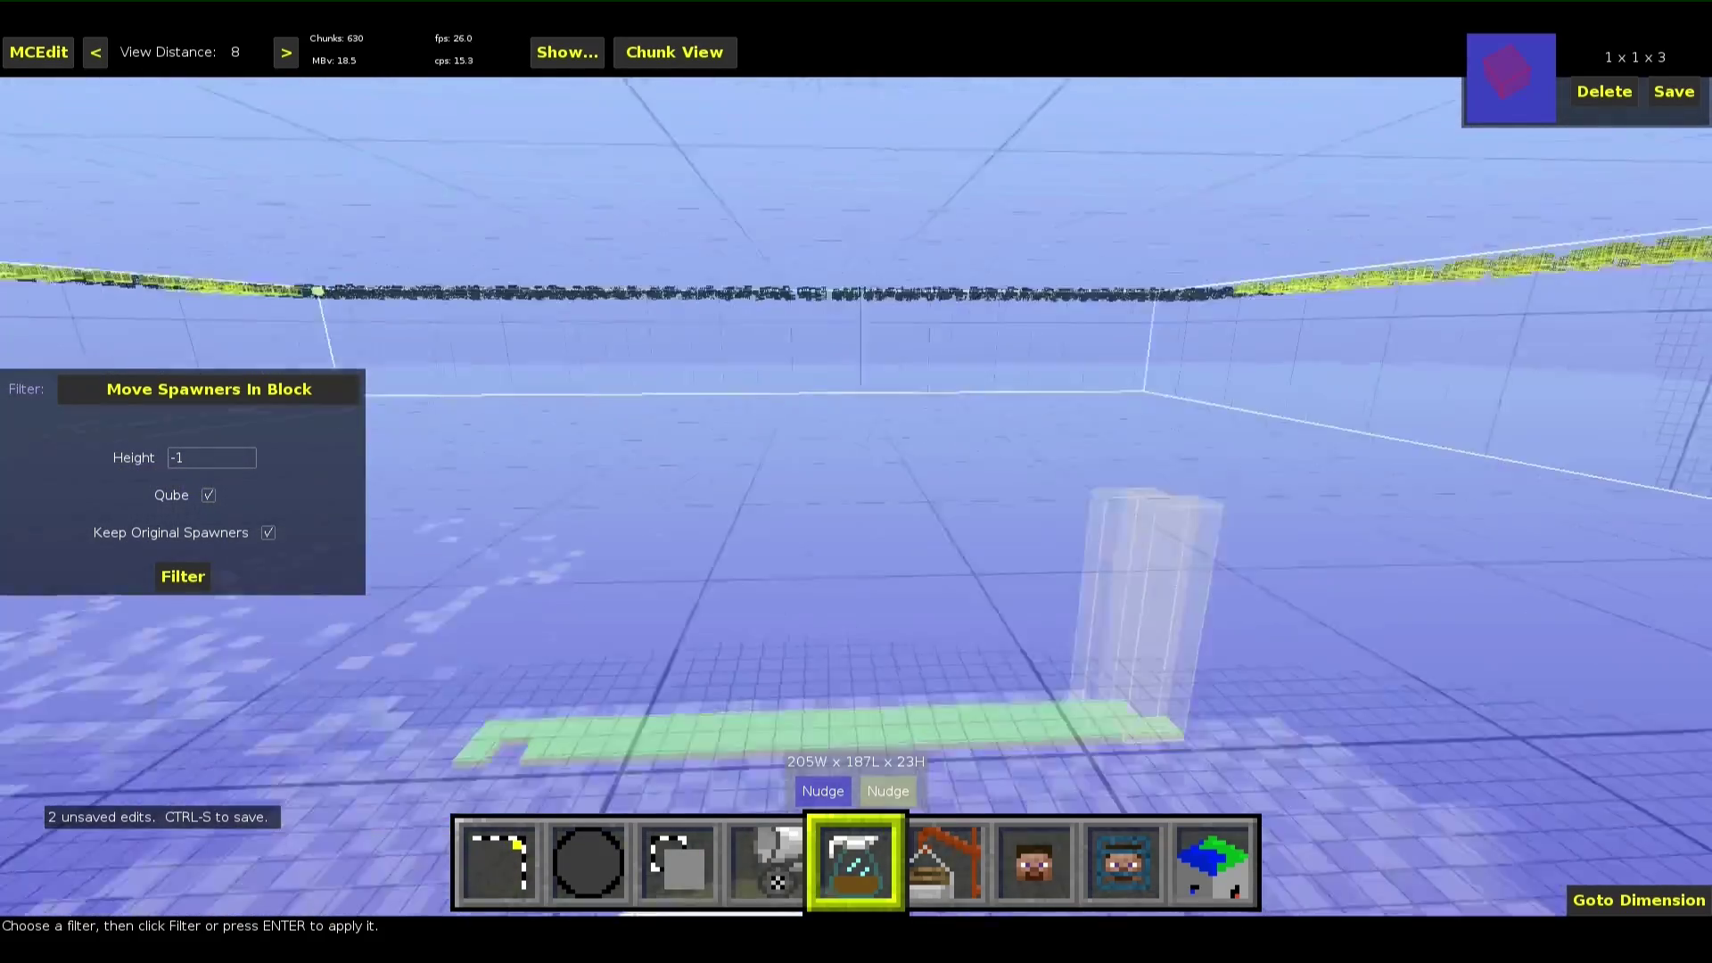
right_drag(821, 562, 720, 569)
key(Return)
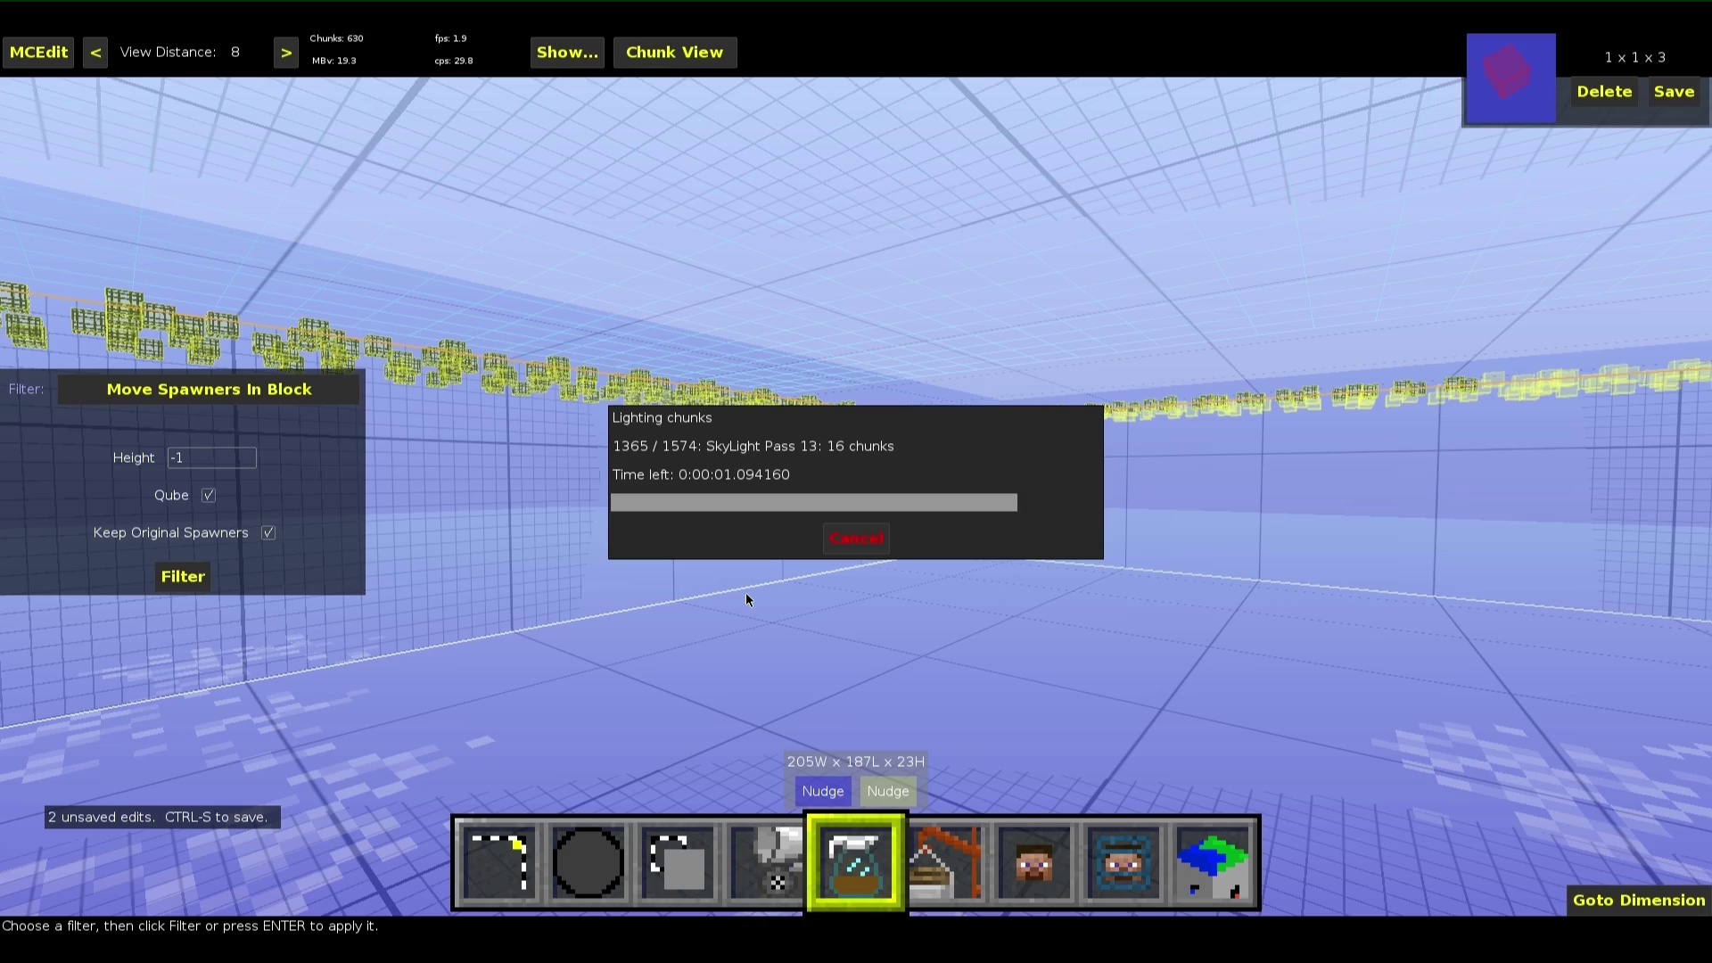
Nudge the selection's lower corner upward until the selection is 4 blocks high around the layer of scattered spawners
right_click(745, 592)
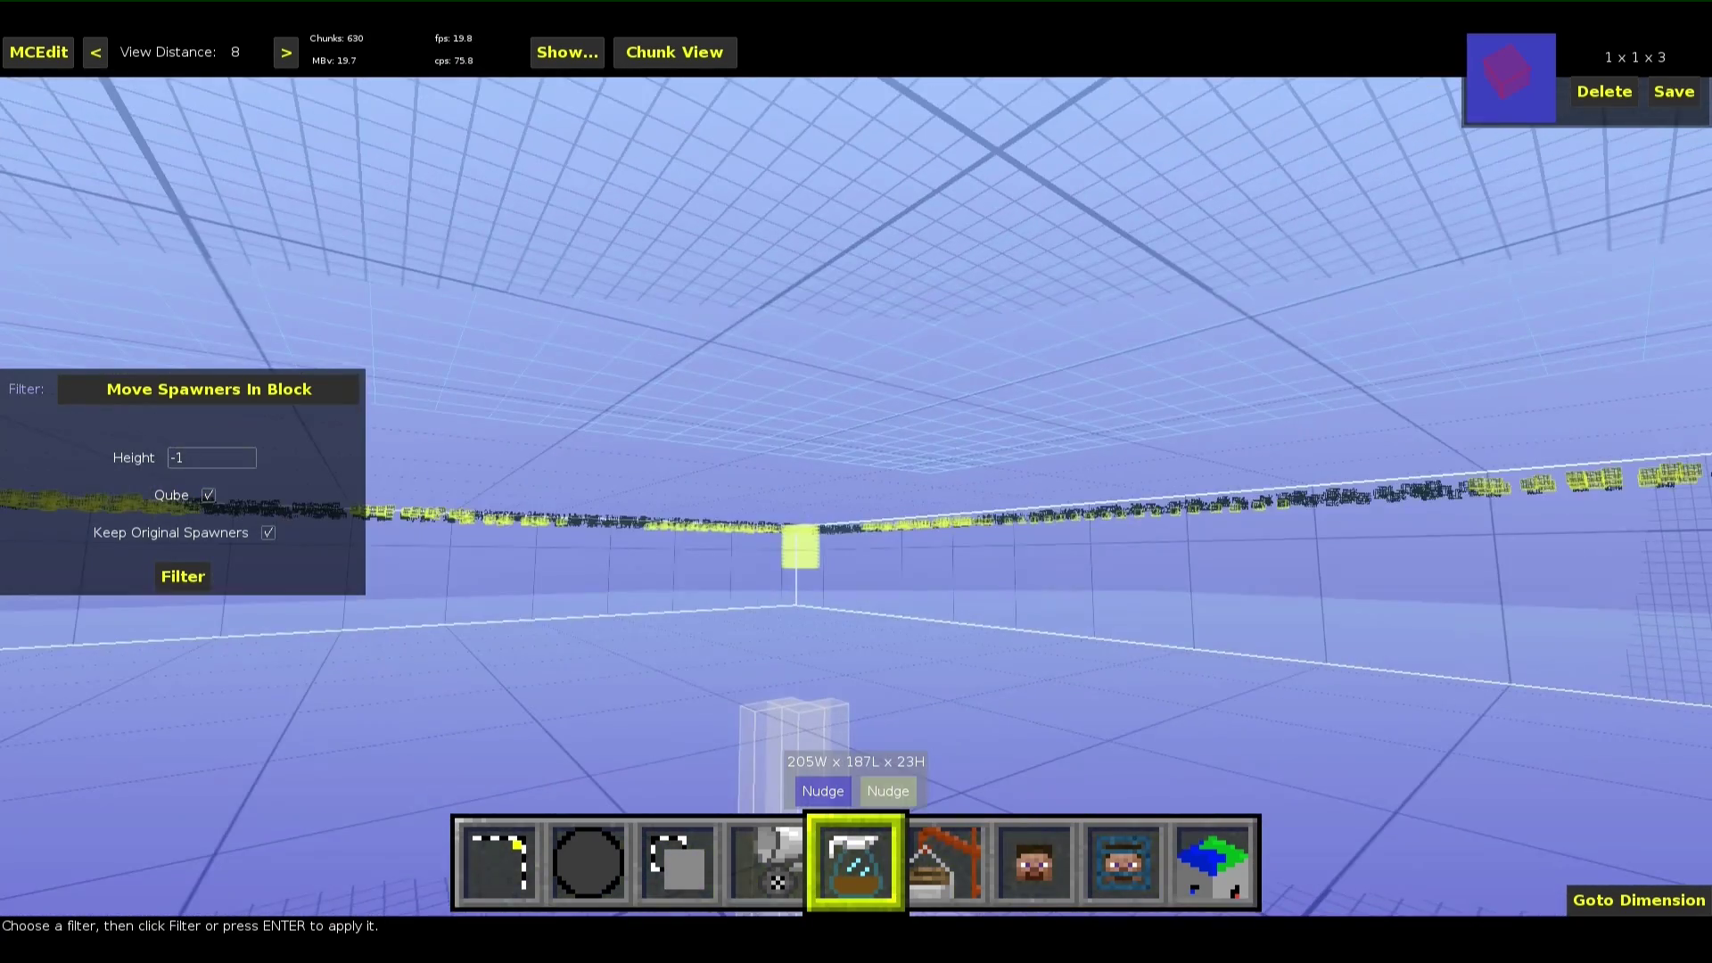
key(w)
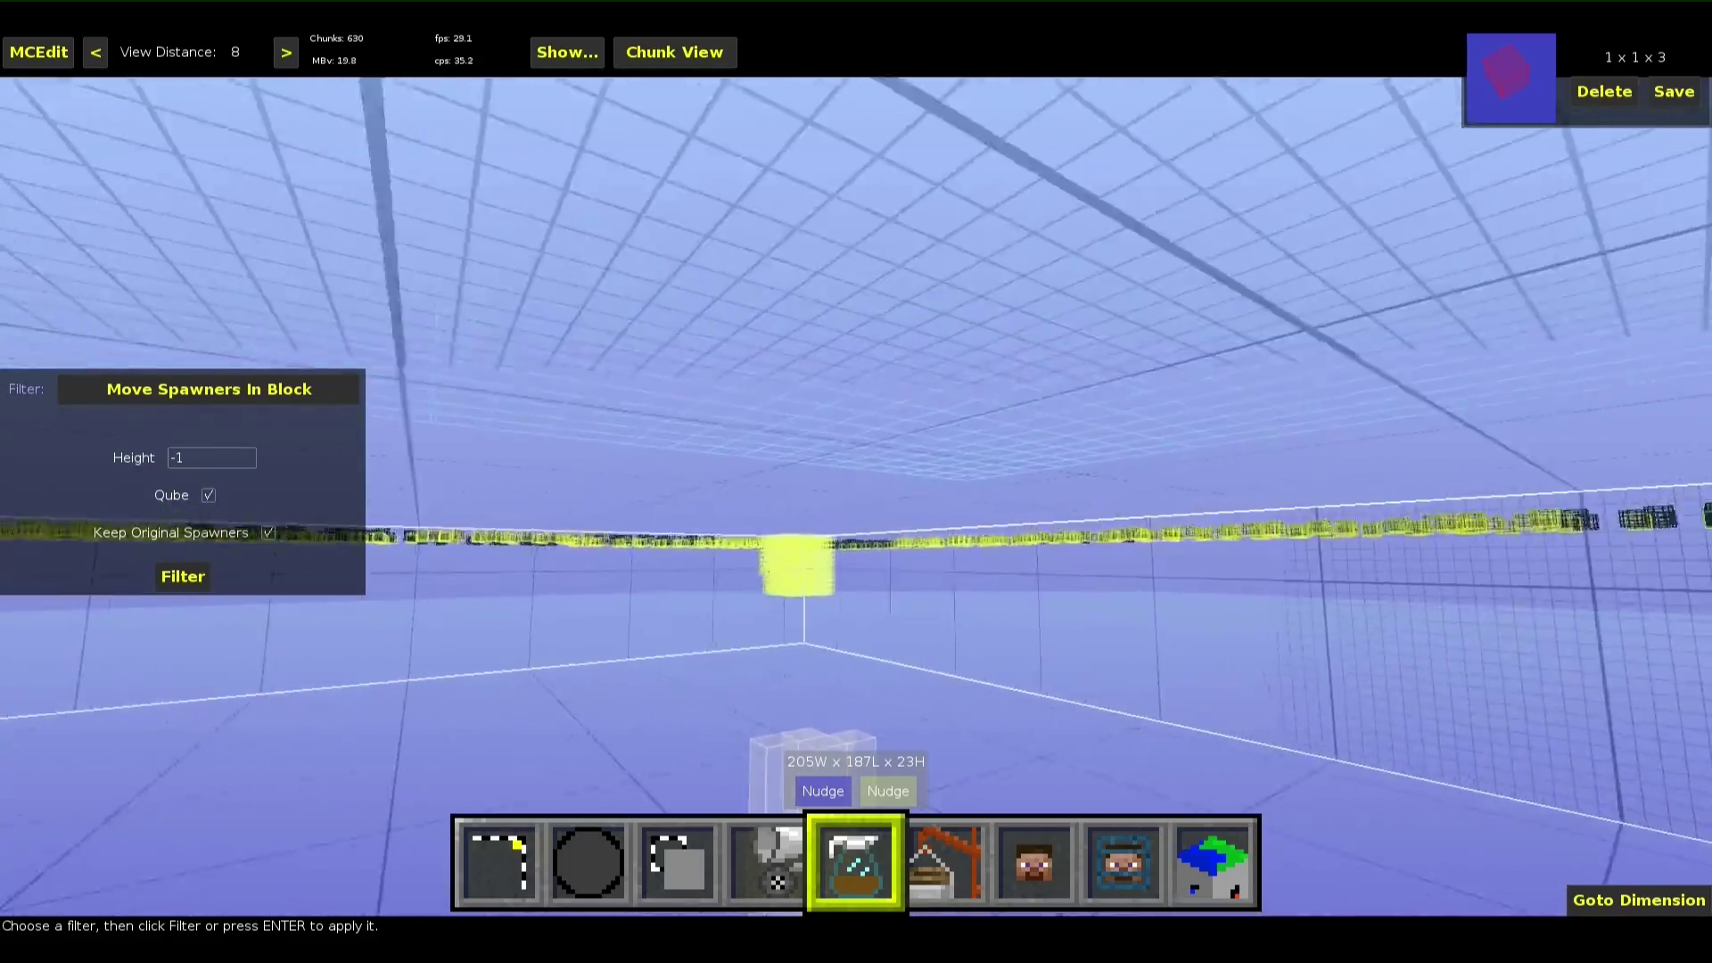
key(w)
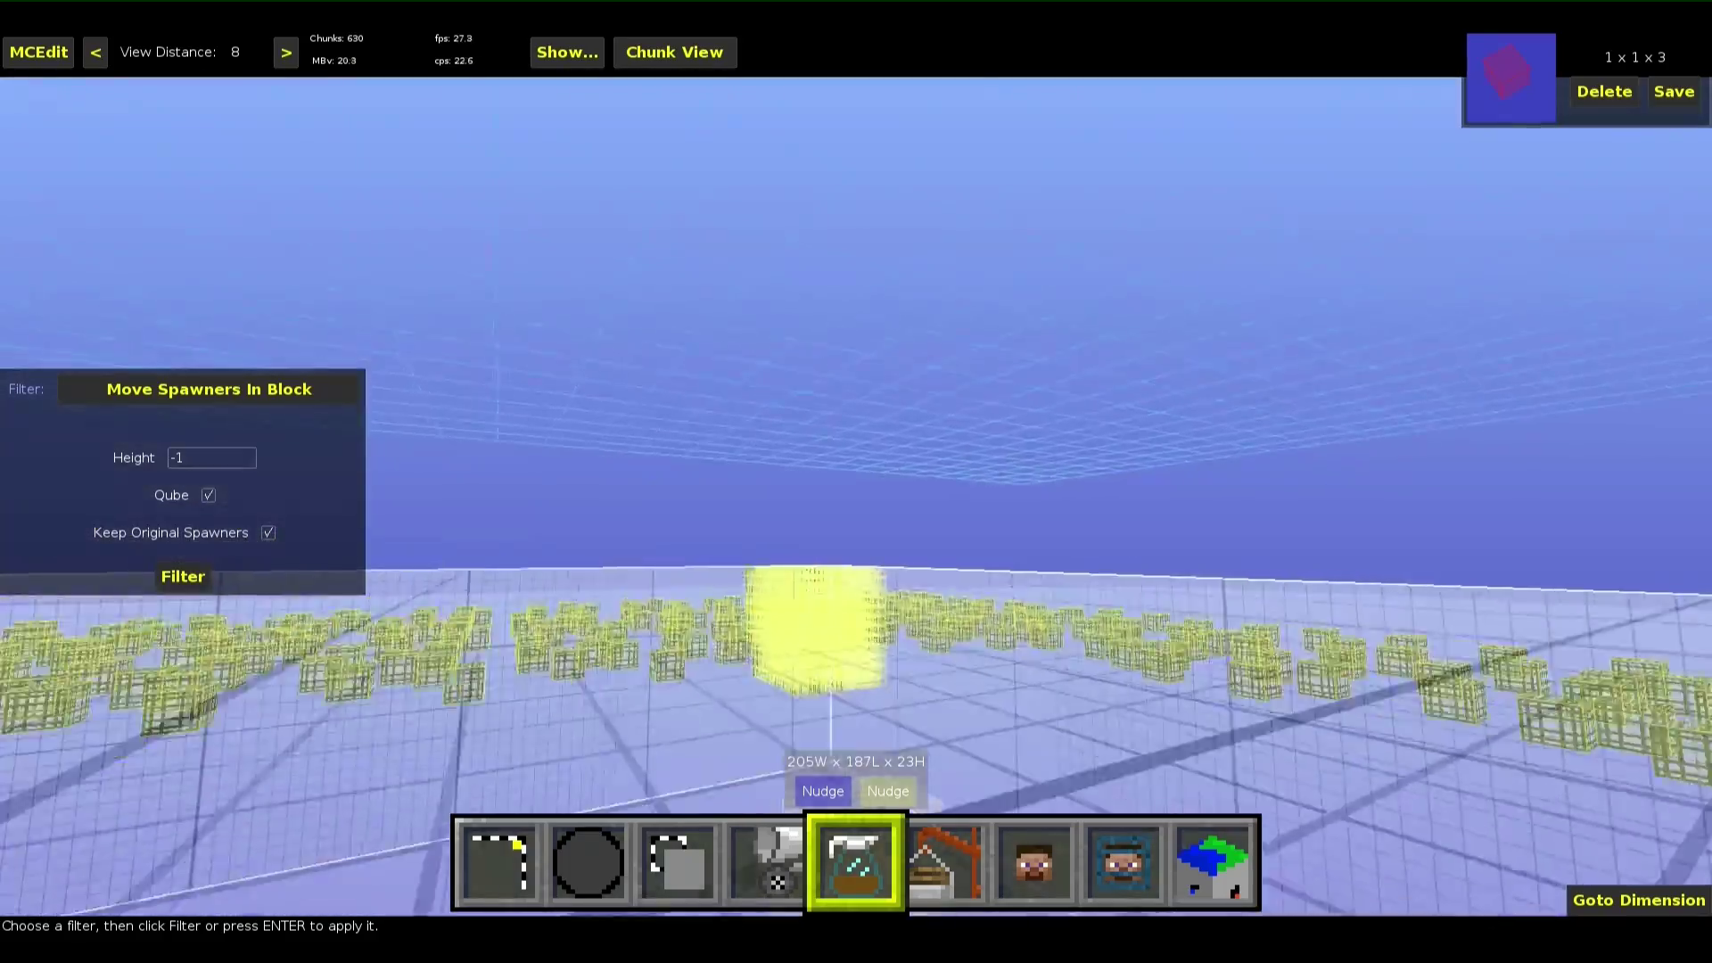
key(w)
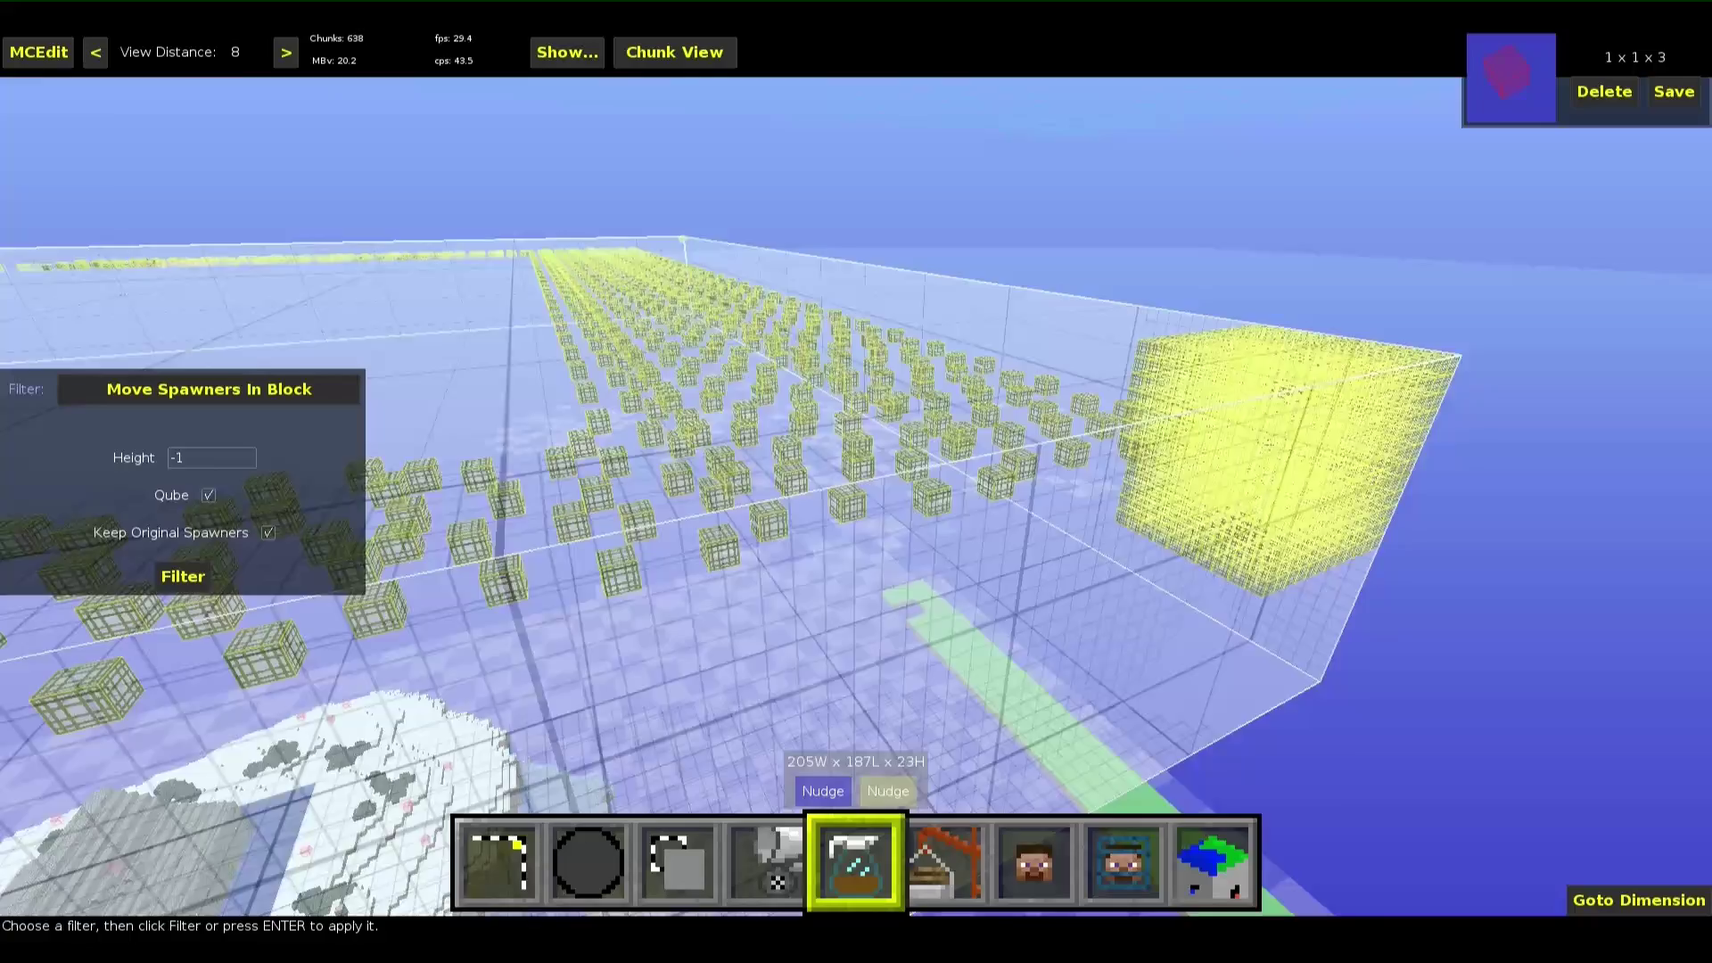
right_drag(772, 660, 883, 663)
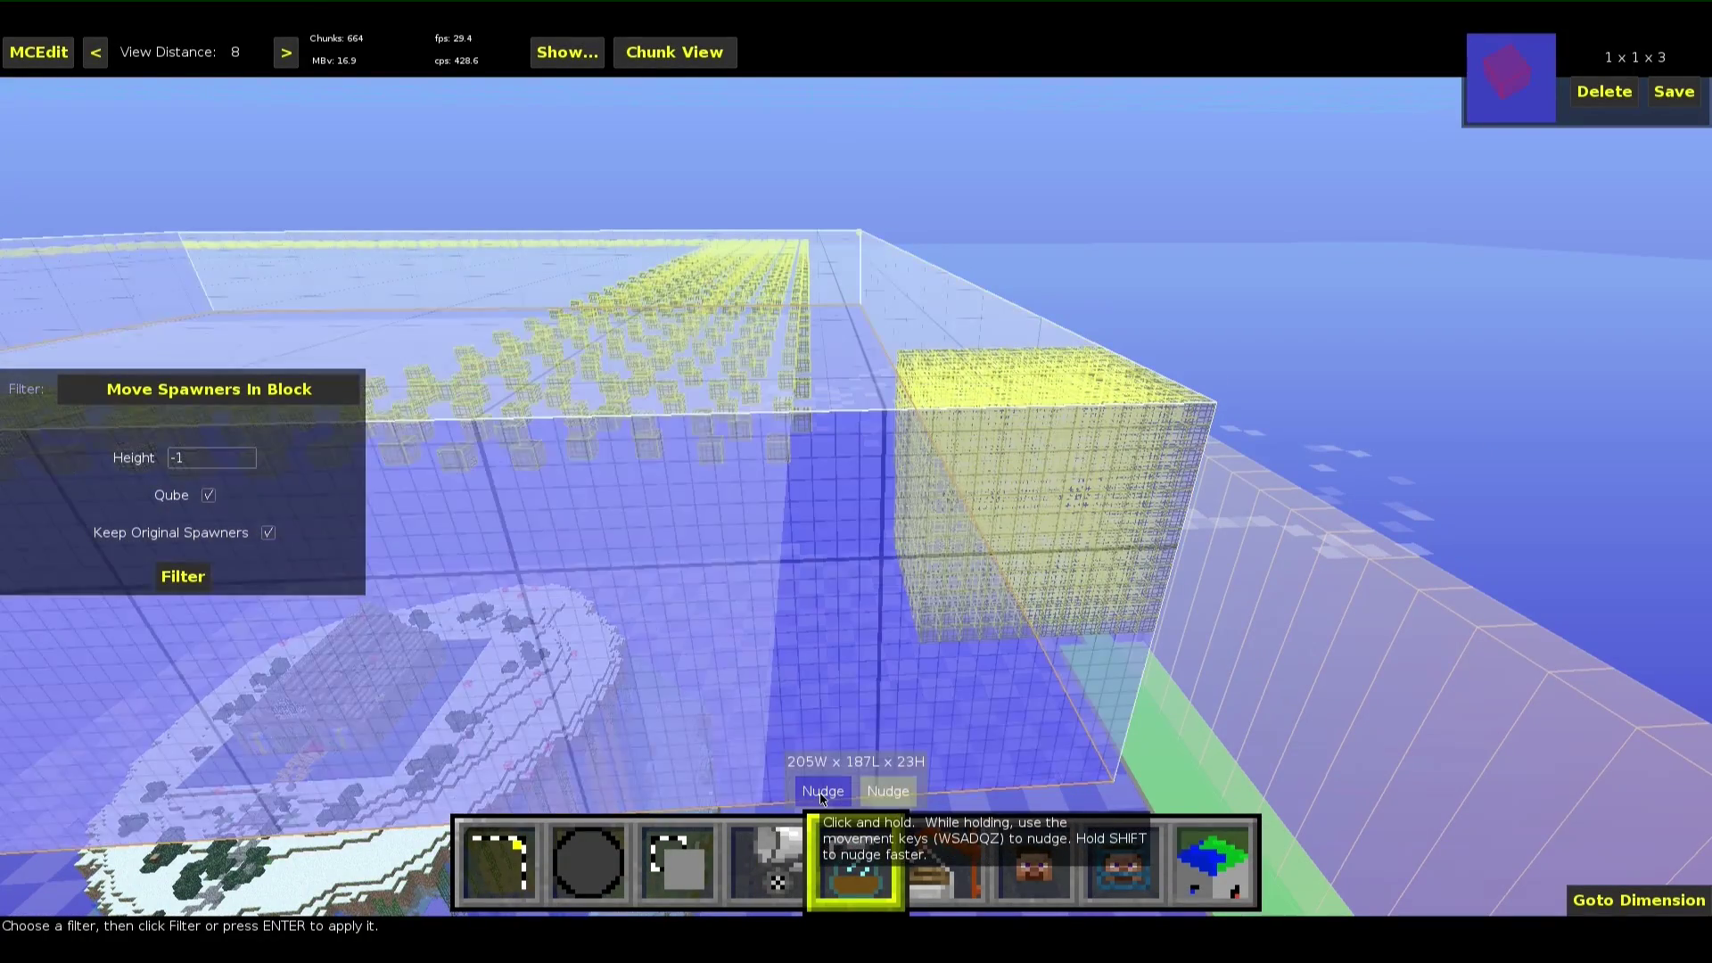
click(821, 799)
key(q)
key(q)
key(q)
key(q)
key(q)
key(q)
key(q)
key(q)
key(q)
key(q)
key(q)
key(q)
key(q)
key(q)
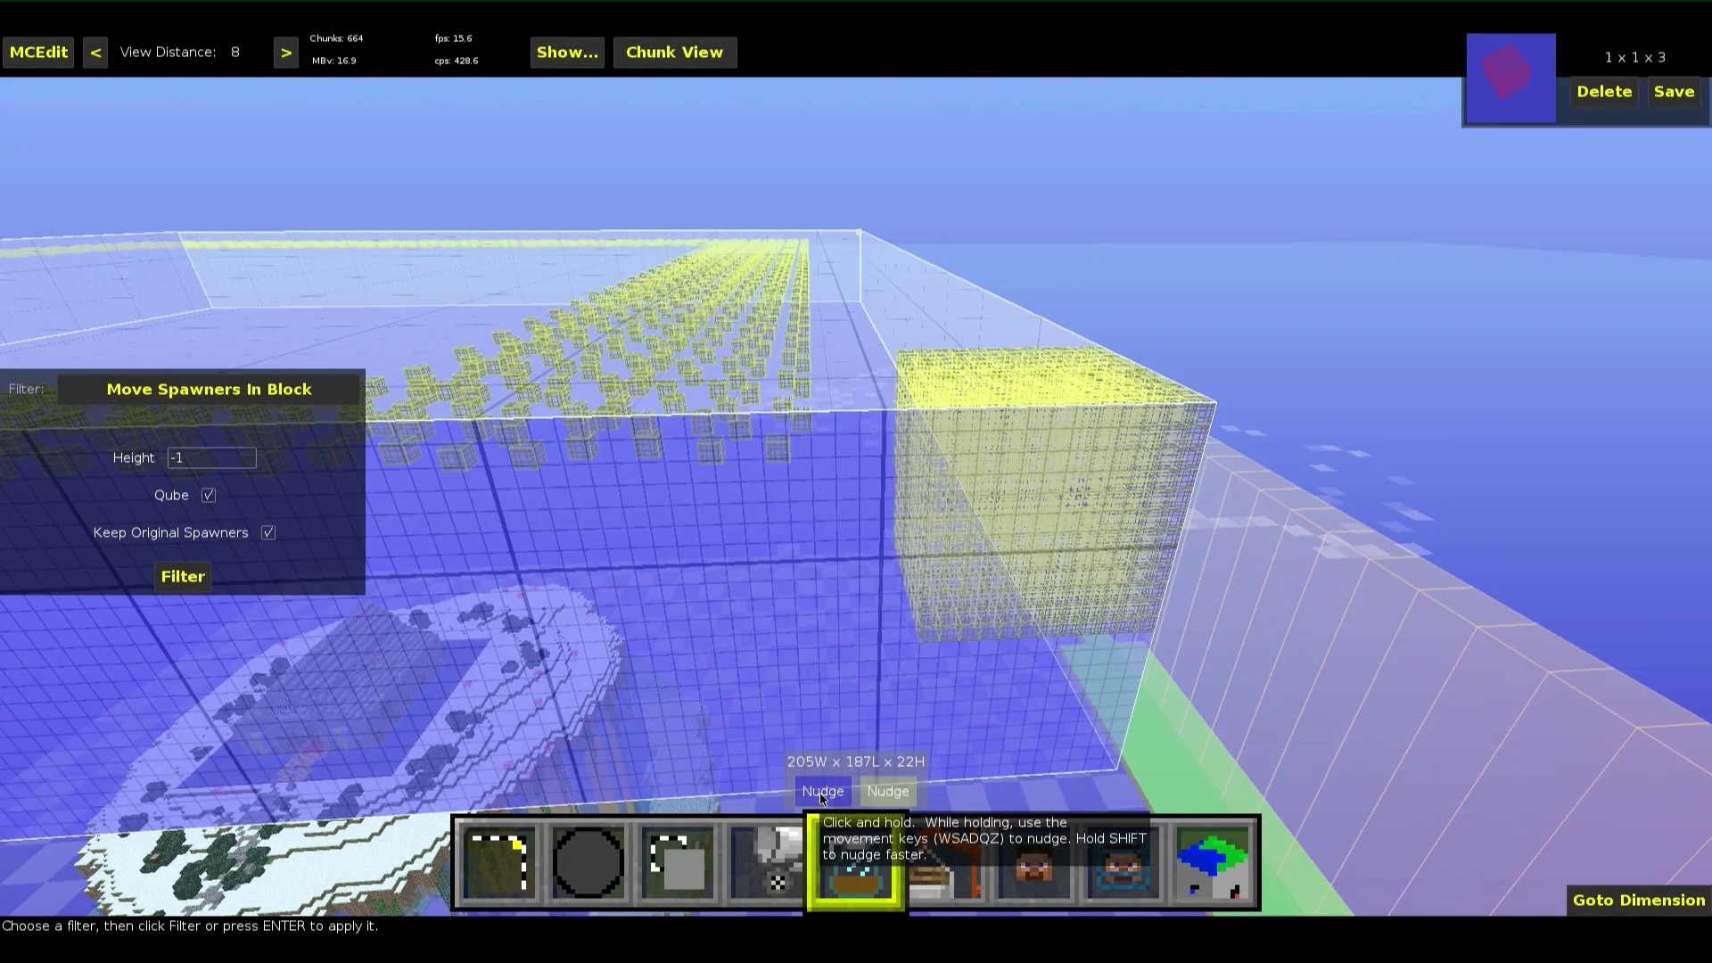
key(q)
key(q)
key(q)
key(q)
key(q)
drag(824, 798, 825, 798)
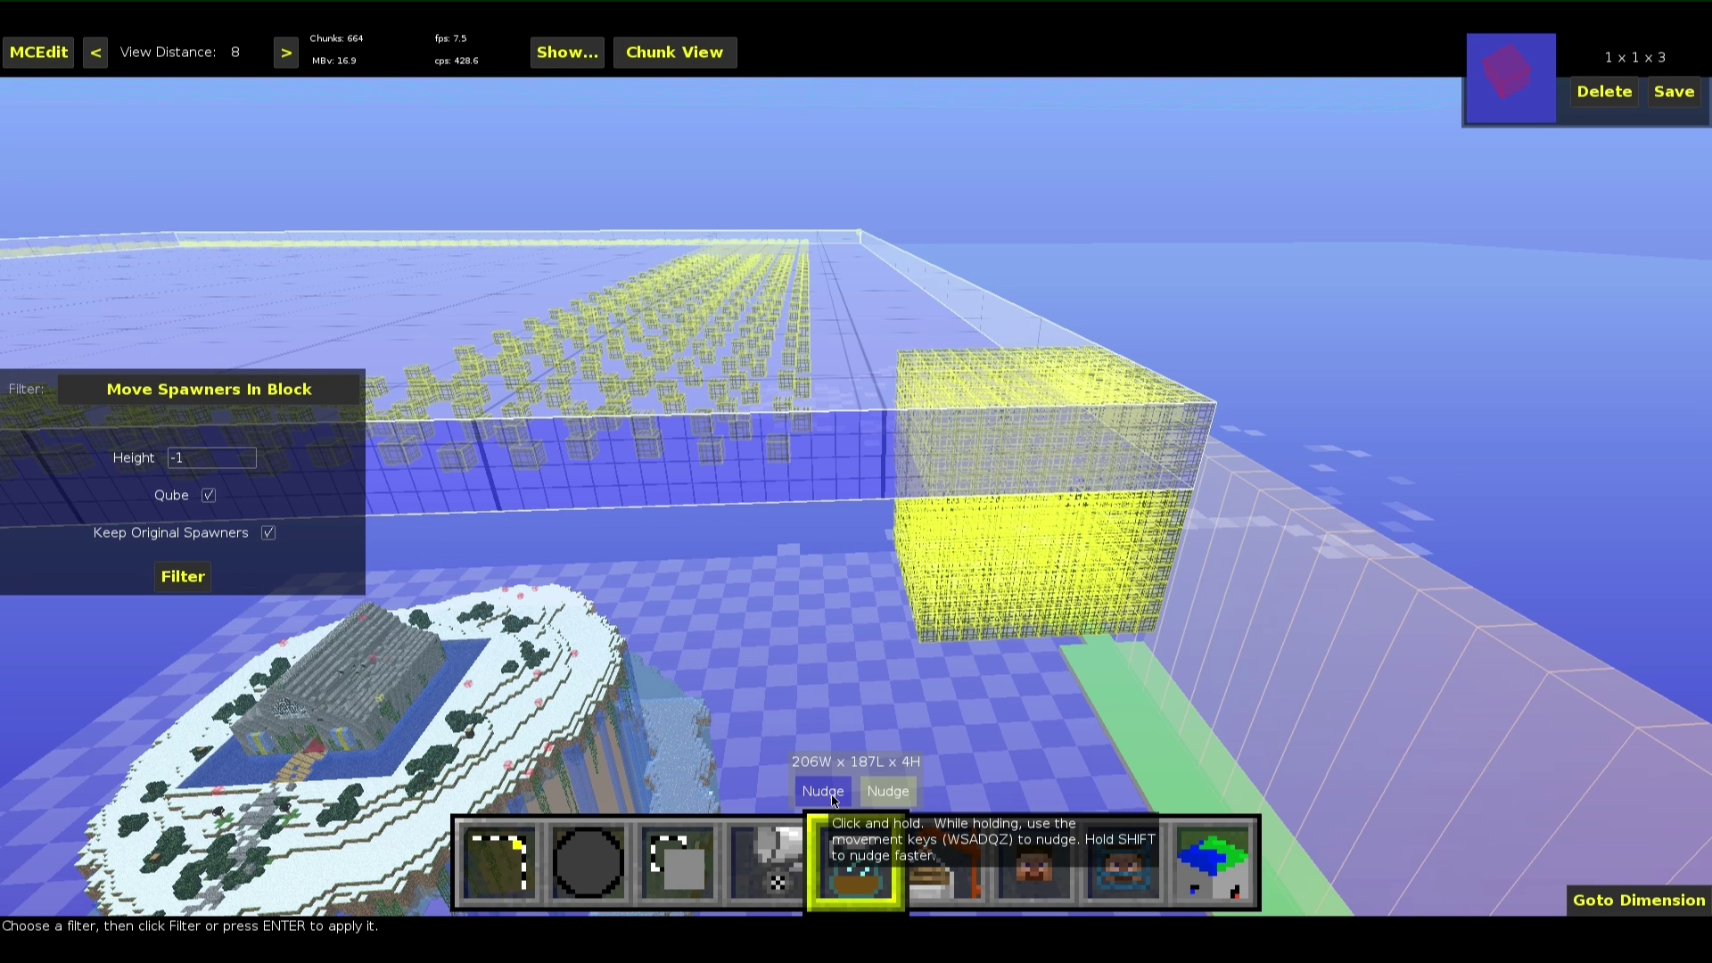
Narrow the selection to 190 blocks wide, excluding the spawner cube, and delete the scattered original spawners inside it
click(882, 790)
key(a)
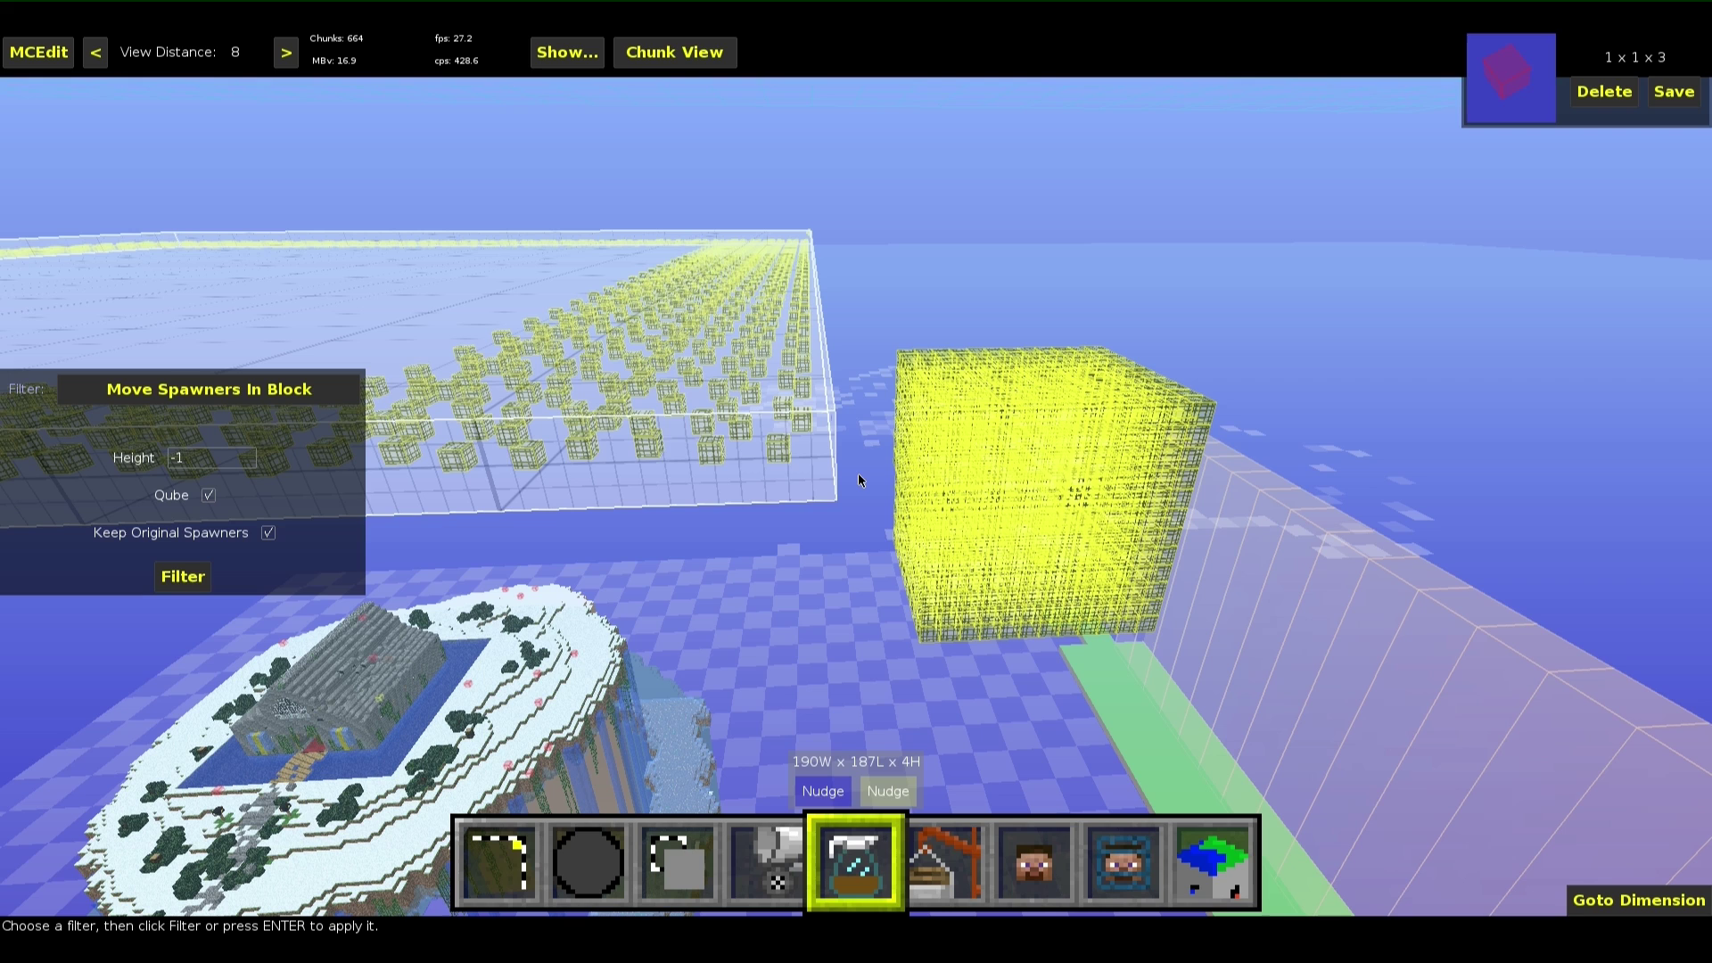
key(Return)
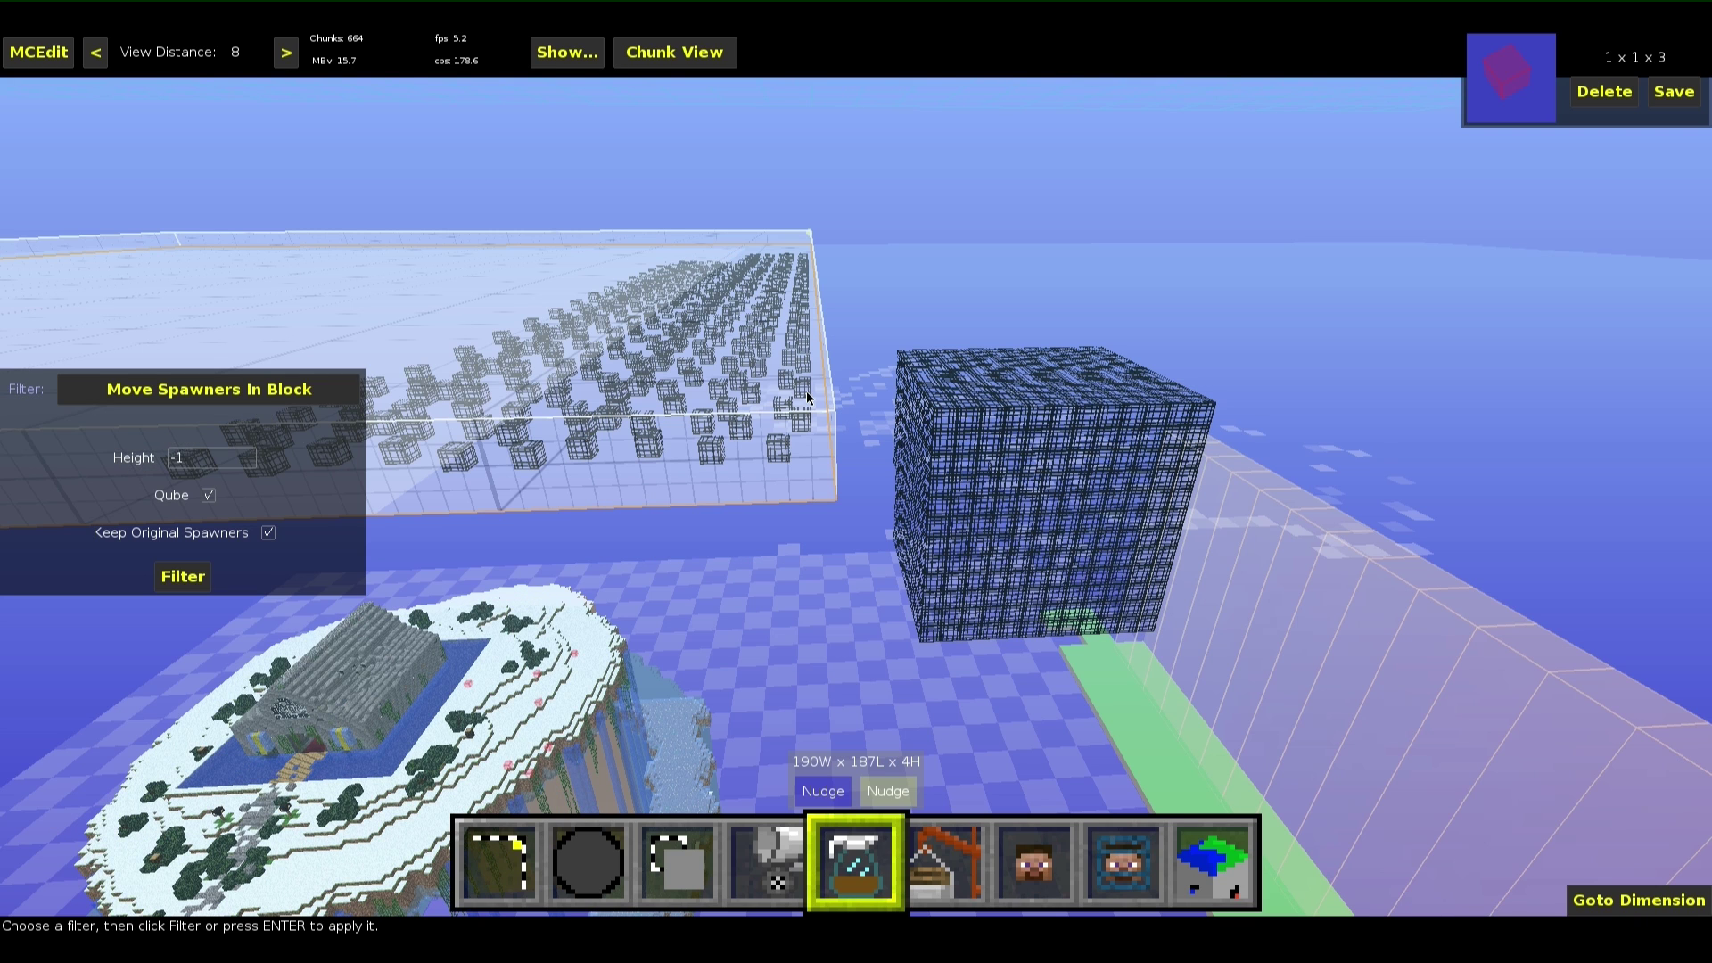
Replace the old selection with a 12W x 11L x 12H box enclosing the whole spawner cube and copy it
click(504, 839)
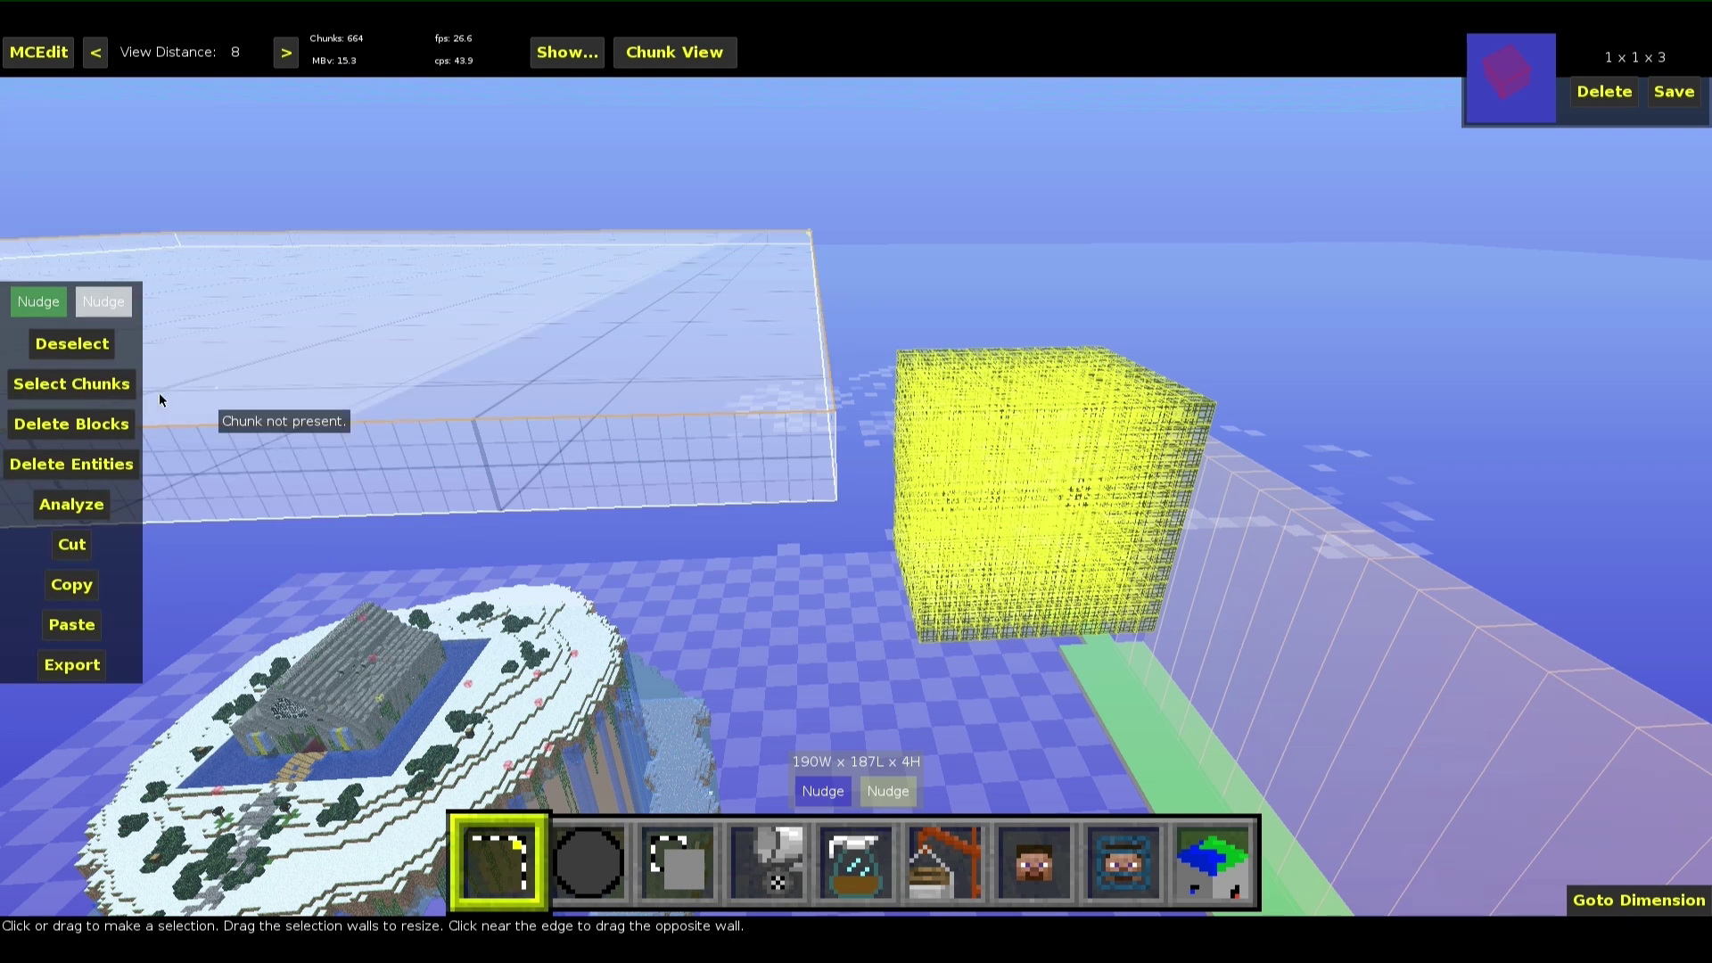
click(72, 349)
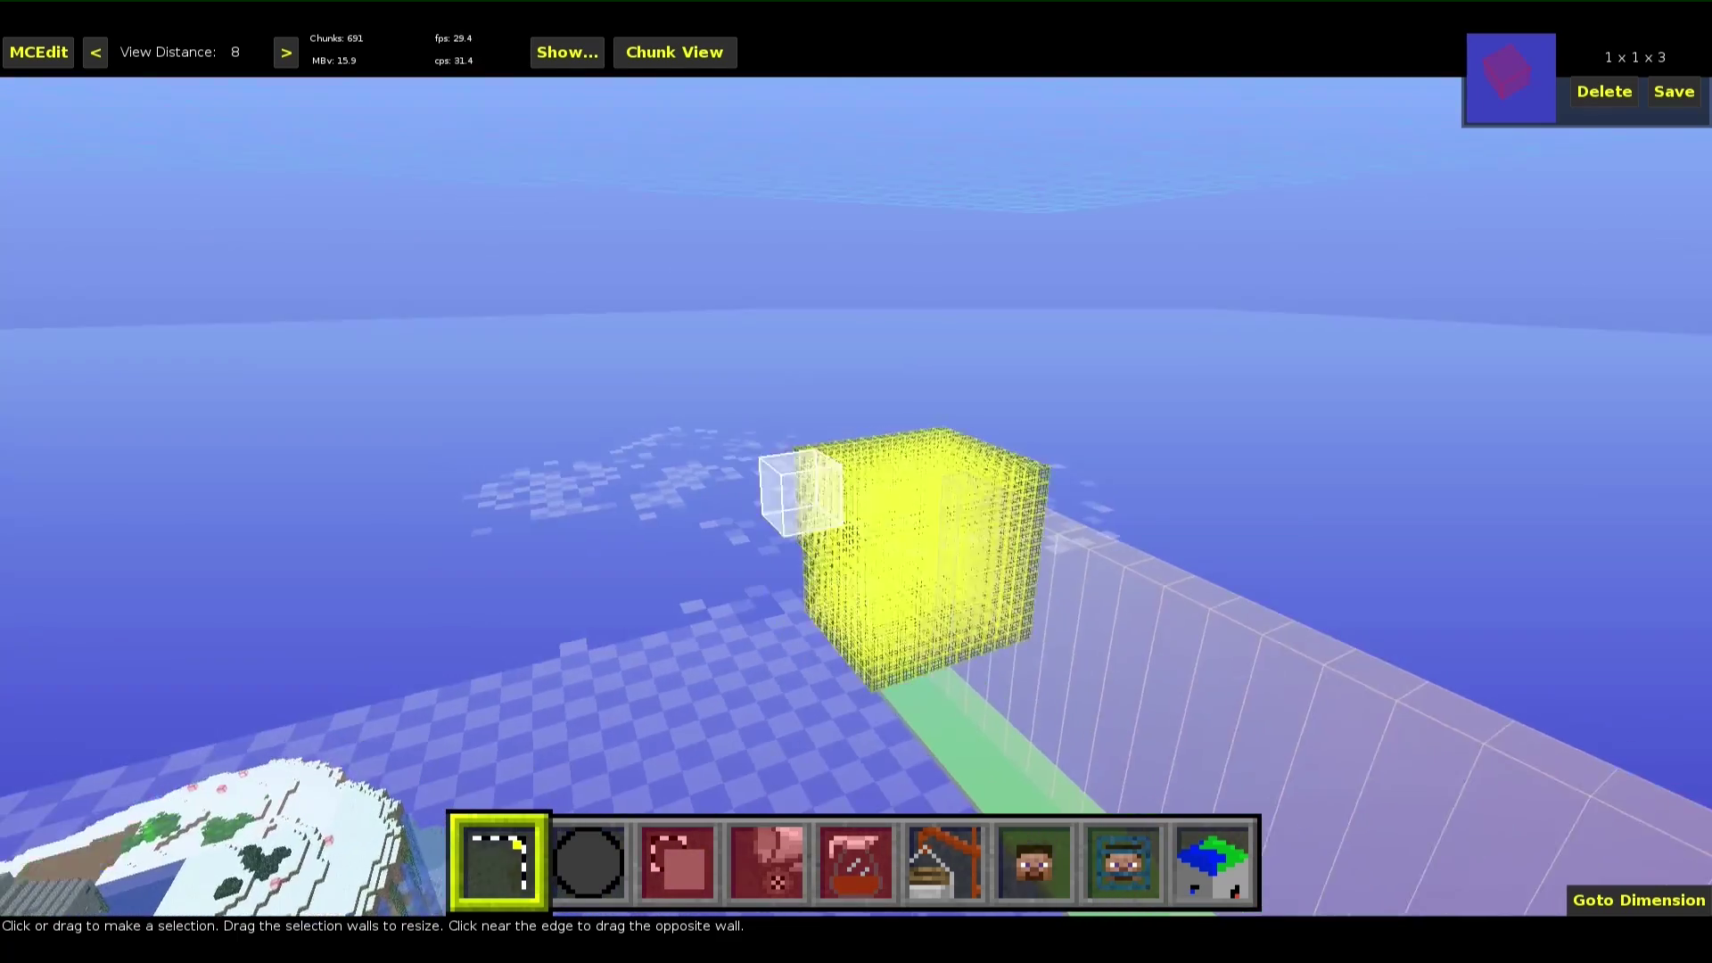
key(w)
right_click(674, 565)
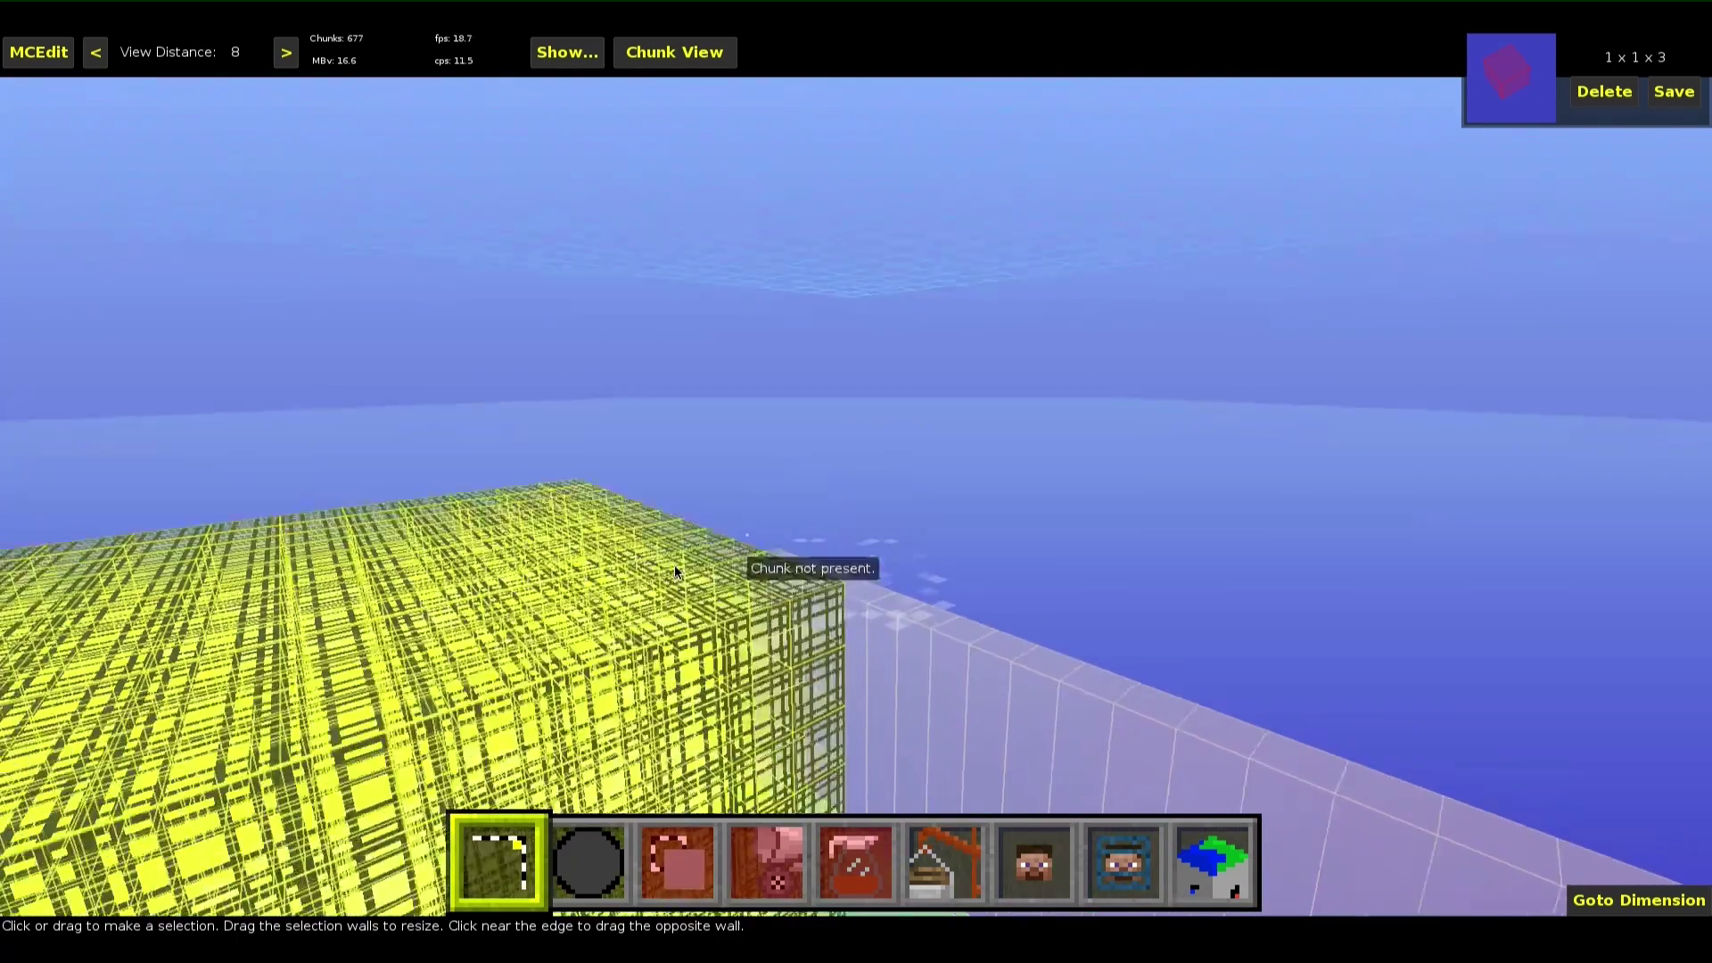
click(790, 617)
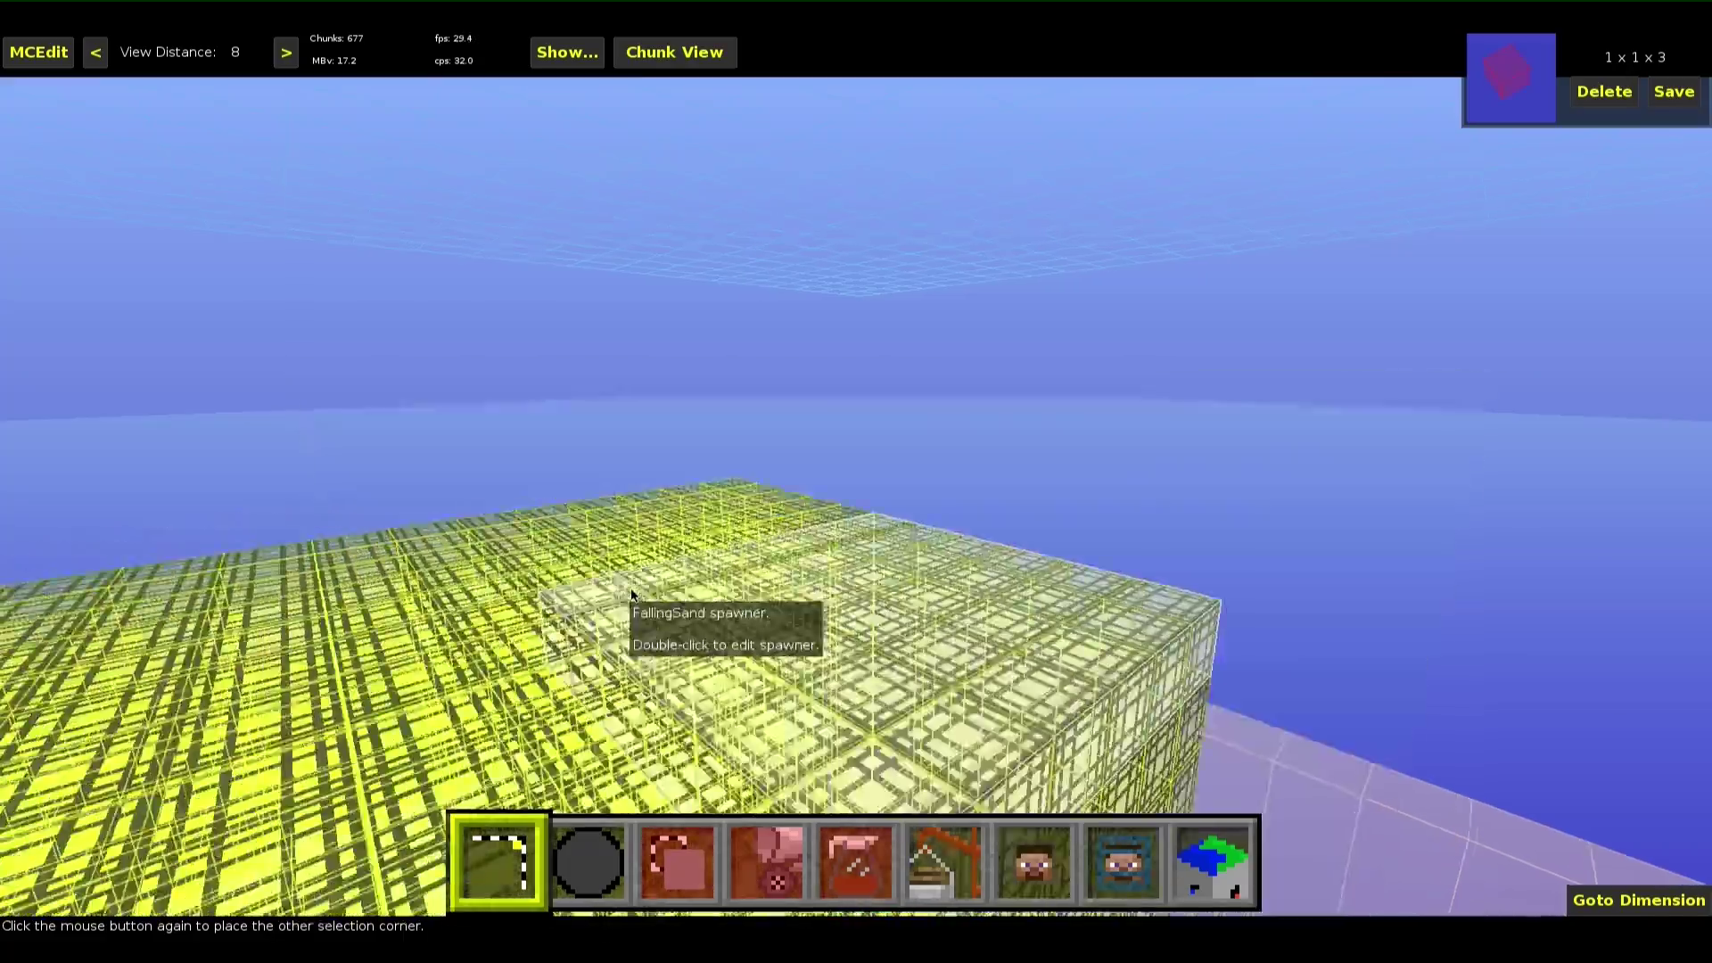
right_click(630, 594)
key(s)
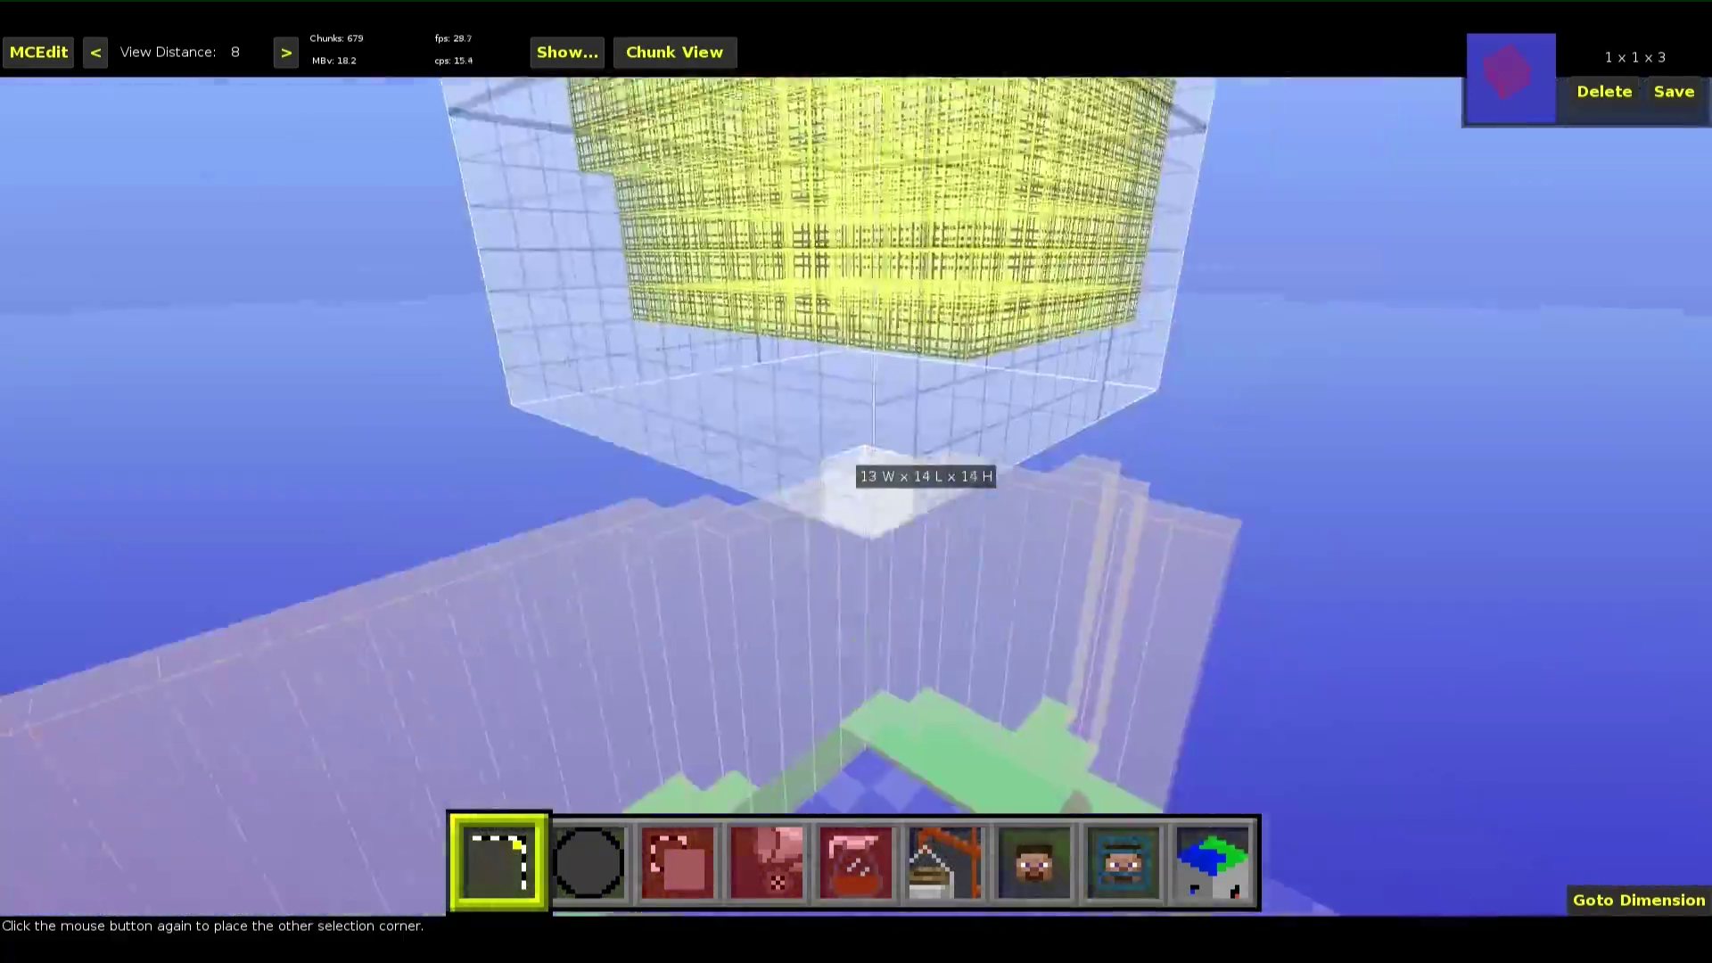
right_click(631, 595)
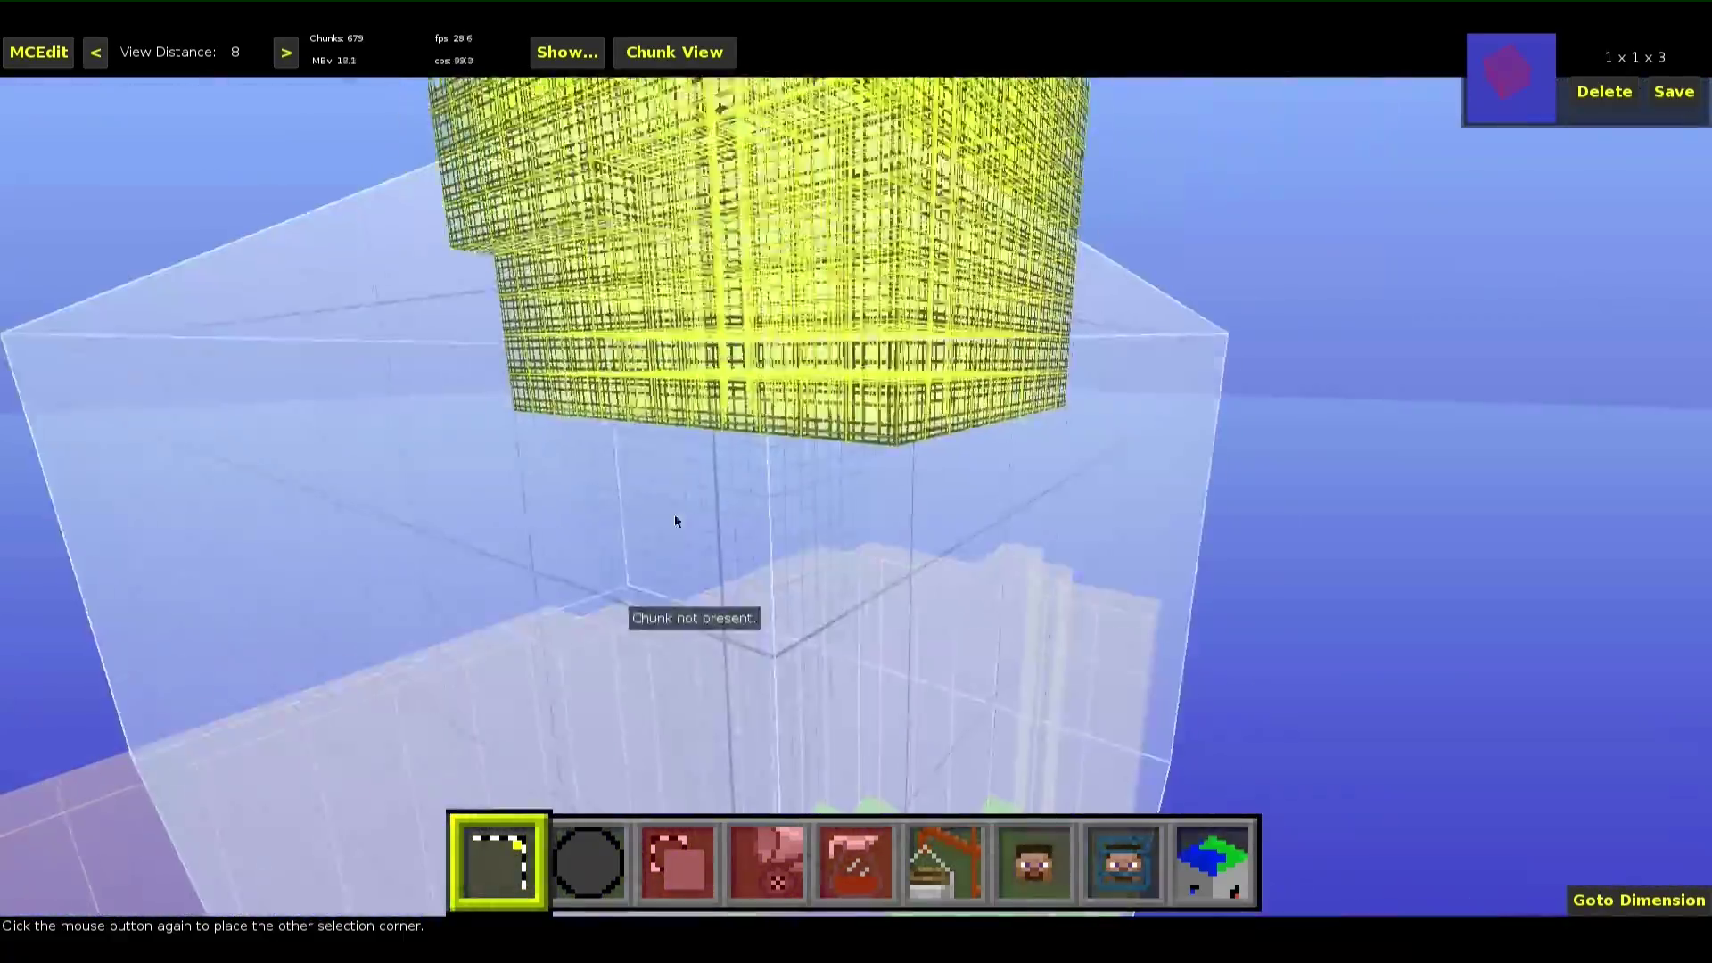
click(885, 414)
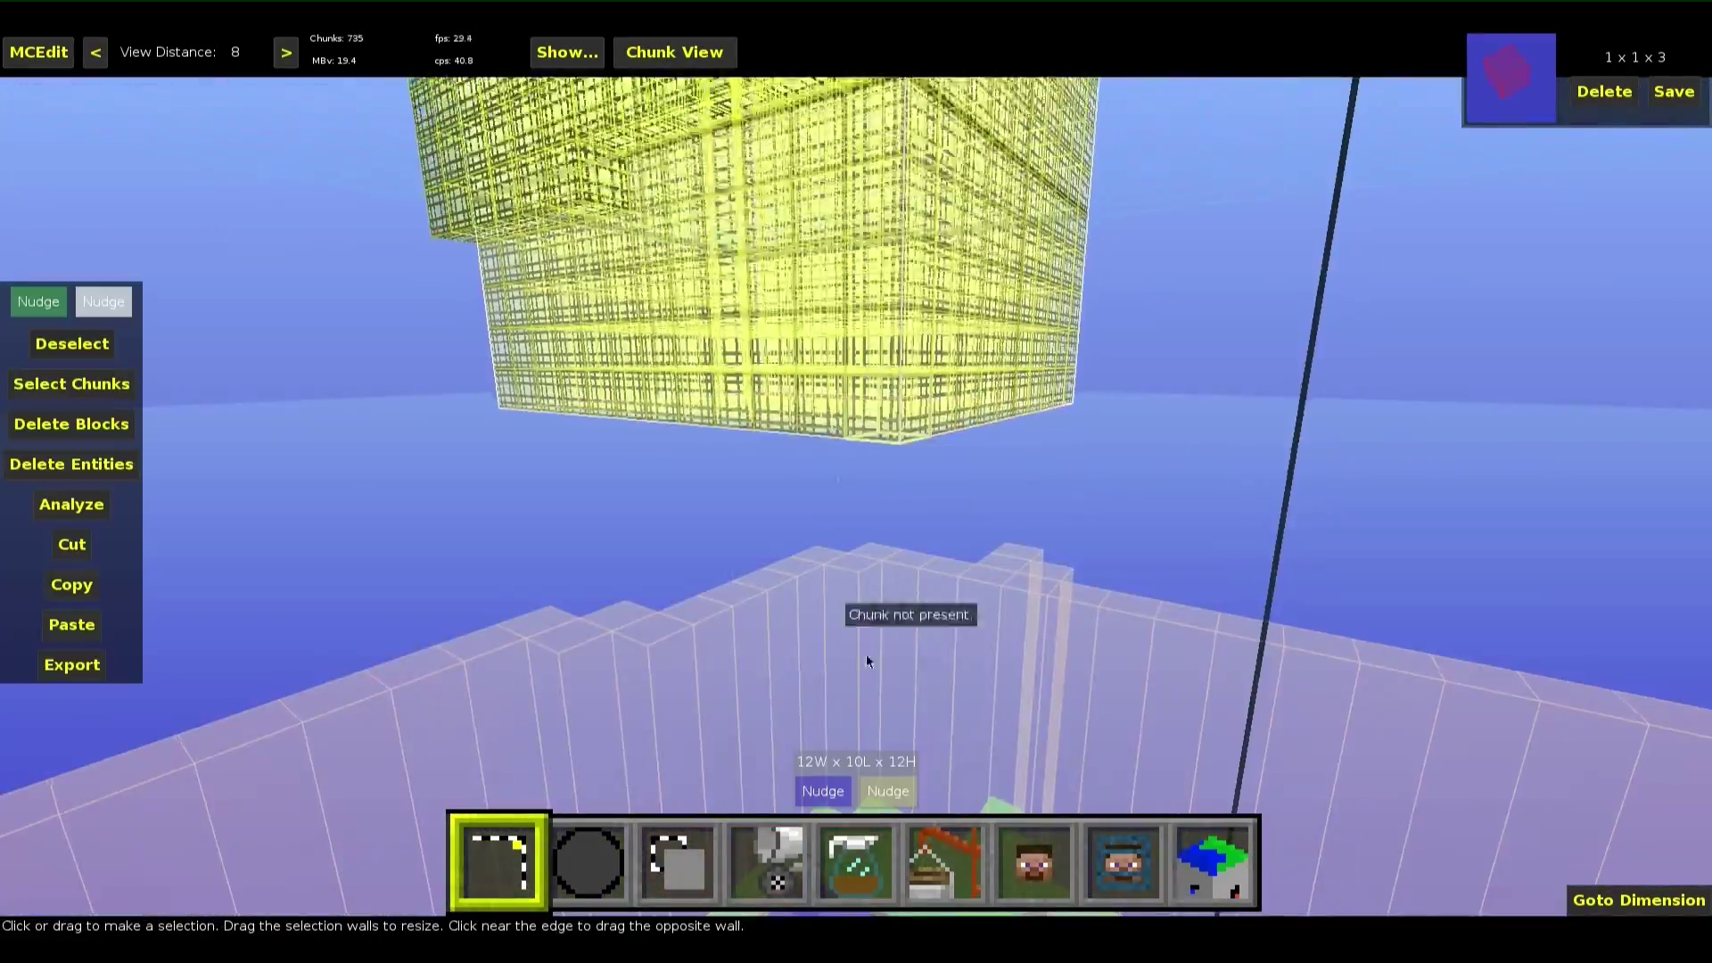
key(s)
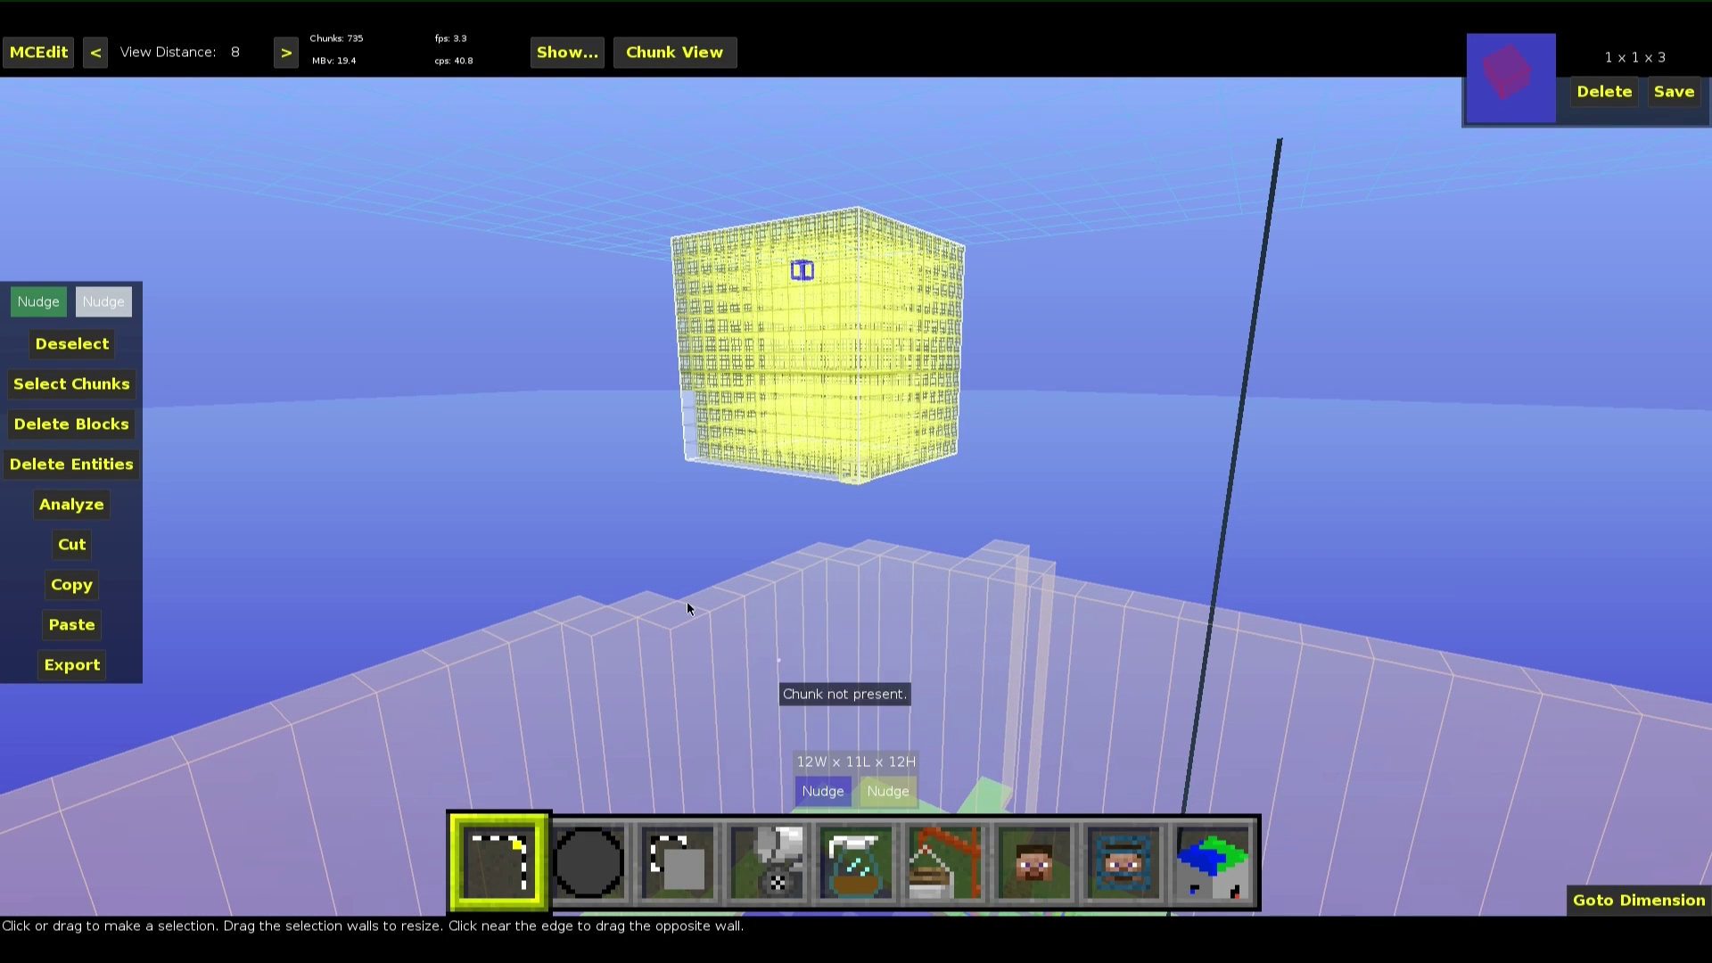
key(ctrl+c)
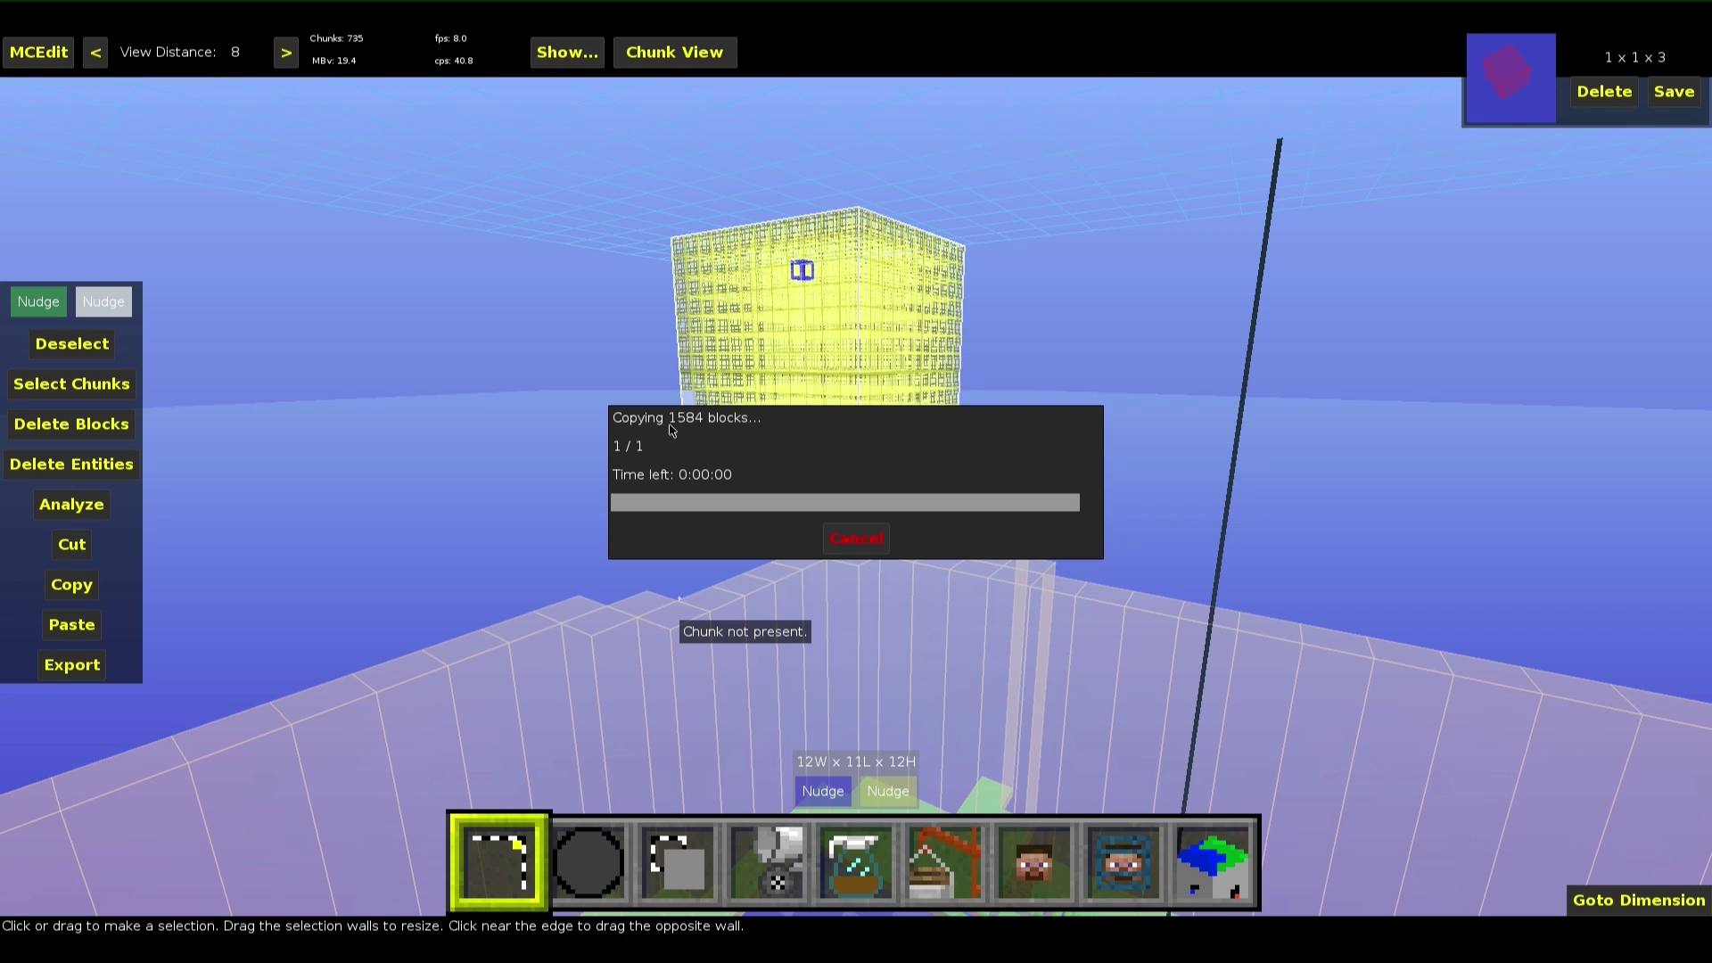
Paste the copied 11 x 12 x 12 spawner cube into the redstone room and set it down on the stone floor
right_click(671, 431)
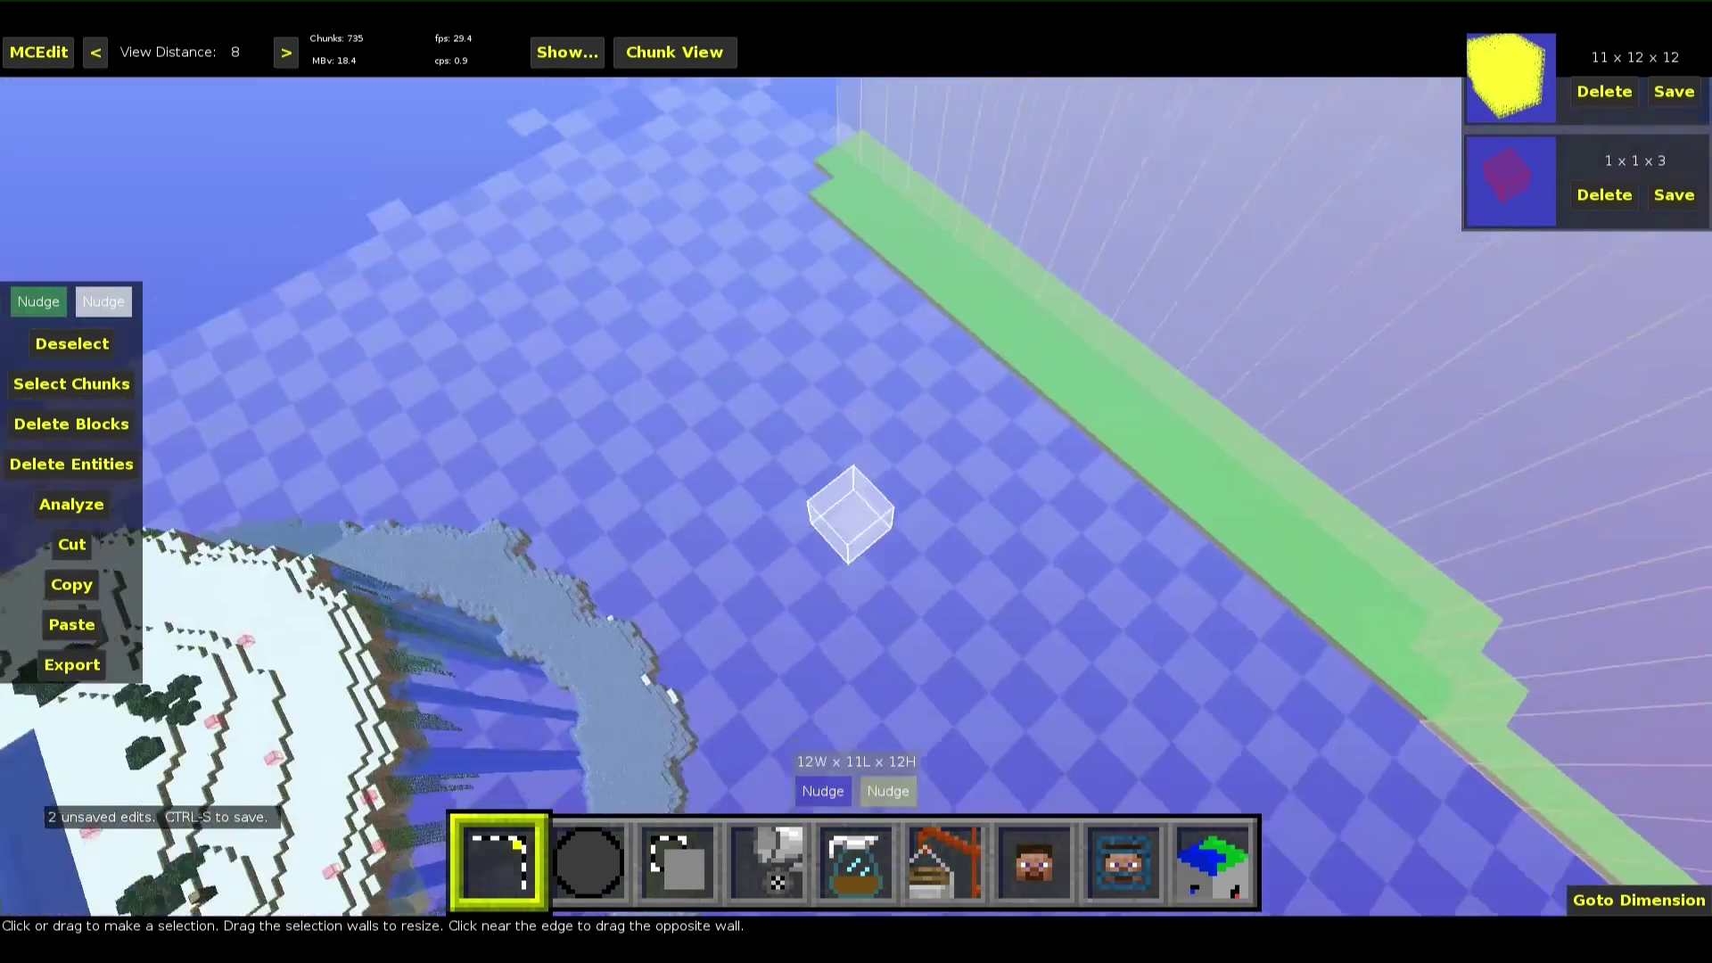
key(w)
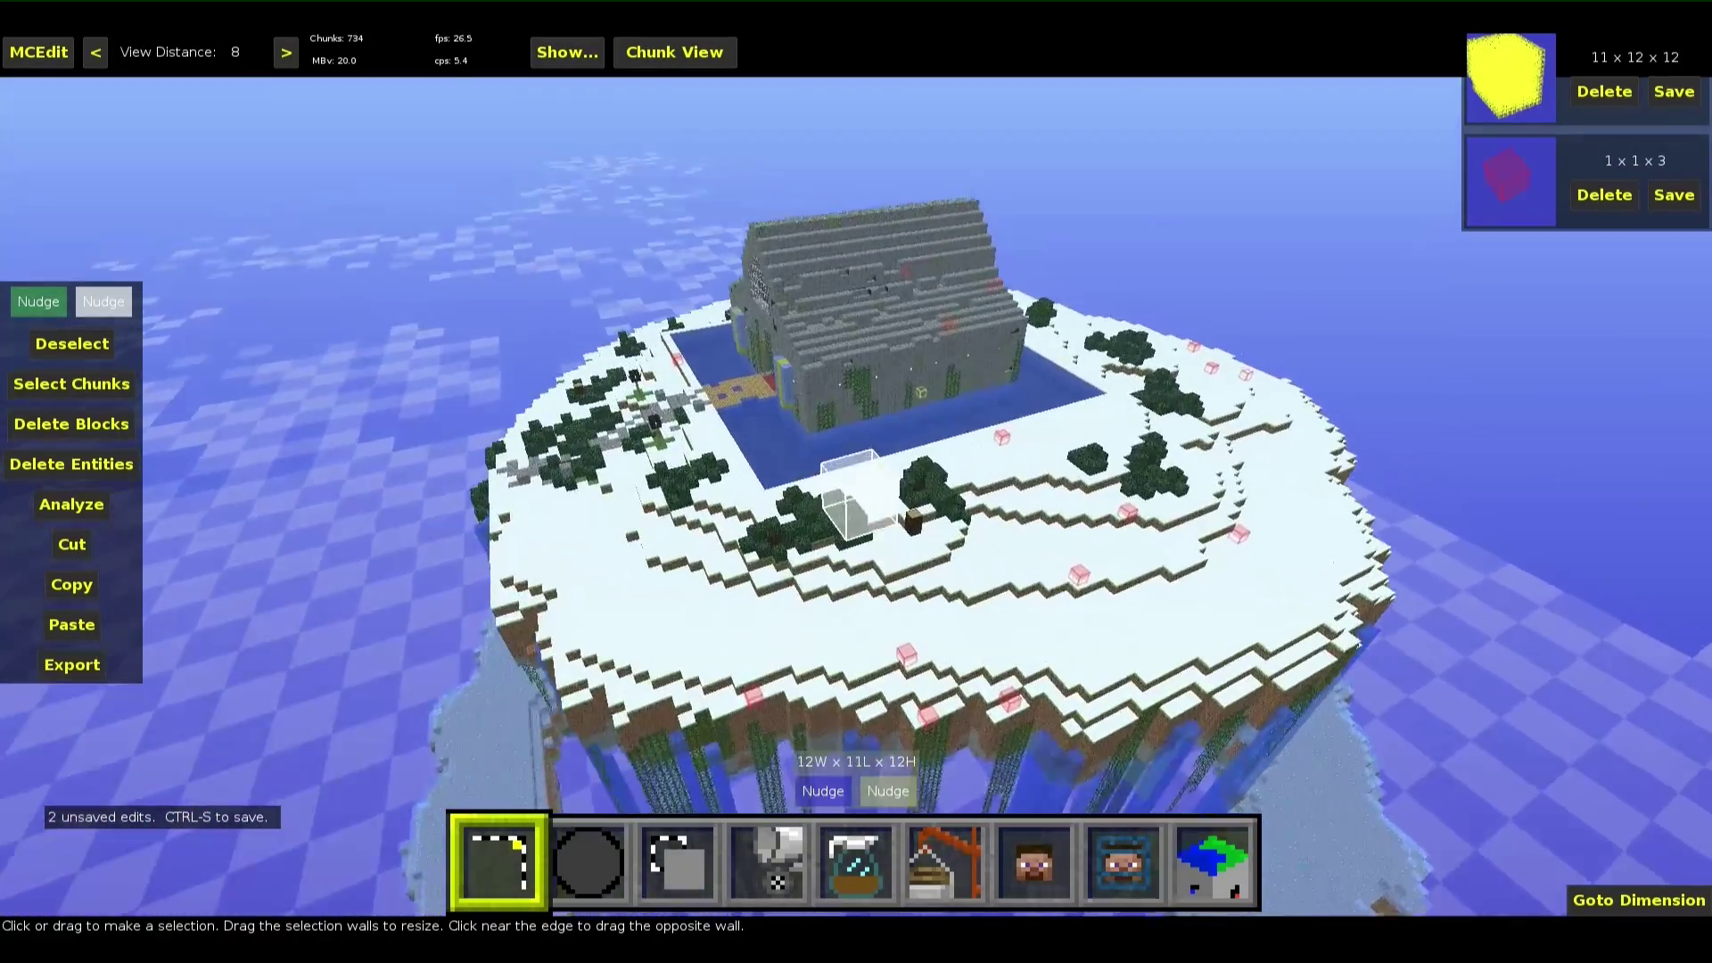
key(w)
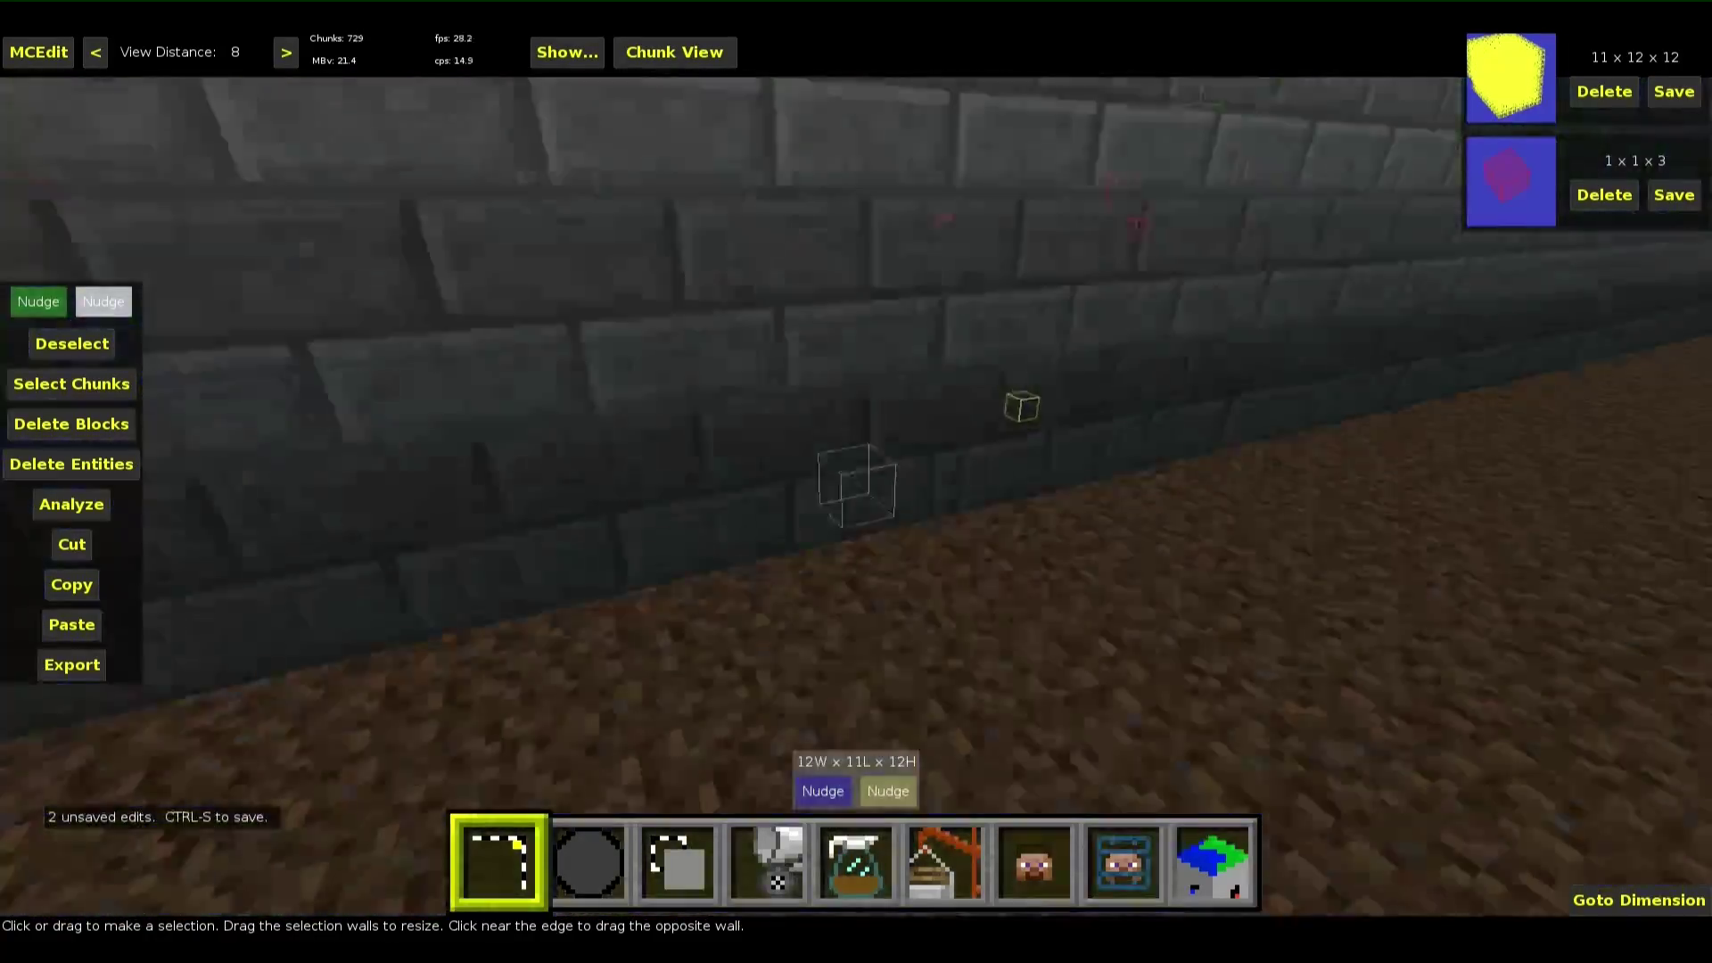
key(w)
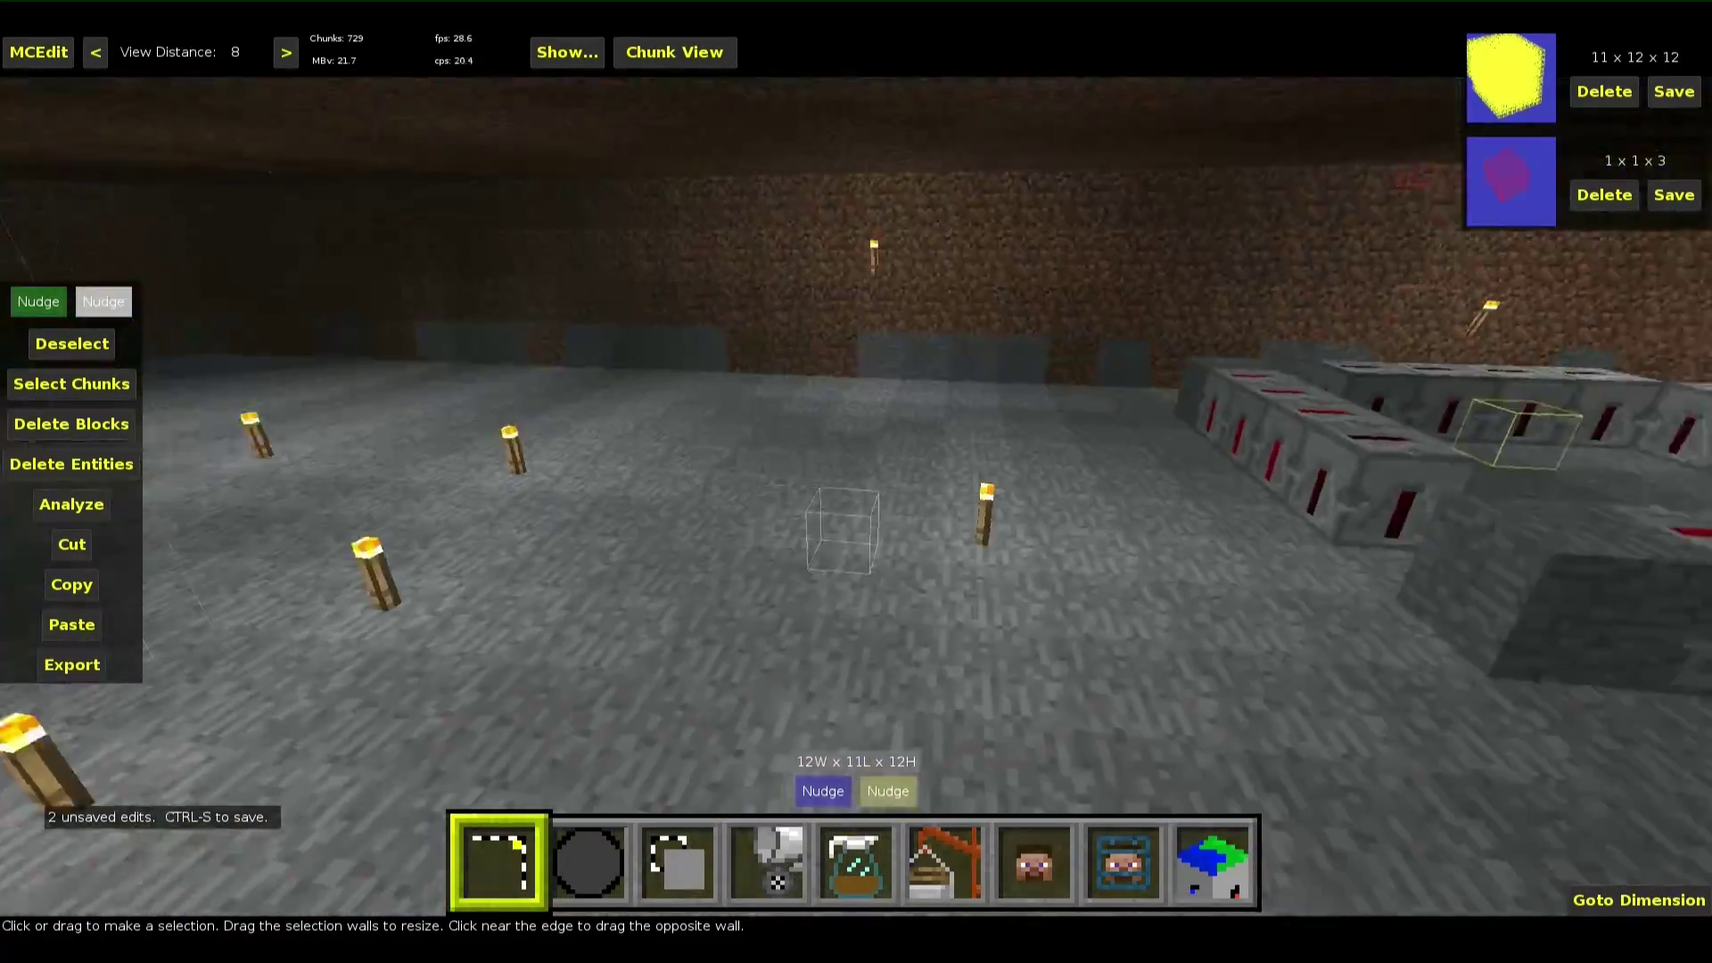
key(w)
key(ctrl+v)
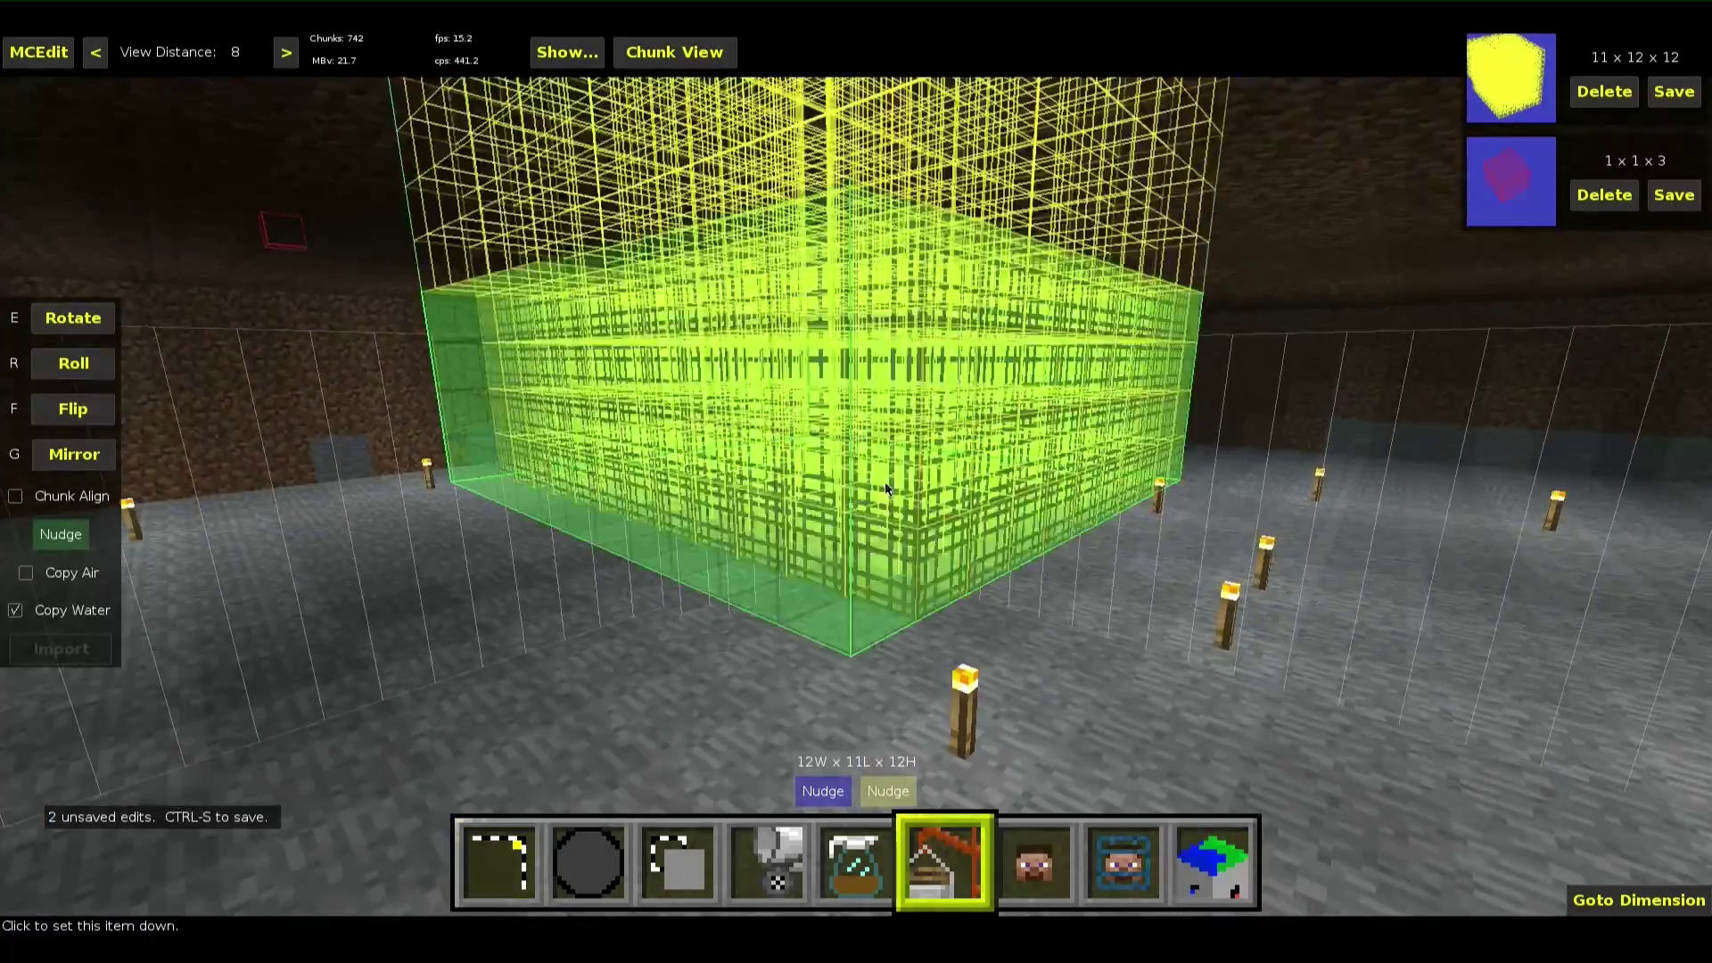
click(869, 472)
right_click(868, 473)
Nudge the pasted spawner cube down through the stone floor and check its position from below
key(d)
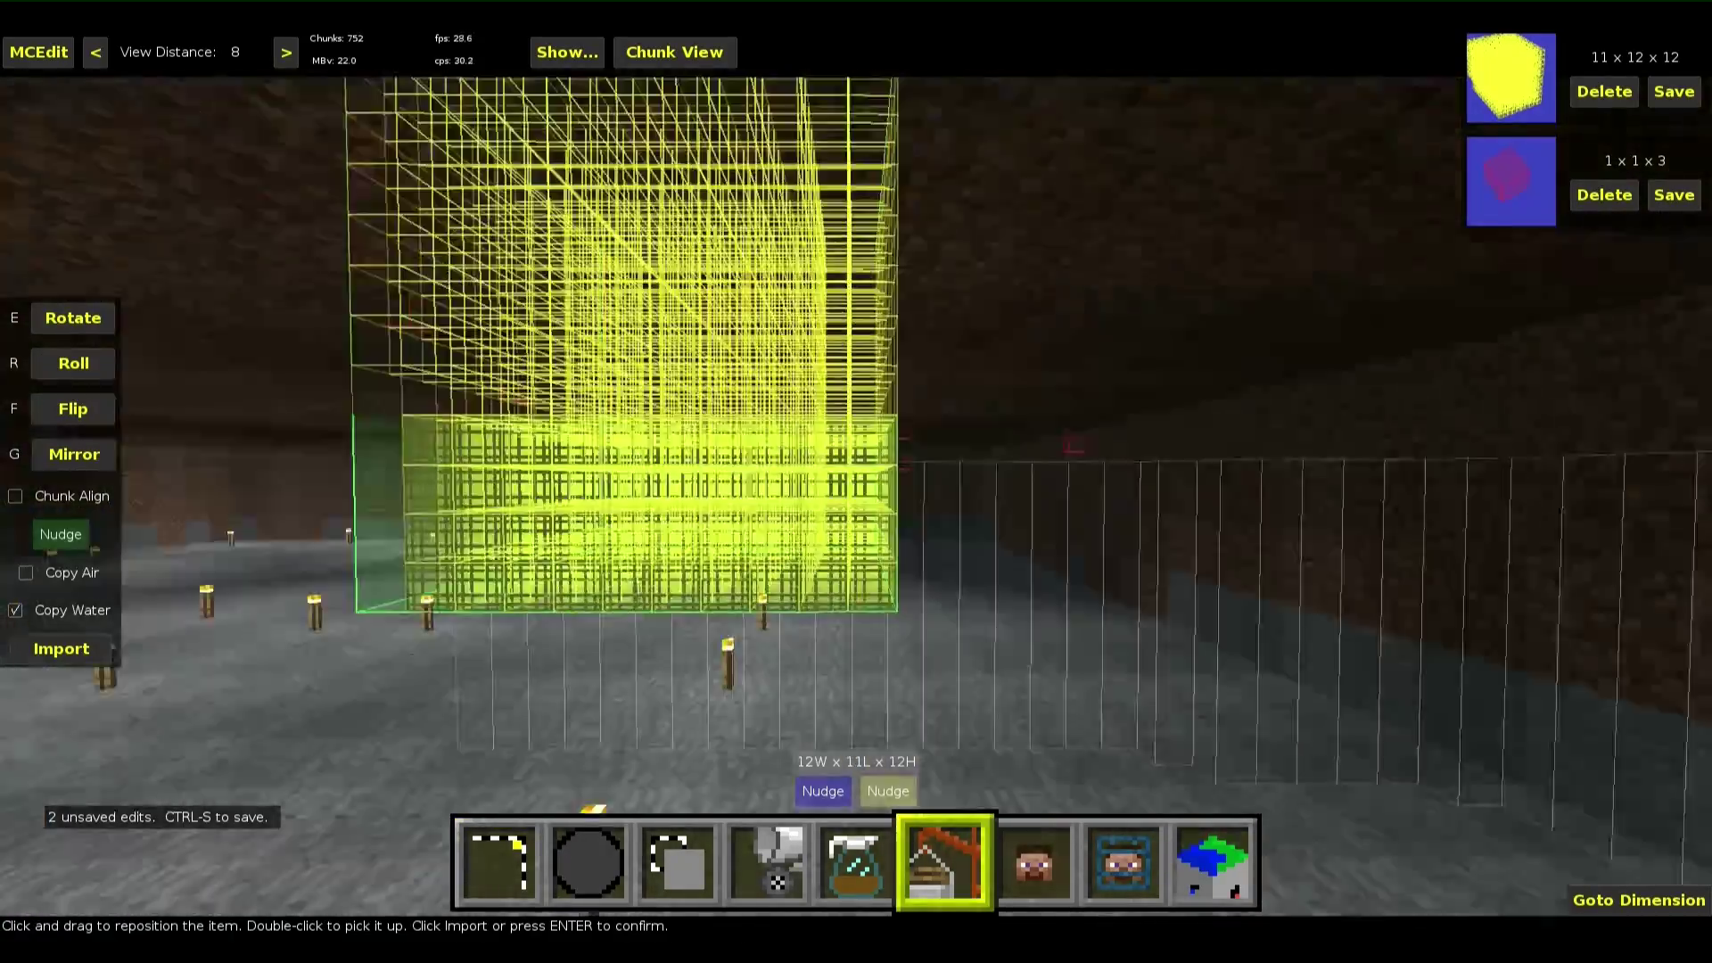
right_click(868, 473)
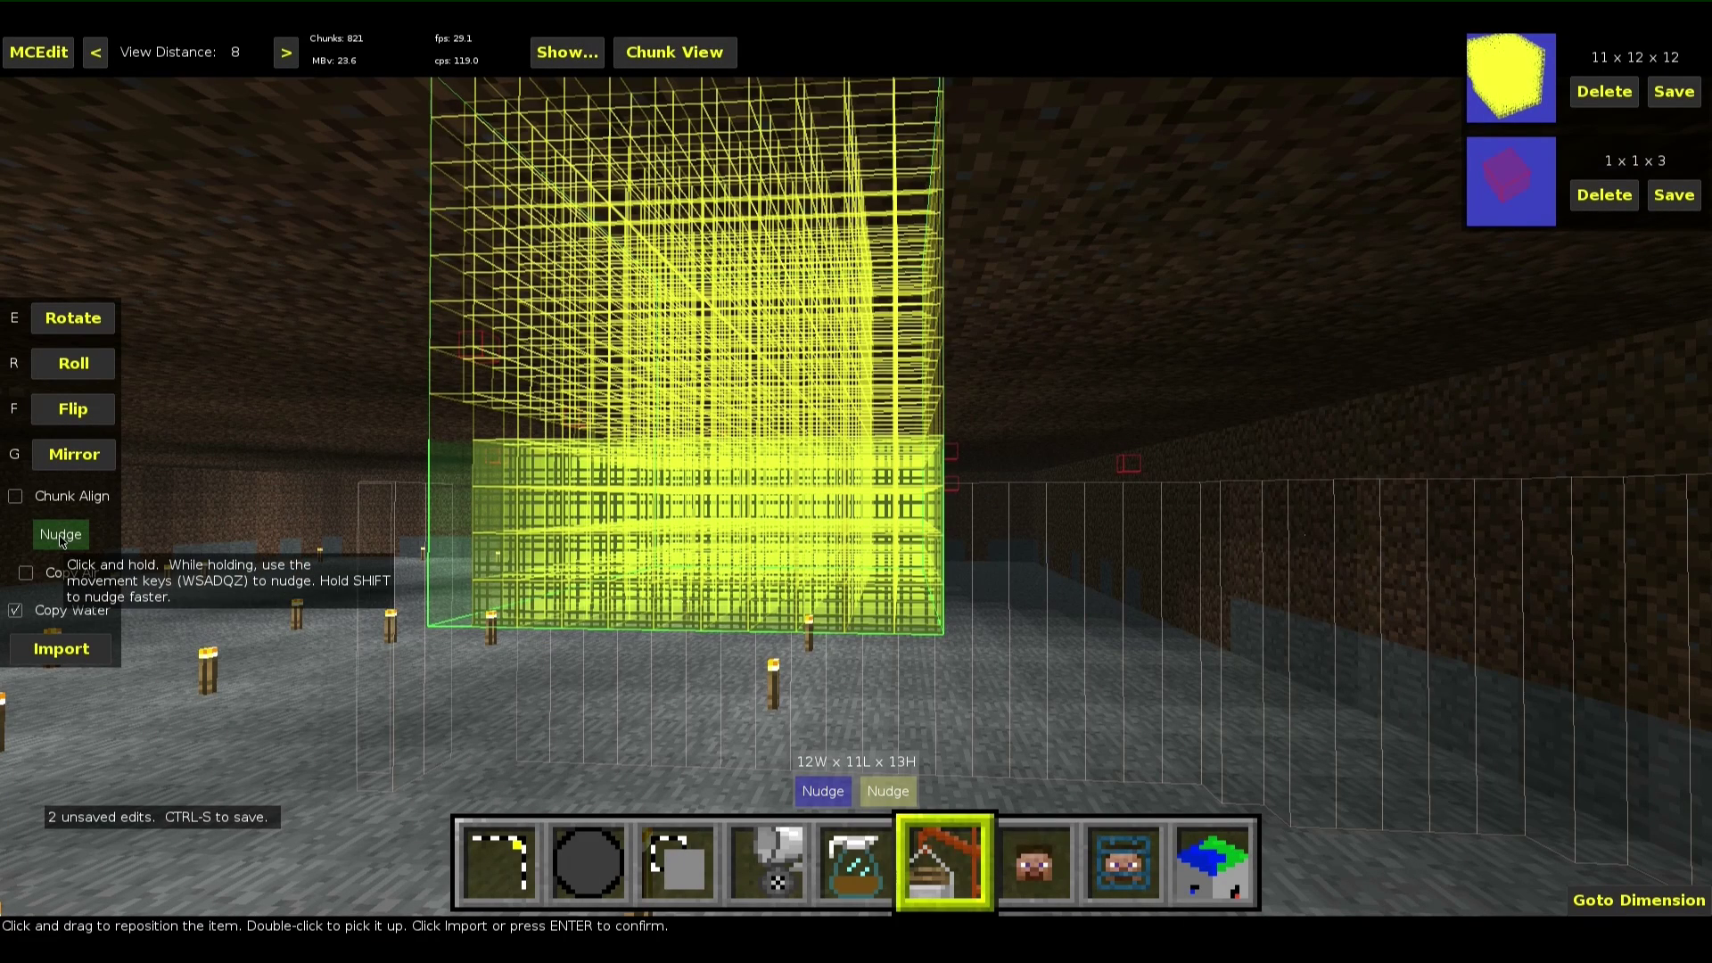
key(z)
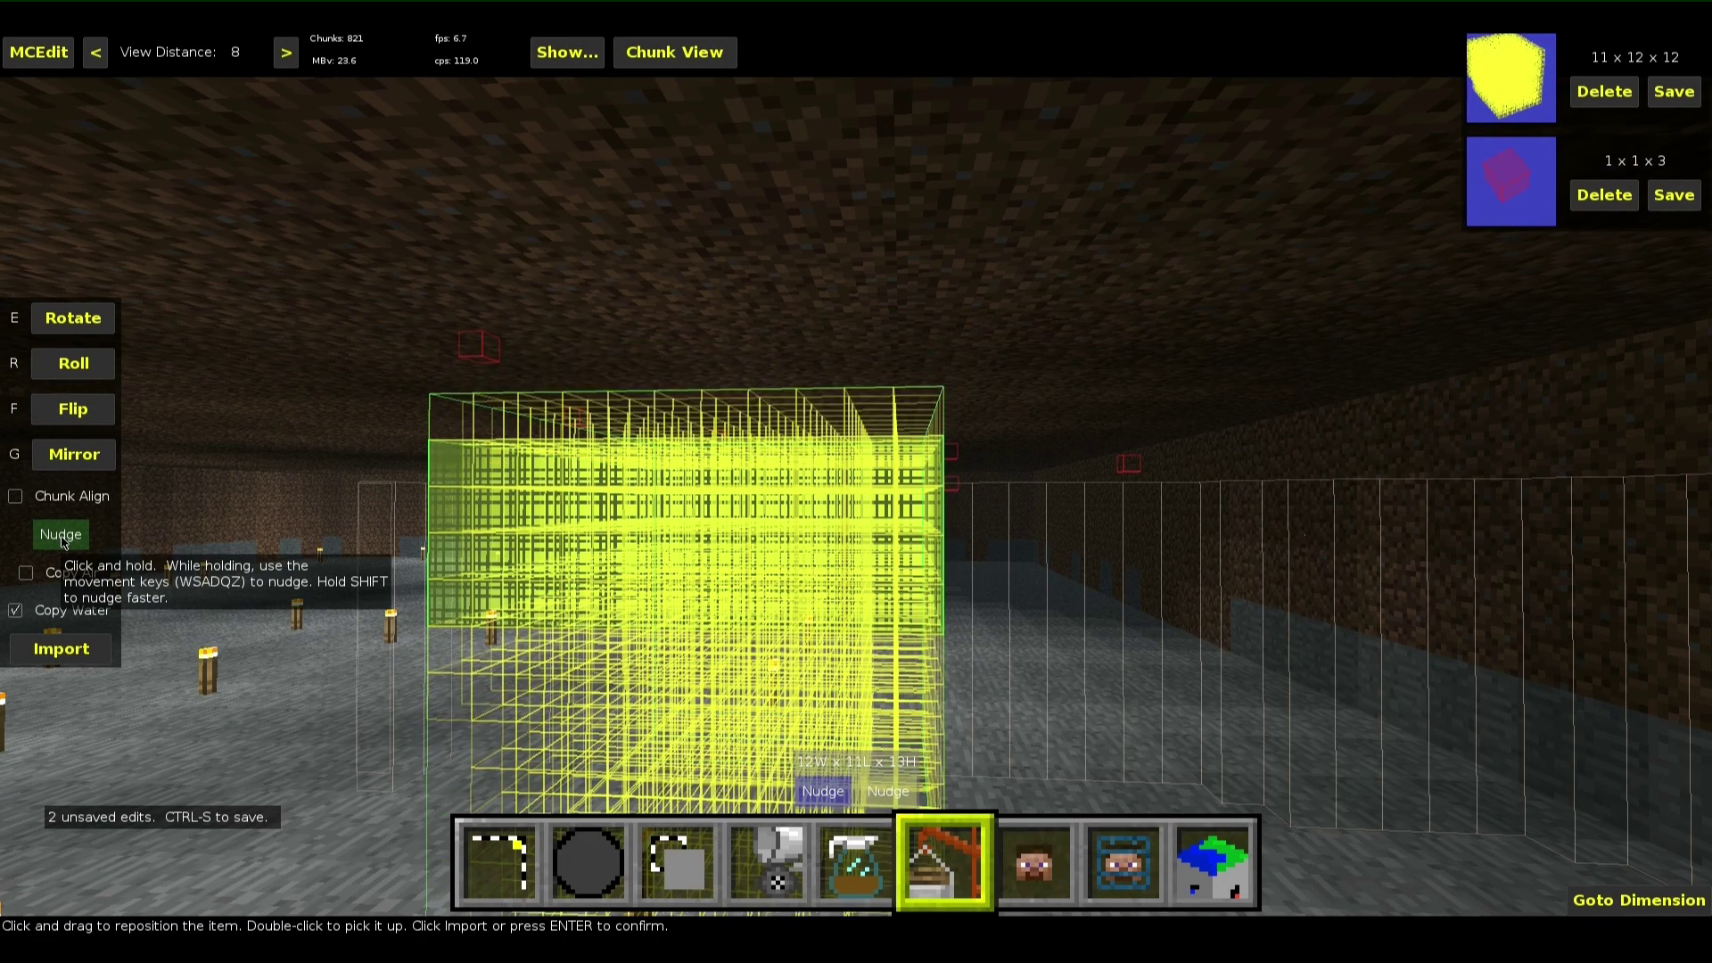
right_click(337, 493)
key(z)
key(w)
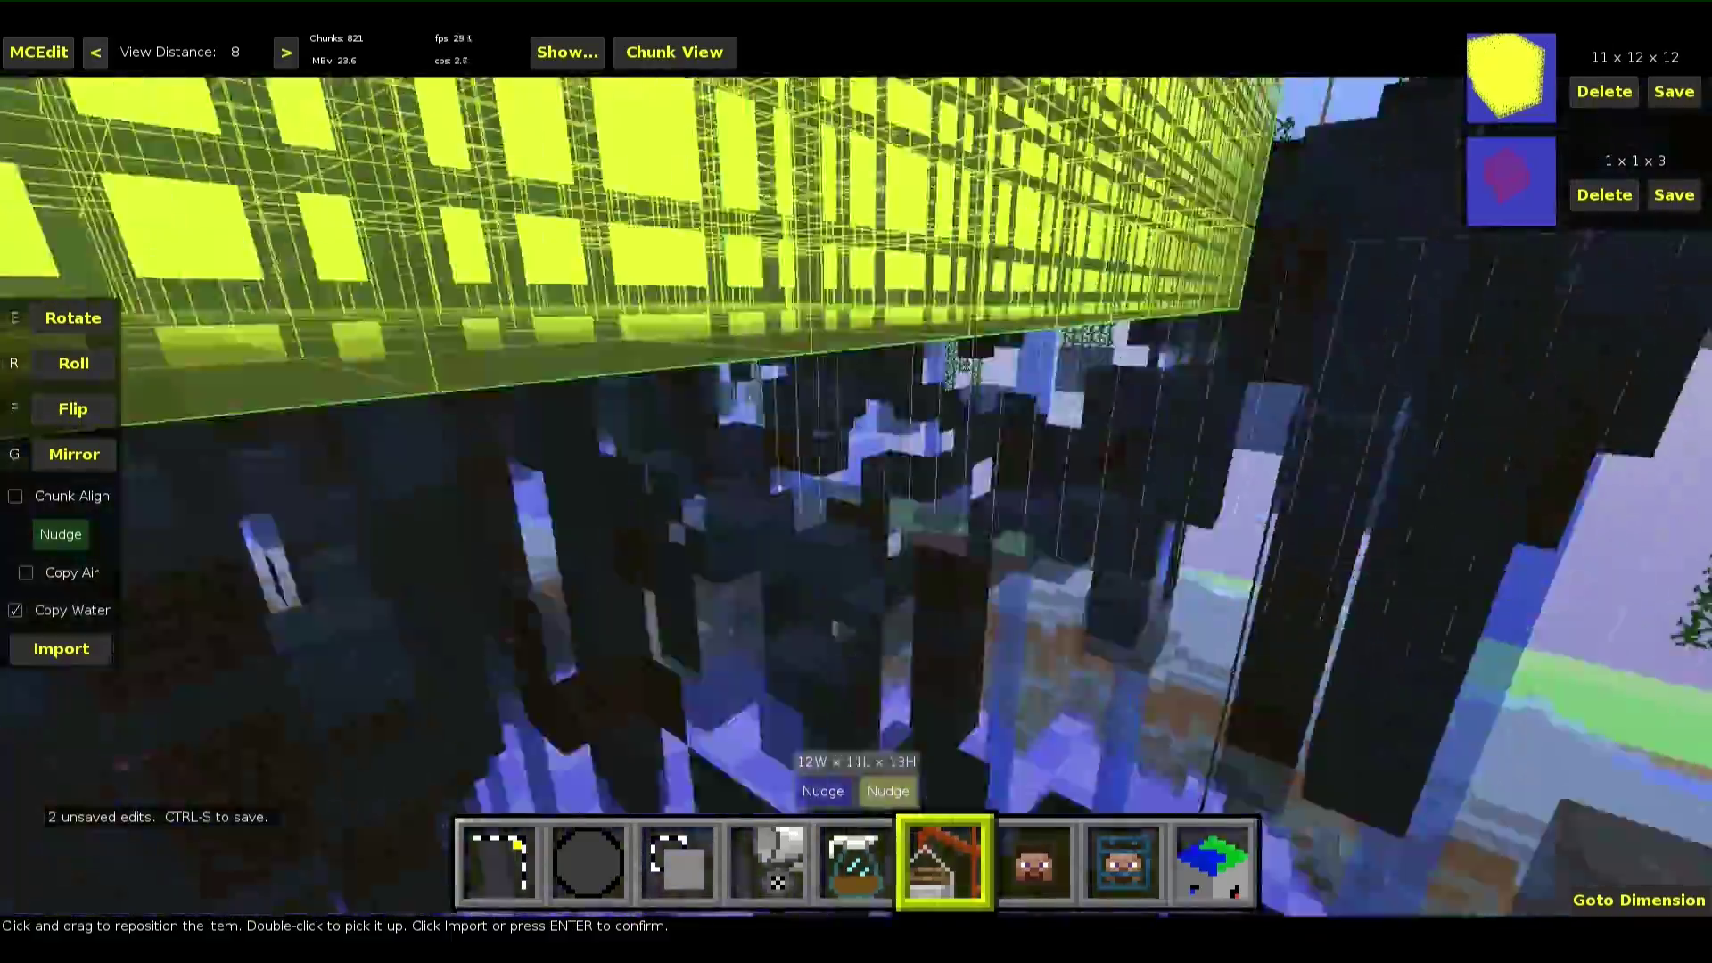
key(s)
key(w)
right_click(337, 493)
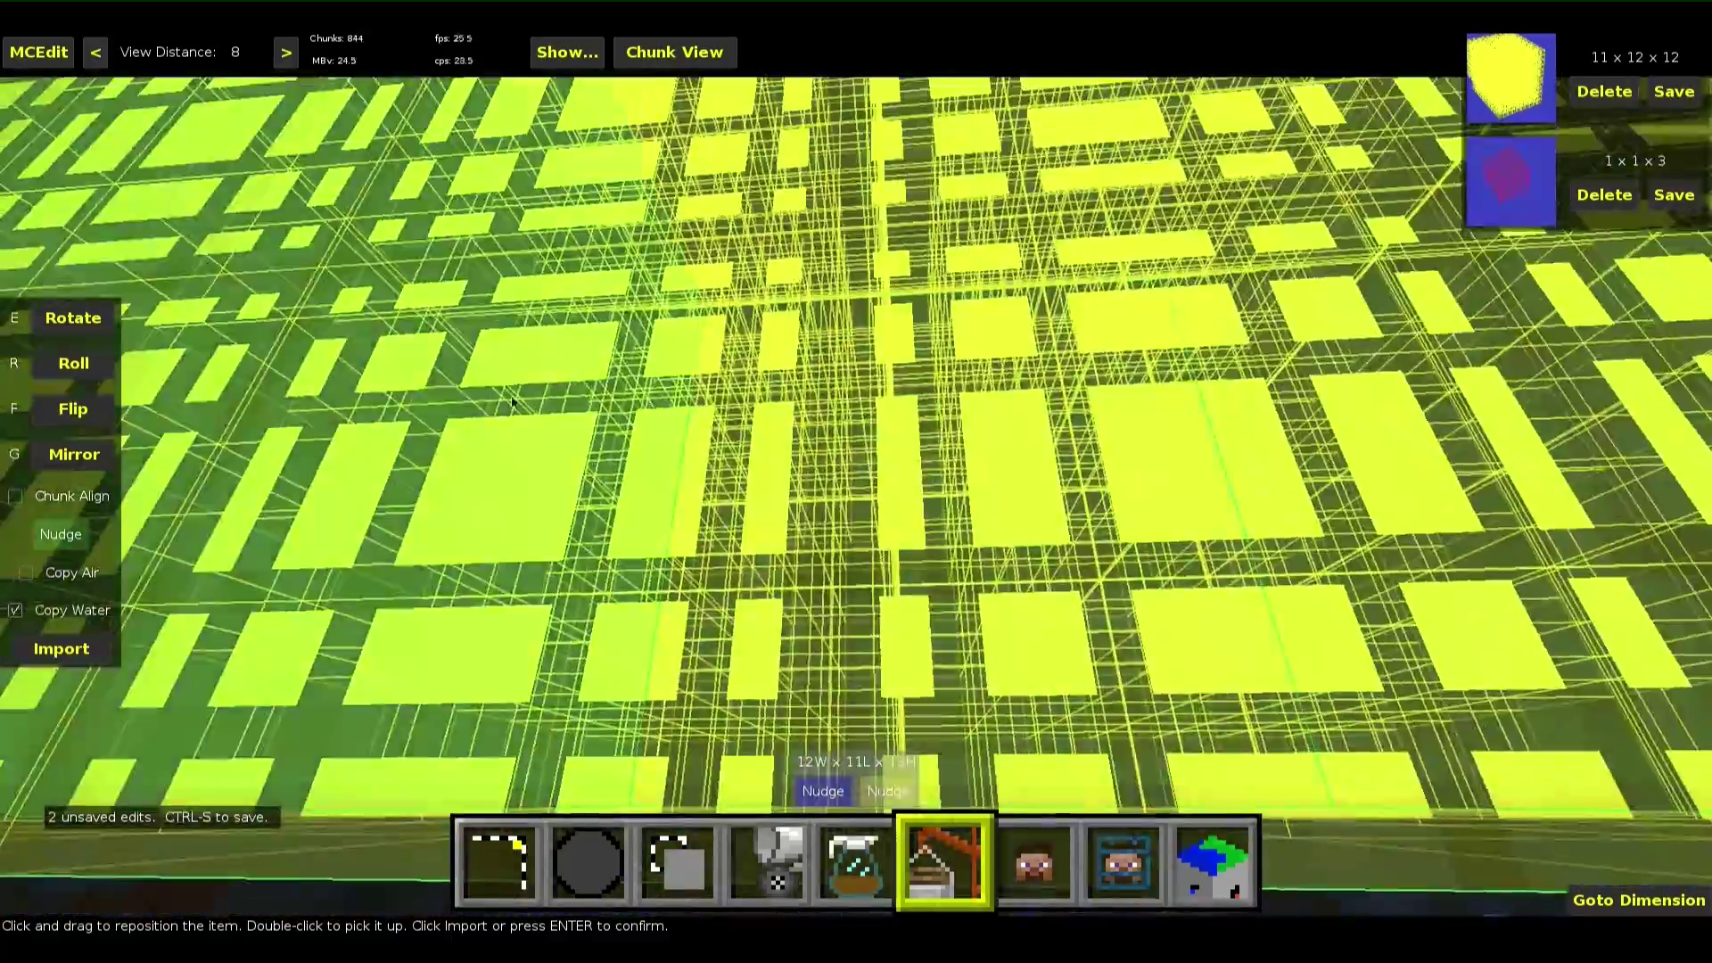
key(z)
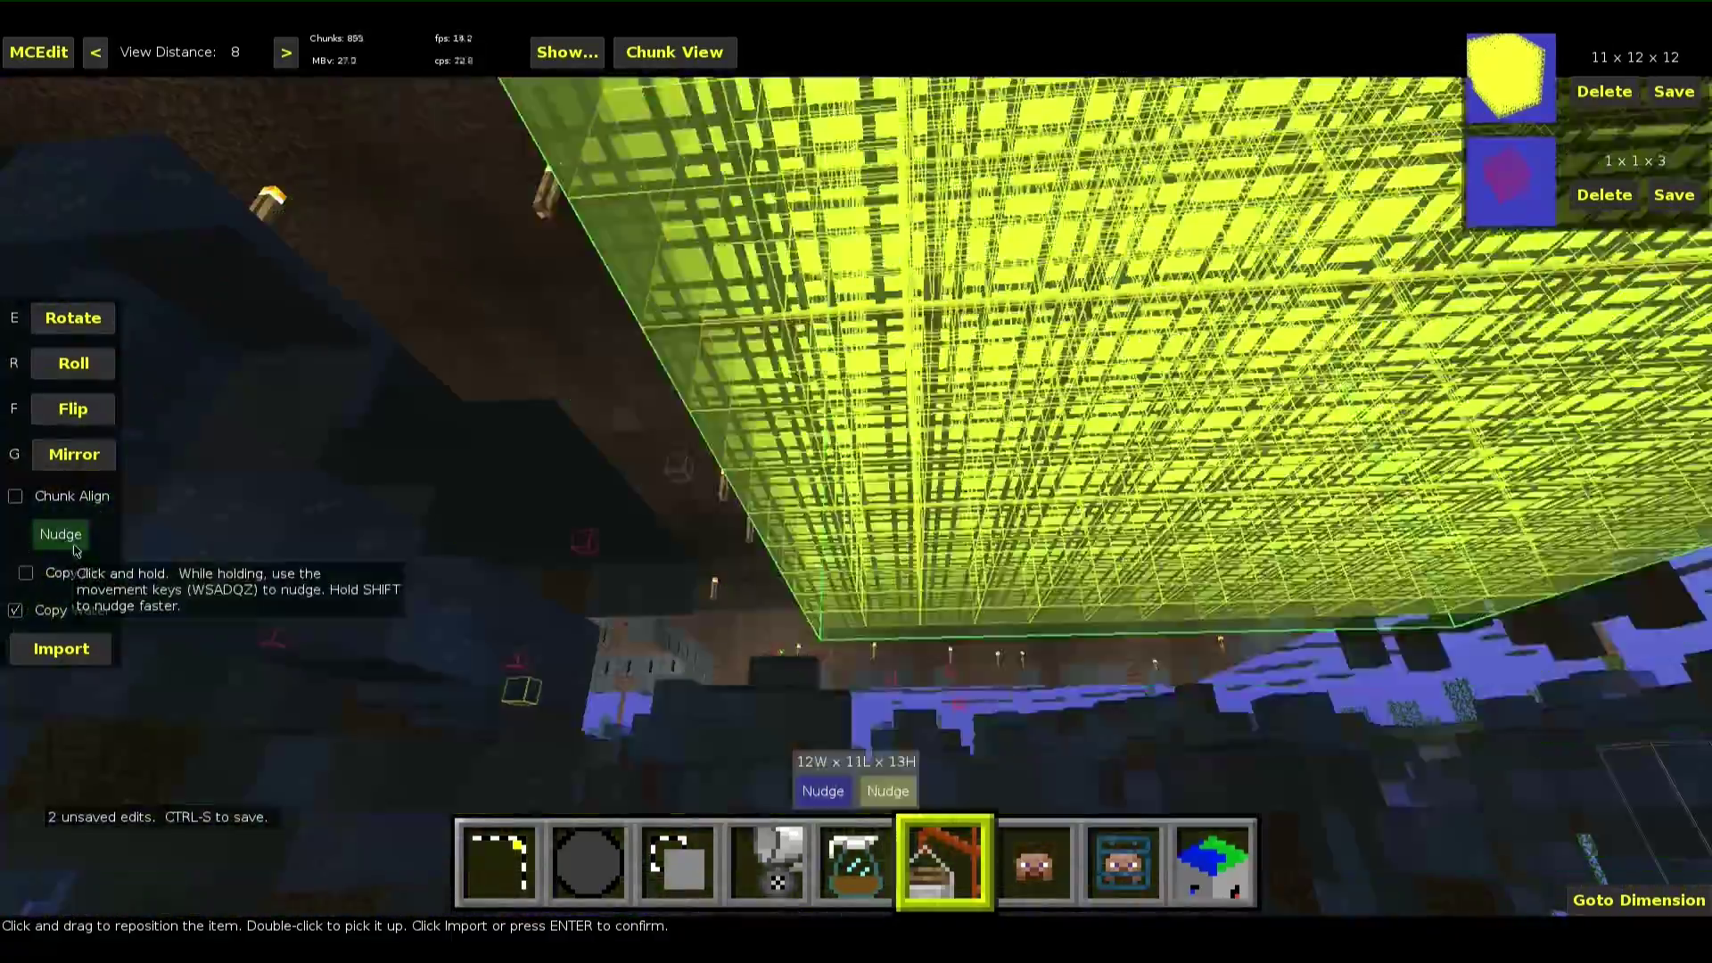
Adjust the pasted cube's height against the redstone room's floor by nudging it up and down
click(74, 546)
key(q)
key(q)
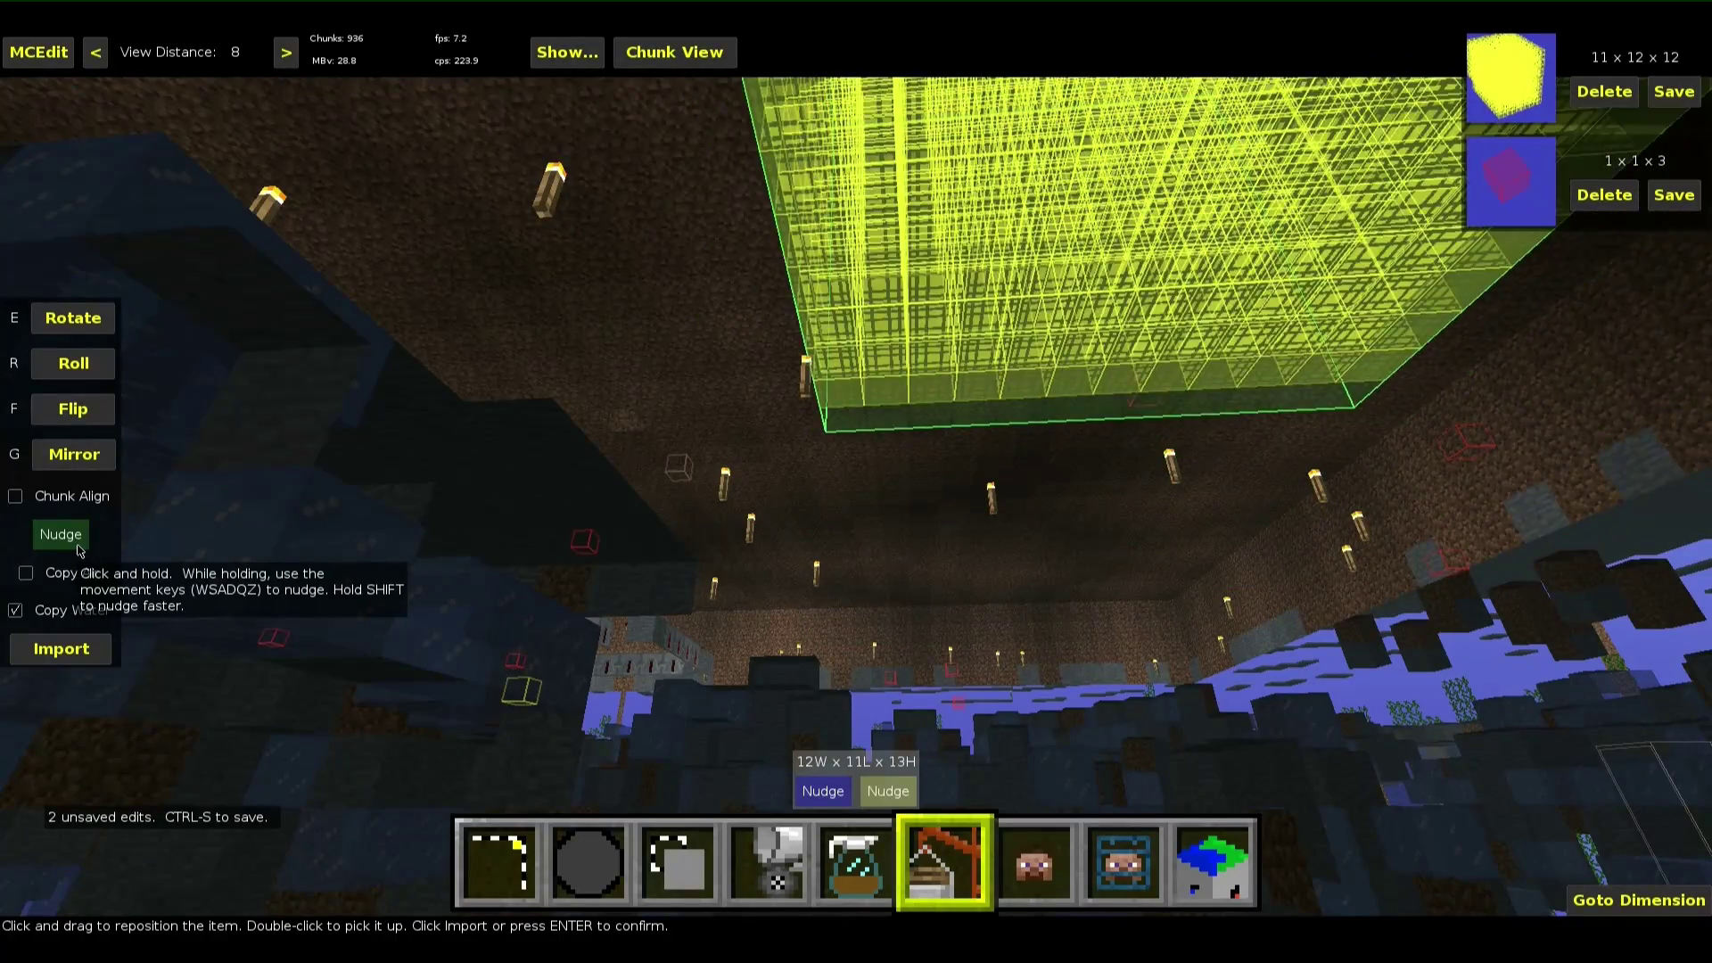
key(z)
key(z)
key(z)
key(z)
key(z)
key(z)
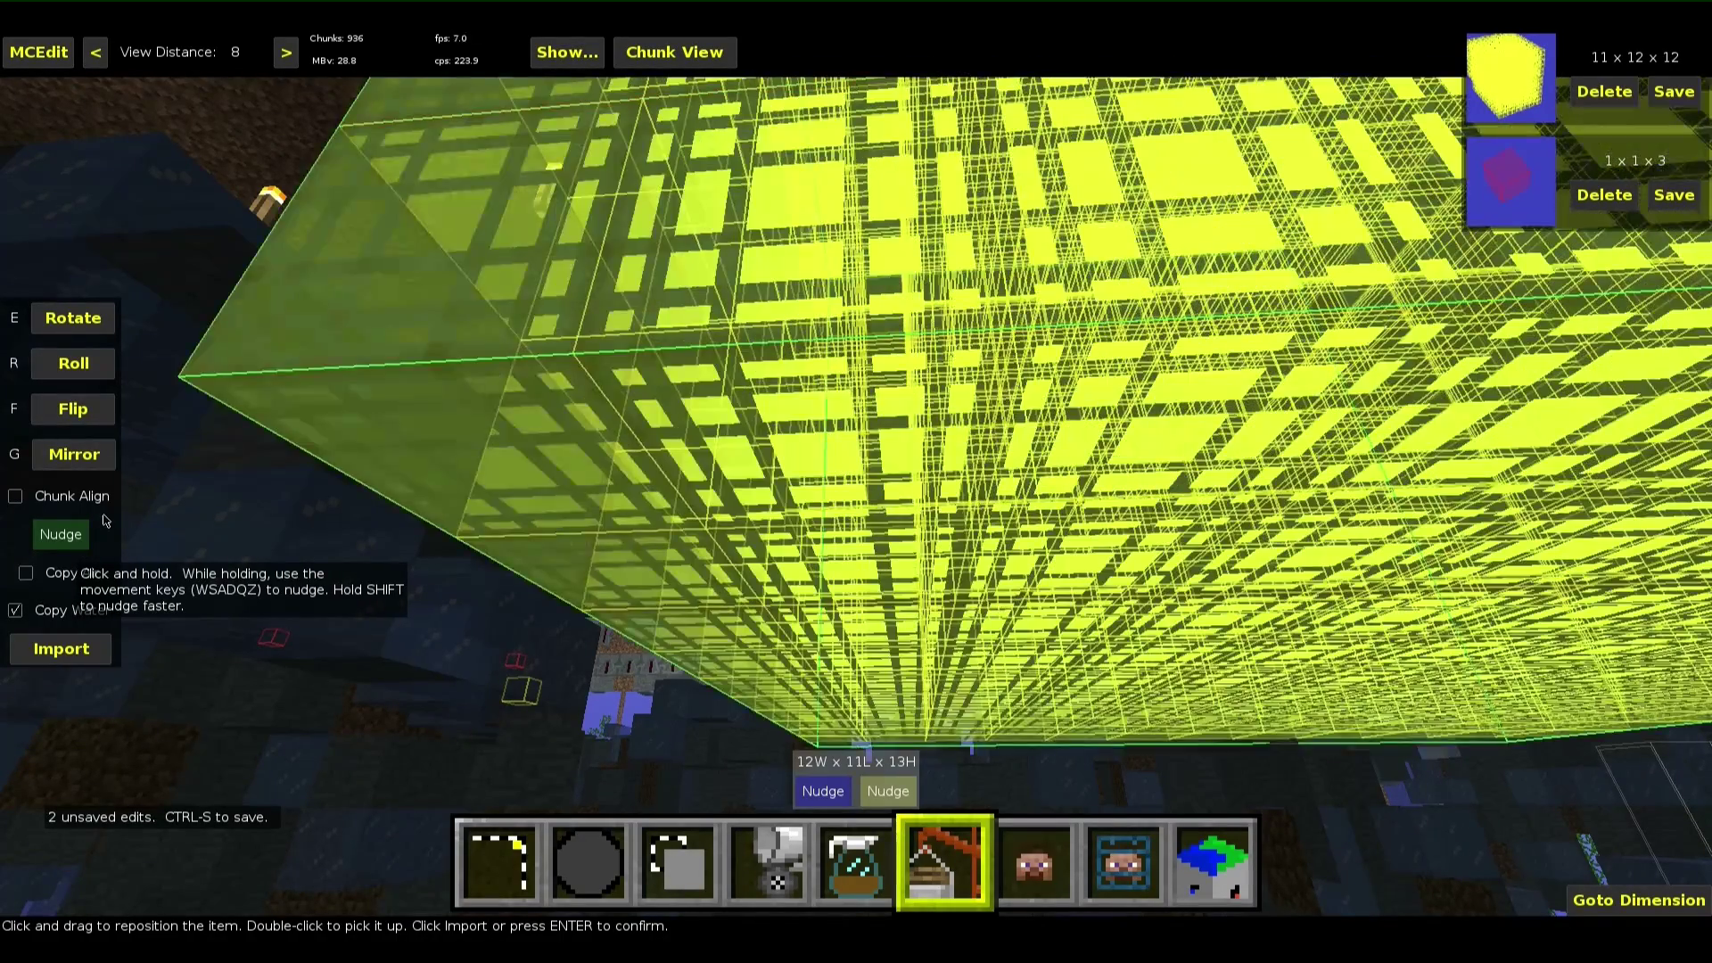
Examine how the pasted cube fits between the redstone room's floor and the stone building above
right_click(156, 507)
key(q)
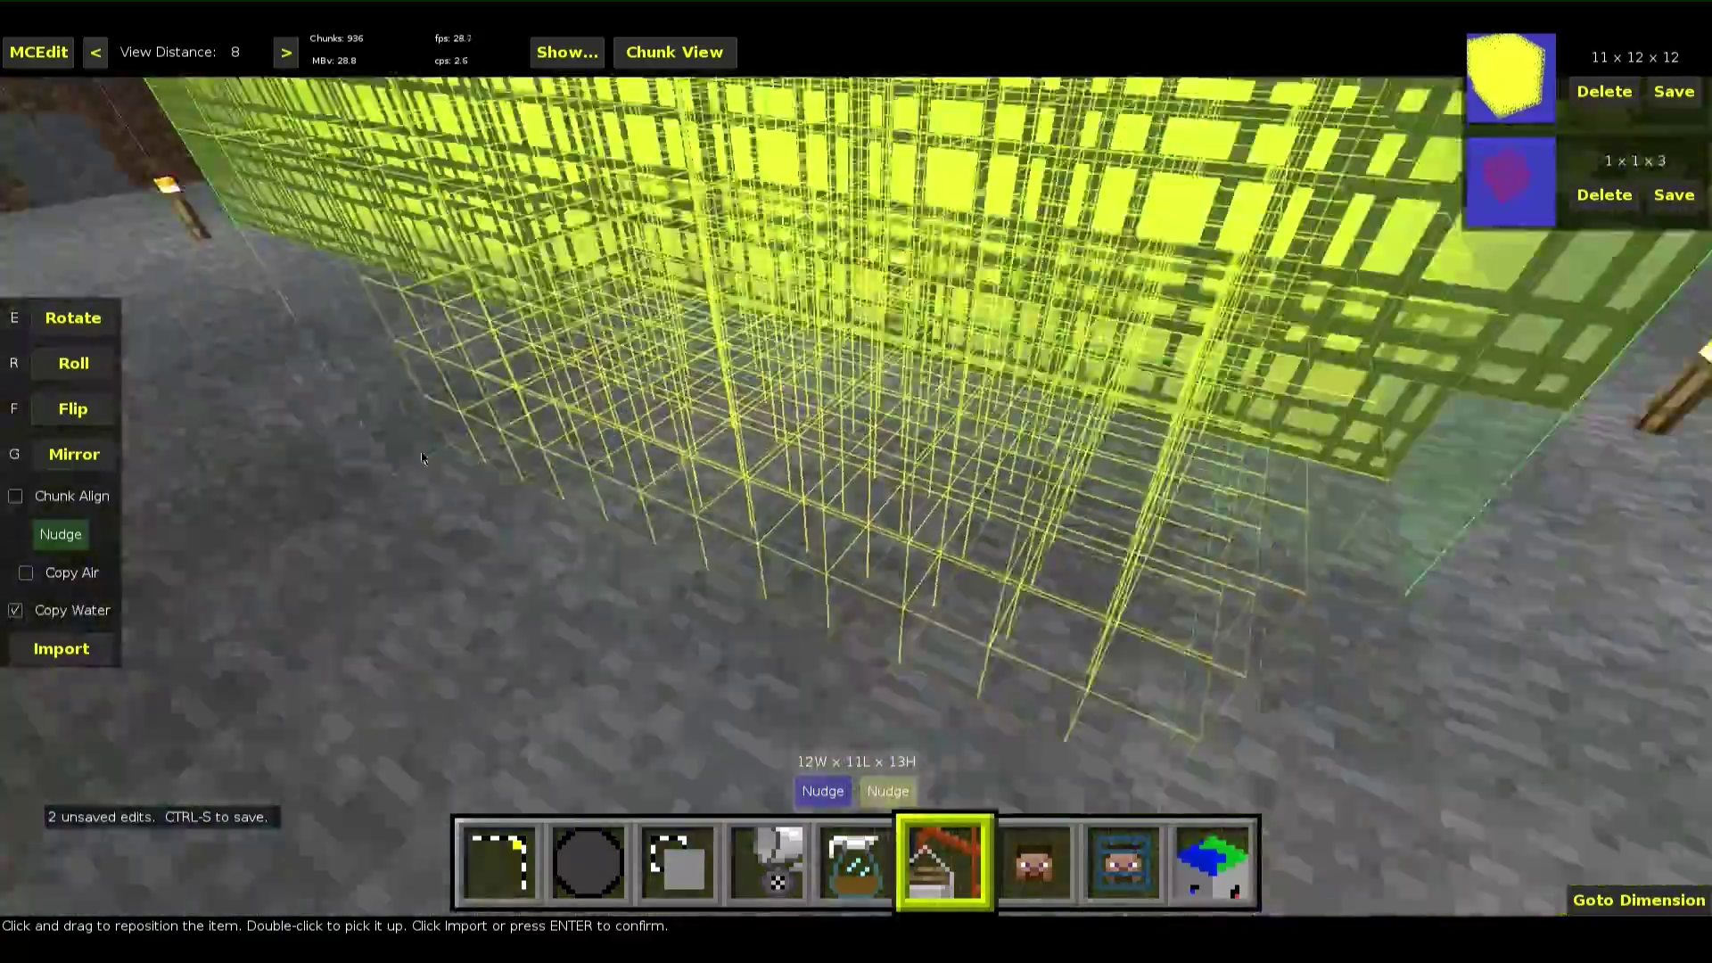
right_click(156, 506)
right_click(542, 403)
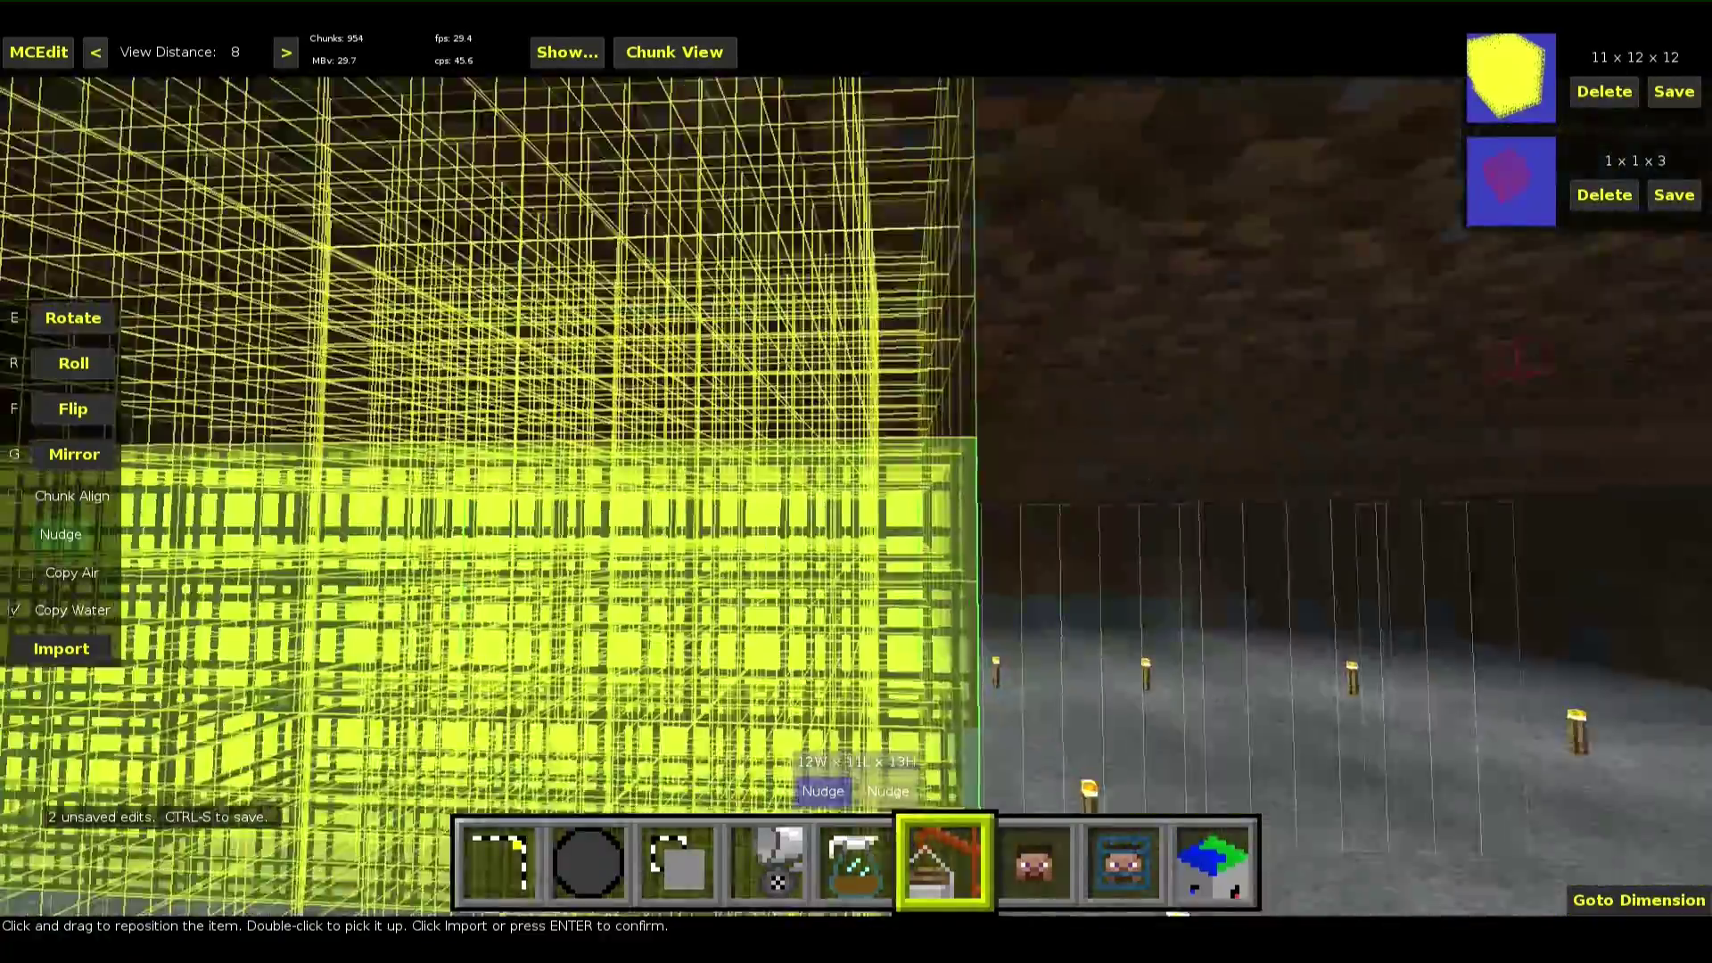
key(w)
key(q)
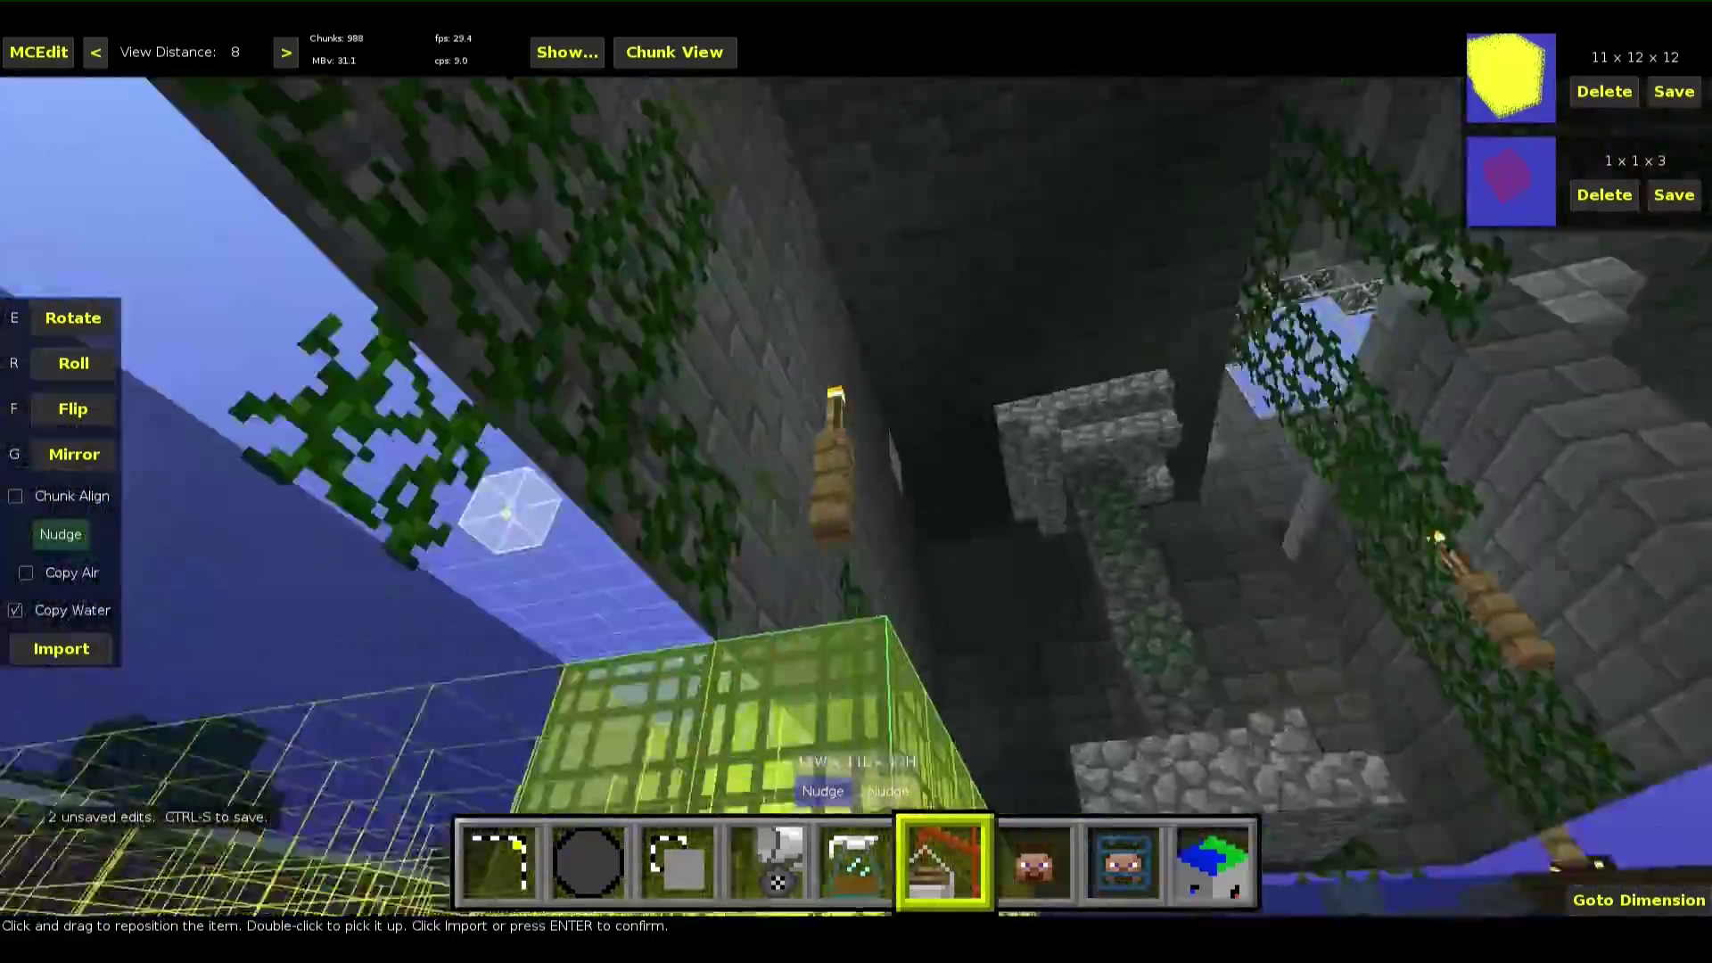
key(w)
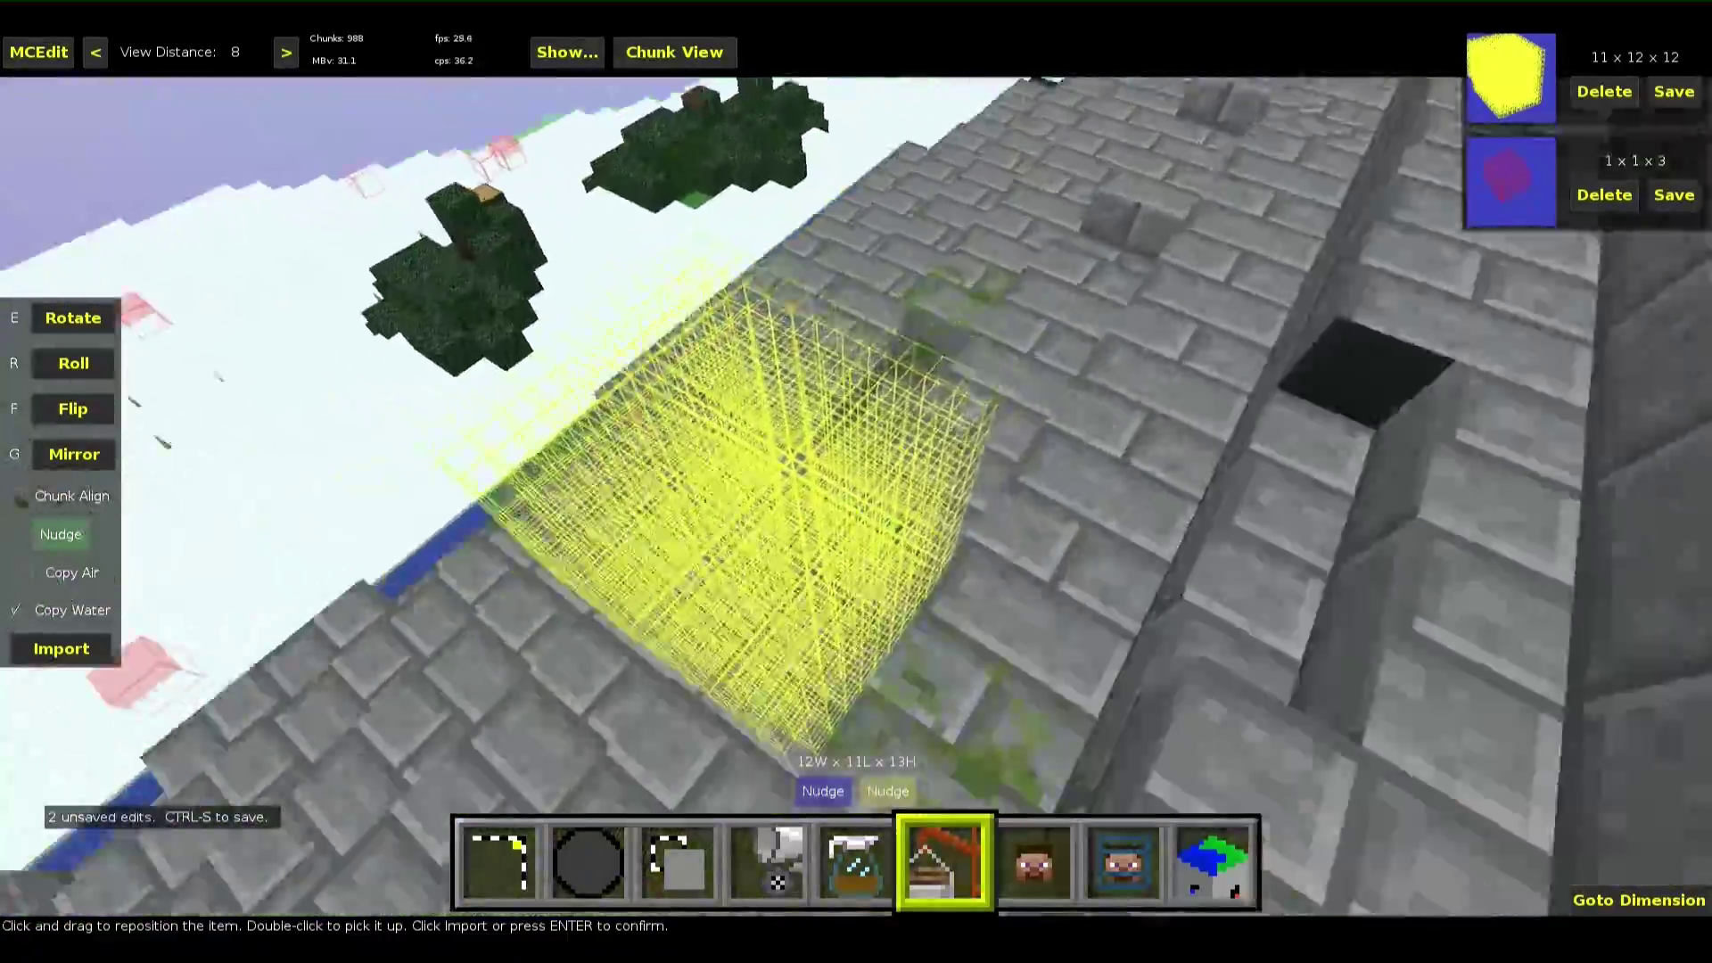
key(w)
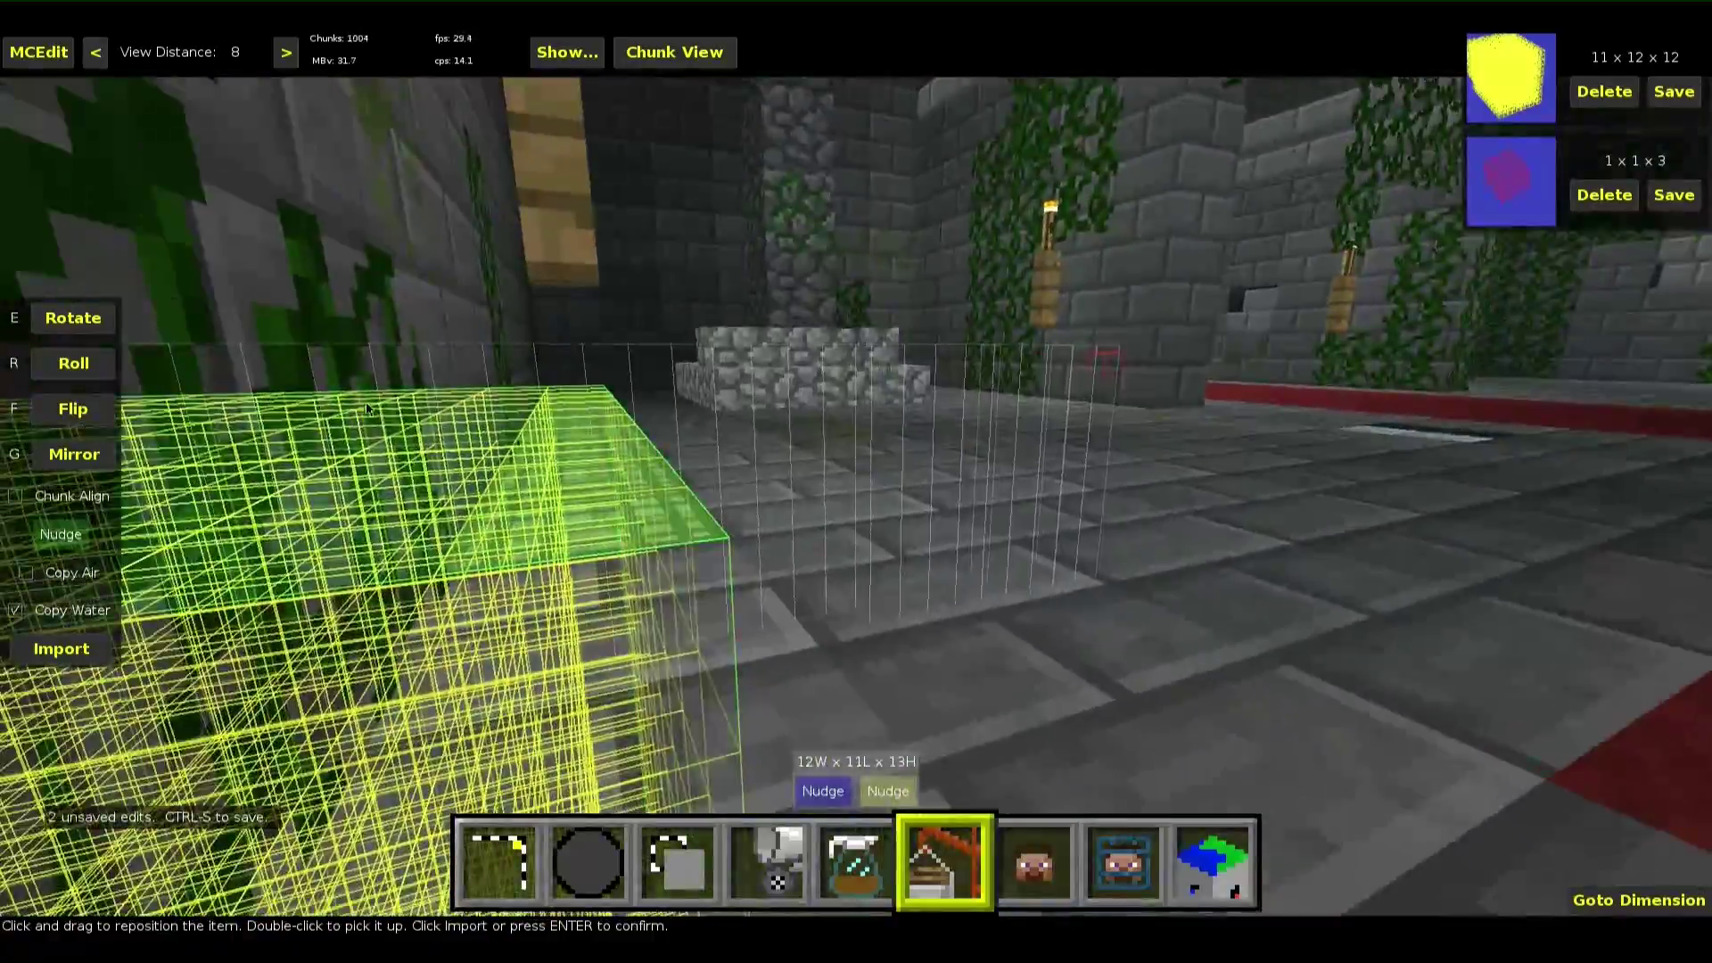
Nudge the pasted cube down beneath the building's floor and sideways away from the vine-covered wall
click(75, 538)
key(z)
key(z)
key(z)
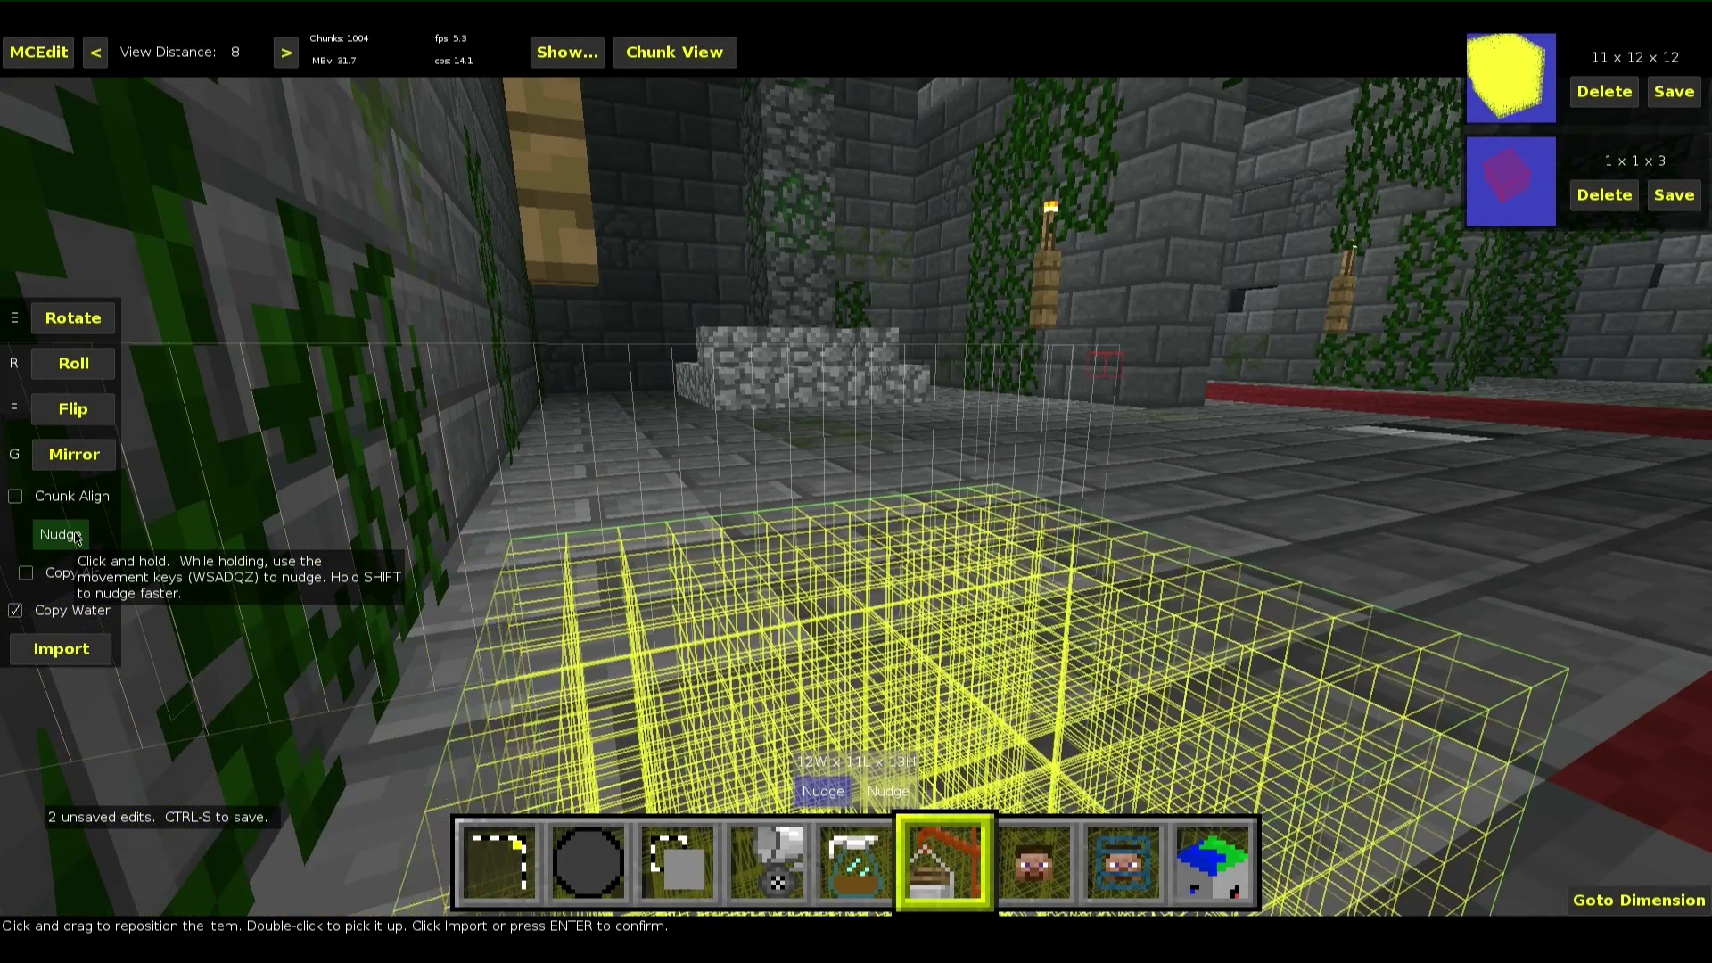
key(d)
key(d)
key(d)
key(d)
Check the cube from inside the redstone room and nudge it slightly upward
right_click(151, 535)
key(w)
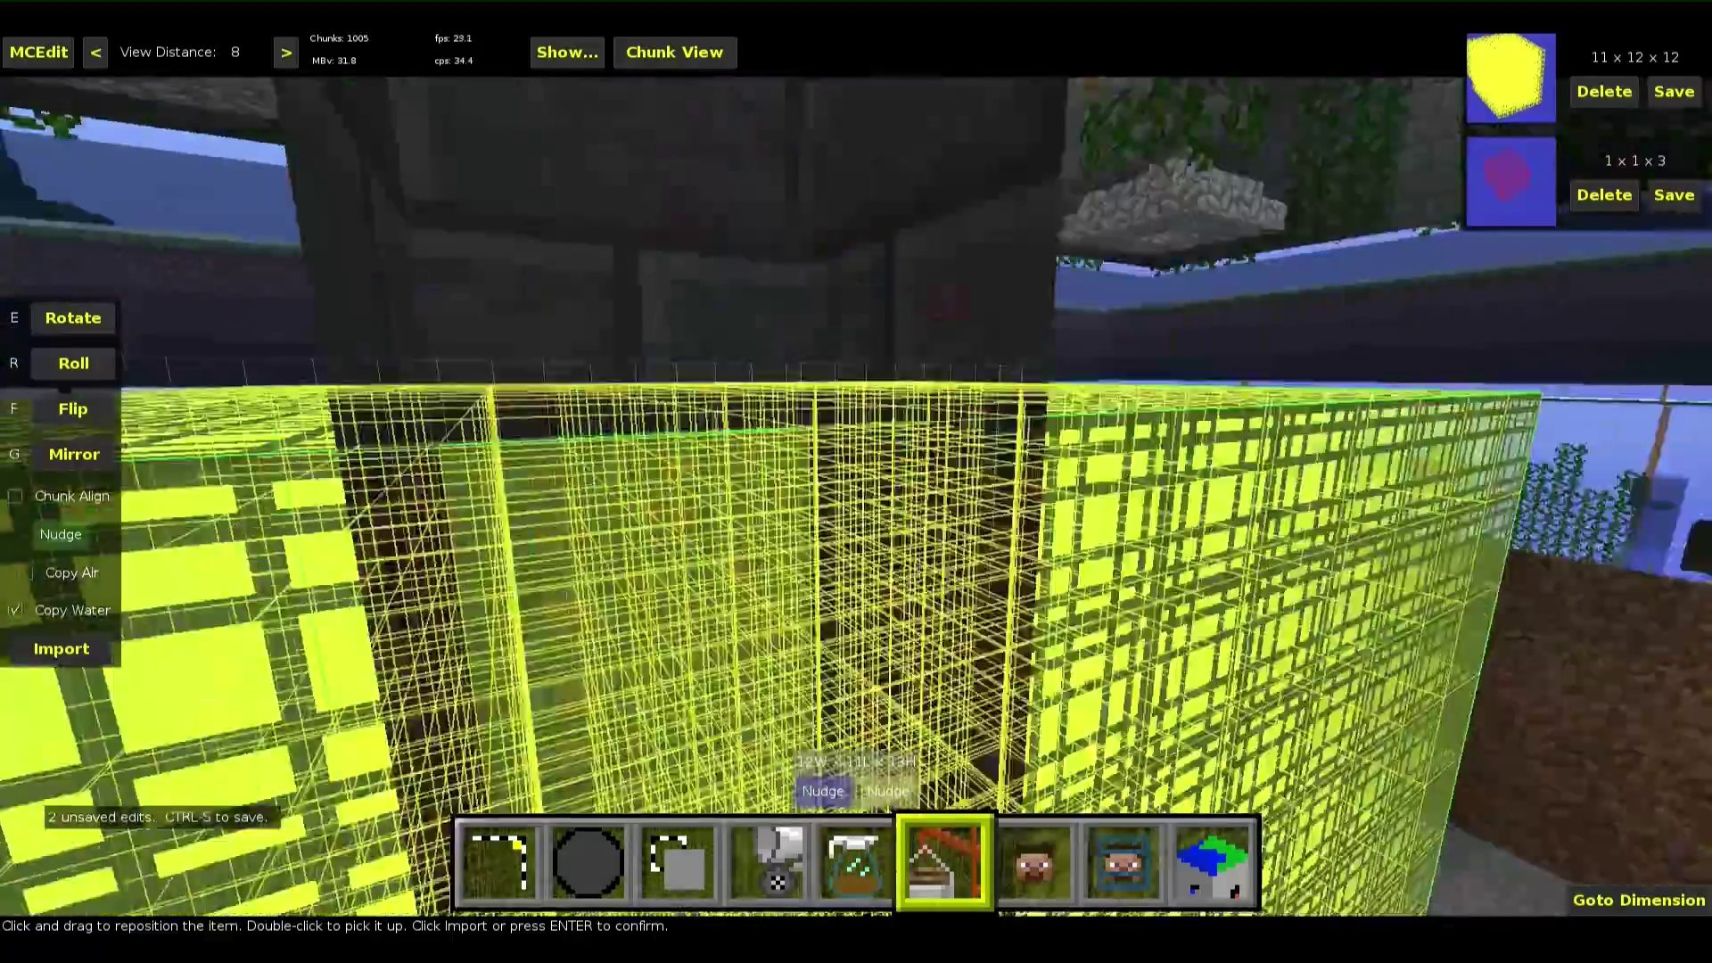
key(s)
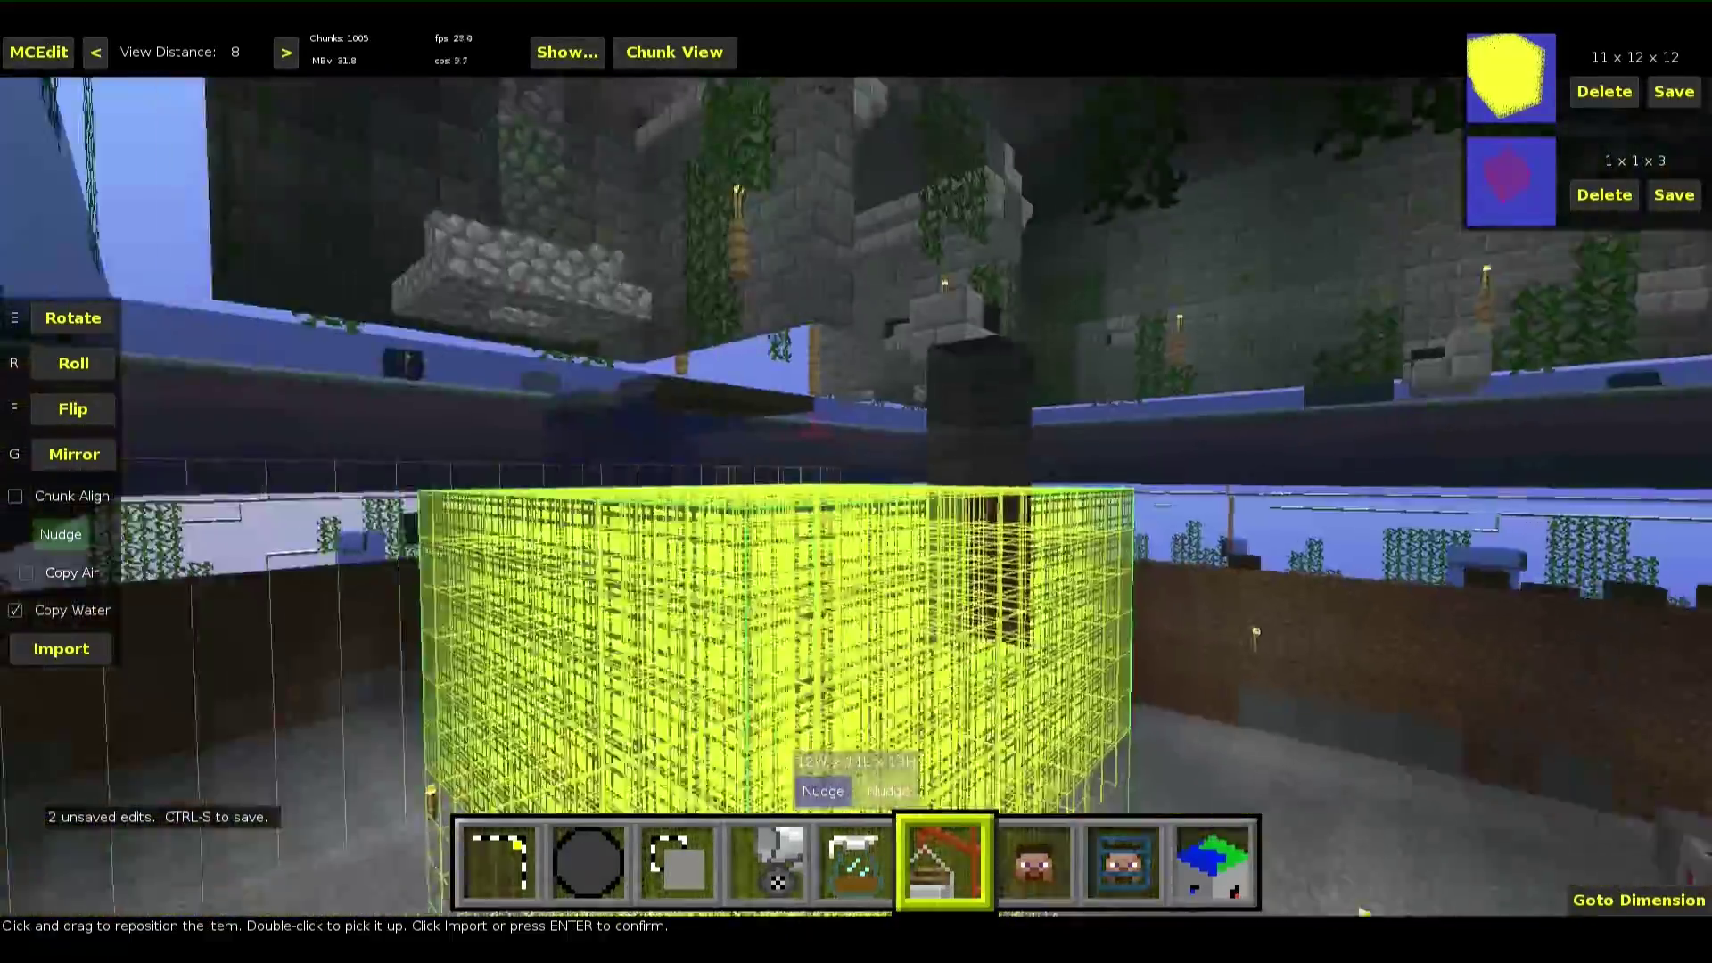
right_click(608, 523)
click(82, 536)
key(q)
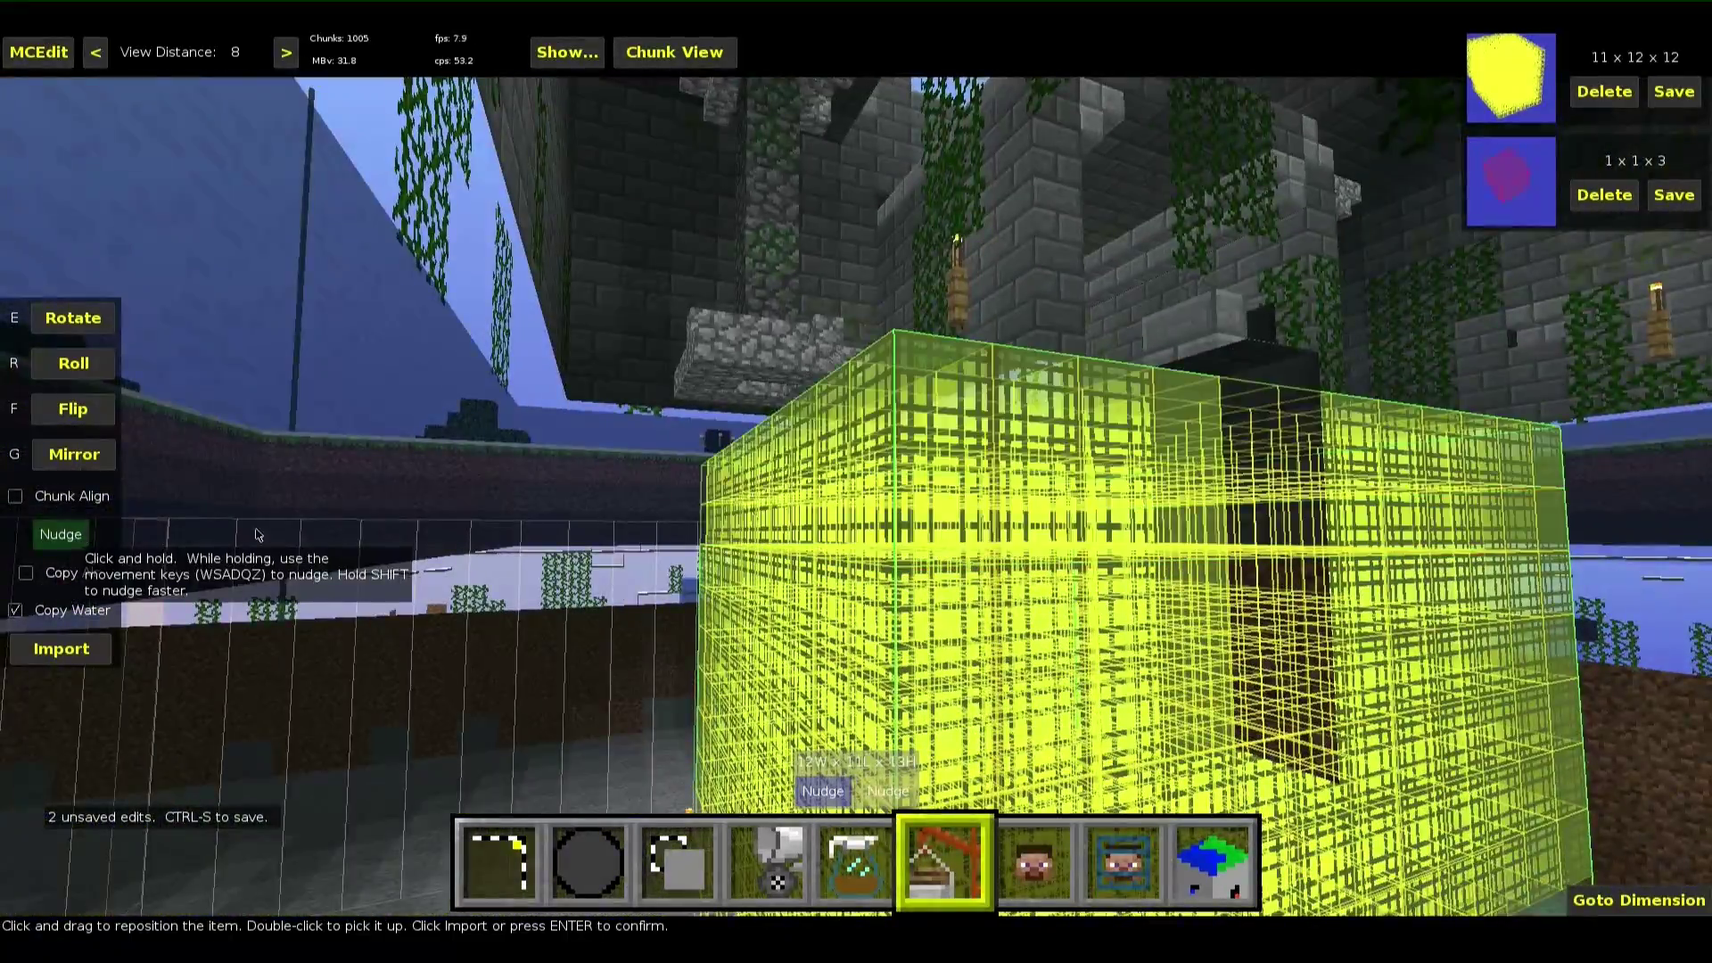
Check the cube's clearance below the building and import the spawners at this position
right_click(703, 515)
key(w)
key(s)
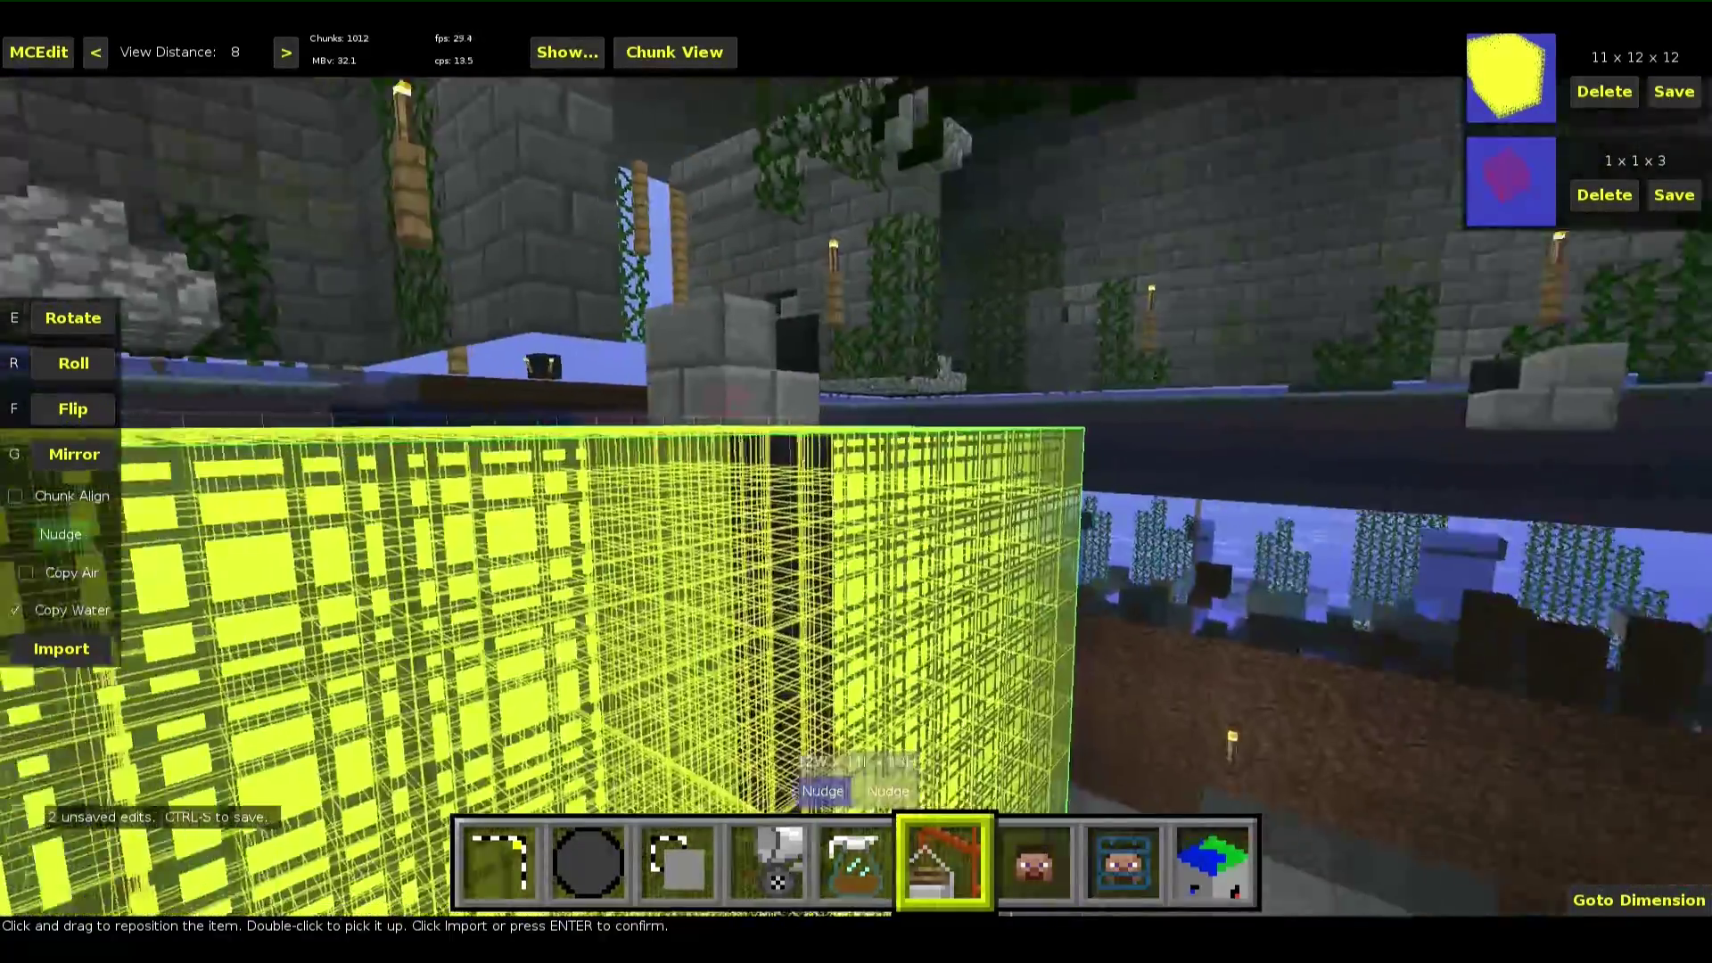
right_click(703, 515)
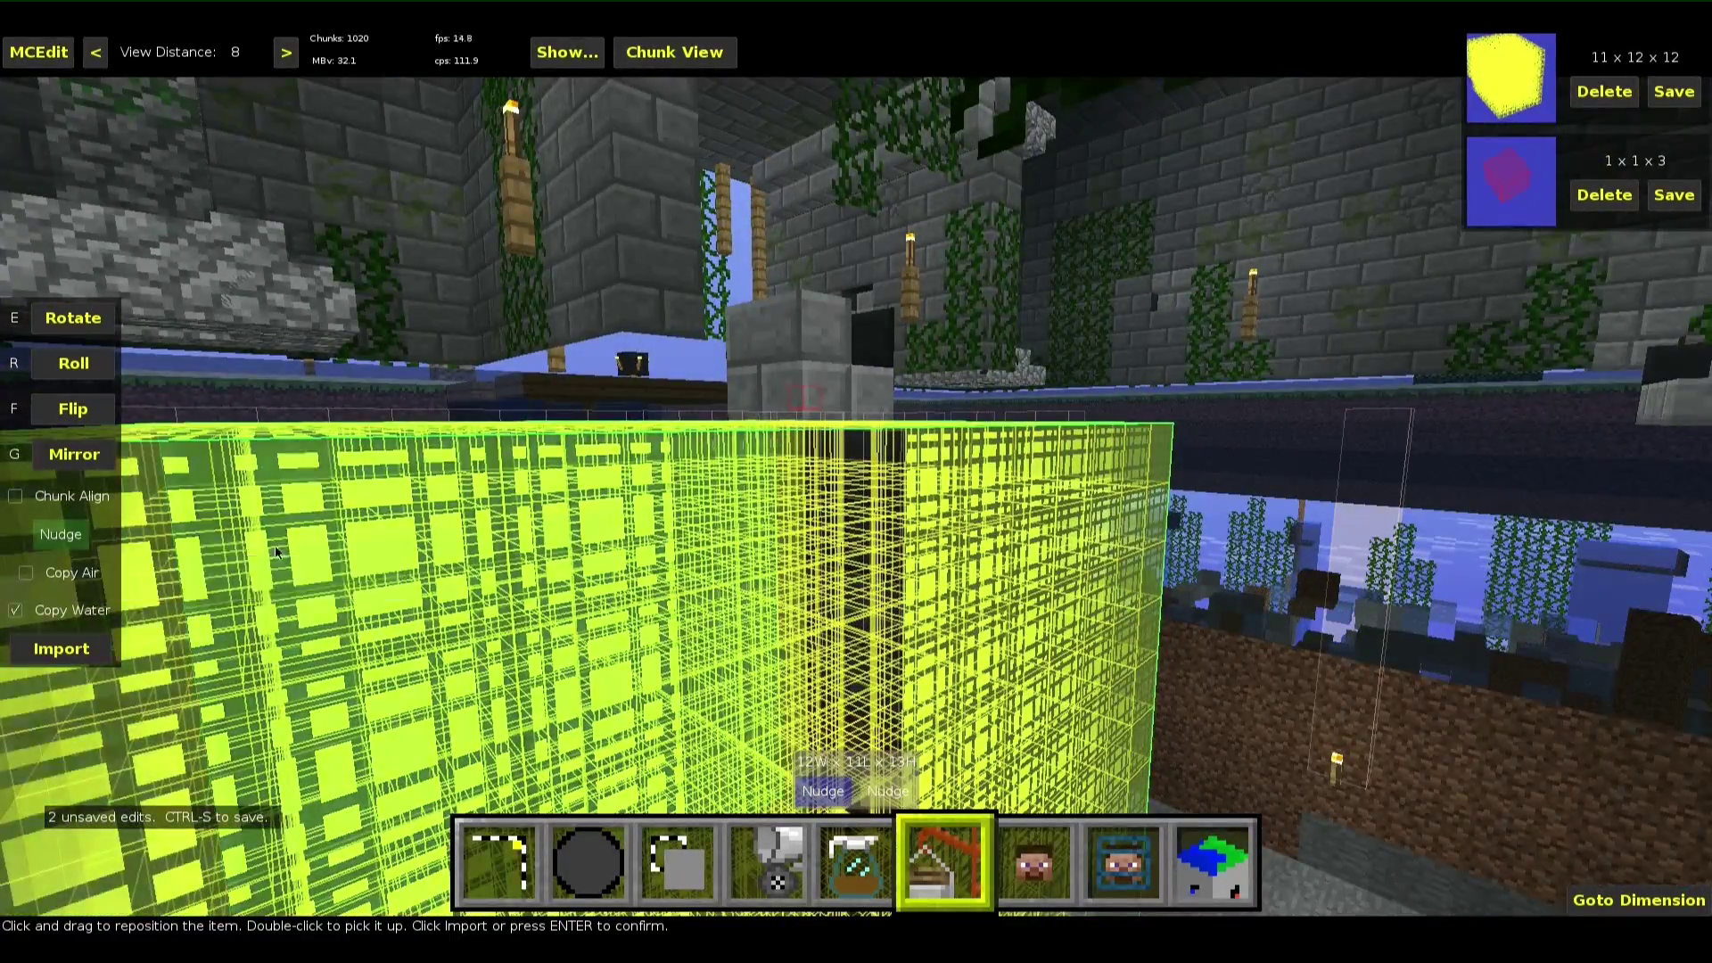
right_click(346, 563)
right_click(346, 563)
key(Return)
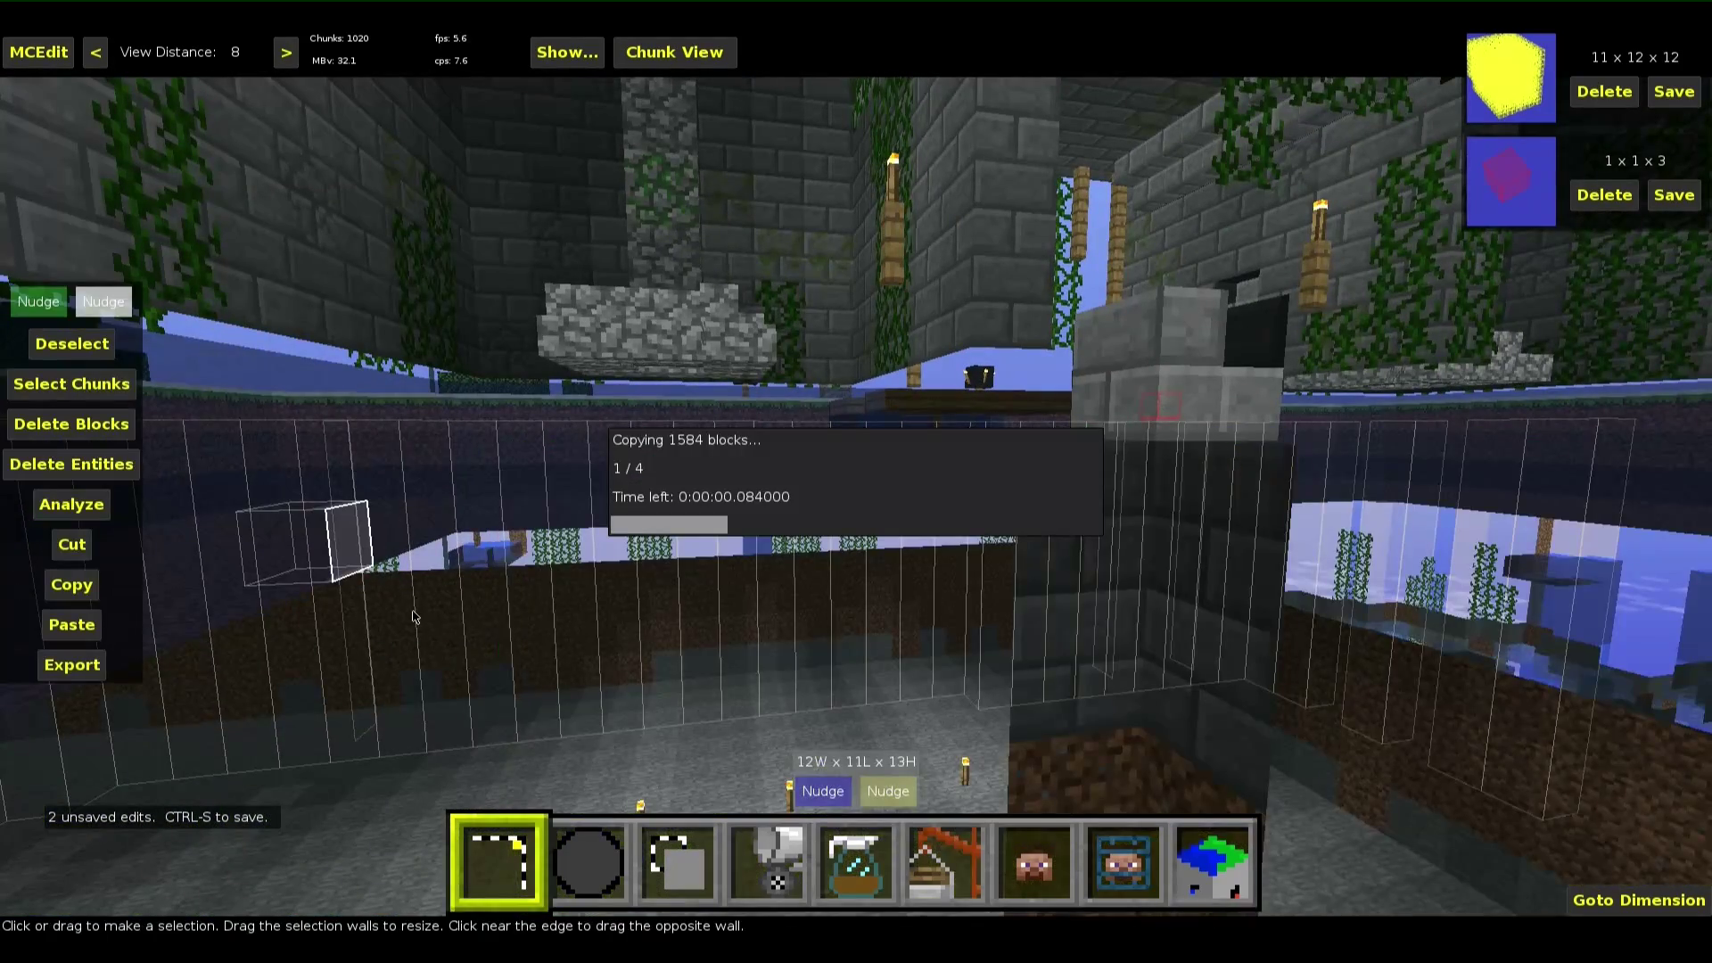